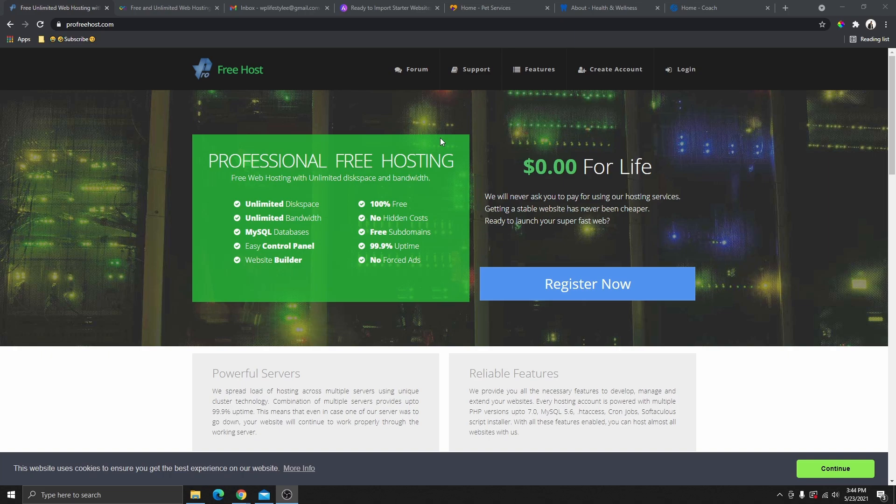
Examine the free Elementor starter templates on the Astra site and the coach demo website's home page.
{"action": "left_click", "coordinate": [364, 7]}
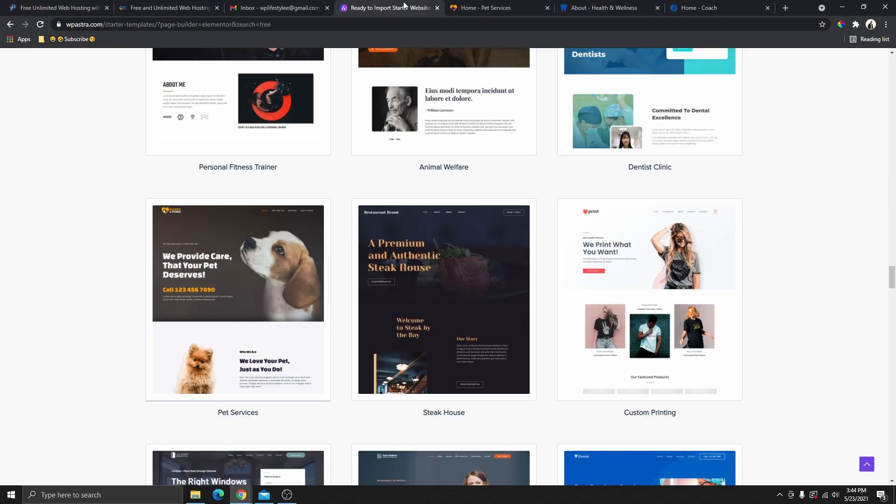
{"action": "left_click", "coordinate": [467, 6]}
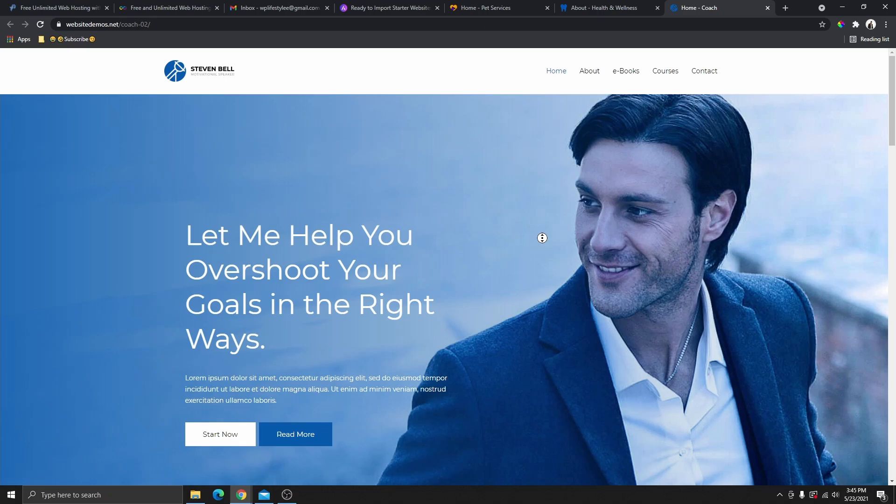
{"action": "scroll", "coordinate": [542, 239], "scroll_direction": "down", "scroll_amount": 20}
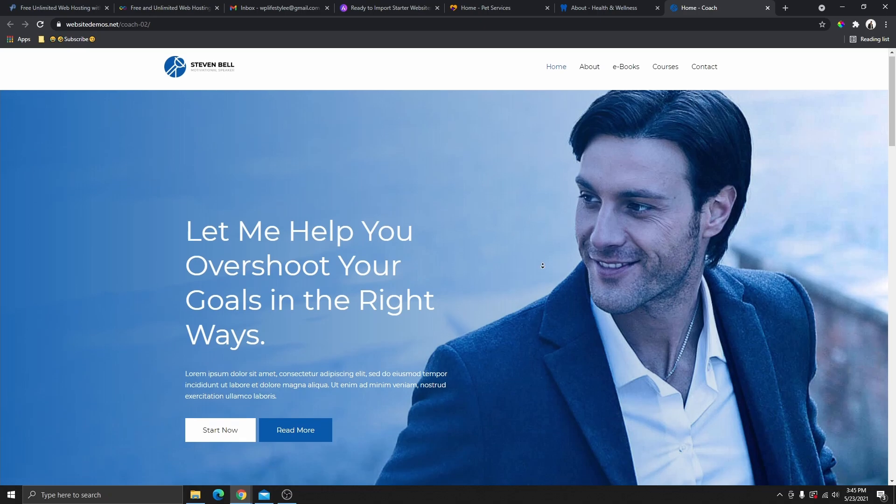
{"action": "scroll", "coordinate": [553, 339], "scroll_direction": "down", "scroll_amount": 6}
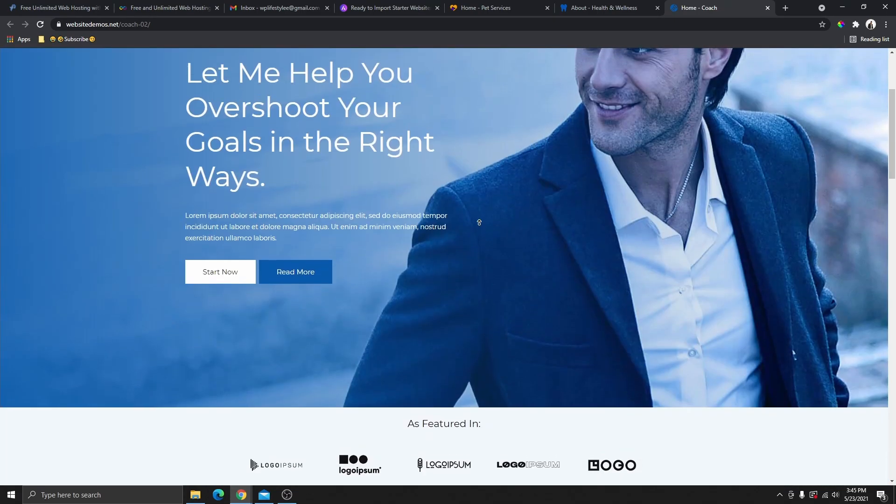
{"action": "scroll", "coordinate": [480, 223], "scroll_direction": "up", "scroll_amount": 1}
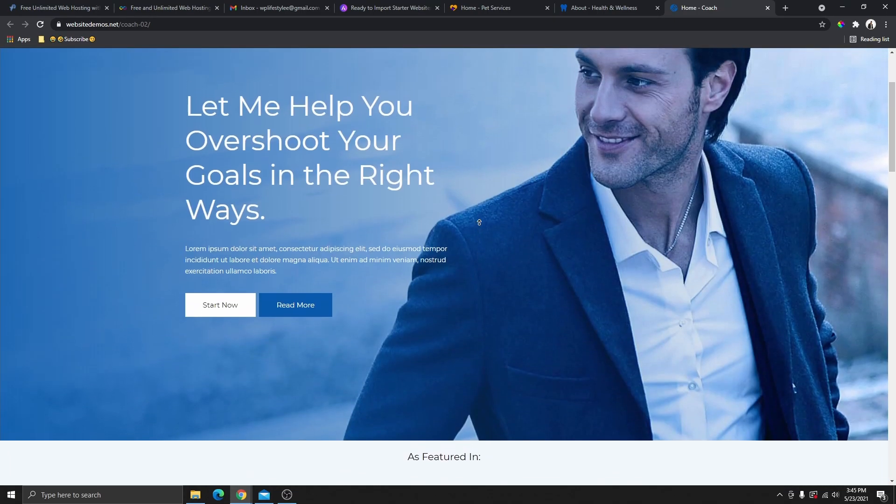
{"action": "scroll", "coordinate": [480, 223], "scroll_direction": "up", "scroll_amount": 2}
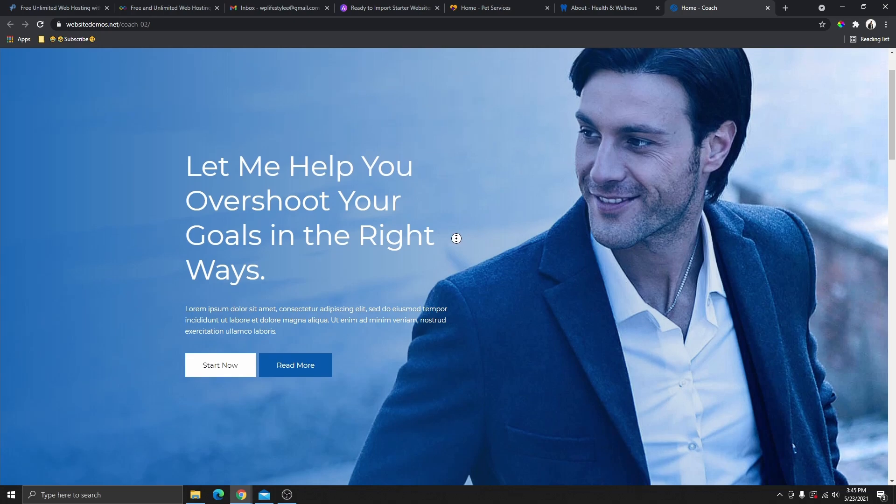
{"action": "scroll", "coordinate": [541, 236], "scroll_direction": "up", "scroll_amount": 2}
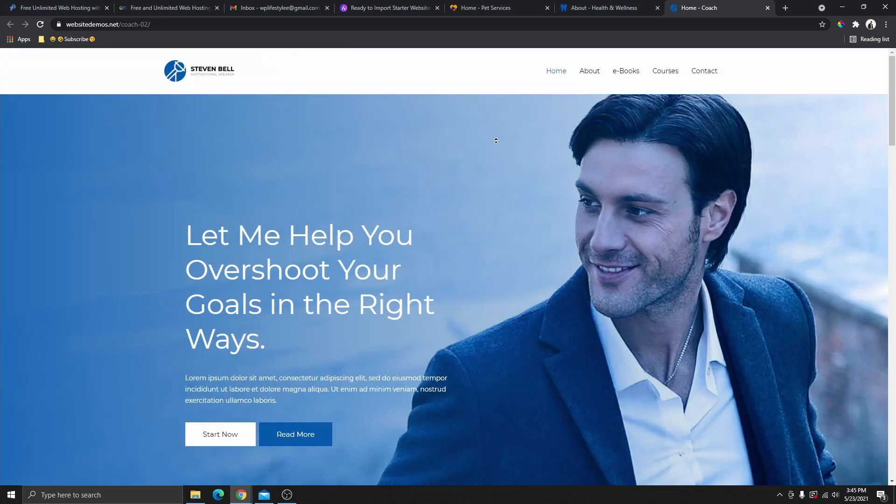
Return to the ProFreeHost home page and open its registration form.
{"action": "left_click", "coordinate": [67, 7]}
{"action": "left_click", "coordinate": [120, 26]}
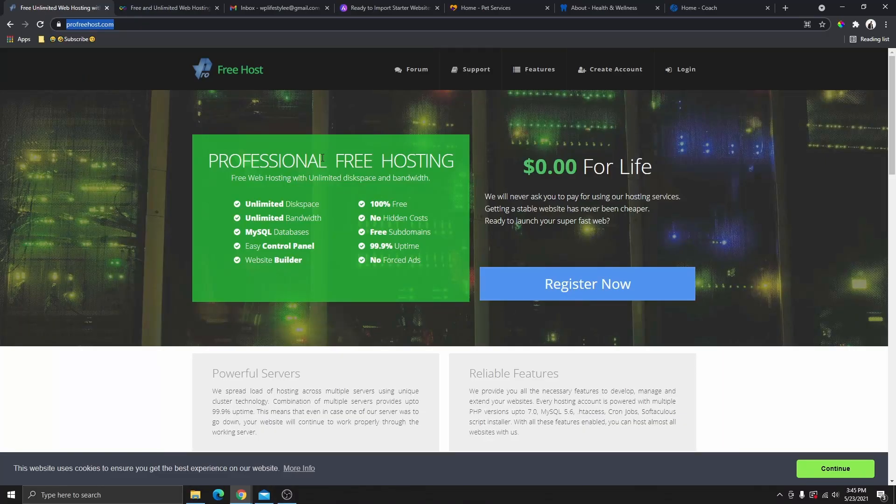
{"action": "double_click", "coordinate": [551, 166]}
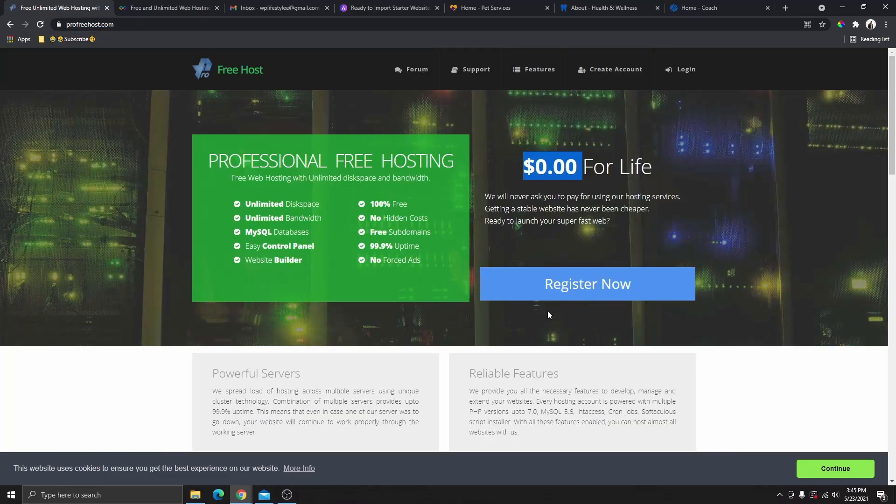
{"action": "left_click", "coordinate": [590, 291]}
Register a new ProFreeHost account by entering the e-mail address and account password and submitting the form.
{"action": "left_click", "coordinate": [591, 189]}
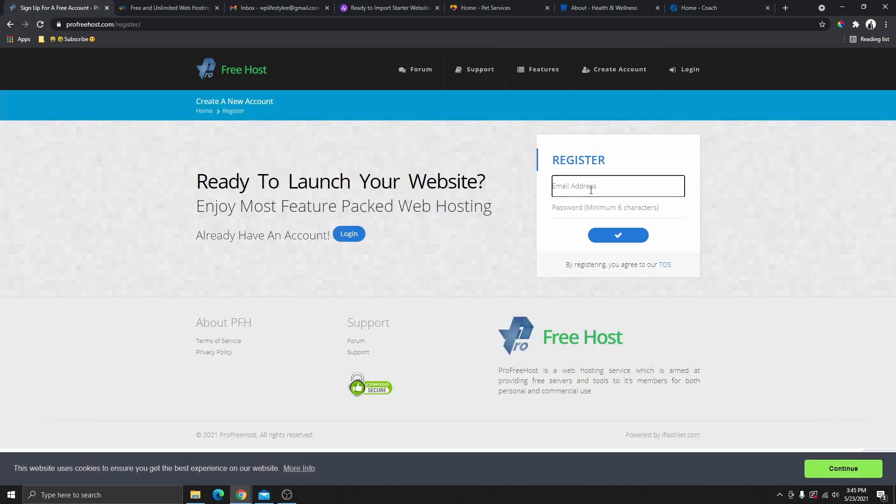
{"action": "right_click", "coordinate": [594, 189]}
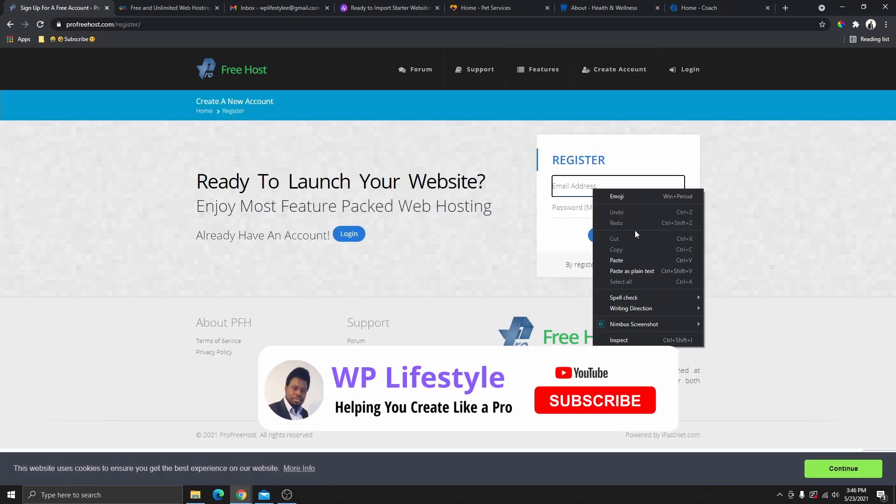
{"action": "left_click", "coordinate": [625, 260]}
{"action": "left_click", "coordinate": [583, 209]}
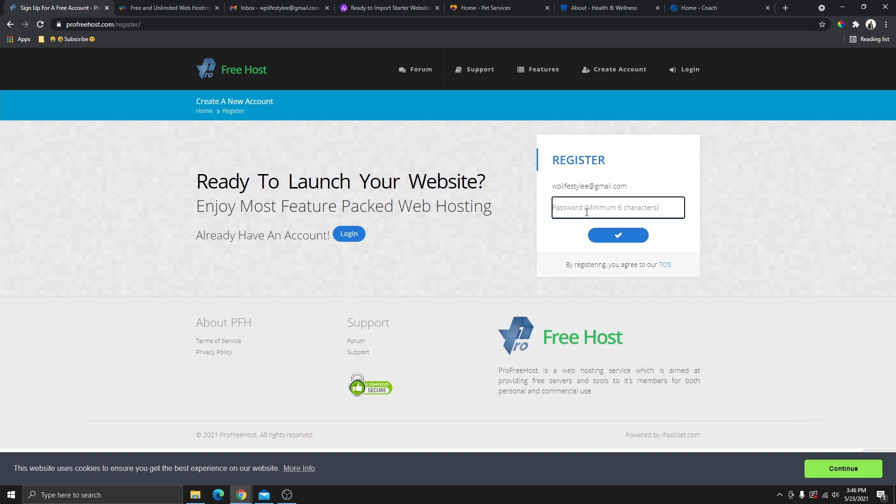
{"action": "key", "text": "ctrl+v"}
{"action": "left_click", "coordinate": [617, 237]}
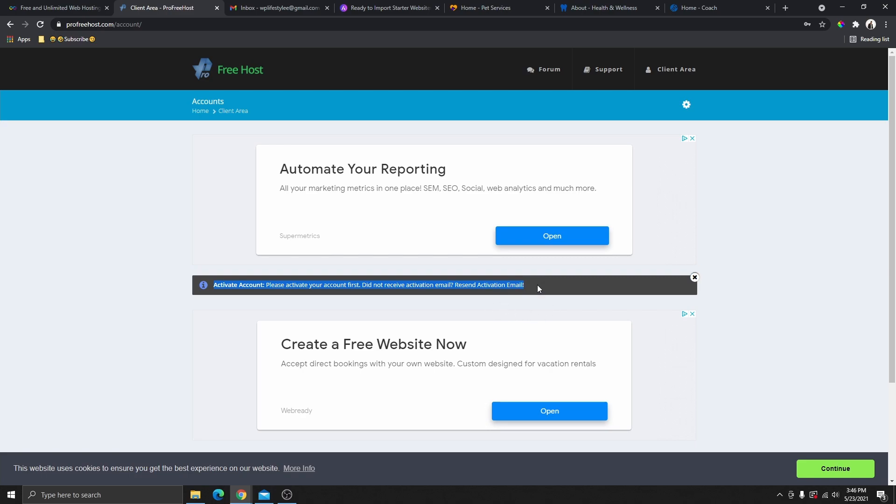
Open ProFreeHost's Account Activation message in the Gmail inbox and activate the account from it.
{"action": "left_click", "coordinate": [294, 8]}
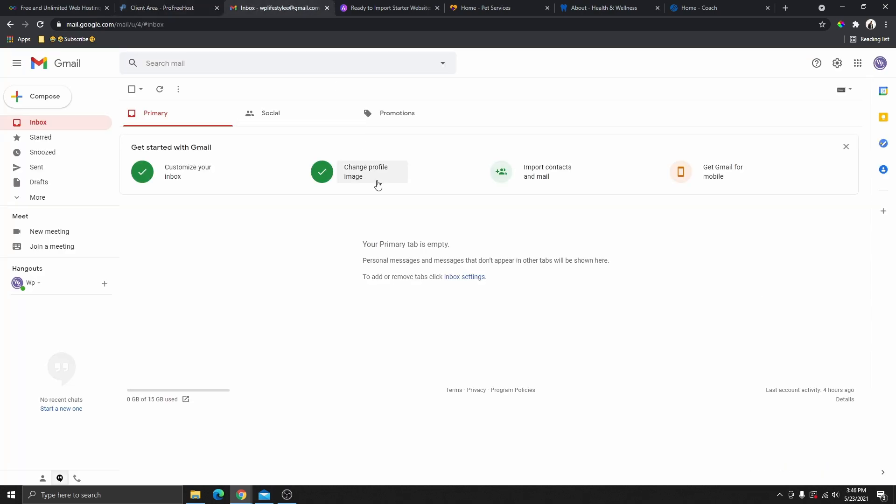
{"action": "left_click", "coordinate": [68, 126]}
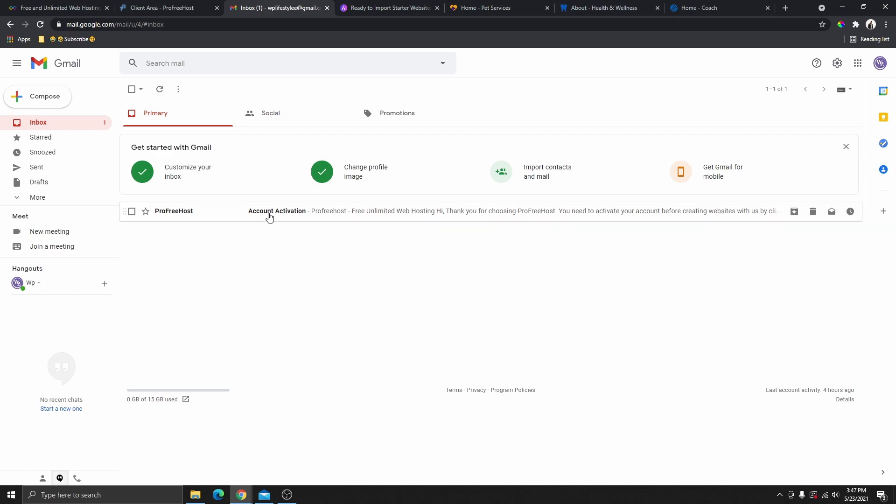
{"action": "left_click", "coordinate": [290, 213]}
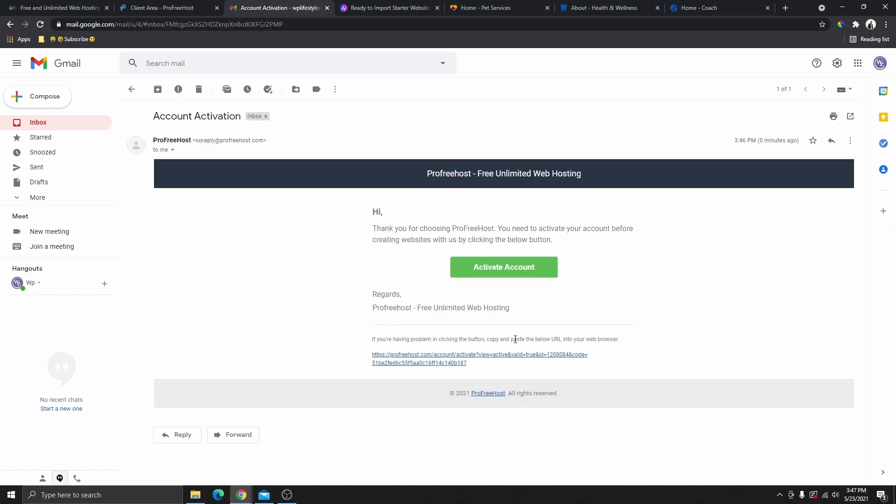
{"action": "left_click", "coordinate": [506, 273]}
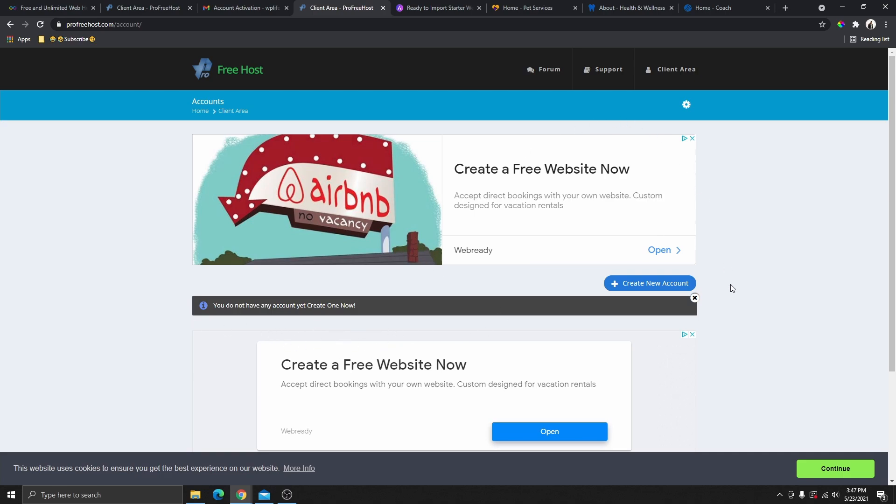
Start a new hosting account and show the free domain extensions offered in the Create New Website form.
{"action": "left_click", "coordinate": [660, 286]}
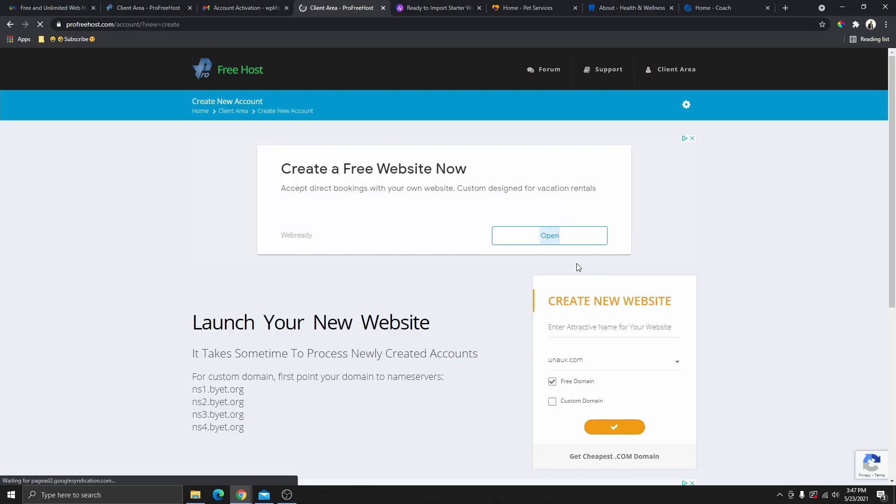
{"action": "scroll", "coordinate": [542, 206], "scroll_direction": "down", "scroll_amount": 2}
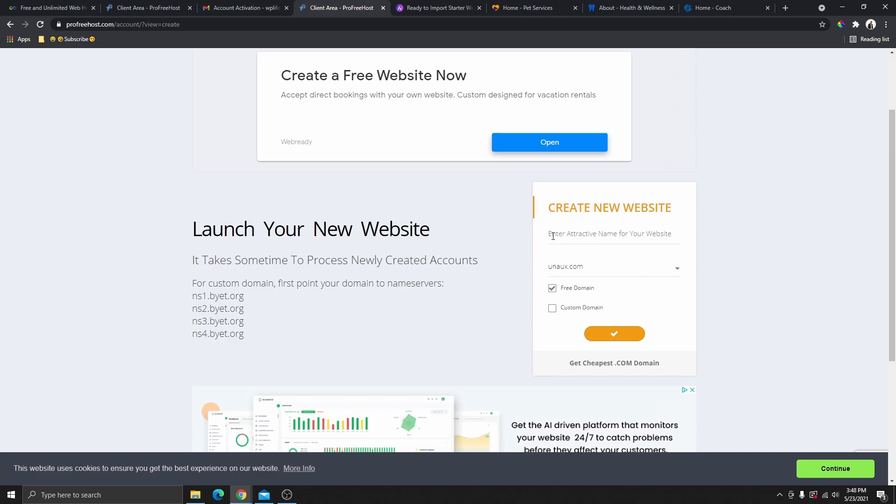
{"action": "left_click", "coordinate": [573, 233]}
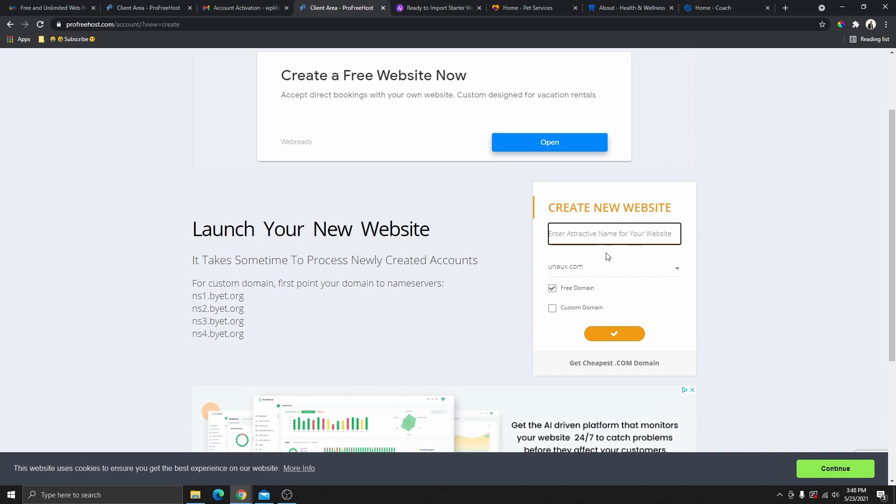
{"action": "left_click", "coordinate": [584, 279]}
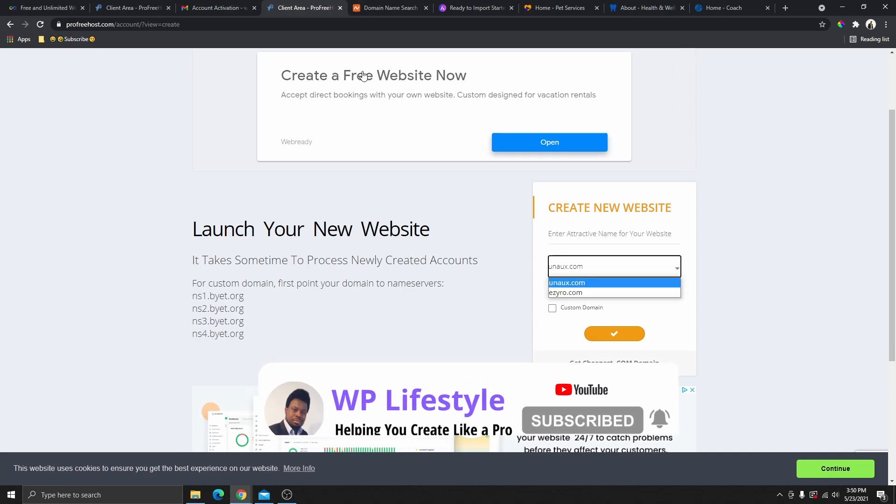
Check Namecheap's yearly TLD prices and try the Custom Domain option in the new website form before returning to Free Domain.
{"action": "left_click", "coordinate": [385, 8]}
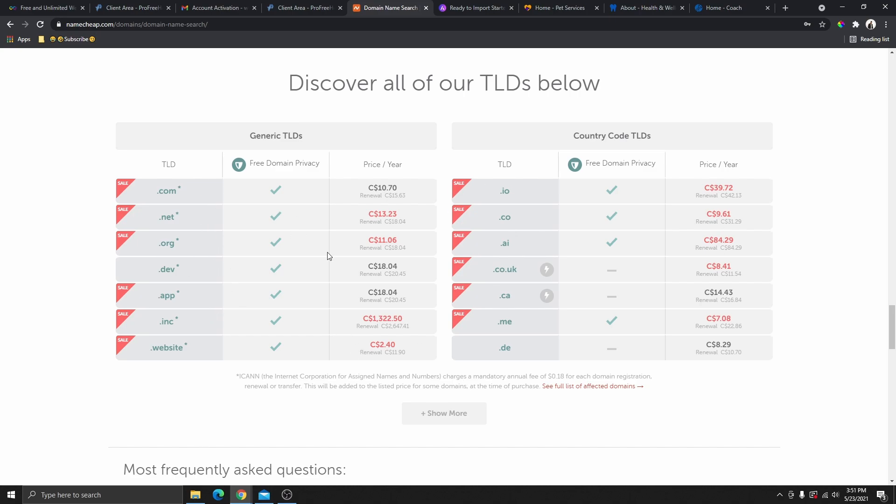
{"action": "key", "text": "ctrl+shift+Tab"}
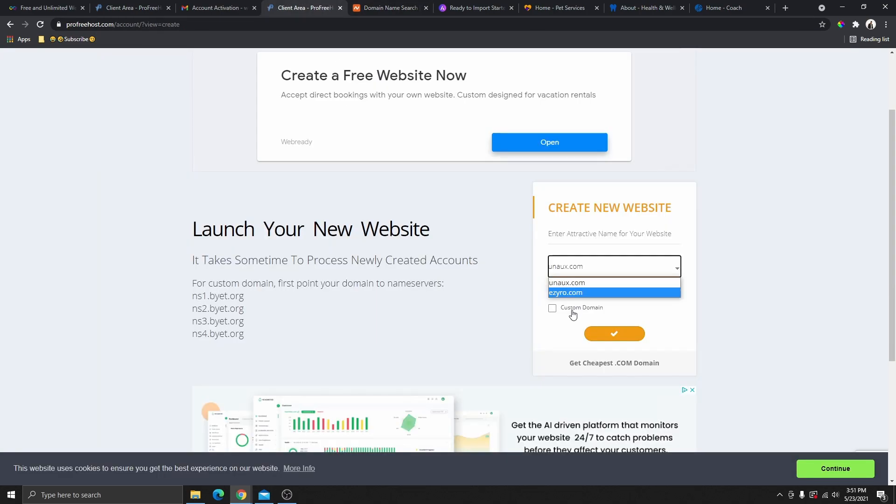
{"action": "left_click", "coordinate": [553, 311]}
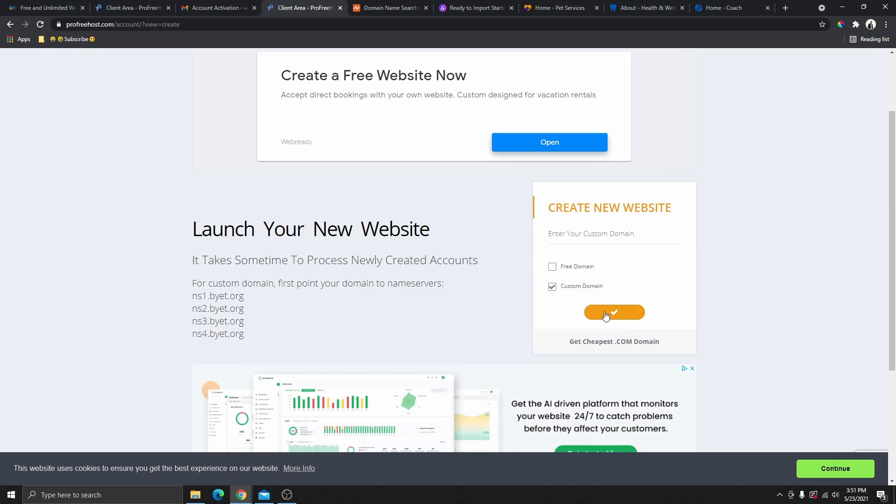
{"action": "left_click", "coordinate": [385, 8]}
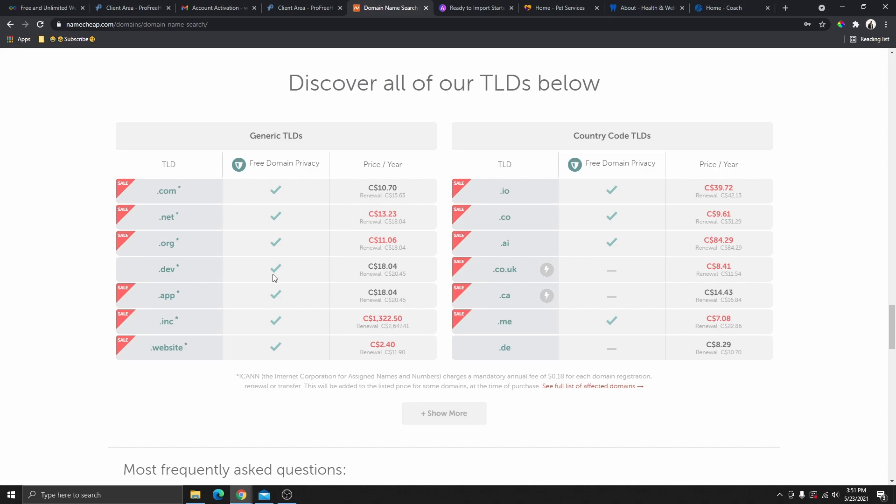
{"action": "left_click", "coordinate": [280, 9]}
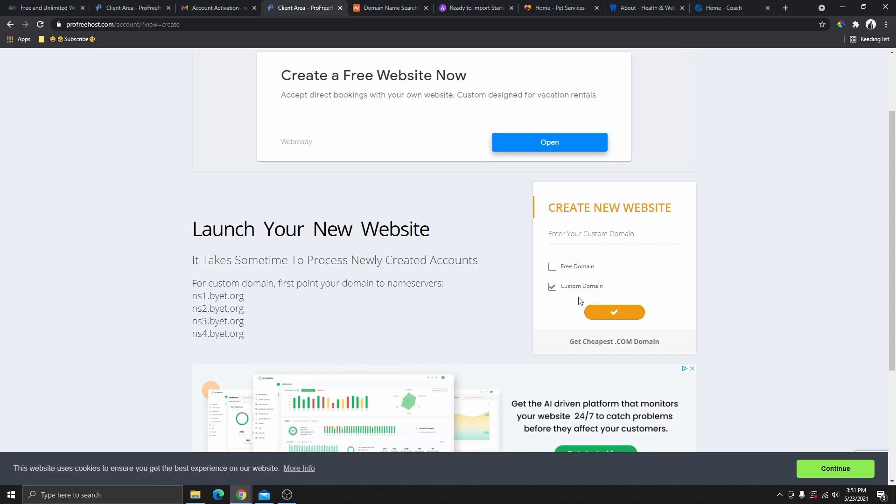
{"action": "left_click", "coordinate": [575, 234]}
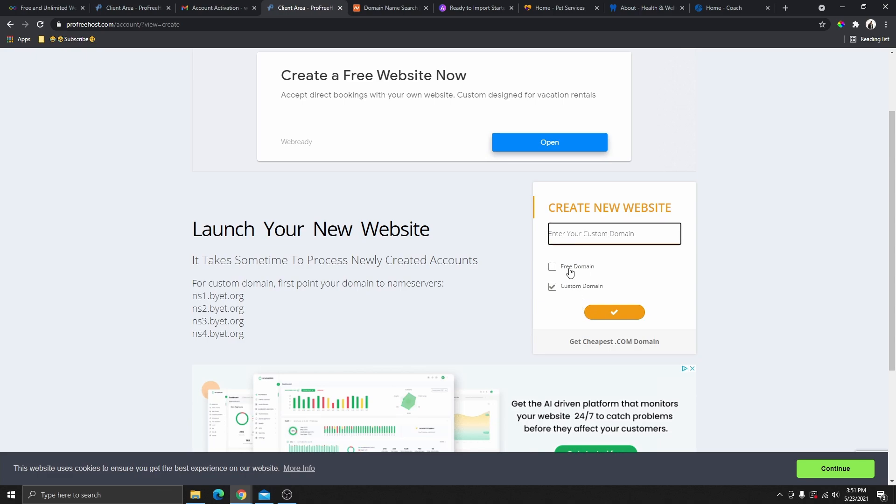
{"action": "left_click", "coordinate": [572, 272]}
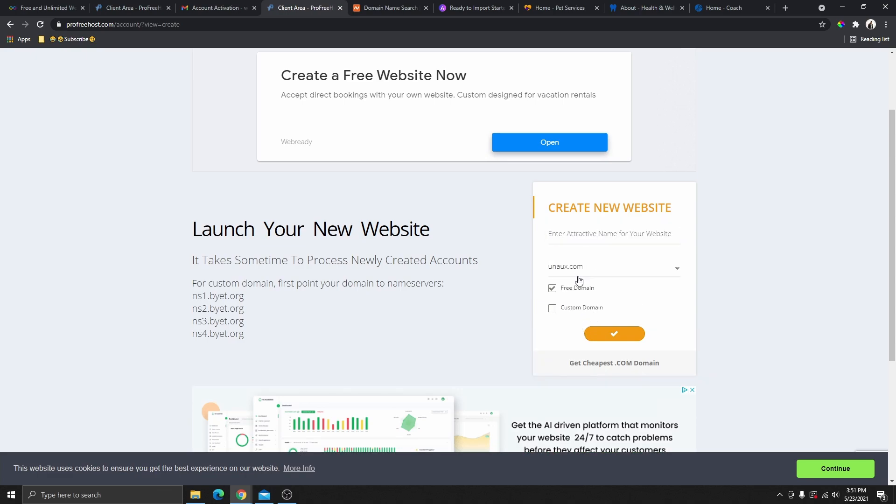
Create the new website under the free ezyro.com domain with the name Wpfreebie.
{"action": "left_click", "coordinate": [606, 275]}
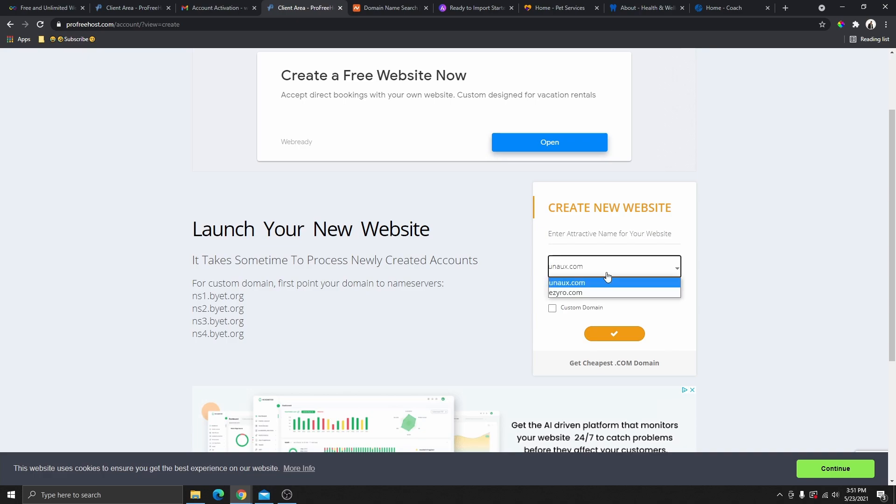
{"action": "left_click", "coordinate": [566, 293]}
{"action": "left_click", "coordinate": [571, 236]}
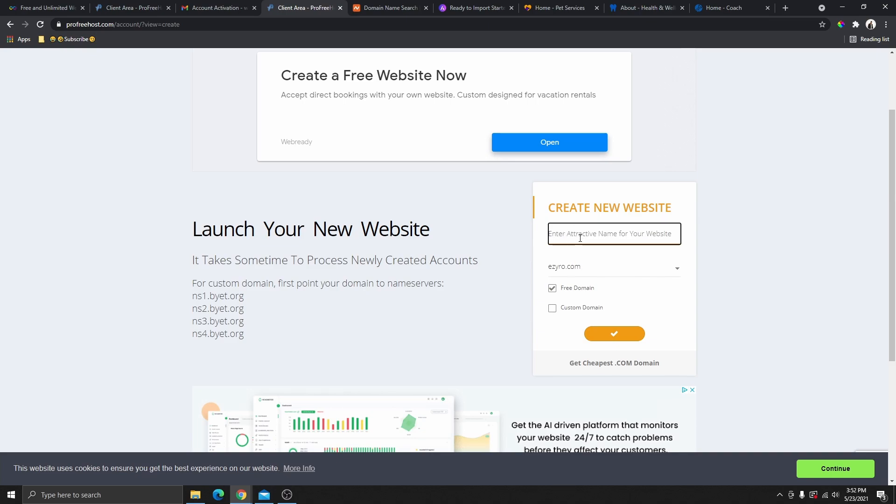
{"action": "type", "text": "Wpfreebie"}
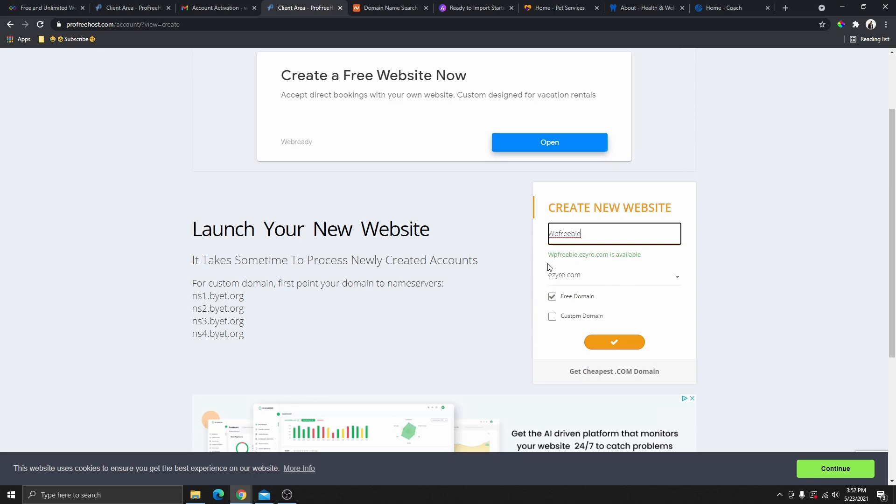
{"action": "left_click_drag", "start_coordinate": [549, 260], "coordinate": [650, 262]}
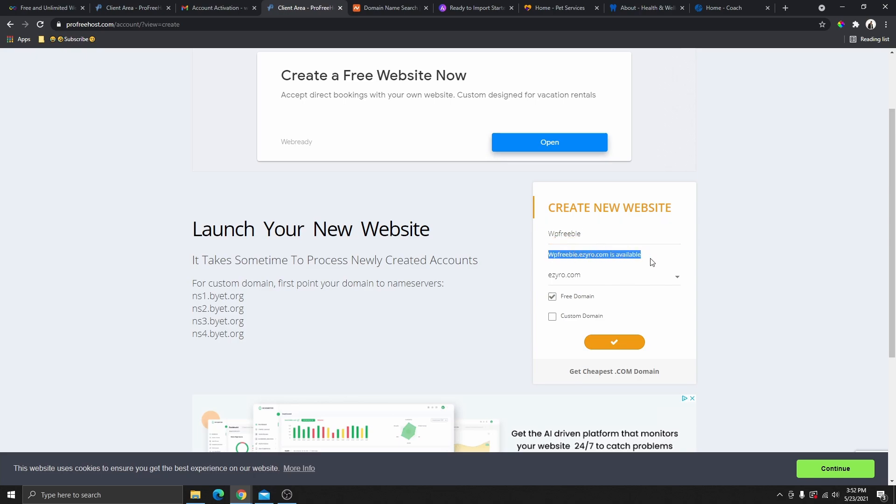
{"action": "left_click", "coordinate": [616, 345]}
Open the management page of the wpfreebie.ezyro.com account and check its creation status.
{"action": "left_click_drag", "start_coordinate": [316, 333], "coordinate": [228, 341]}
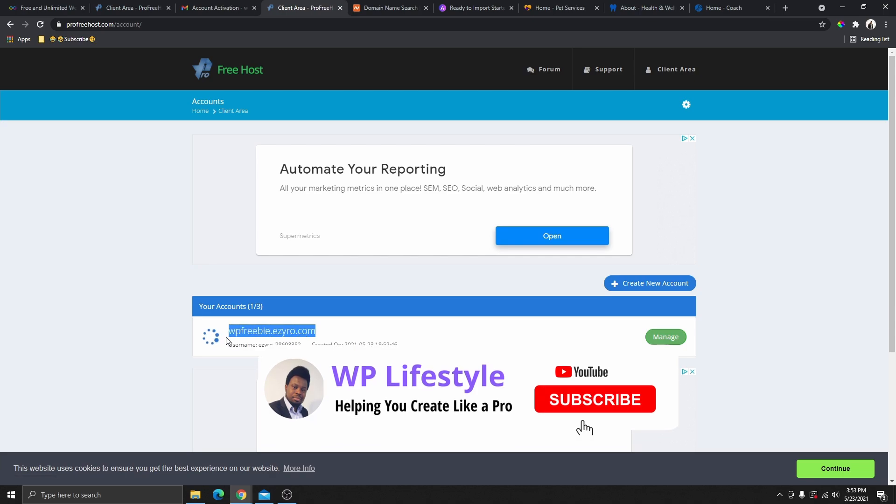
{"action": "left_click", "coordinate": [667, 338]}
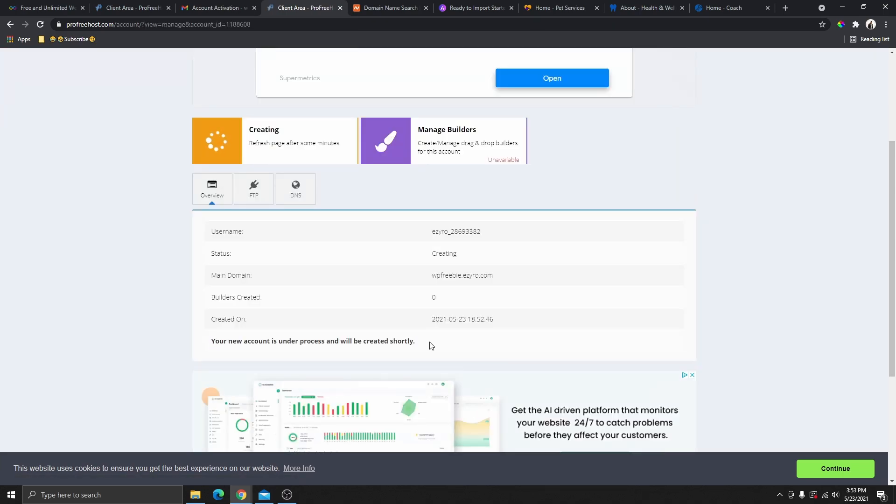
{"action": "left_click_drag", "start_coordinate": [428, 346], "coordinate": [208, 353]}
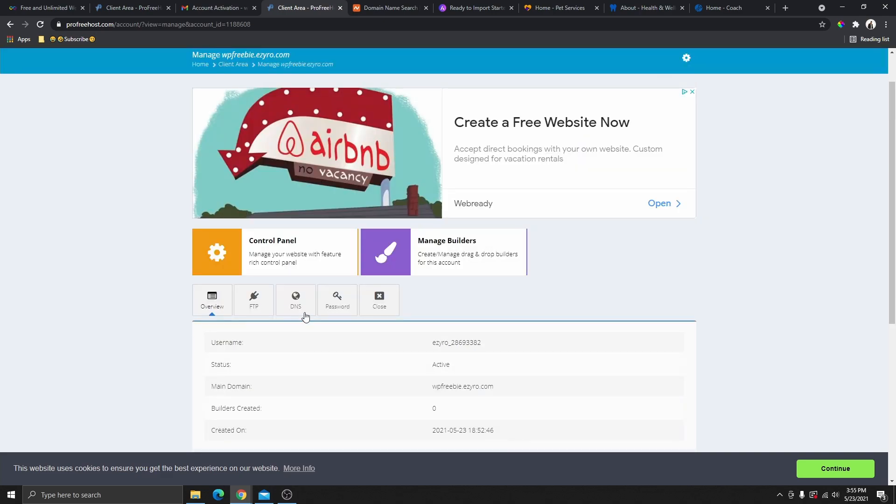
Reload the wpfreebie.ezyro.com management page and review the account overview details.
{"action": "scroll", "coordinate": [471, 299], "scroll_direction": "down", "scroll_amount": 3}
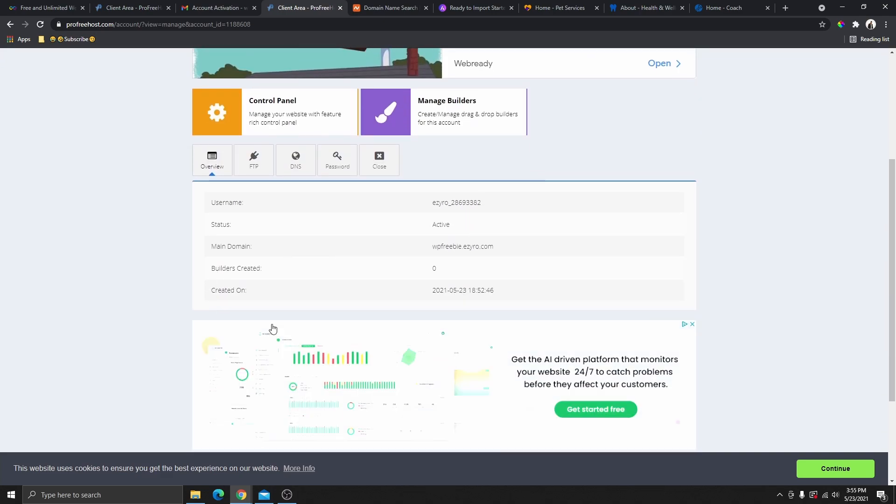
{"action": "scroll", "coordinate": [334, 260], "scroll_direction": "up", "scroll_amount": 1}
{"action": "scroll", "coordinate": [335, 260], "scroll_direction": "up", "scroll_amount": 1}
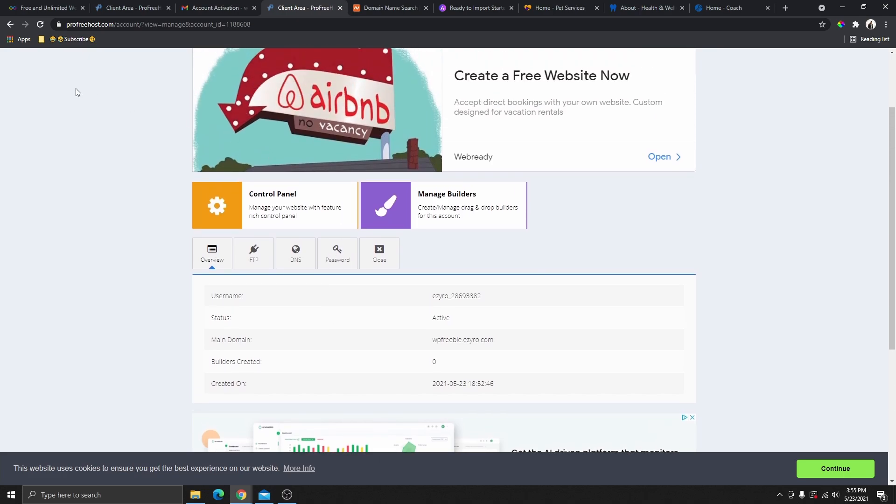
{"action": "left_click", "coordinate": [40, 25]}
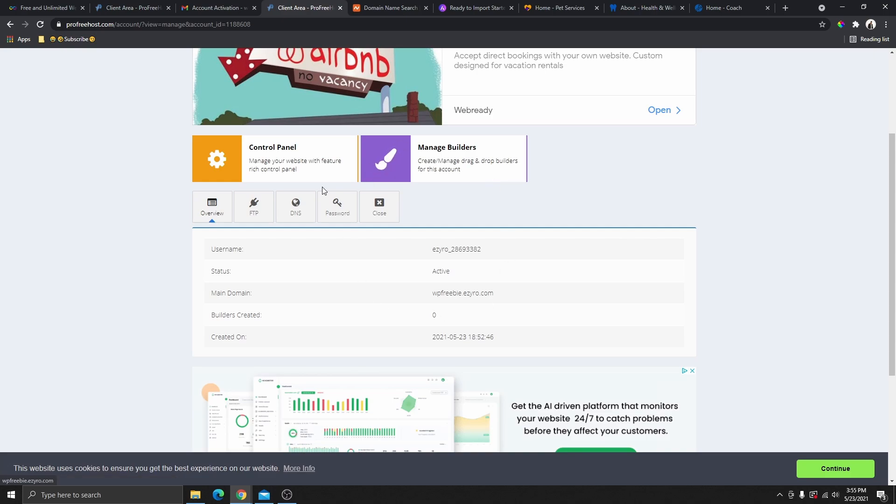
{"action": "scroll", "coordinate": [313, 223], "scroll_direction": "down", "scroll_amount": 3}
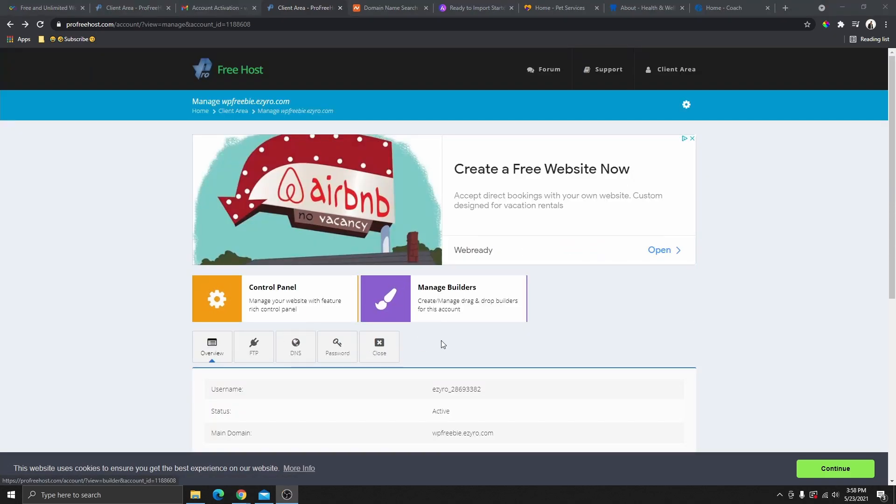
Open the hosting account's control panel and approve receiving service emails.
{"action": "left_click", "coordinate": [221, 308]}
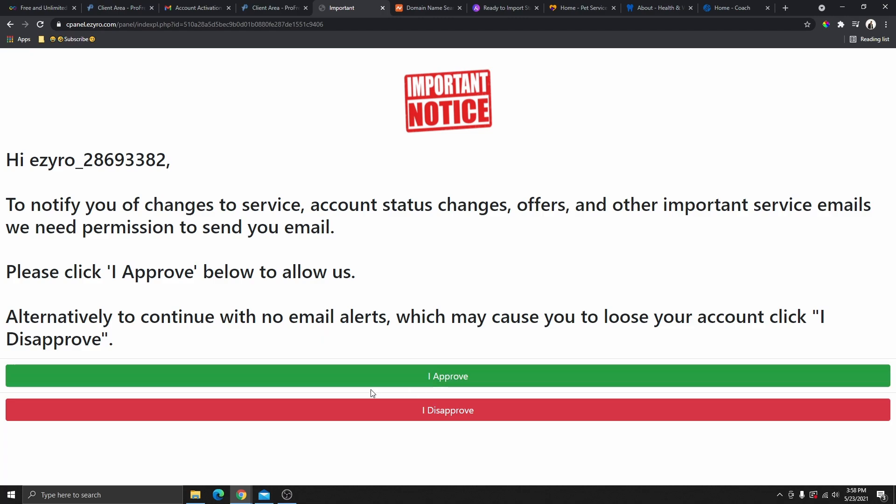
{"action": "left_click", "coordinate": [461, 382]}
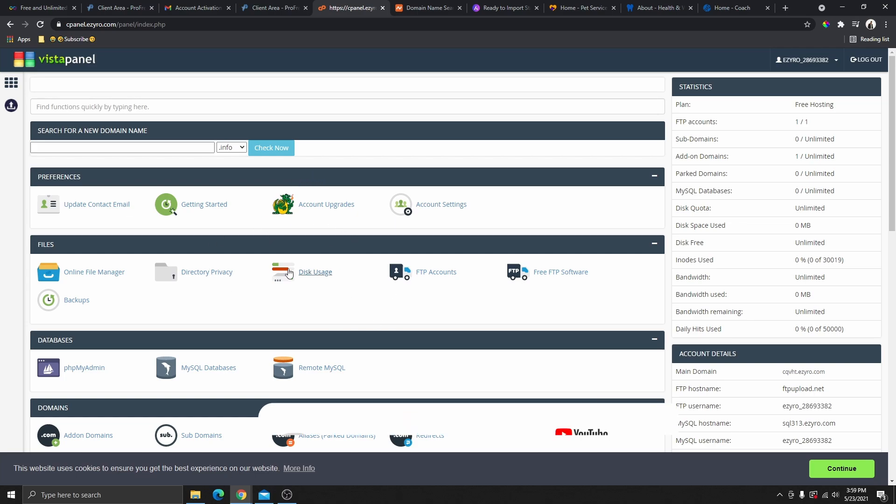
Open the WordPress installation form in the Softaculous Apps Installer.
{"action": "scroll", "coordinate": [280, 241], "scroll_direction": "down", "scroll_amount": 10}
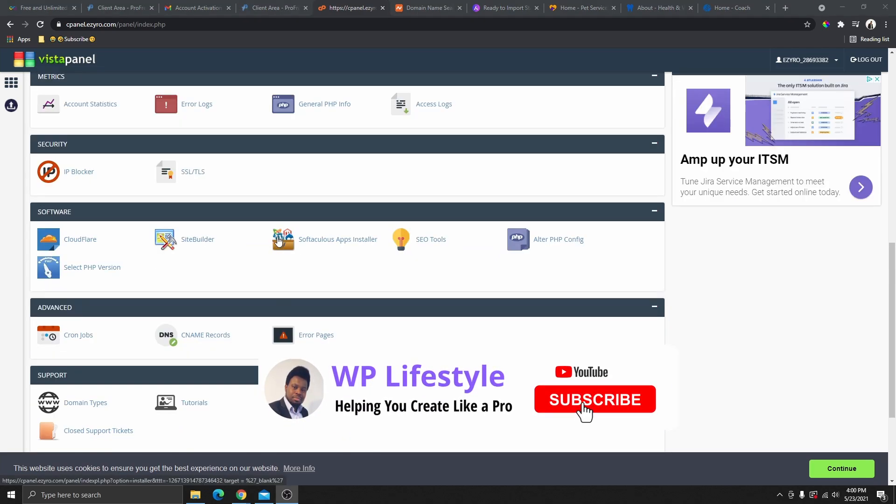
{"action": "left_click", "coordinate": [317, 240]}
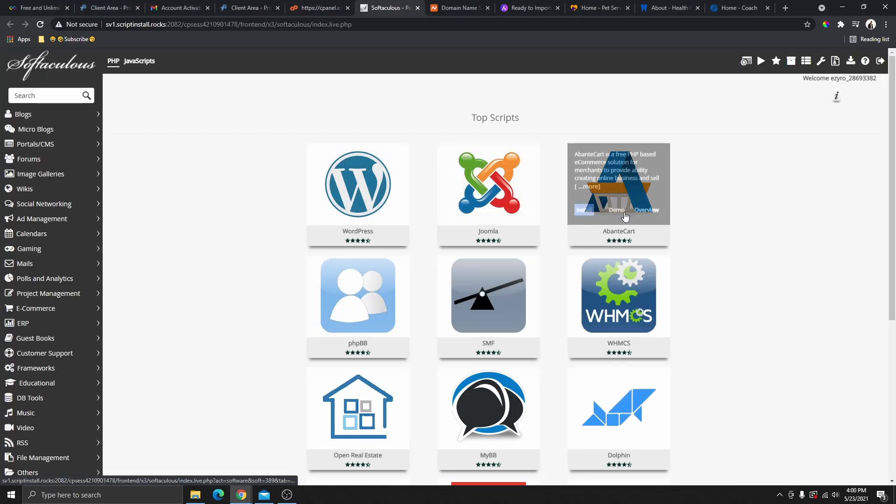
{"action": "scroll", "coordinate": [626, 307], "scroll_direction": "down", "scroll_amount": 6}
{"action": "scroll", "coordinate": [554, 376], "scroll_direction": "up", "scroll_amount": 6}
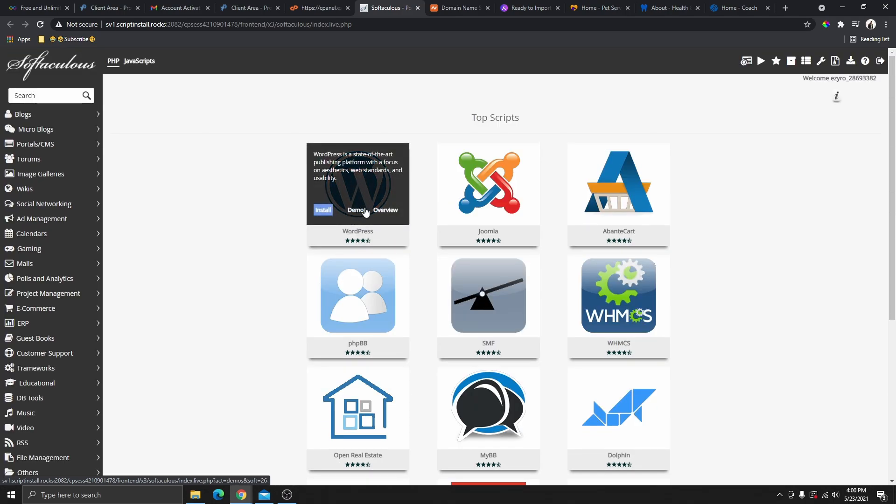
{"action": "left_click", "coordinate": [323, 210]}
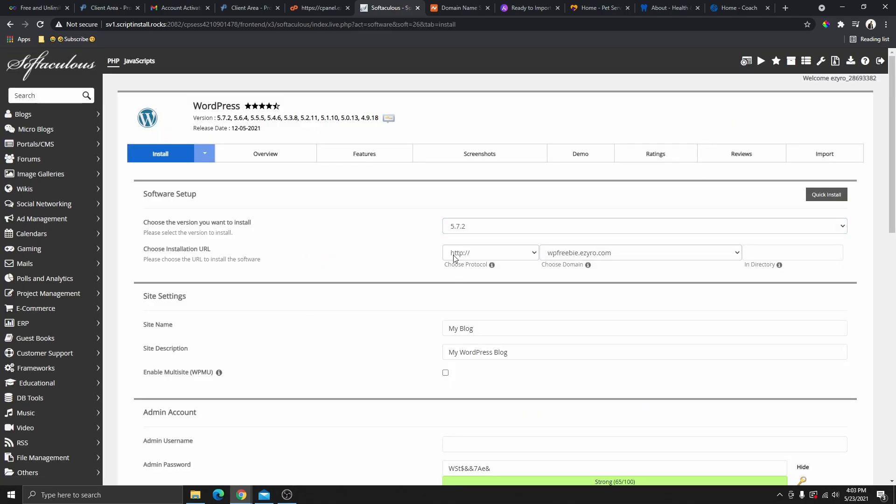
Check the WordPress versions on offer and the domain choices for the installation URL.
{"action": "left_click", "coordinate": [481, 227]}
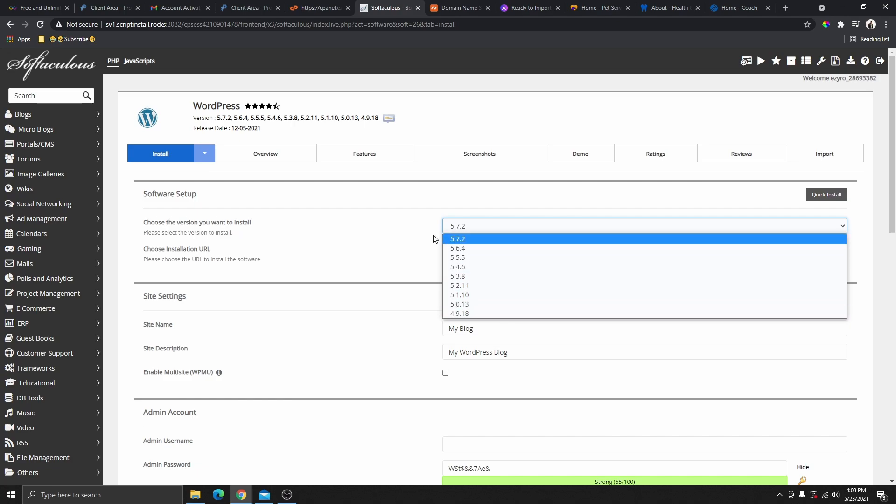
{"action": "left_click", "coordinate": [422, 238]}
{"action": "left_click", "coordinate": [480, 227]}
{"action": "left_click", "coordinate": [432, 234]}
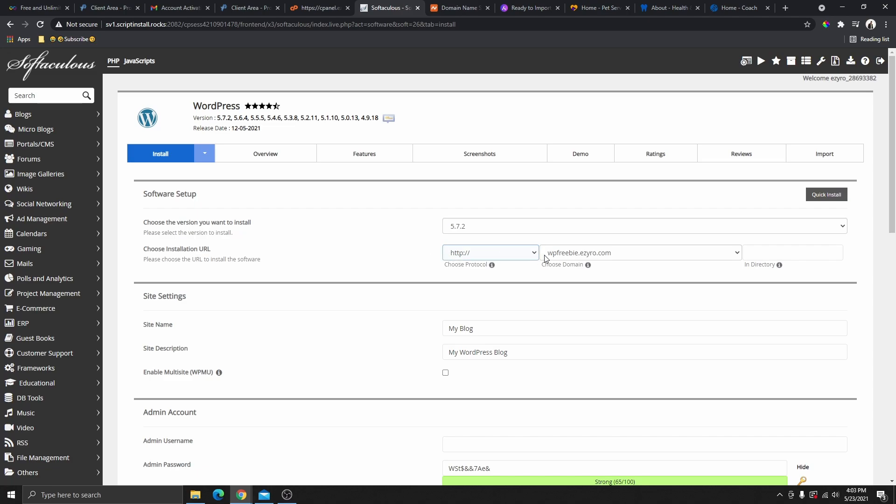
{"action": "left_click", "coordinate": [602, 254]}
{"action": "left_click", "coordinate": [606, 255]}
{"action": "left_click", "coordinate": [607, 255]}
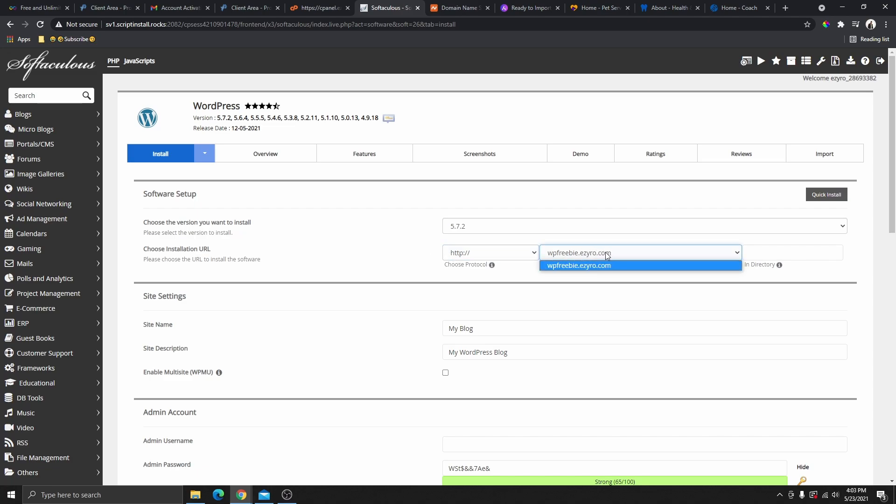
{"action": "left_click", "coordinate": [623, 255]}
{"action": "left_click", "coordinate": [612, 251]}
{"action": "left_click", "coordinate": [623, 255]}
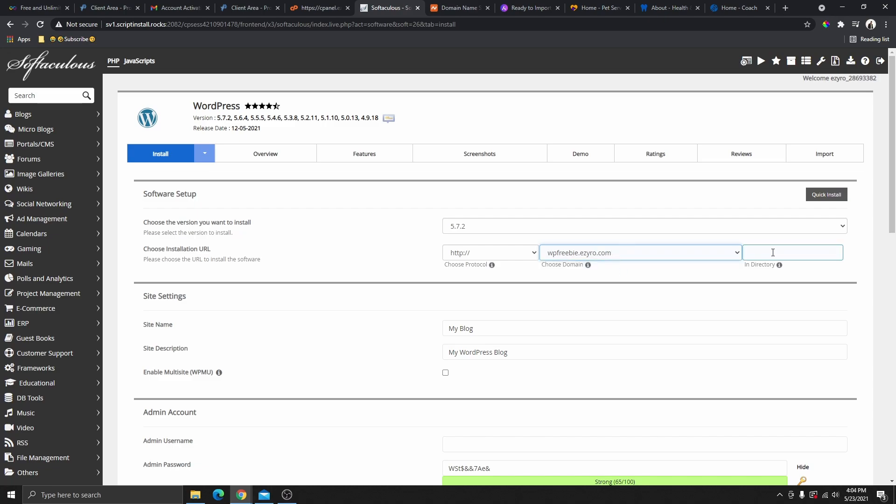
Set the site name to "My Free Website" and the site description to "Website creation is easy and fun".
{"action": "scroll", "coordinate": [703, 277], "scroll_direction": "down", "scroll_amount": 1}
{"action": "left_click_drag", "start_coordinate": [476, 278], "coordinate": [439, 294]}
{"action": "type", "text": "My Free Website"}
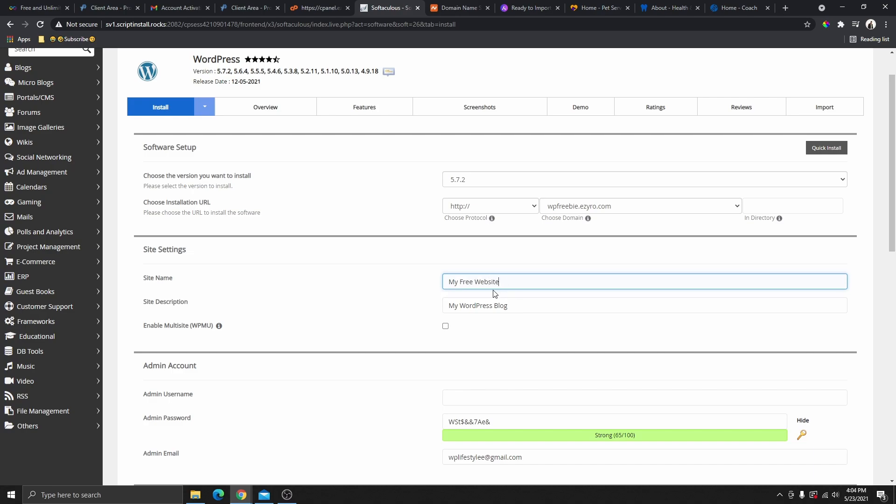
{"action": "left_click_drag", "start_coordinate": [504, 282], "coordinate": [432, 295]}
{"action": "left_click_drag", "start_coordinate": [514, 306], "coordinate": [449, 318]}
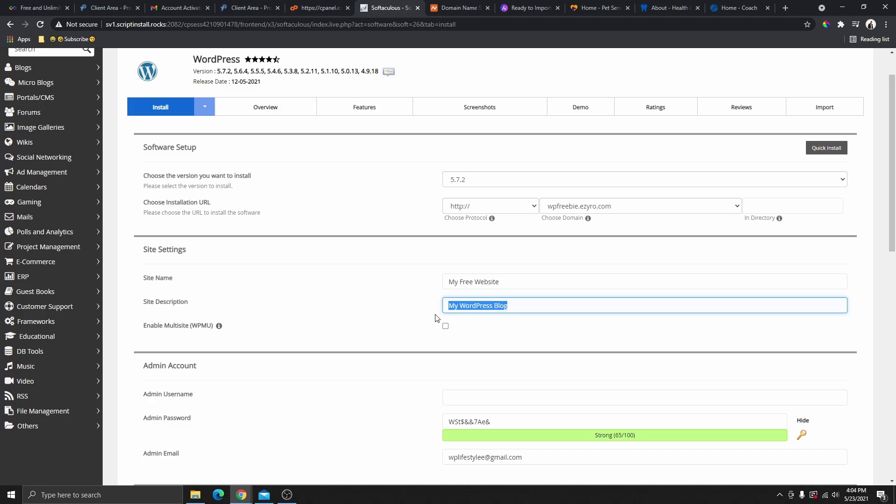
{"action": "type", "text": "Website creation is easy and fun"}
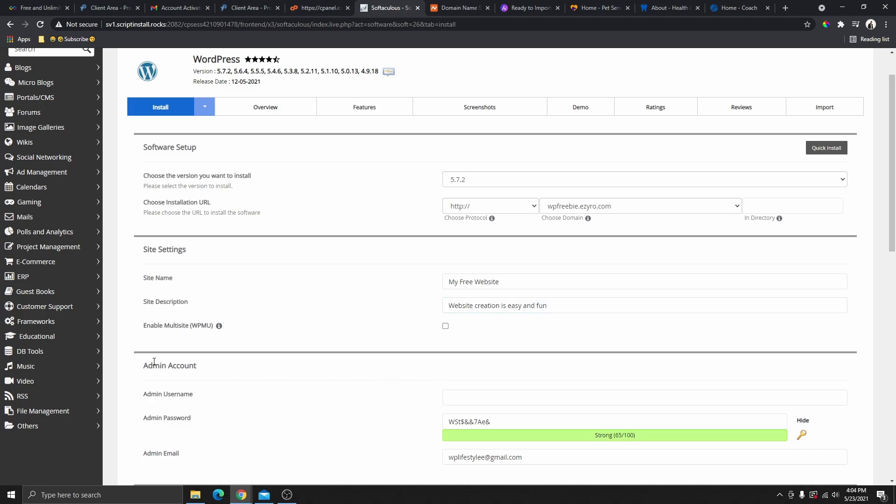
Enter the admin's first name as the admin username for the WordPress installation.
{"action": "scroll", "coordinate": [154, 362], "scroll_direction": "down", "scroll_amount": 5}
{"action": "left_click", "coordinate": [504, 167]}
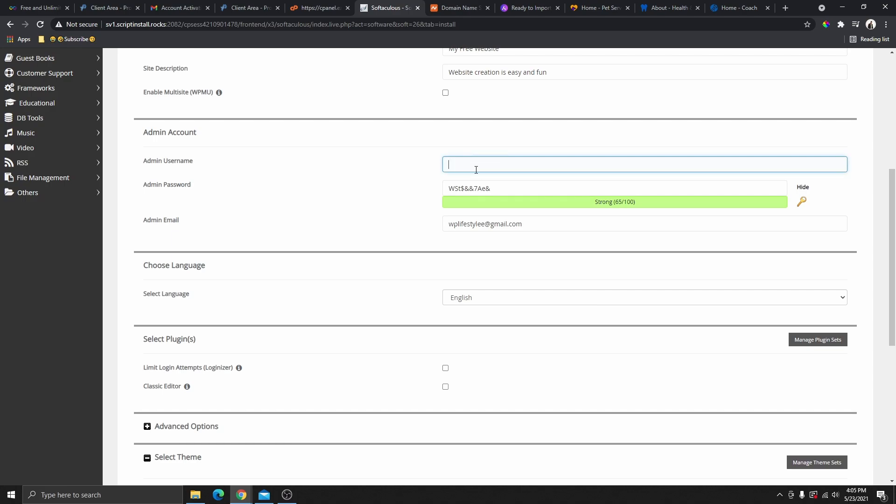
{"action": "double_click", "coordinate": [449, 260]}
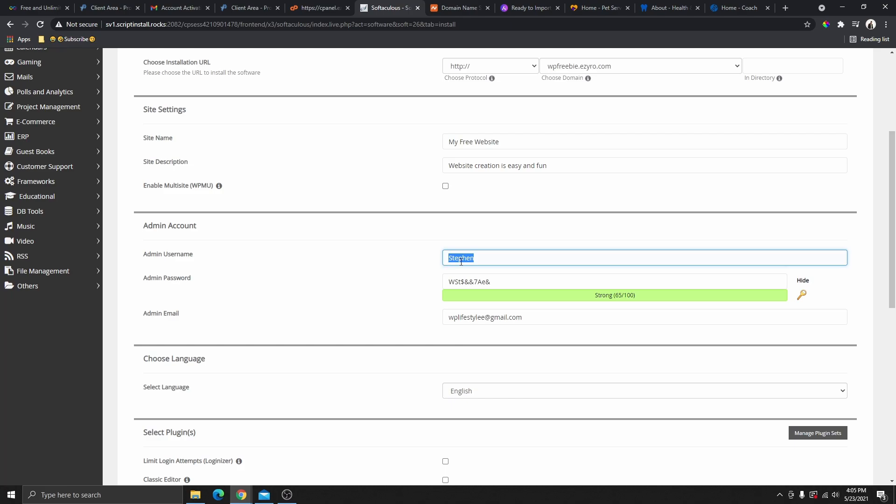
{"action": "left_click", "coordinate": [492, 261]}
Replace the suggested admin password with a custom one in the Admin Password field.
{"action": "triple_click", "coordinate": [502, 281]}
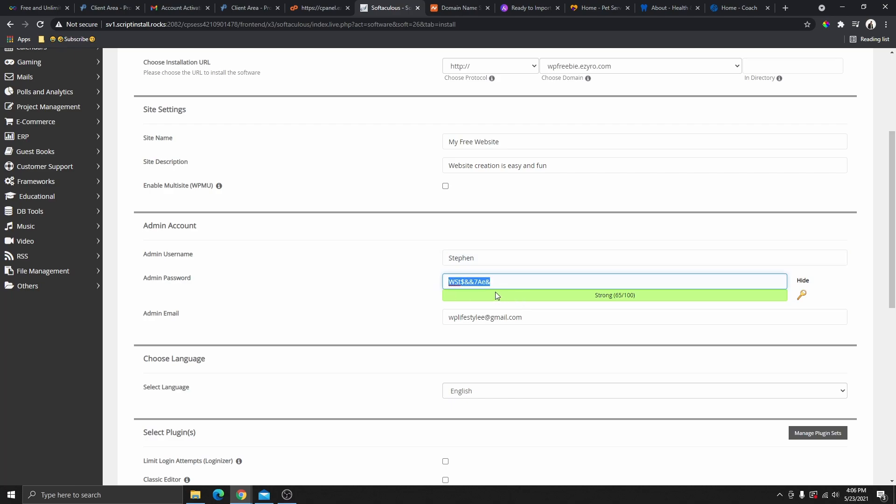
{"action": "left_click", "coordinate": [508, 285]}
{"action": "left_click_drag", "start_coordinate": [498, 283], "coordinate": [438, 291]}
{"action": "right_click", "coordinate": [465, 282]}
{"action": "left_click", "coordinate": [433, 292]}
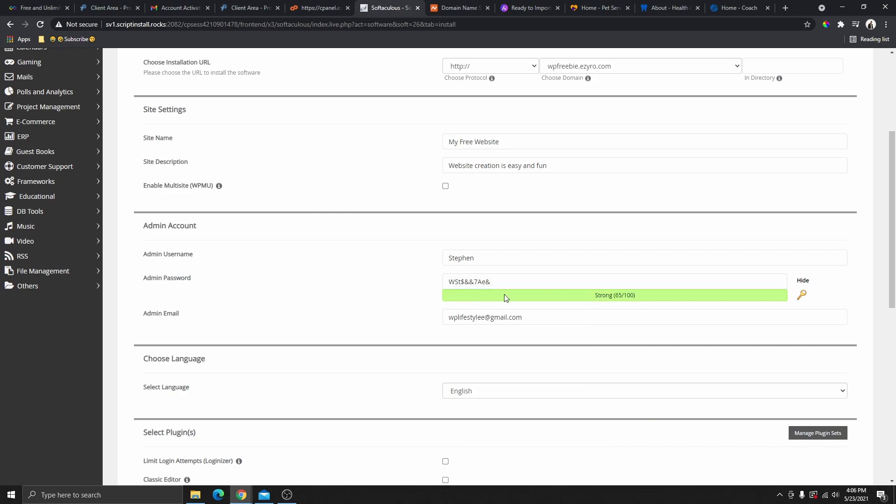
{"action": "left_click", "coordinate": [502, 281]}
{"action": "left_click_drag", "start_coordinate": [488, 282], "coordinate": [446, 281]}
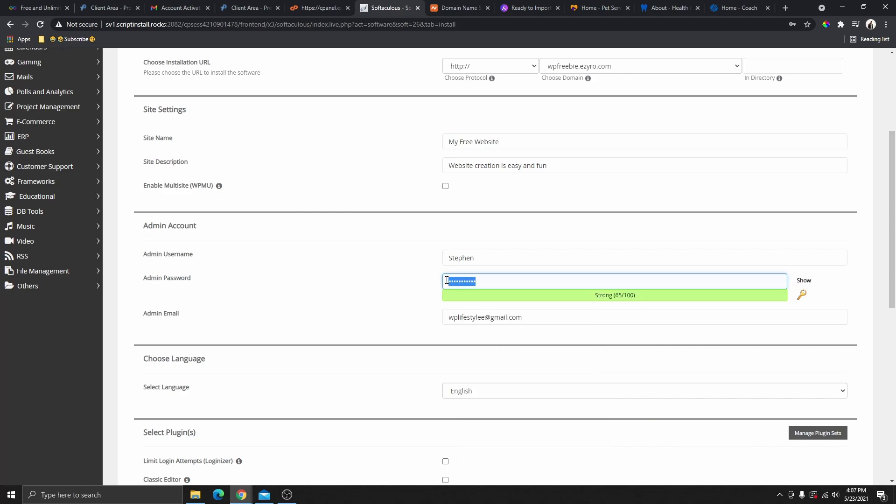
{"action": "left_click", "coordinate": [477, 283]}
Check the admin email address and the languages available for the WordPress installation.
{"action": "scroll", "coordinate": [623, 244], "scroll_direction": "down", "scroll_amount": 3}
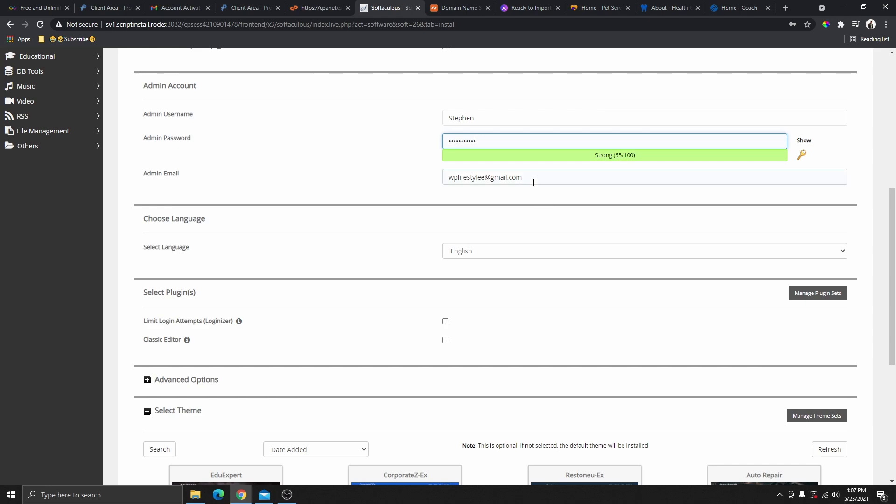
{"action": "left_click", "coordinate": [533, 181]}
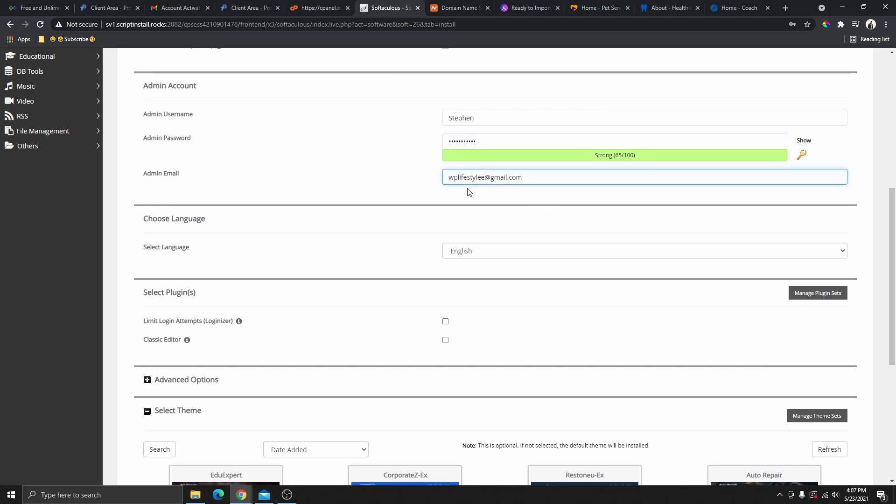
{"action": "left_click_drag", "start_coordinate": [448, 180], "coordinate": [523, 196]}
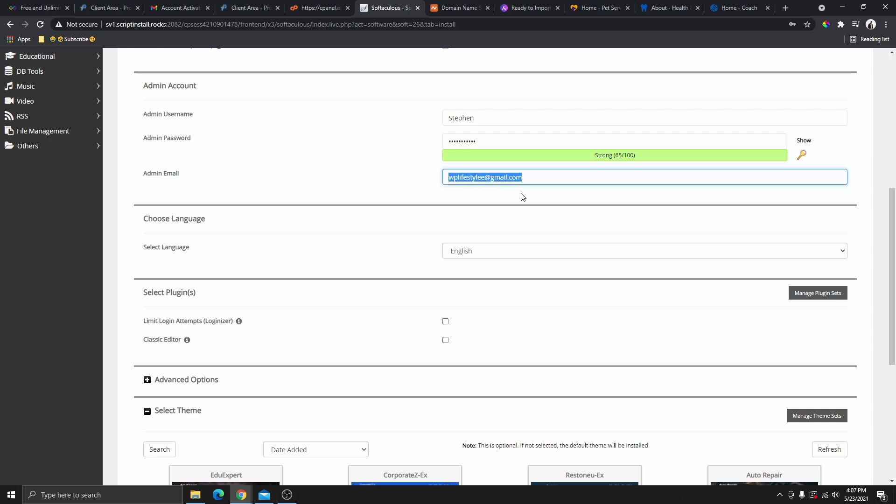
{"action": "left_click", "coordinate": [529, 179]}
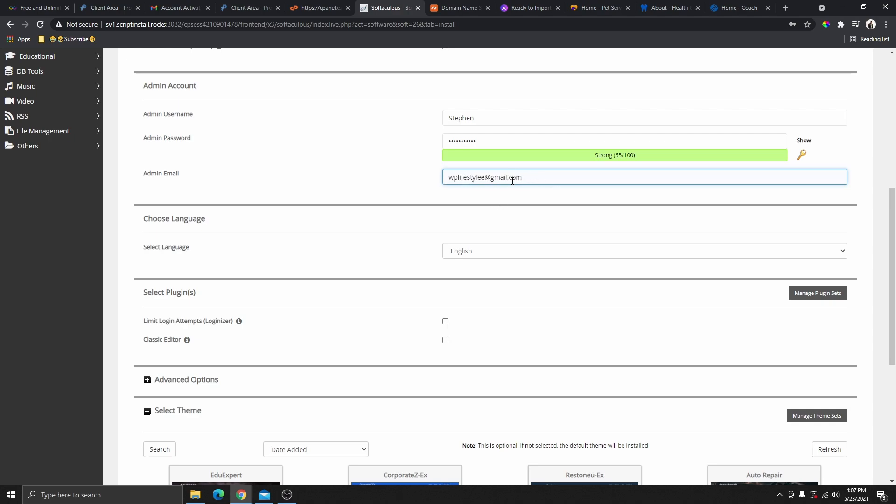
{"action": "left_click", "coordinate": [507, 251]}
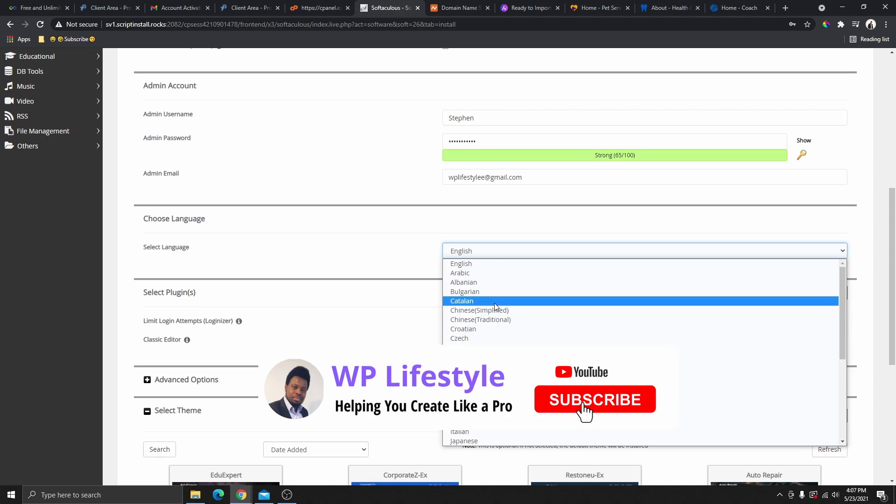
{"action": "left_click", "coordinate": [402, 260]}
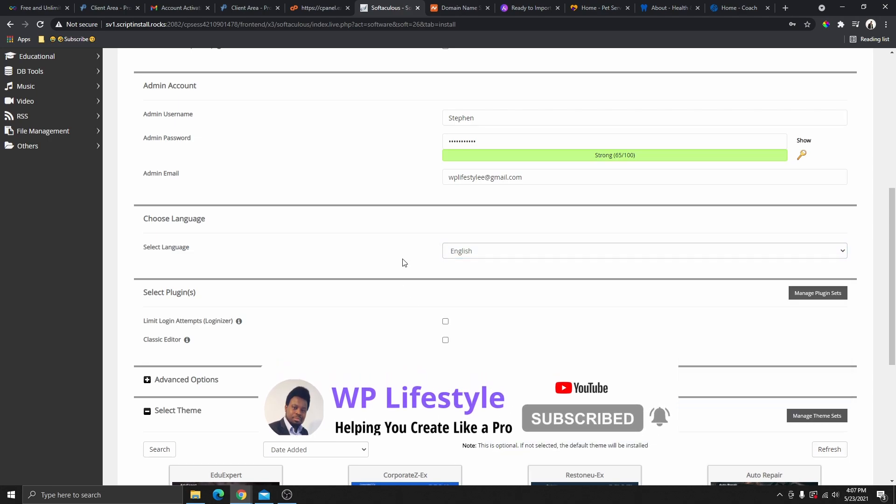
Install WordPress with no optional plugins or theme selected and check the installation result.
{"action": "scroll", "coordinate": [448, 237], "scroll_direction": "down", "scroll_amount": 5}
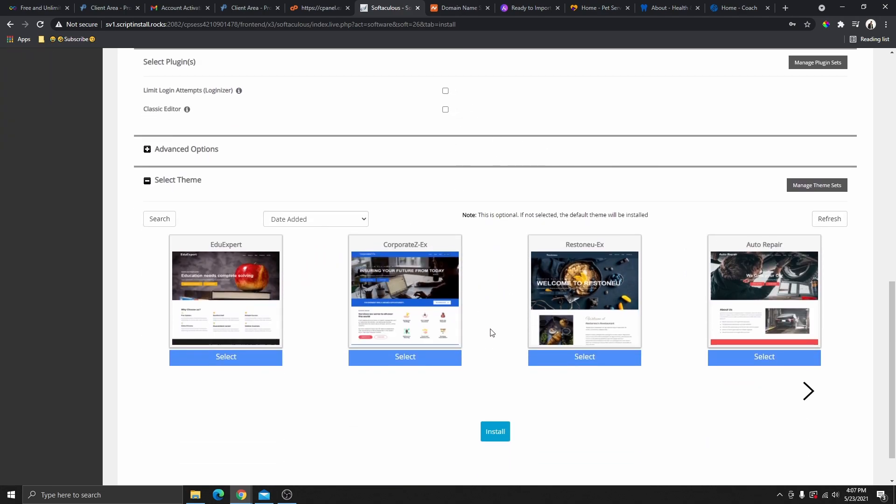
{"action": "left_click", "coordinate": [496, 433]}
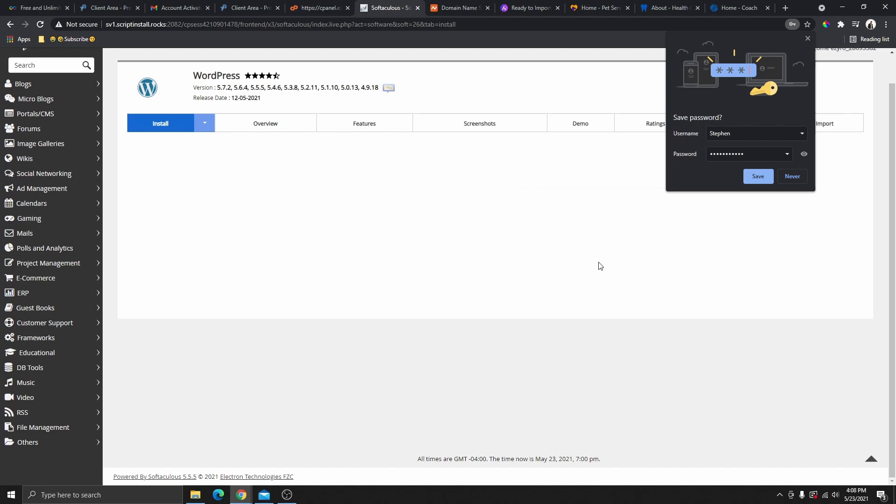
{"action": "left_click_drag", "start_coordinate": [136, 161], "coordinate": [365, 169]}
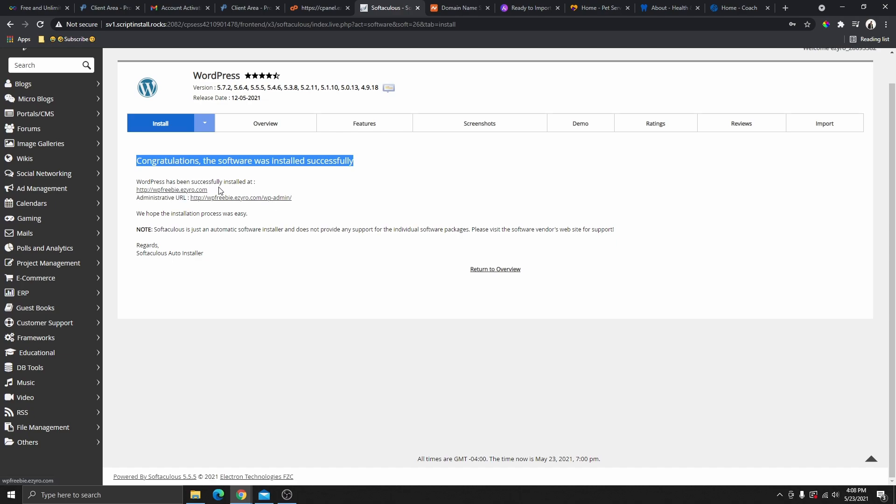
Open the new site at wpfreebie.ezyro.com from the installation result and look over its home page and address.
{"action": "left_click", "coordinate": [208, 192]}
{"action": "left_click_drag", "start_coordinate": [208, 191], "coordinate": [132, 191]}
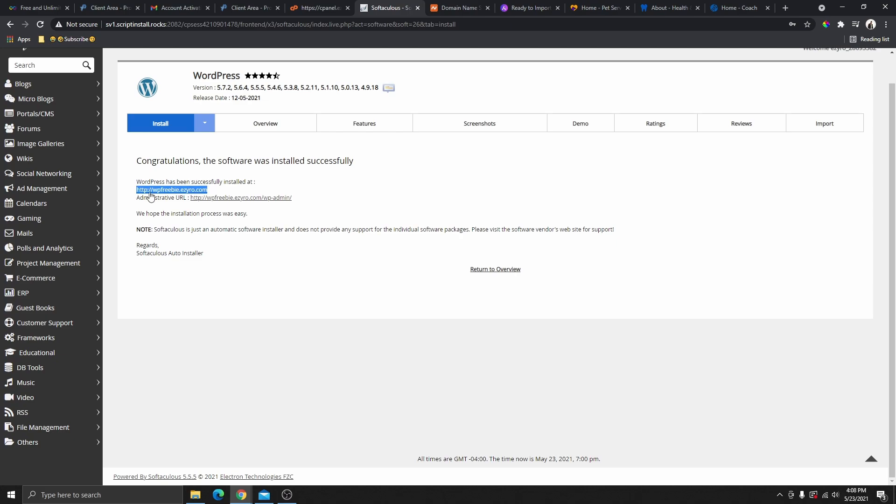
{"action": "left_click", "coordinate": [174, 192]}
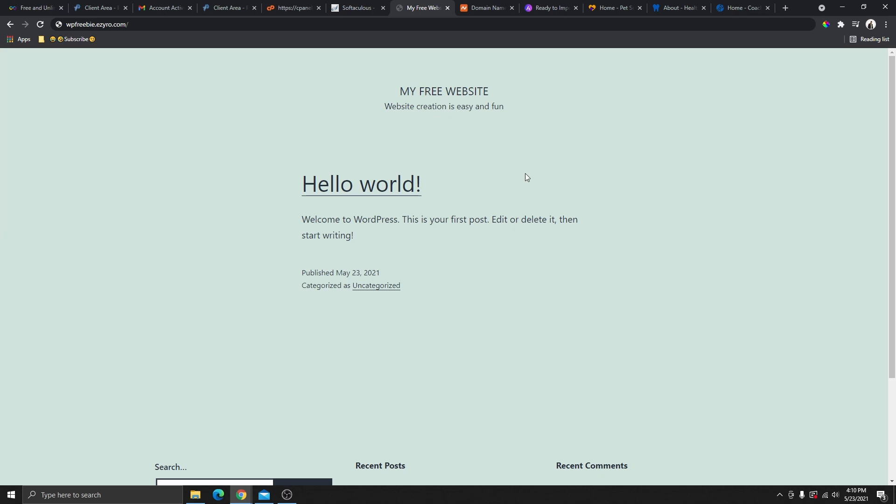
{"action": "scroll", "coordinate": [527, 177], "scroll_direction": "down", "scroll_amount": 3}
{"action": "scroll", "coordinate": [500, 250], "scroll_direction": "up", "scroll_amount": 3}
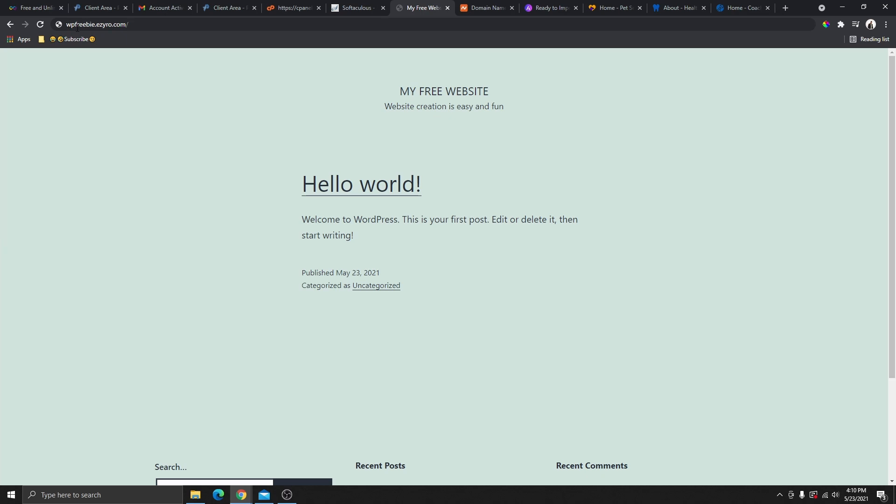
{"action": "left_click_drag", "start_coordinate": [67, 24], "coordinate": [128, 24]}
{"action": "left_click", "coordinate": [128, 24]}
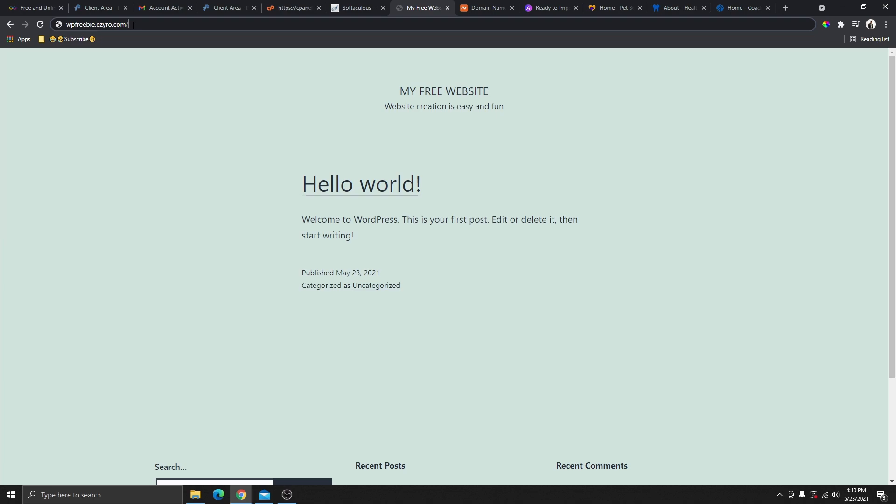
Open wpfreebie.ezyro.com/wp-admin in the new site's browser tab, checking it against the administrative URL in the installation result.
{"action": "type", "text": "wp-admin"}
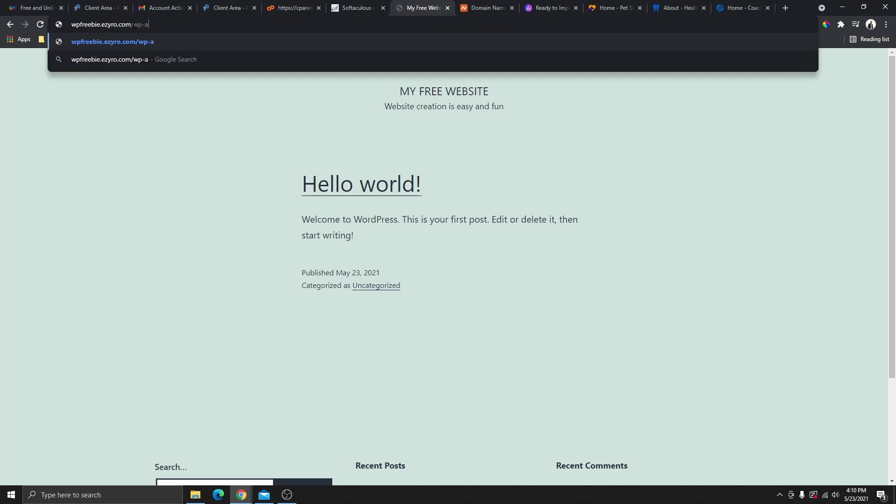
{"action": "left_click_drag", "start_coordinate": [158, 24], "coordinate": [15, 26]}
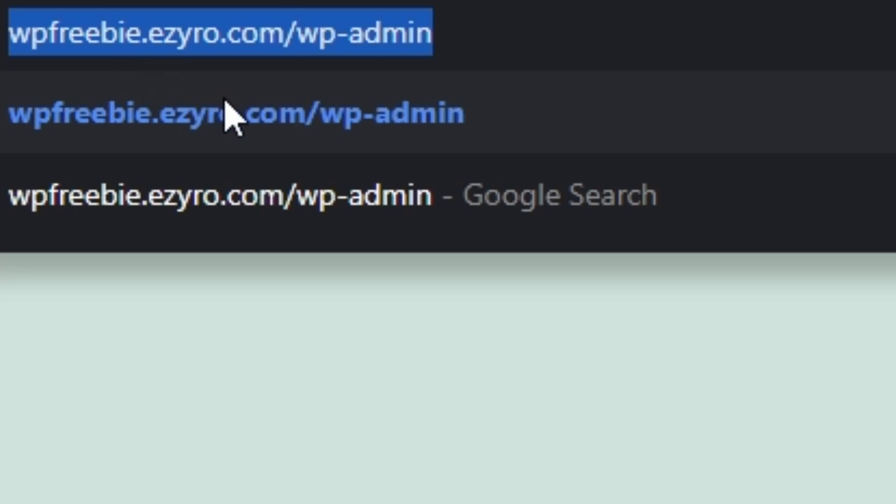
{"action": "left_click", "coordinate": [512, 36]}
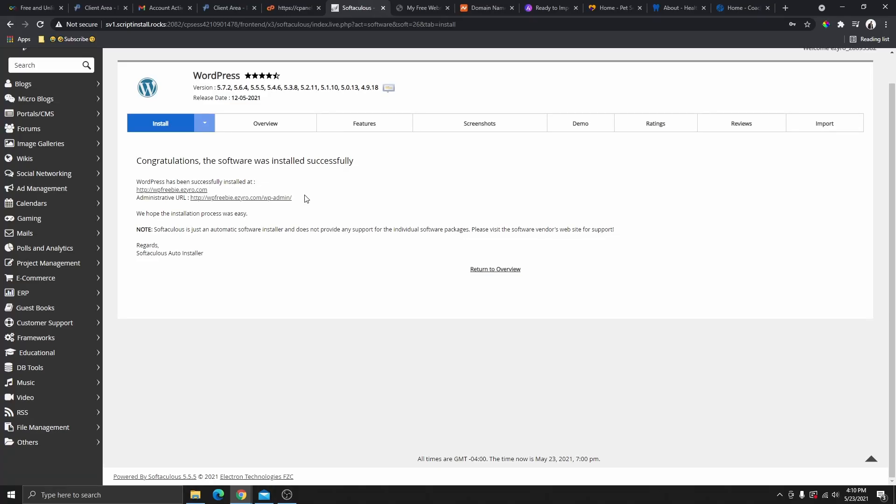
{"action": "left_click_drag", "start_coordinate": [305, 195], "coordinate": [188, 205]}
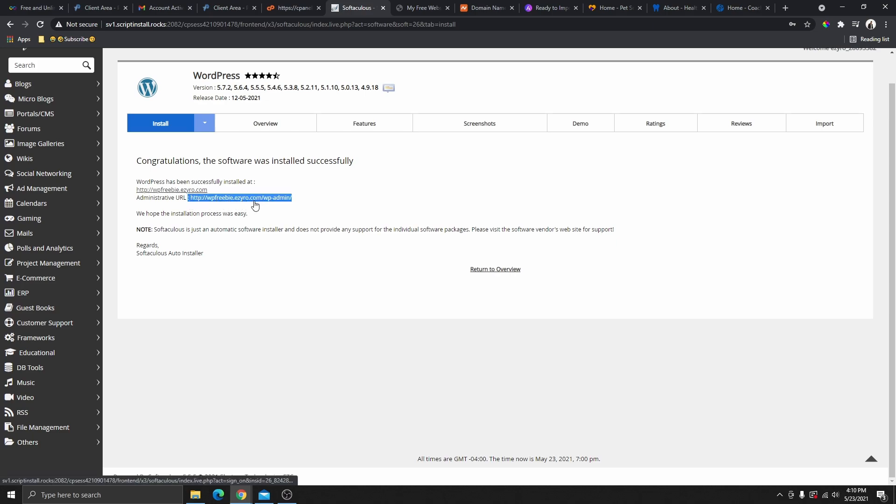
{"action": "left_click", "coordinate": [405, 4]}
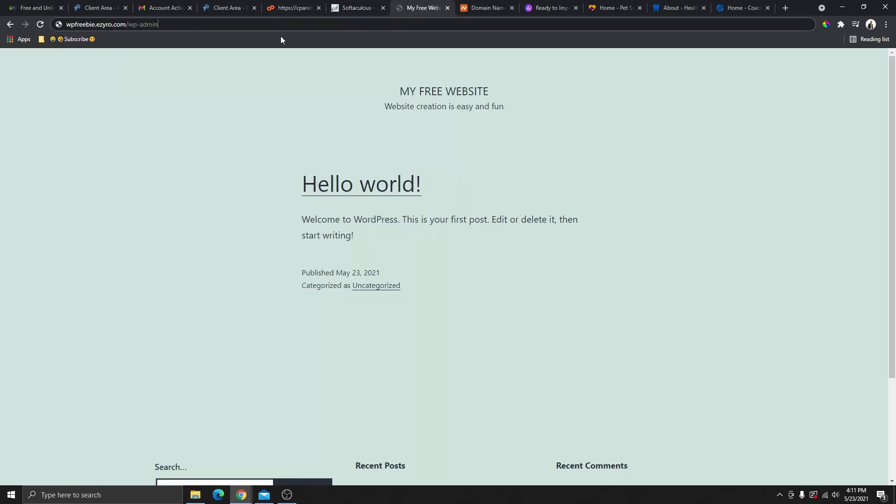
{"action": "left_click_drag", "start_coordinate": [159, 24], "coordinate": [66, 26]}
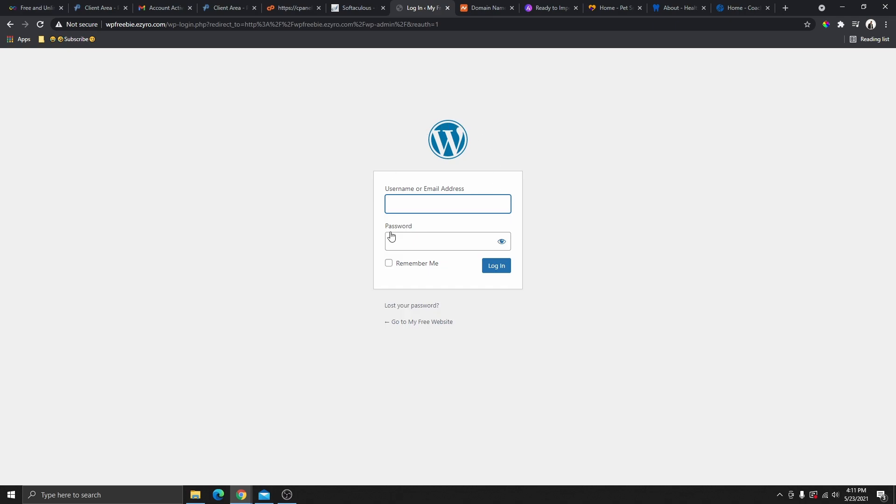
Log in to WordPress with the saved admin username and password.
{"action": "left_click_drag", "start_coordinate": [386, 190], "coordinate": [402, 198]}
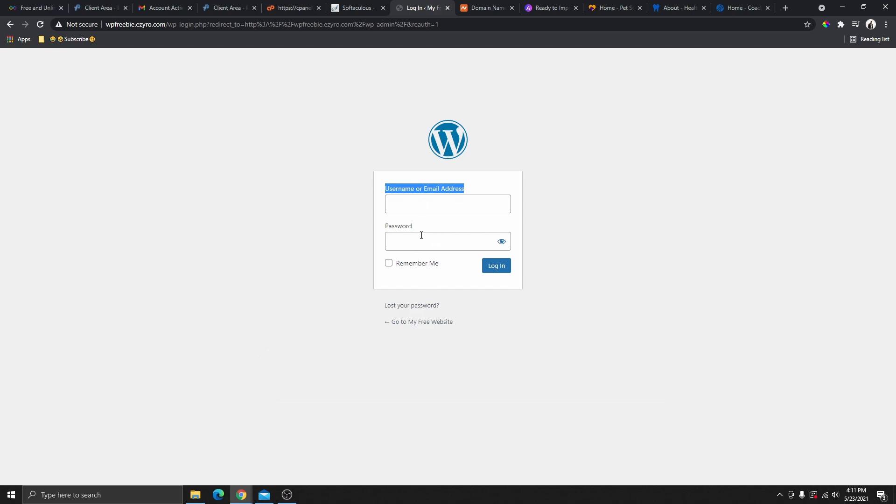
{"action": "left_click", "coordinate": [411, 206]}
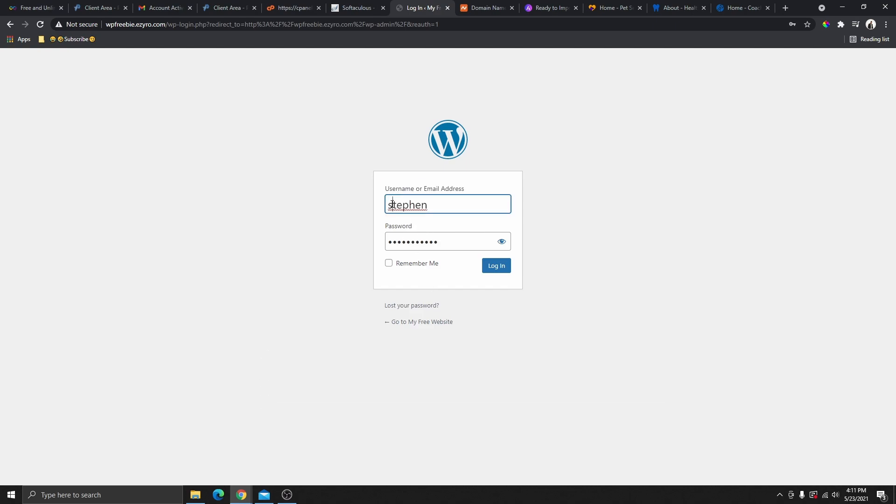
{"action": "left_click_drag", "start_coordinate": [427, 211], "coordinate": [385, 217]}
{"action": "left_click", "coordinate": [449, 243]}
{"action": "left_click_drag", "start_coordinate": [448, 243], "coordinate": [382, 247]}
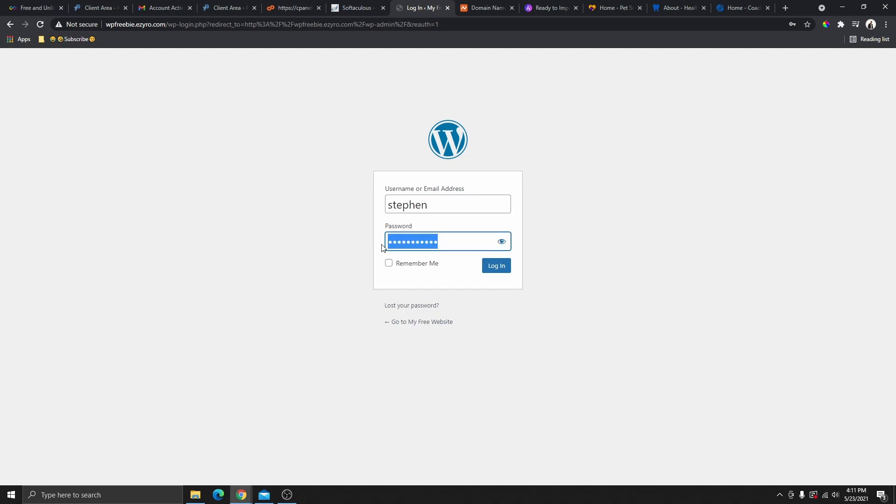
{"action": "left_click", "coordinate": [497, 270]}
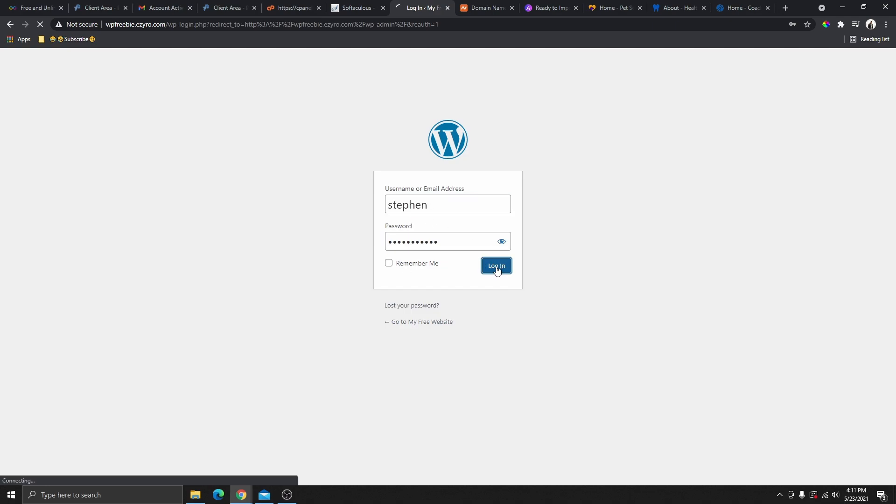
Look over the WordPress dashboard from the welcome panel down to the events and news box.
{"action": "left_click_drag", "start_coordinate": [95, 117], "coordinate": [235, 134]}
{"action": "scroll", "coordinate": [223, 277], "scroll_direction": "down", "scroll_amount": 4}
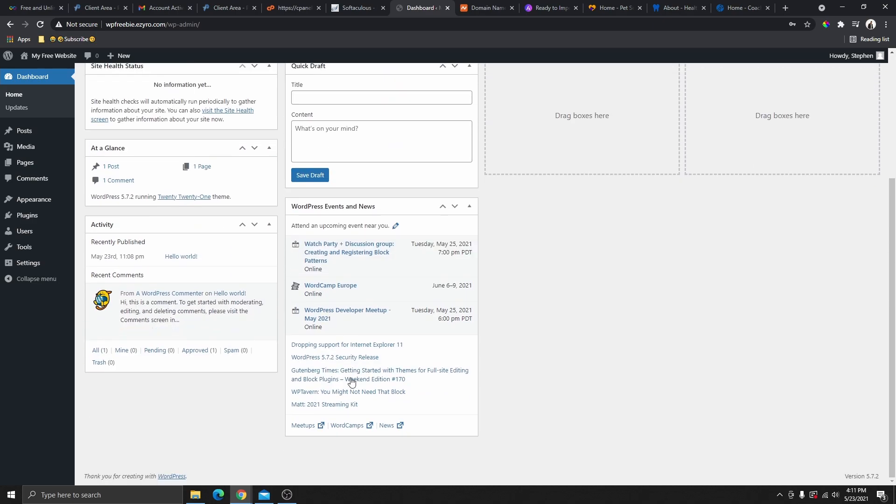
{"action": "scroll", "coordinate": [275, 327], "scroll_direction": "up", "scroll_amount": 4}
{"action": "left_click", "coordinate": [252, 174]}
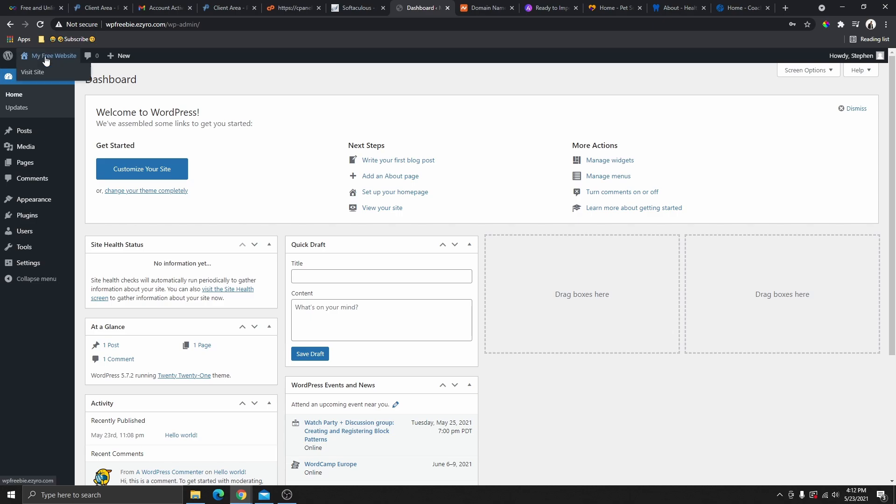
Open the live site in a new browser tab, look over its home page and return to the dashboard.
{"action": "right_click", "coordinate": [33, 71]}
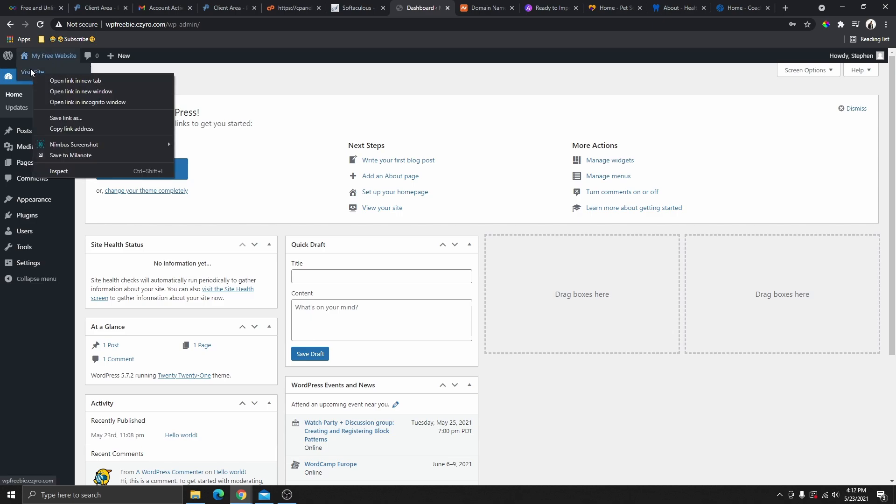
{"action": "key", "text": "Escape"}
{"action": "left_click", "coordinate": [454, 9]}
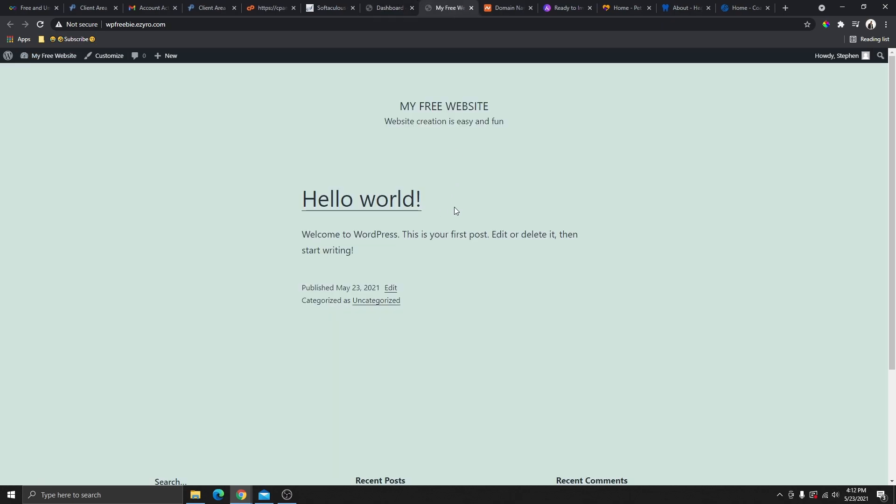
{"action": "scroll", "coordinate": [462, 287], "scroll_direction": "down", "scroll_amount": 3}
{"action": "scroll", "coordinate": [461, 288], "scroll_direction": "up", "scroll_amount": 3}
{"action": "left_click", "coordinate": [390, 8]}
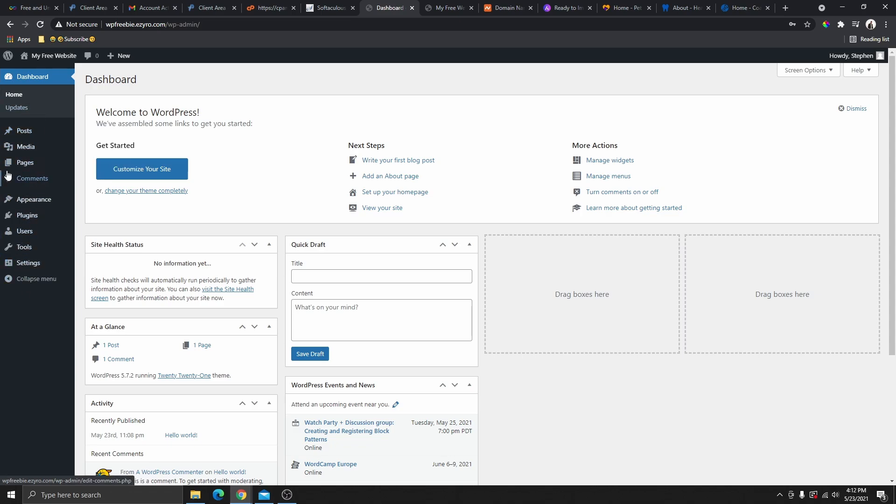
Open the page for adding new plugins and browse the Featured and Popular plugin lists.
{"action": "mouse_move", "coordinate": [21, 153]}
{"action": "mouse_move", "coordinate": [26, 199]}
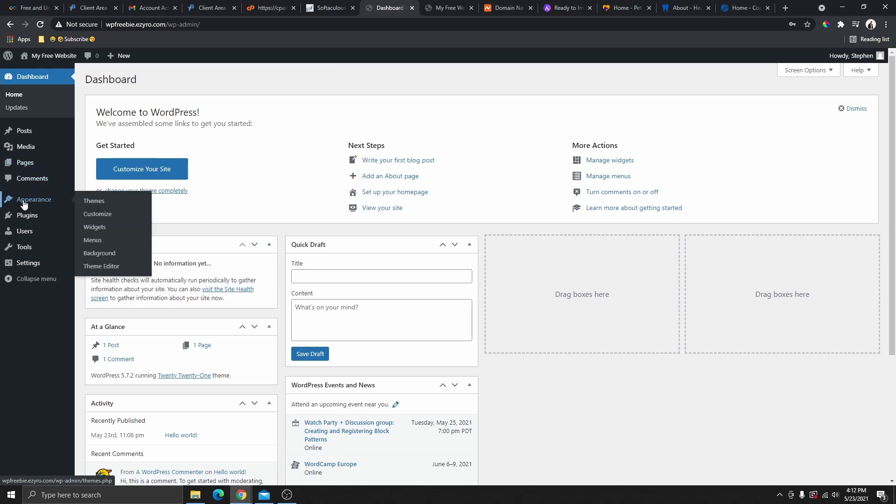
{"action": "mouse_move", "coordinate": [22, 219]}
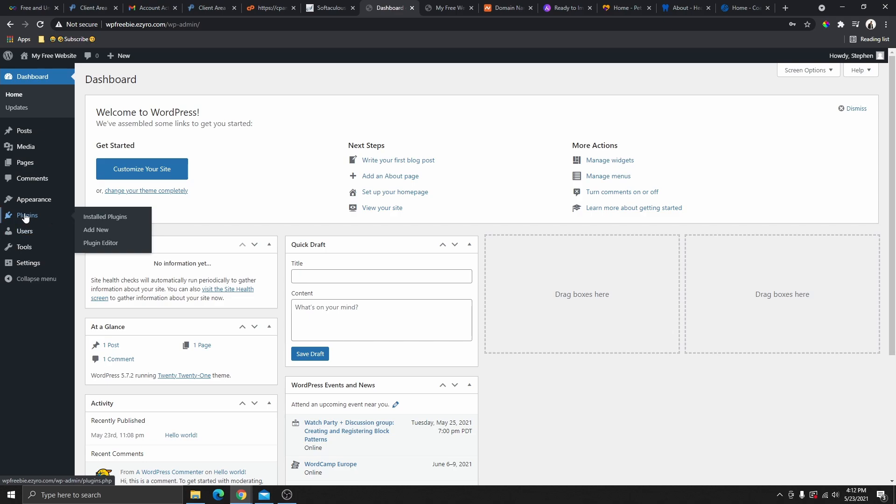
{"action": "left_click", "coordinate": [99, 232]}
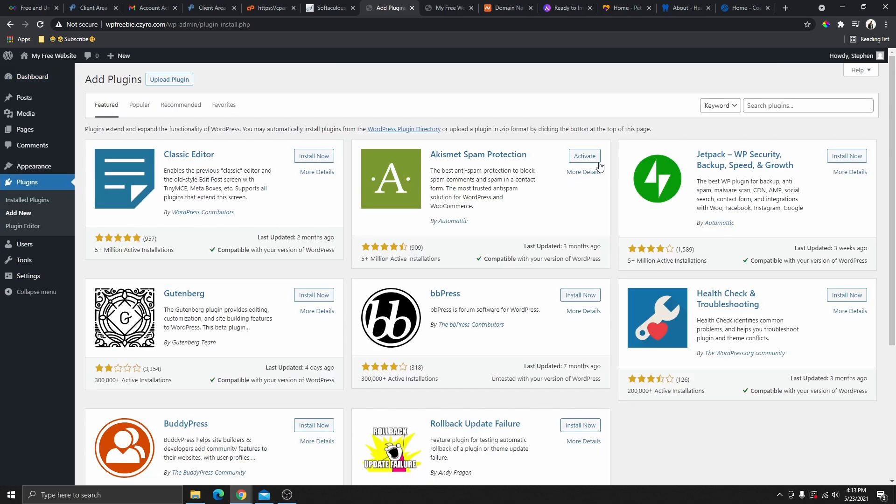
{"action": "scroll", "coordinate": [467, 236], "scroll_direction": "down", "scroll_amount": 4}
{"action": "scroll", "coordinate": [481, 294], "scroll_direction": "up", "scroll_amount": 4}
{"action": "left_click", "coordinate": [137, 108]}
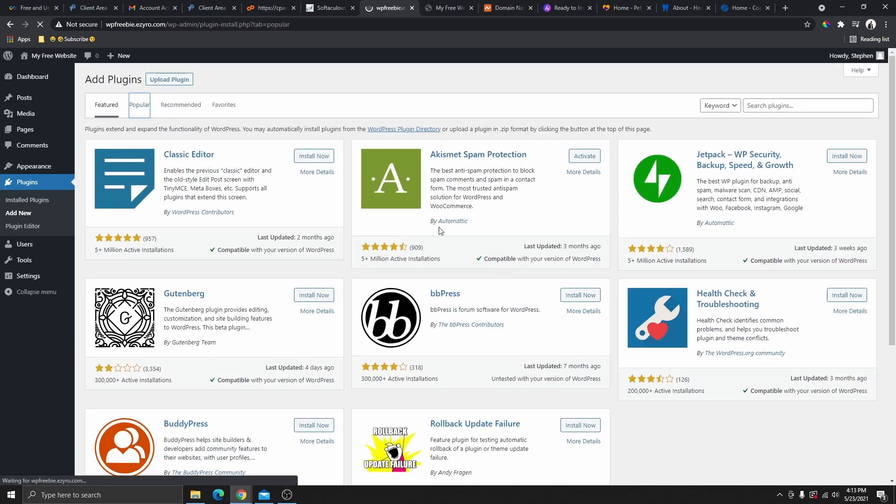
{"action": "scroll", "coordinate": [455, 241], "scroll_direction": "down", "scroll_amount": 20}
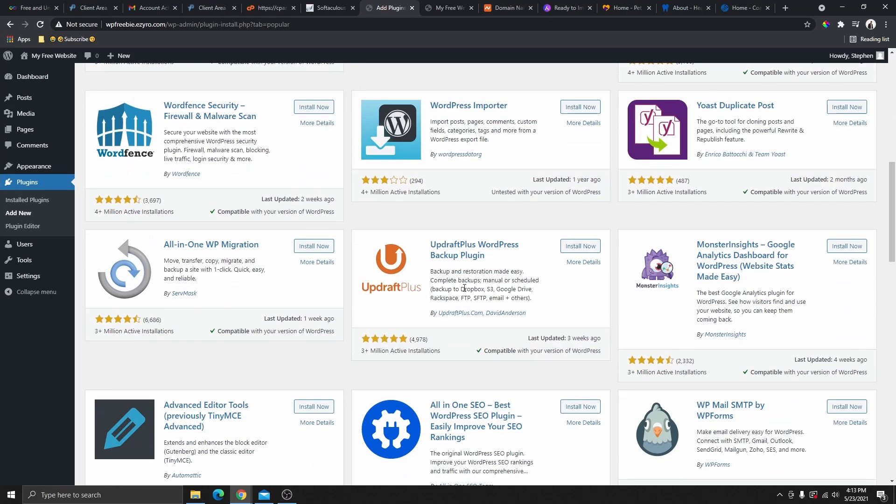
{"action": "scroll", "coordinate": [466, 310], "scroll_direction": "up", "scroll_amount": 20}
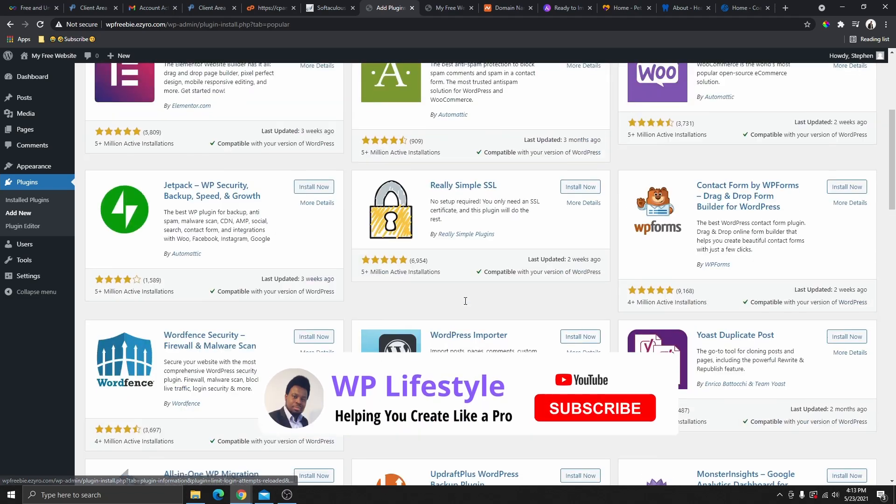
Review the General settings from site title and tagline to date and time formats, and save them.
{"action": "mouse_move", "coordinate": [36, 268]}
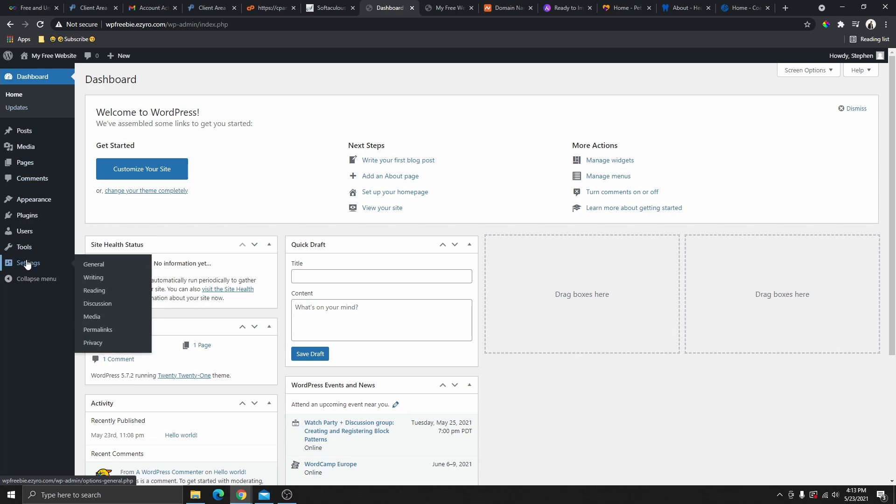
{"action": "left_click", "coordinate": [98, 265]}
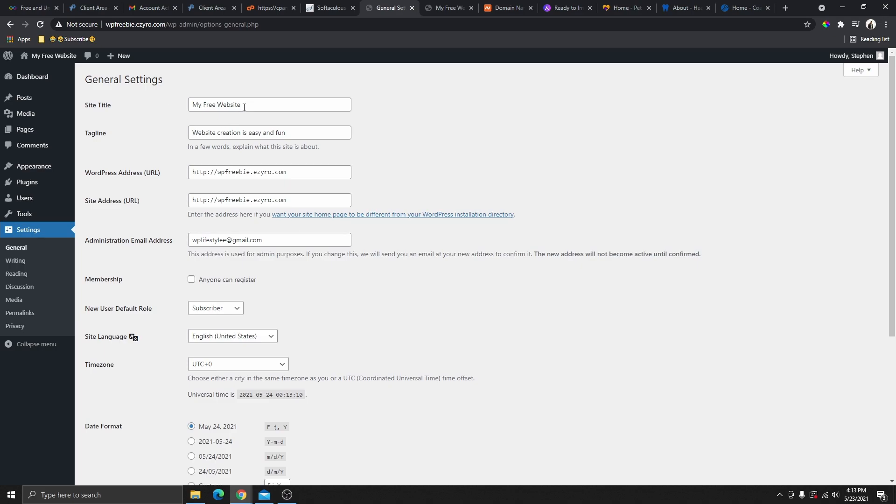
{"action": "left_click", "coordinate": [312, 133]}
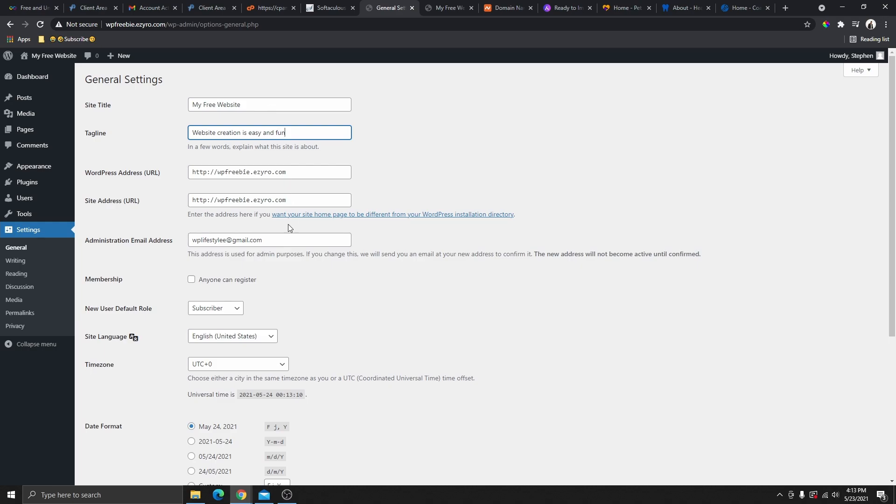
{"action": "scroll", "coordinate": [280, 224], "scroll_direction": "down", "scroll_amount": 3}
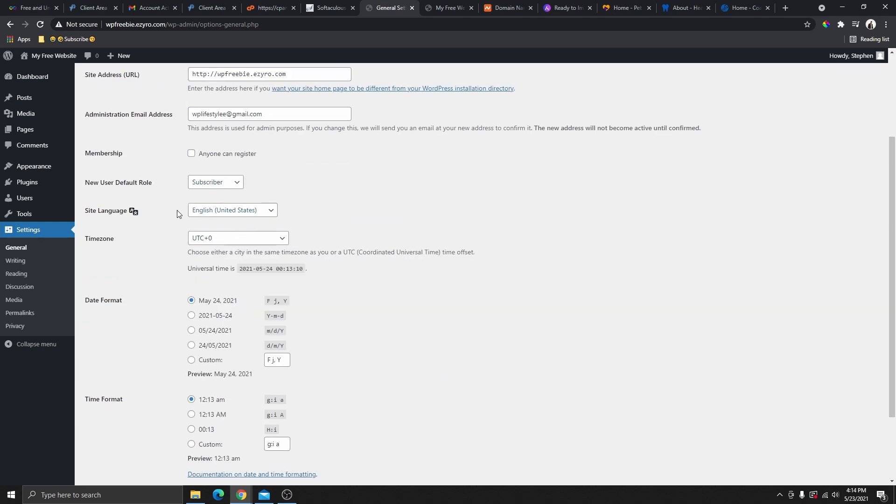
{"action": "scroll", "coordinate": [252, 234], "scroll_direction": "down", "scroll_amount": 2}
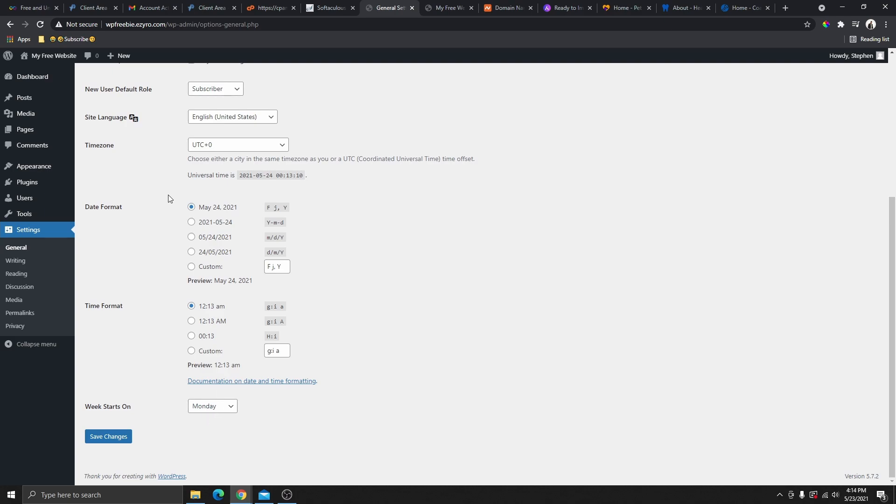
{"action": "left_click", "coordinate": [116, 438]}
View the Writing settings and save the Reading settings with "Discourage search engines from indexing this site" unticked.
{"action": "left_click", "coordinate": [15, 260]}
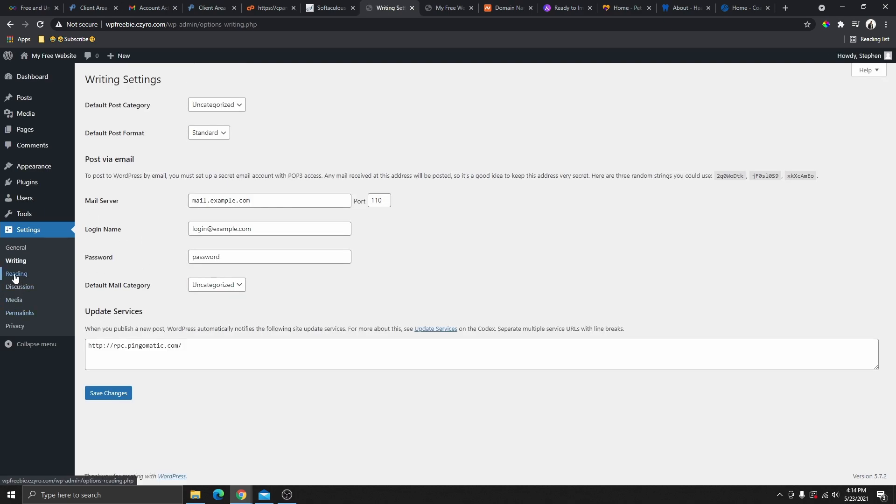
{"action": "left_click", "coordinate": [15, 275]}
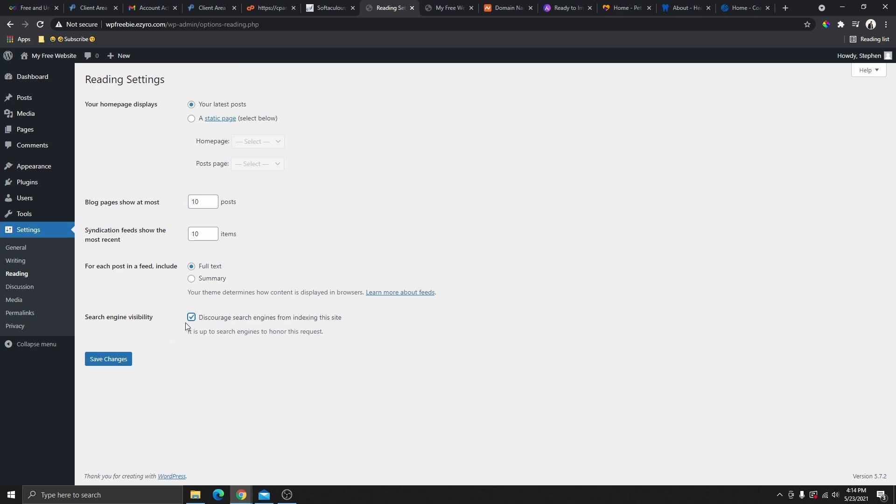
{"action": "left_click", "coordinate": [117, 368]}
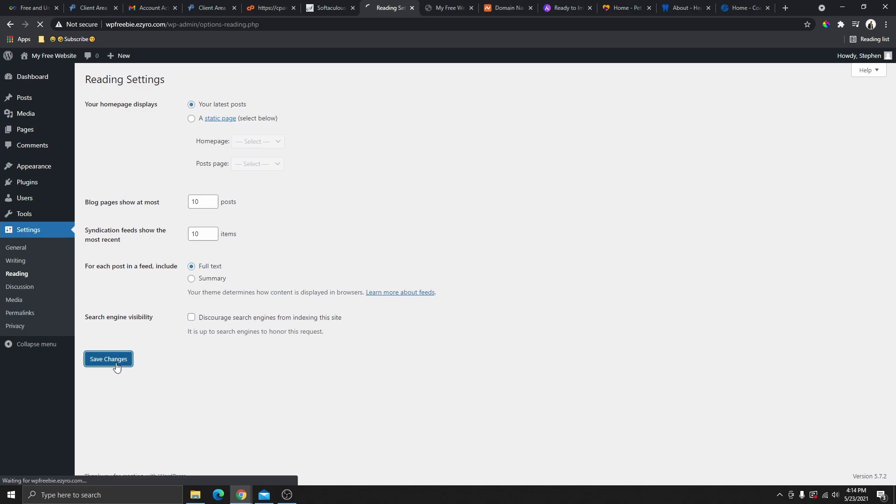
Set the permalink structure to Post name and save the change.
{"action": "left_click", "coordinate": [19, 317]}
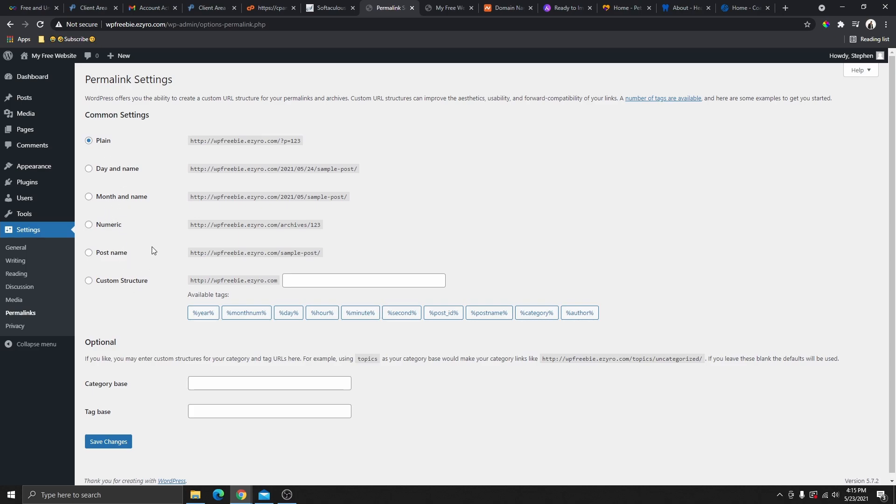
{"action": "left_click", "coordinate": [89, 252]}
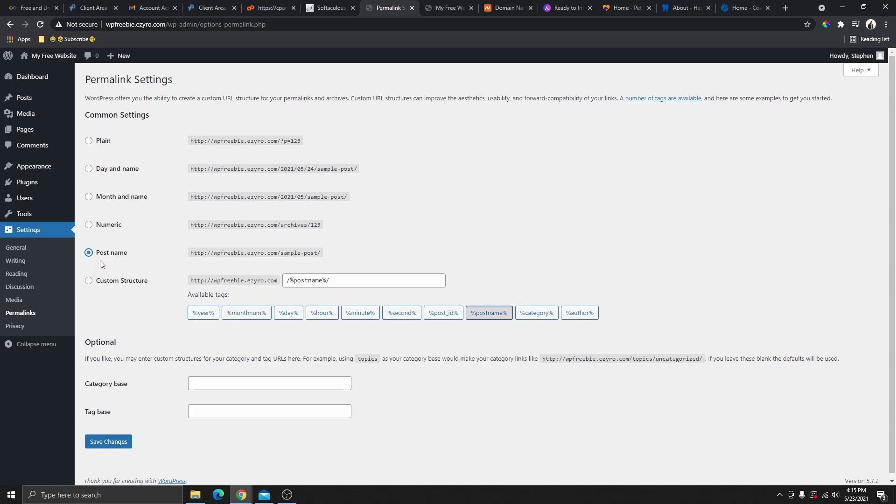
{"action": "scroll", "coordinate": [103, 374], "scroll_direction": "down", "scroll_amount": 1}
{"action": "left_click", "coordinate": [109, 439]}
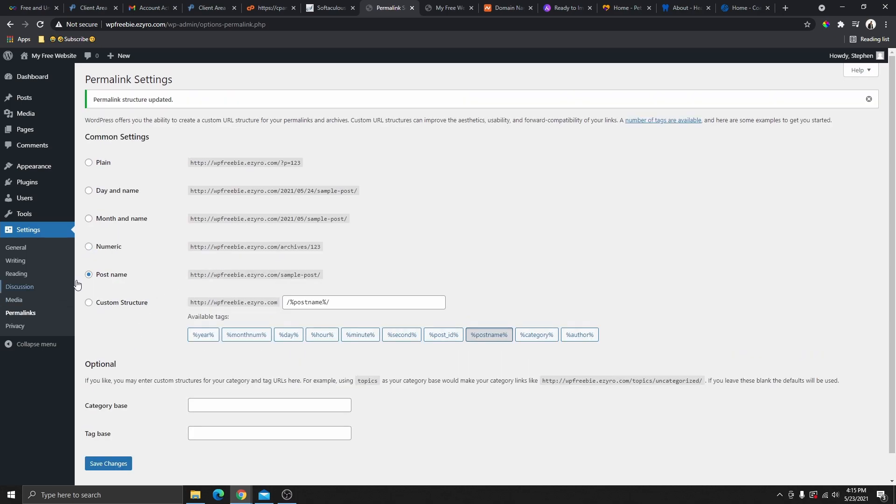
Open the list of all users and check the role of the existing account.
{"action": "mouse_move", "coordinate": [39, 204]}
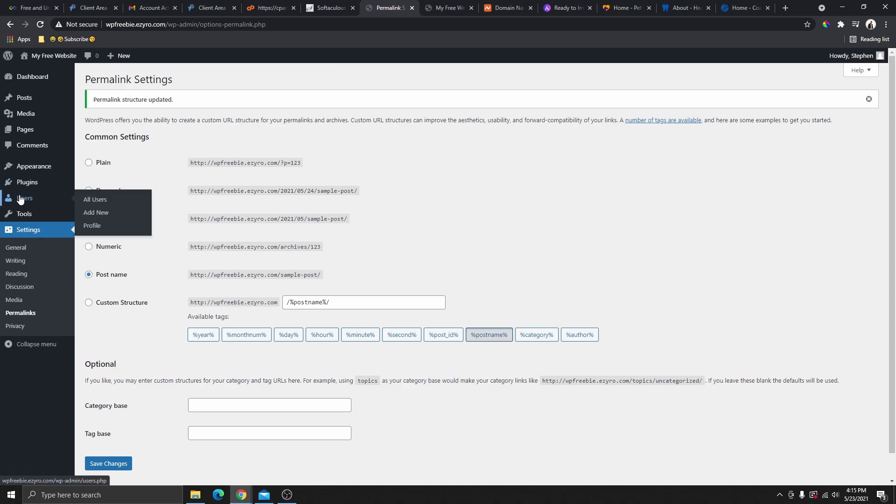
{"action": "left_click", "coordinate": [95, 201]}
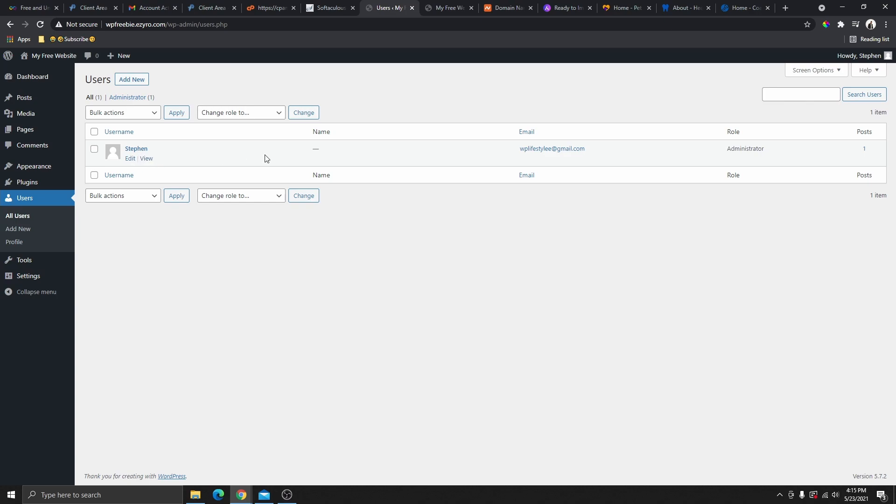
{"action": "left_click_drag", "start_coordinate": [727, 149], "coordinate": [766, 150]}
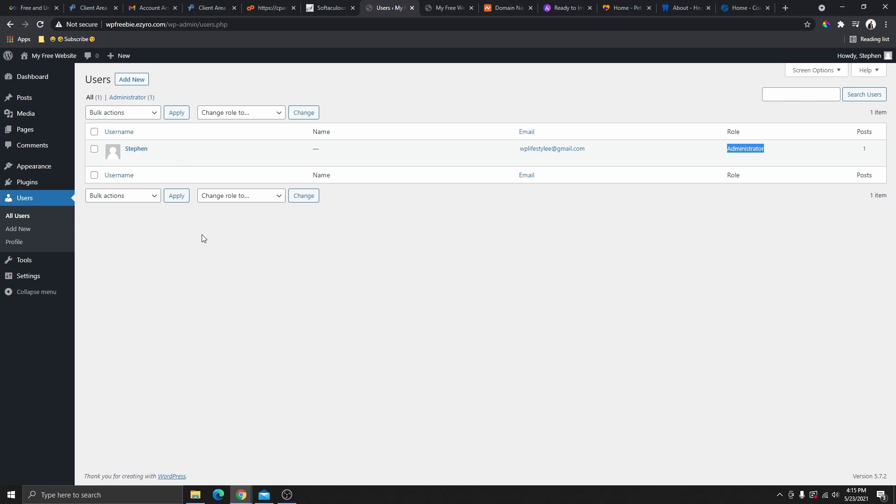
Open the form for adding a new user and view the available roles without choosing one.
{"action": "left_click", "coordinate": [133, 86]}
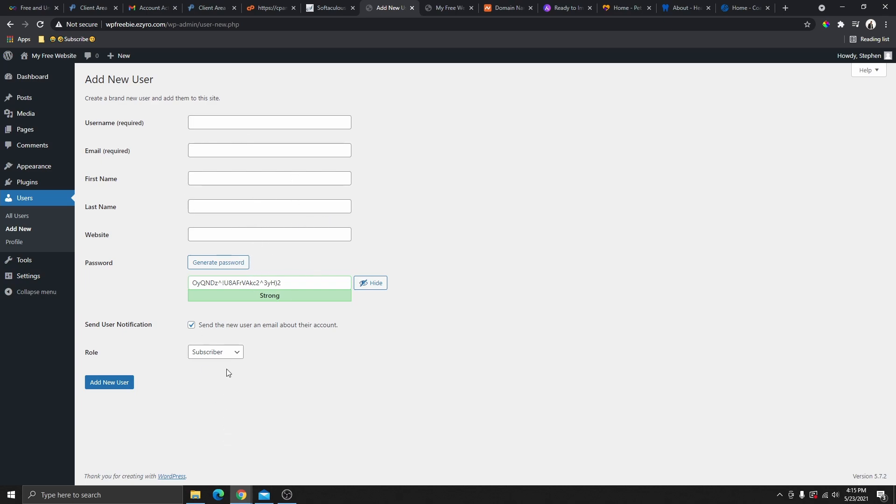
{"action": "left_click", "coordinate": [227, 356]}
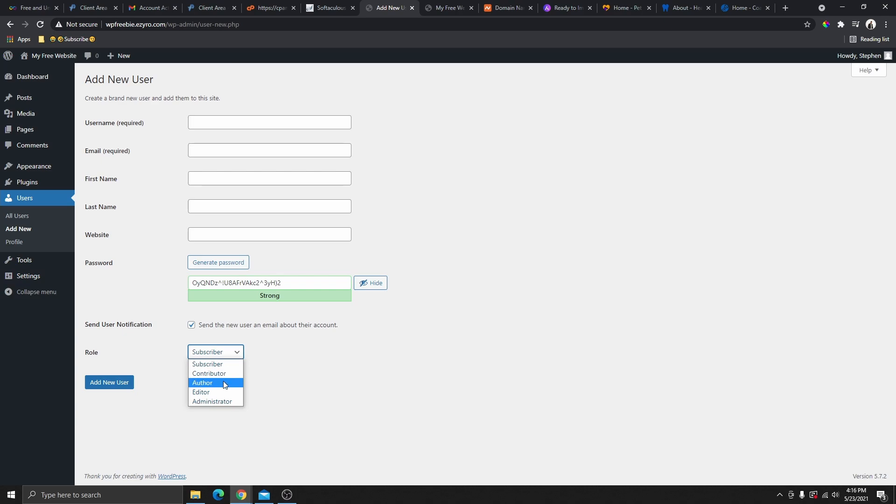
{"action": "left_click", "coordinate": [245, 405]}
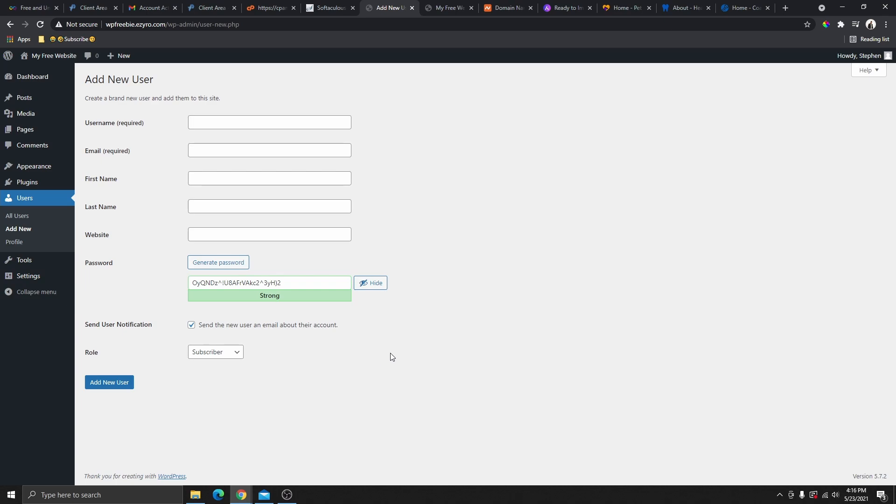
Generate a new password in the existing administrator's profile and leave the profile without saving.
{"action": "left_click", "coordinate": [25, 199]}
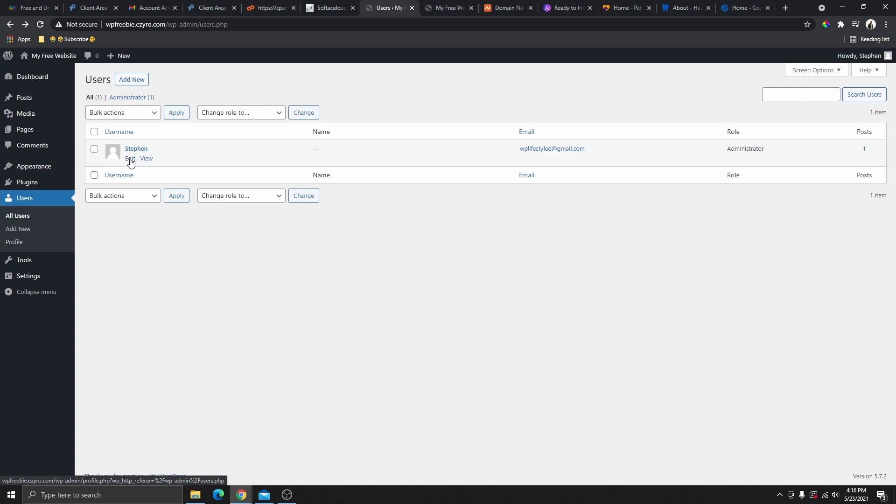
{"action": "left_click", "coordinate": [131, 159]}
{"action": "scroll", "coordinate": [272, 280], "scroll_direction": "down", "scroll_amount": 9}
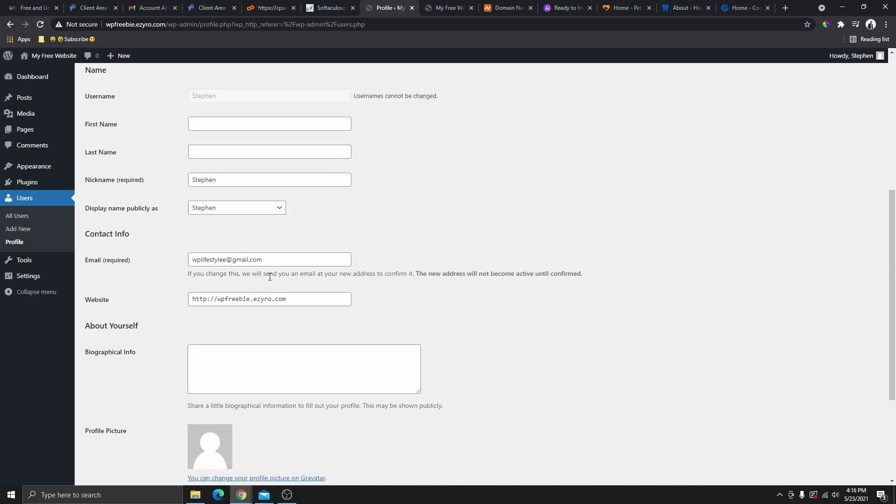
{"action": "scroll", "coordinate": [270, 279], "scroll_direction": "up", "scroll_amount": 1}
{"action": "scroll", "coordinate": [243, 327], "scroll_direction": "down", "scroll_amount": 1}
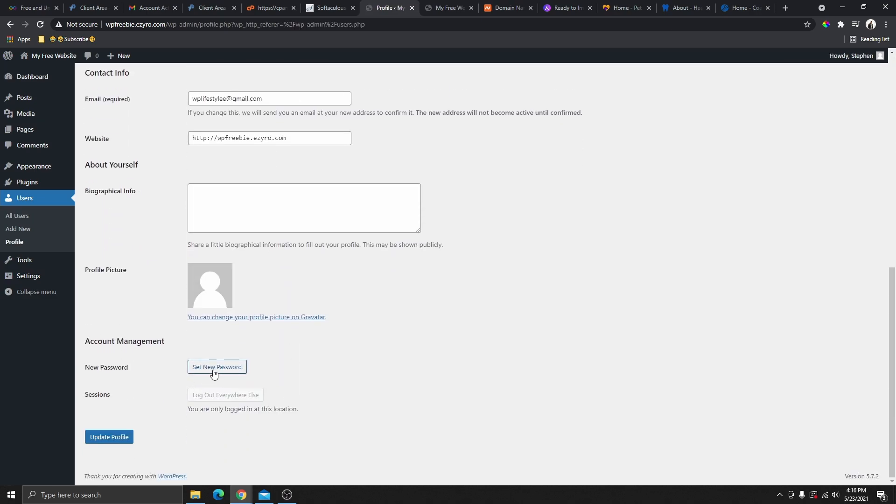
{"action": "left_click", "coordinate": [211, 372]}
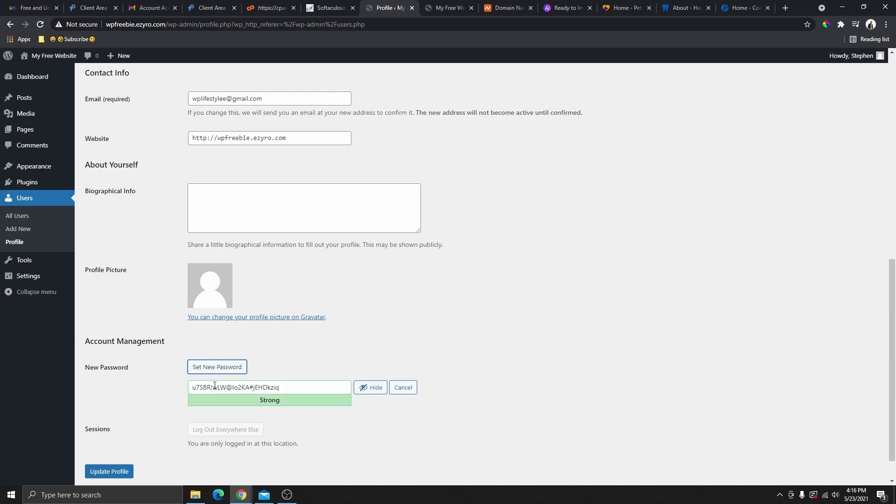
{"action": "left_click_drag", "start_coordinate": [284, 389], "coordinate": [192, 391]}
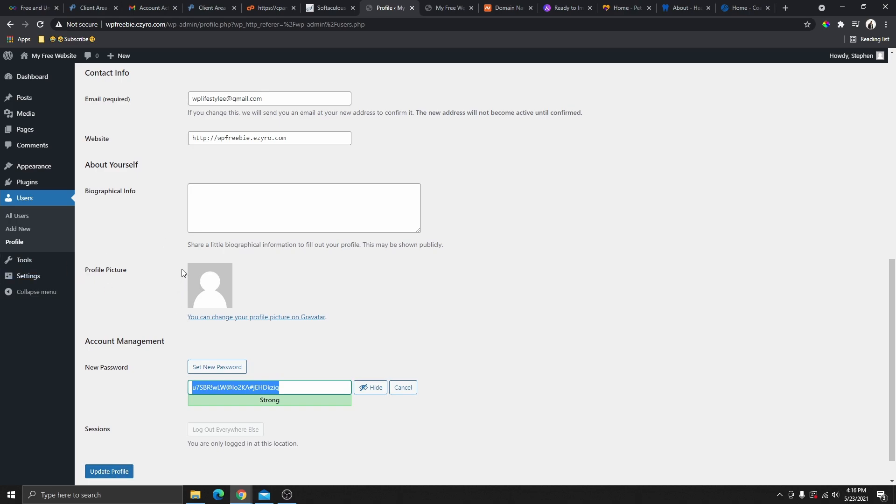
{"action": "left_click", "coordinate": [26, 78]}
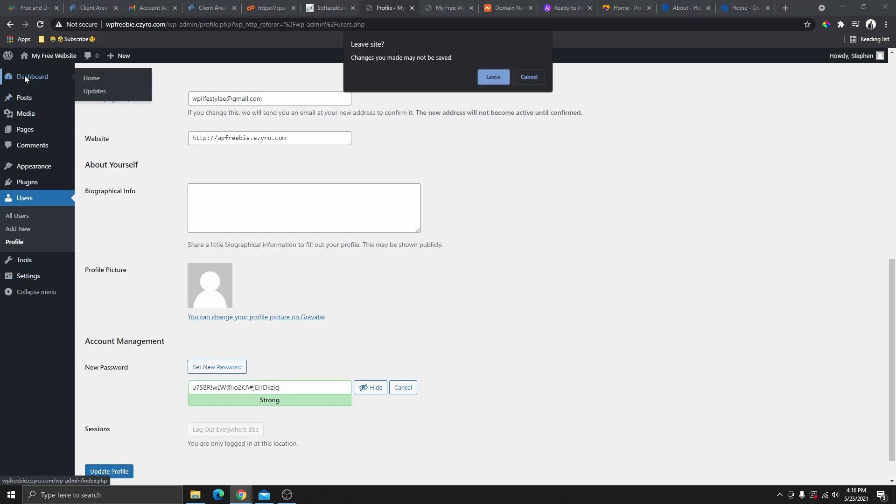
{"action": "left_click", "coordinate": [493, 77]}
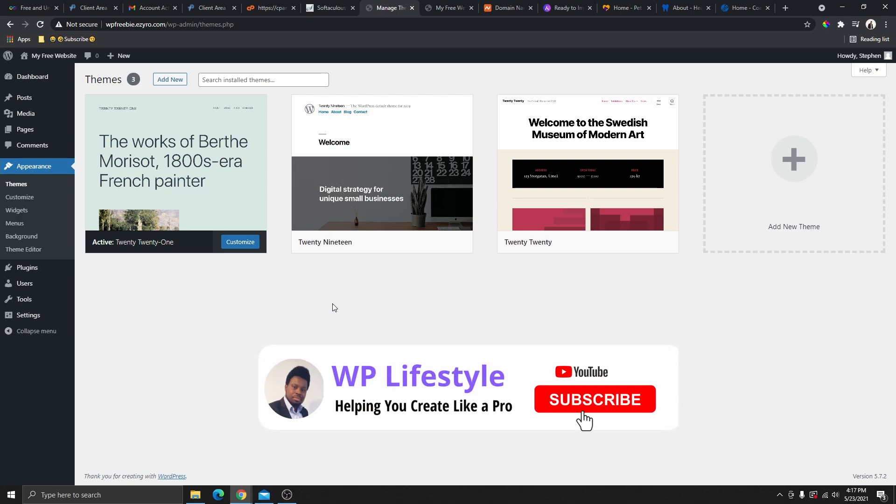
Examine the site's front page from header to footer under the active Twenty Twenty-One theme.
{"action": "mouse_move", "coordinate": [193, 213]}
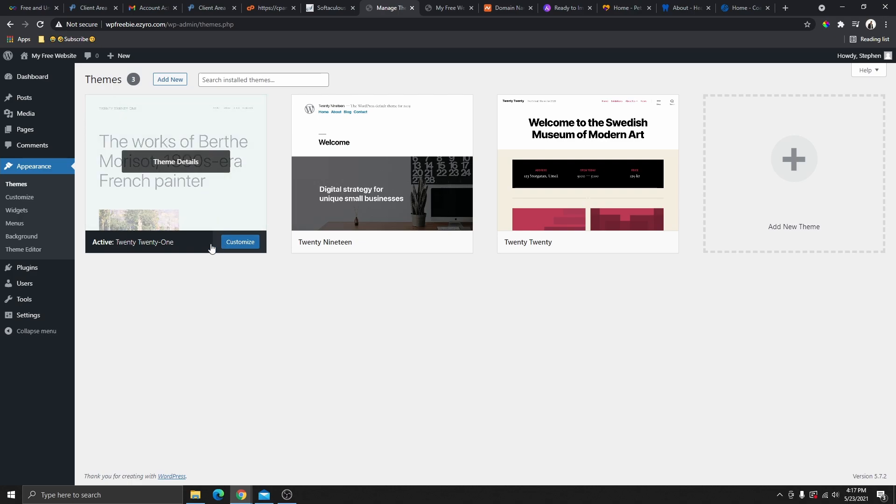
{"action": "left_click", "coordinate": [452, 8]}
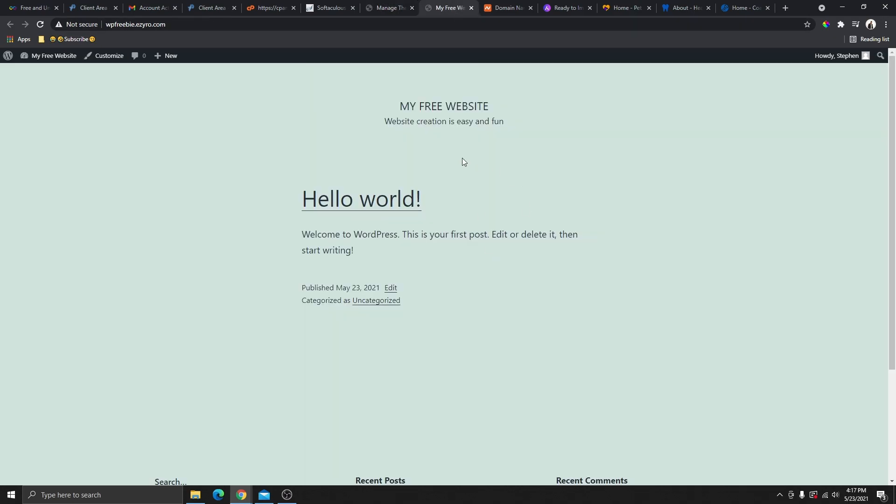
{"action": "scroll", "coordinate": [468, 206], "scroll_direction": "down", "scroll_amount": 2}
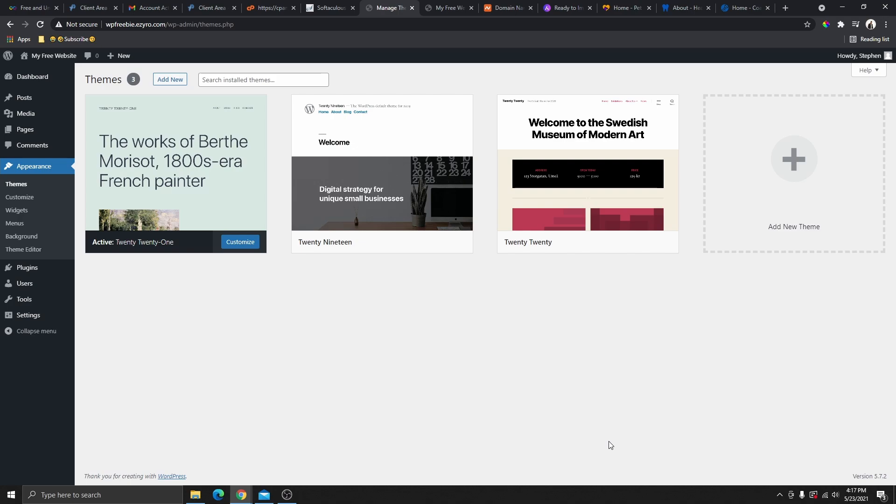
{"action": "left_click", "coordinate": [448, 8]}
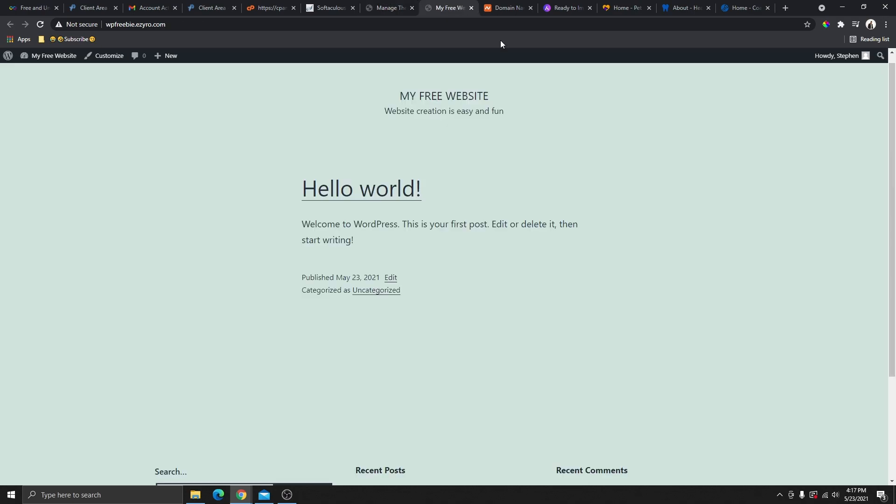
{"action": "scroll", "coordinate": [553, 238], "scroll_direction": "down", "scroll_amount": 3}
{"action": "scroll", "coordinate": [575, 280], "scroll_direction": "up", "scroll_amount": 4}
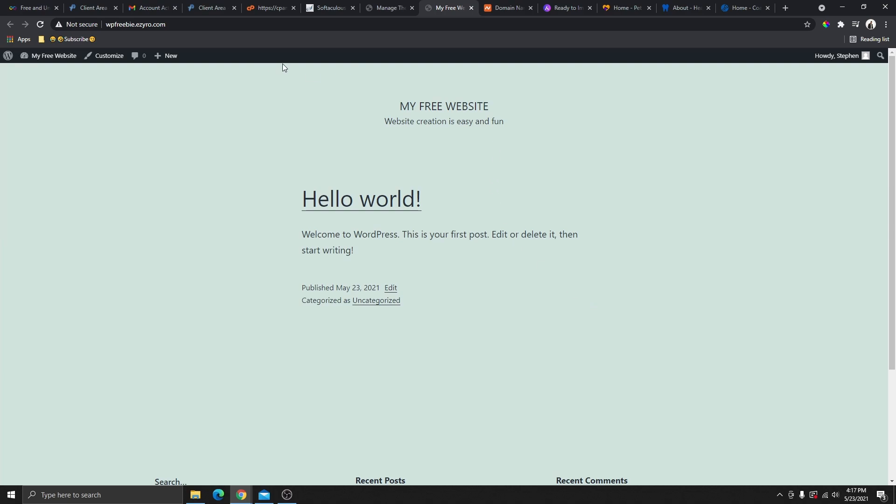
{"action": "scroll", "coordinate": [575, 242], "scroll_direction": "down", "scroll_amount": 3}
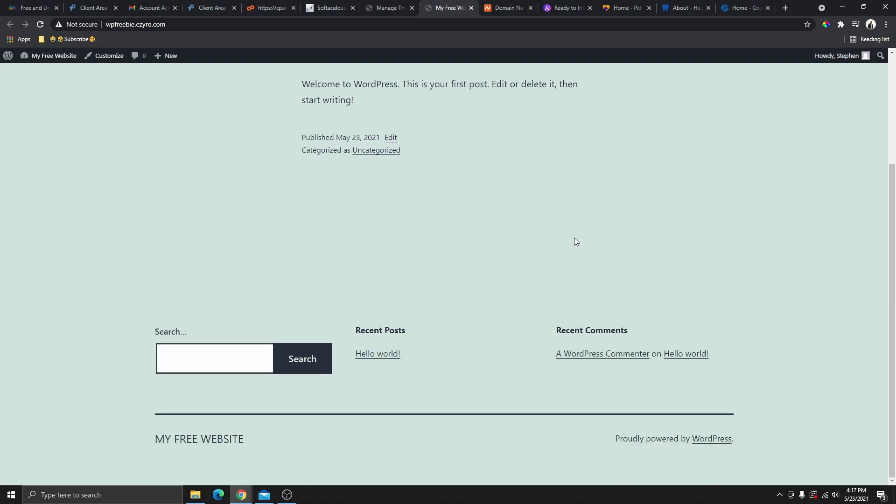
{"action": "scroll", "coordinate": [340, 80], "scroll_direction": "up", "scroll_amount": 4}
Search the themes available to add for "astra", and install and activate the Astra theme.
{"action": "left_click", "coordinate": [384, 8]}
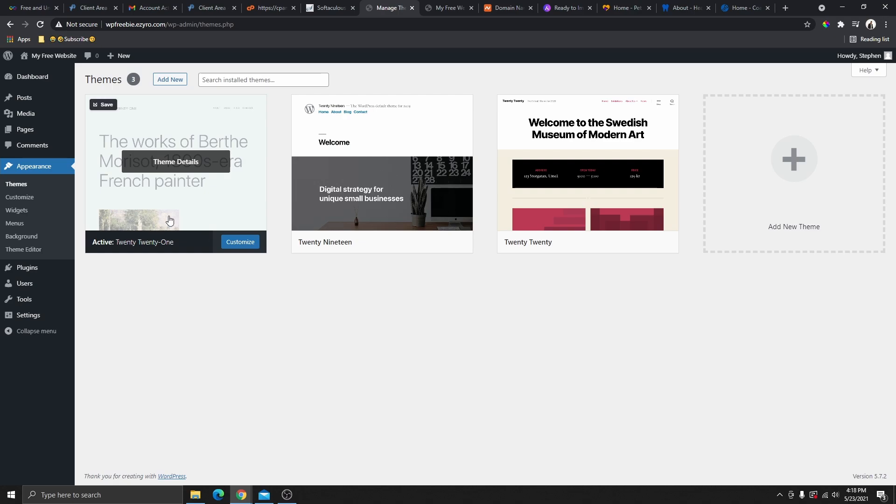
{"action": "left_click", "coordinate": [171, 80]}
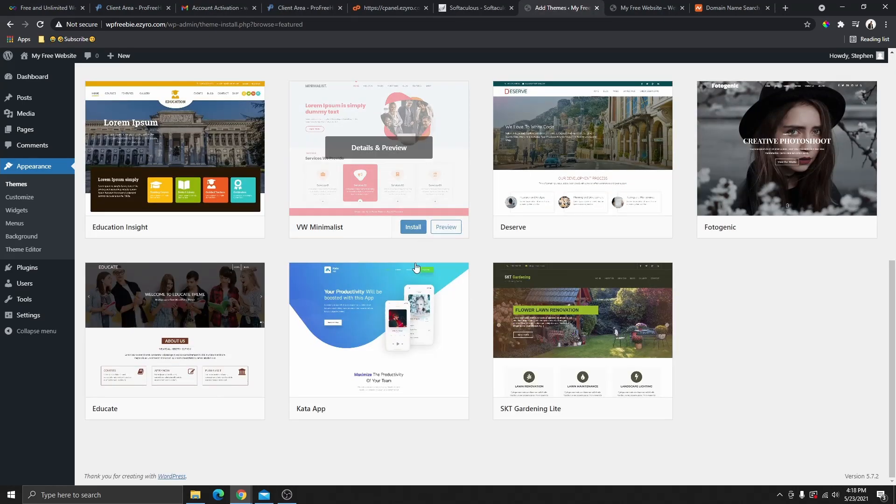
{"action": "scroll", "coordinate": [425, 276], "scroll_direction": "up", "scroll_amount": 7}
{"action": "scroll", "coordinate": [423, 284], "scroll_direction": "up", "scroll_amount": 2}
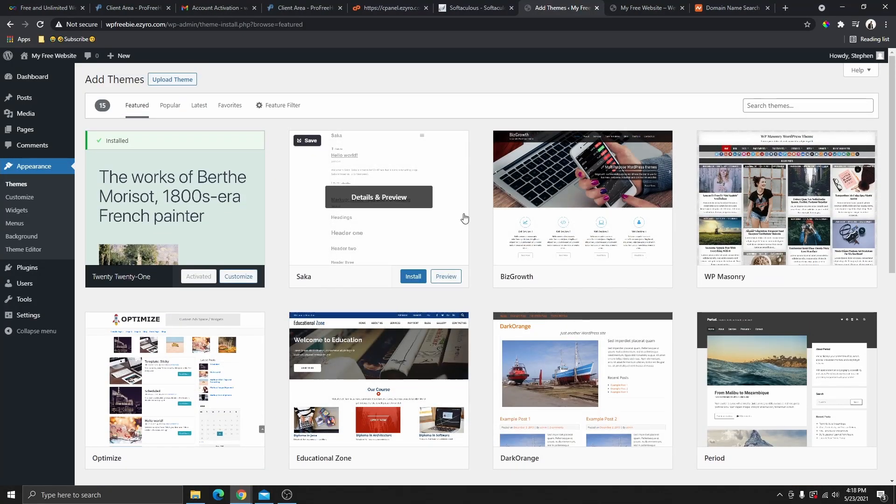
{"action": "left_click", "coordinate": [764, 106]}
{"action": "type", "text": "astra"}
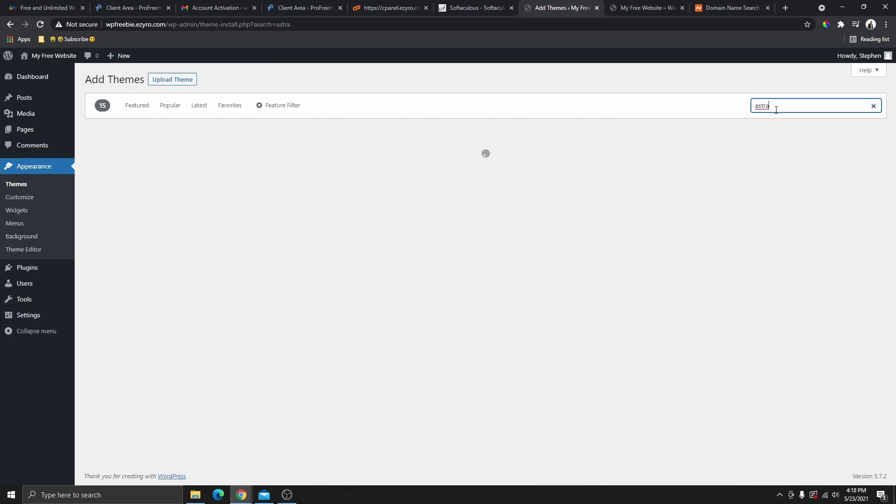
{"action": "left_click_drag", "start_coordinate": [776, 108], "coordinate": [742, 108]}
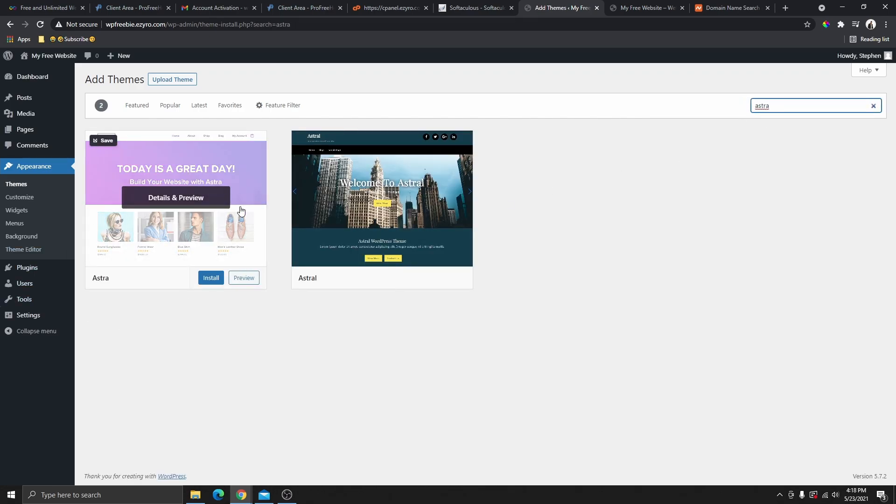
{"action": "left_click", "coordinate": [209, 282]}
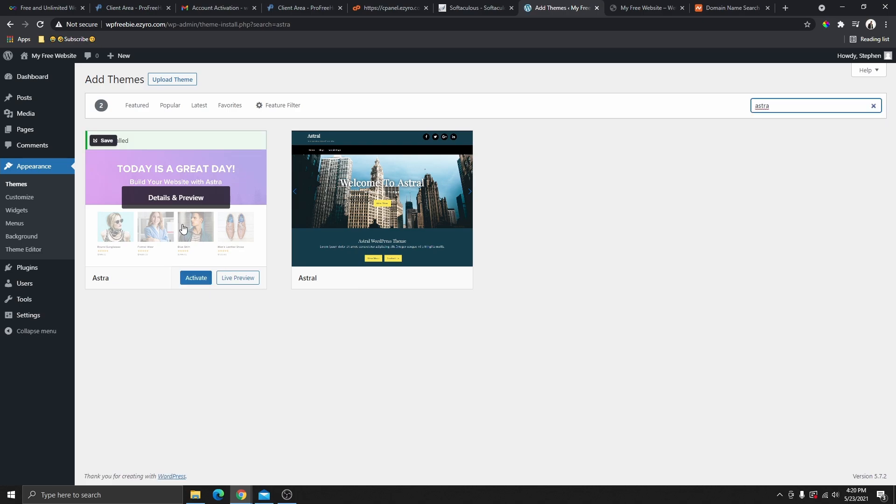
{"action": "left_click", "coordinate": [196, 279]}
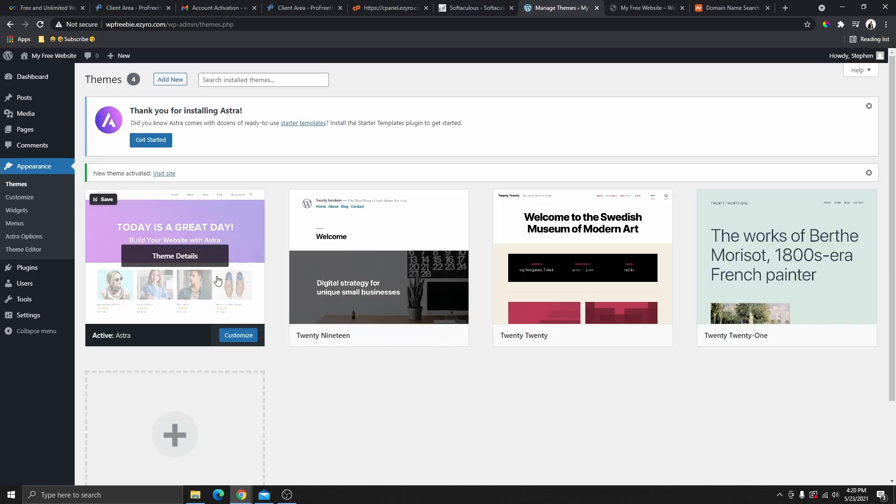
Reload the site's front page to examine its layout under the Astra theme, and open the Astra Options page.
{"action": "left_click", "coordinate": [632, 9]}
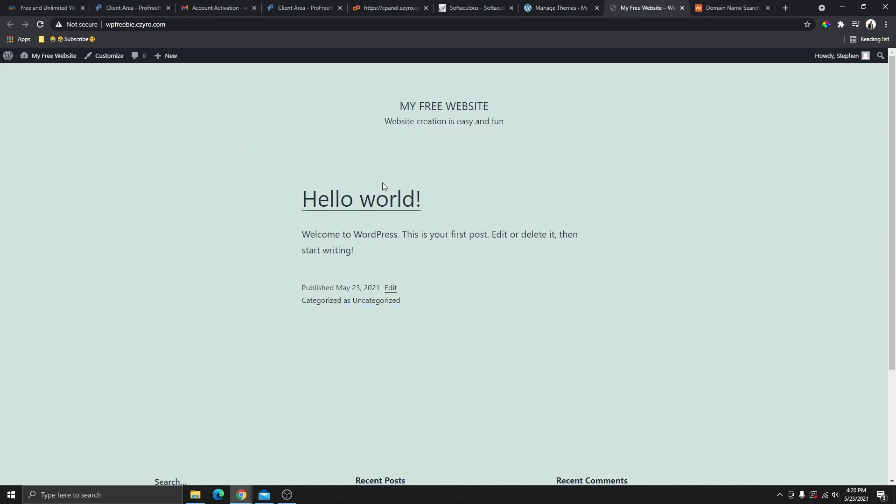
{"action": "left_click", "coordinate": [40, 24]}
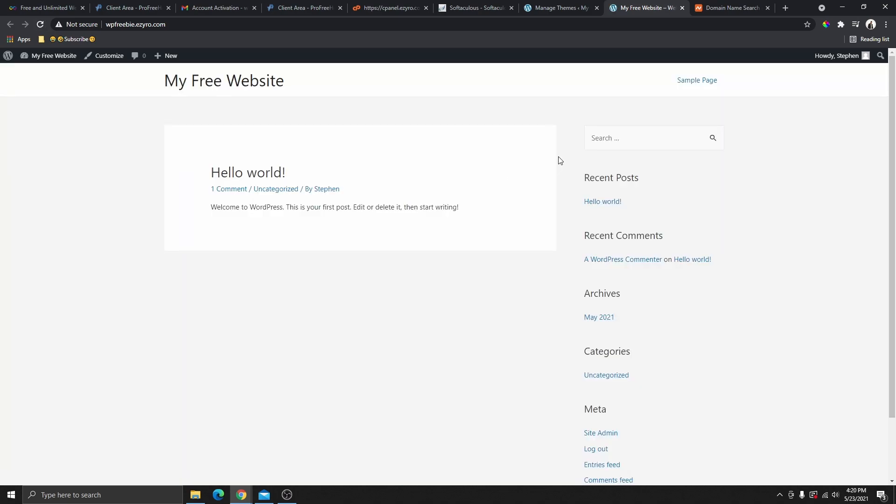
{"action": "scroll", "coordinate": [495, 210], "scroll_direction": "down", "scroll_amount": 3}
{"action": "scroll", "coordinate": [501, 281], "scroll_direction": "up", "scroll_amount": 3}
{"action": "scroll", "coordinate": [577, 173], "scroll_direction": "down", "scroll_amount": 3}
{"action": "scroll", "coordinate": [494, 321], "scroll_direction": "up", "scroll_amount": 3}
{"action": "scroll", "coordinate": [826, 186], "scroll_direction": "down", "scroll_amount": 3}
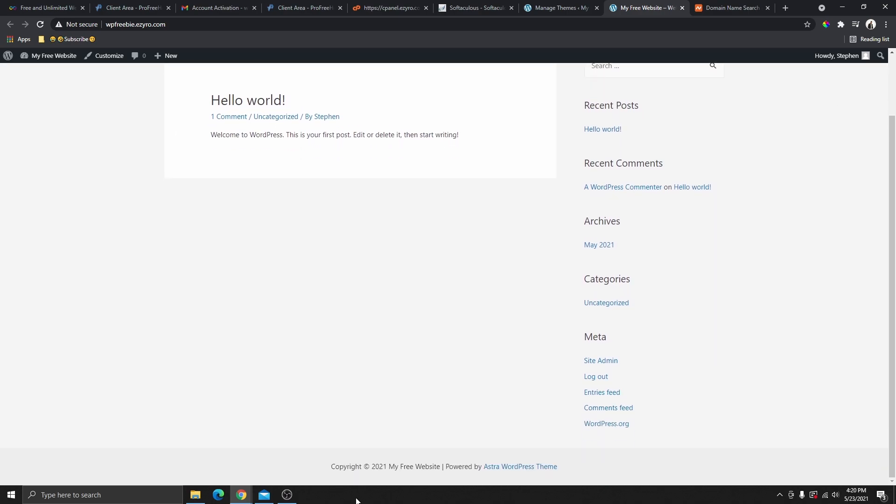
{"action": "scroll", "coordinate": [274, 304], "scroll_direction": "up", "scroll_amount": 3}
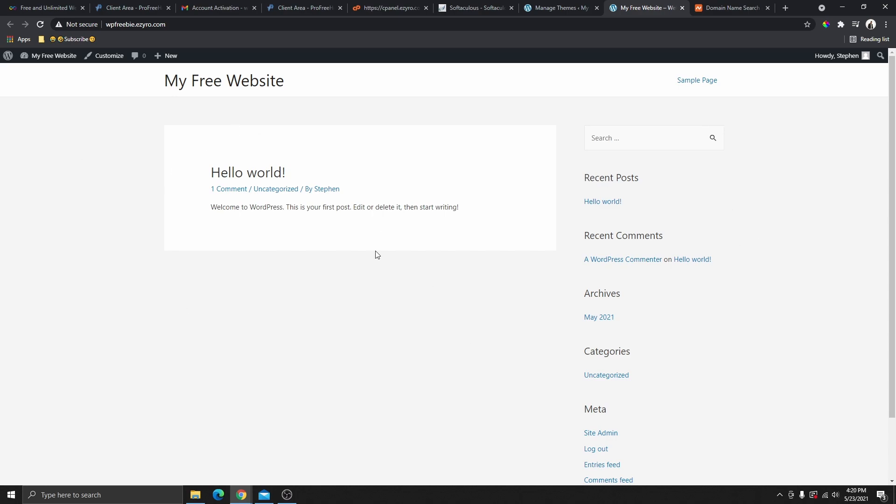
{"action": "key", "text": "ctrl+shift+Tab"}
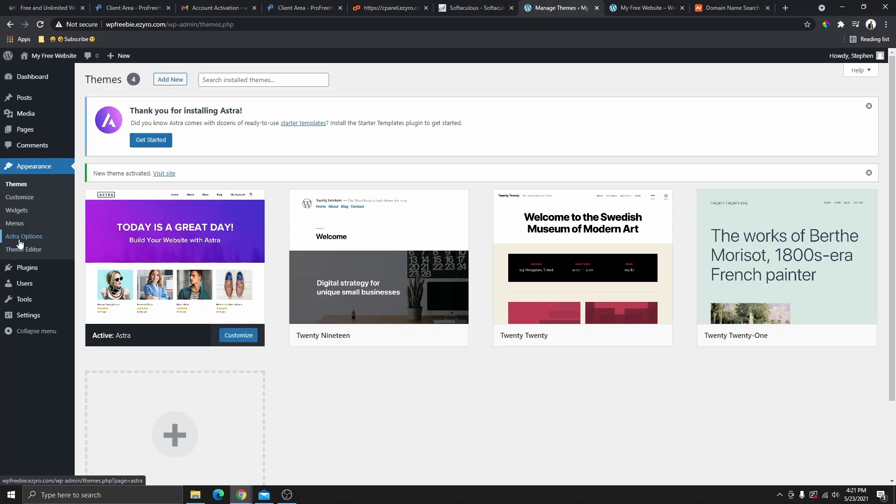
{"action": "left_click", "coordinate": [18, 238]}
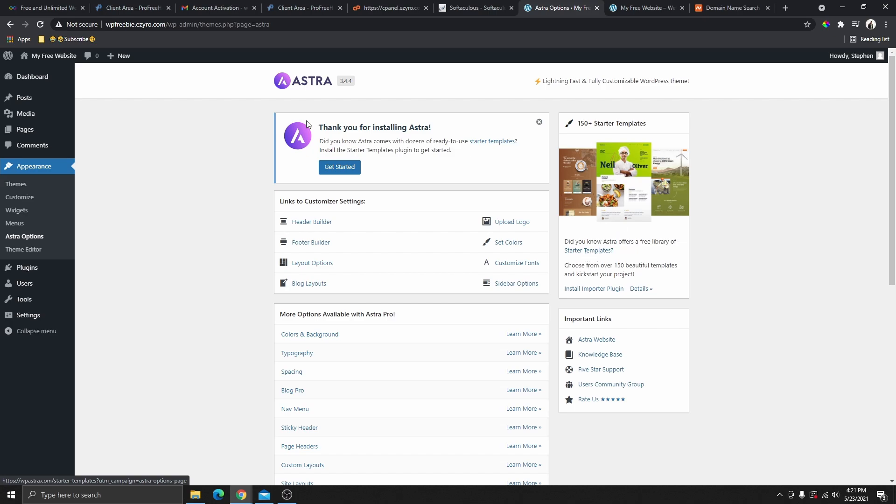
Search the plugins available to add for "astra" and install the Starter Templates plugin.
{"action": "mouse_move", "coordinate": [34, 272]}
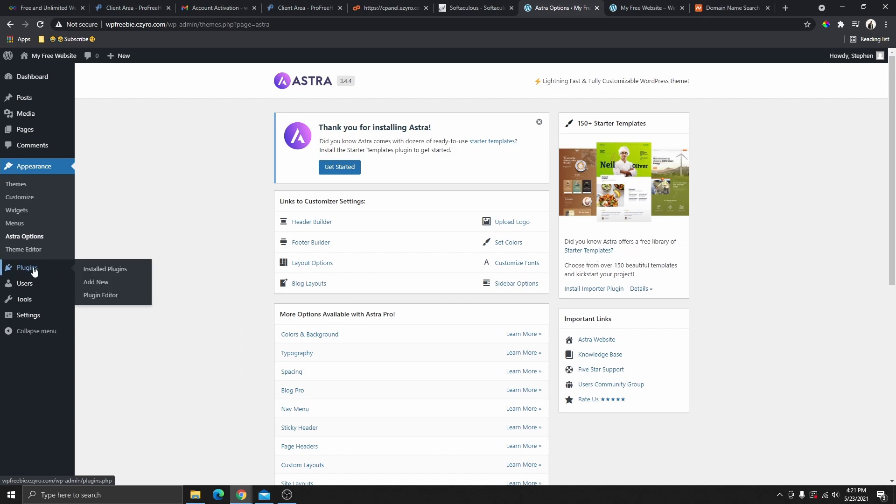
{"action": "left_click", "coordinate": [97, 283]}
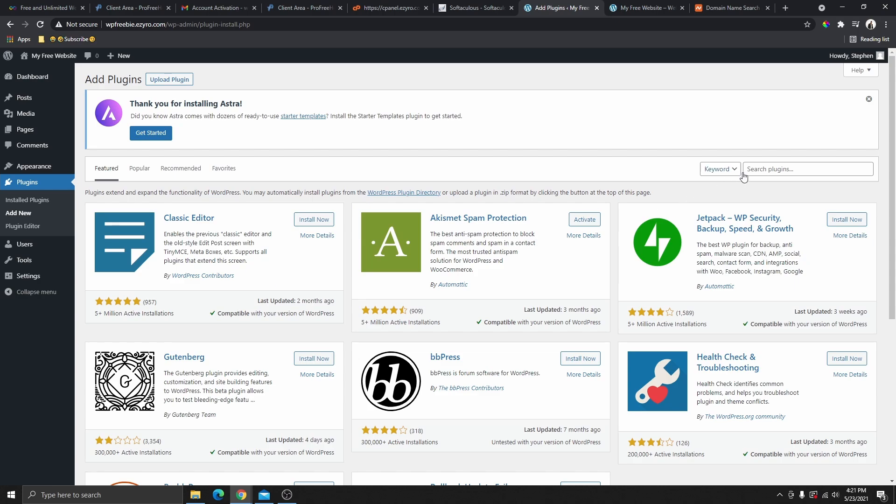
{"action": "left_click", "coordinate": [767, 171]}
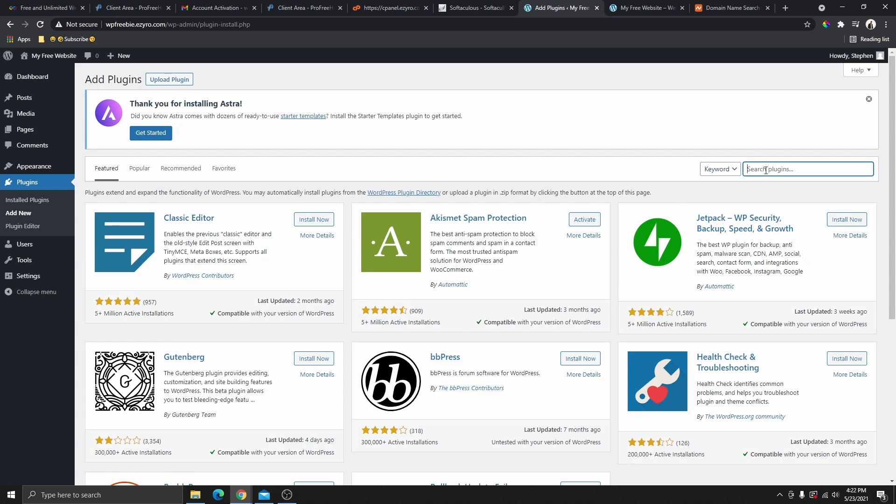
{"action": "scroll", "coordinate": [258, 323], "scroll_direction": "down", "scroll_amount": 5}
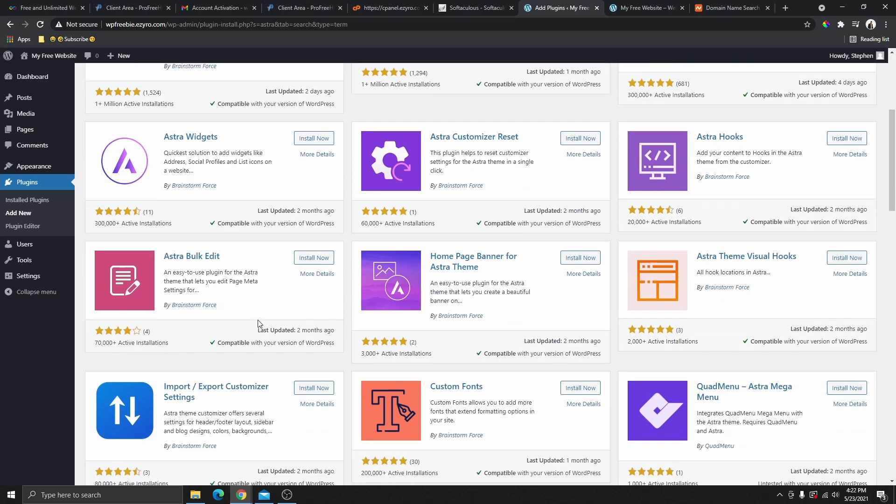
{"action": "scroll", "coordinate": [255, 296], "scroll_direction": "up", "scroll_amount": 4}
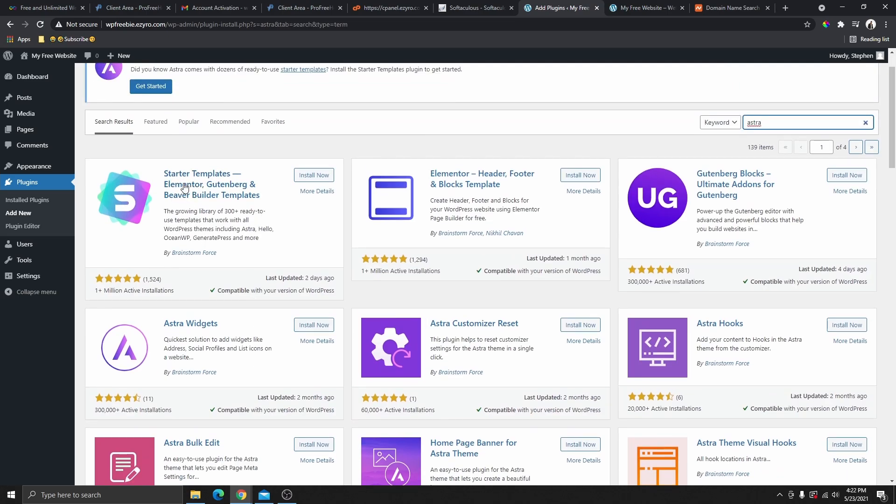
{"action": "left_click", "coordinate": [315, 180]}
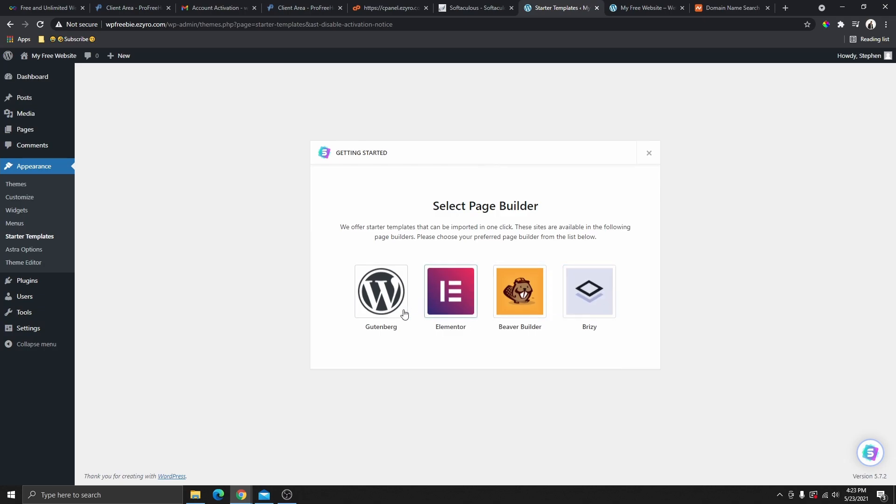
Choose Gutenberg as the page builder, and switch the starter template library to Elementor.
{"action": "left_click_drag", "start_coordinate": [365, 329], "coordinate": [400, 333]}
{"action": "left_click", "coordinate": [401, 334]}
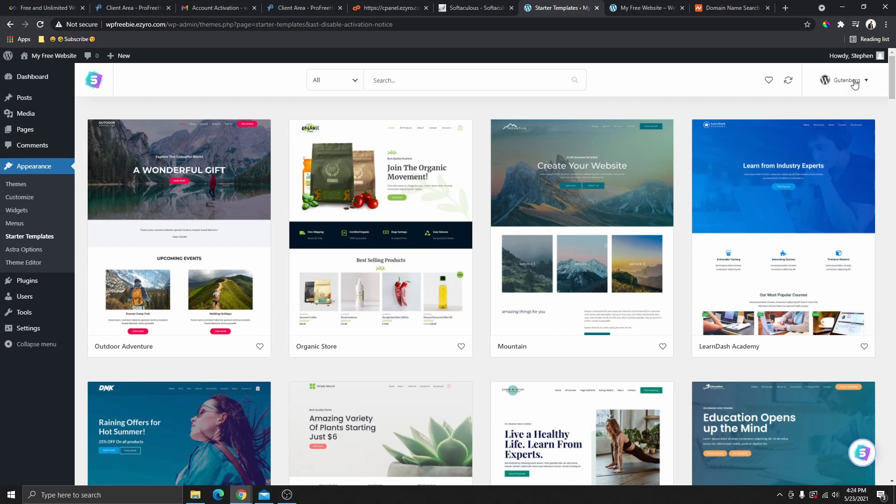
{"action": "left_click", "coordinate": [855, 82]}
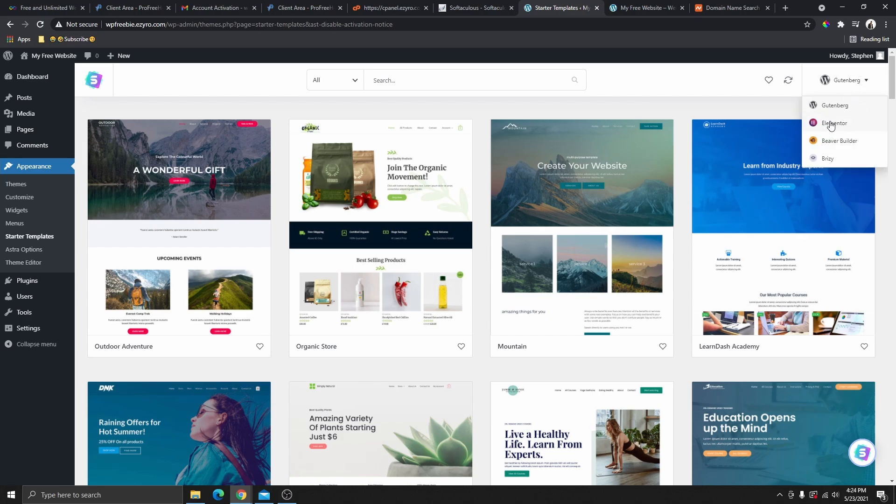
{"action": "left_click", "coordinate": [833, 91]}
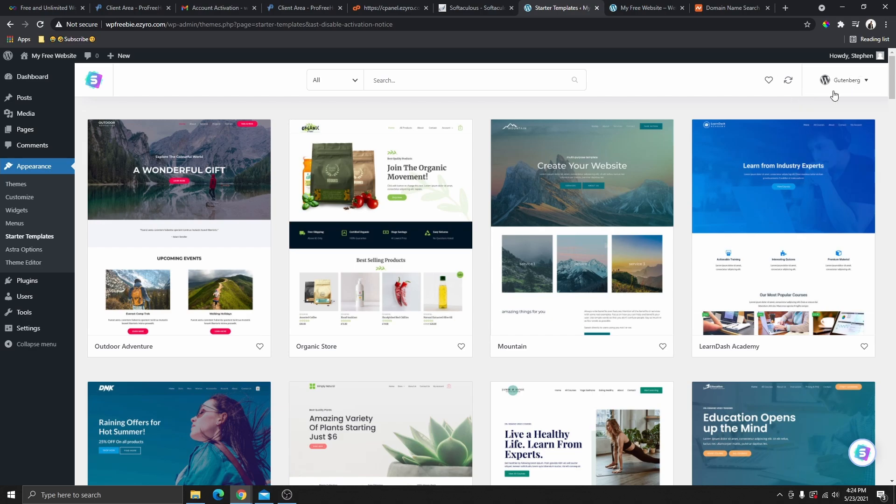
{"action": "left_click", "coordinate": [846, 84]}
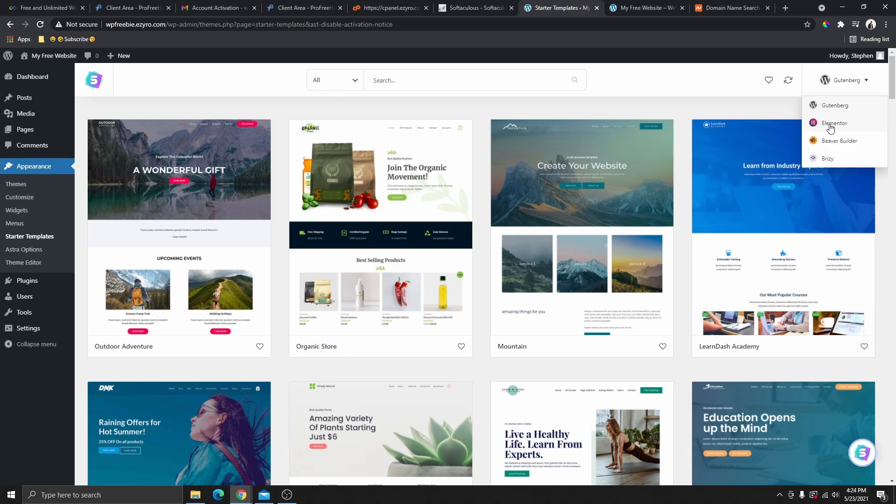
{"action": "left_click", "coordinate": [833, 123]}
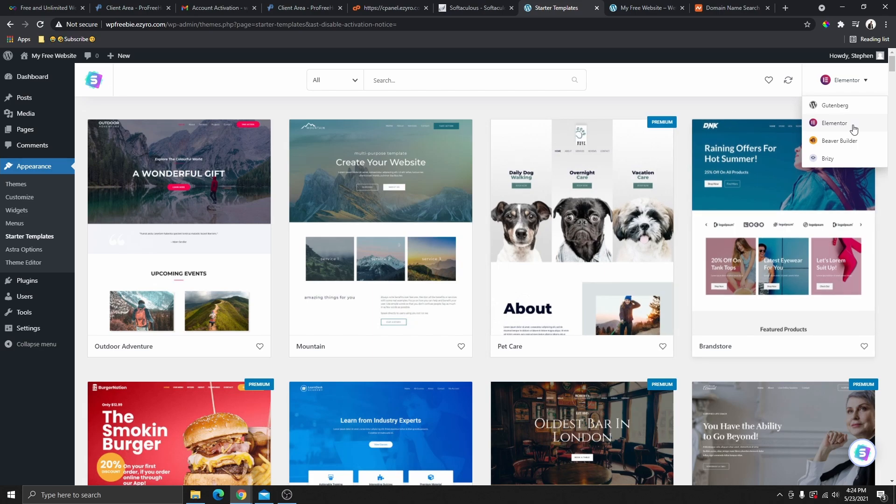
{"action": "left_click", "coordinate": [826, 124]}
Browse the Elementor templates, and open the Tech Startup template to preview its About Us, Features and Plans pages.
{"action": "scroll", "coordinate": [472, 309], "scroll_direction": "down", "scroll_amount": 20}
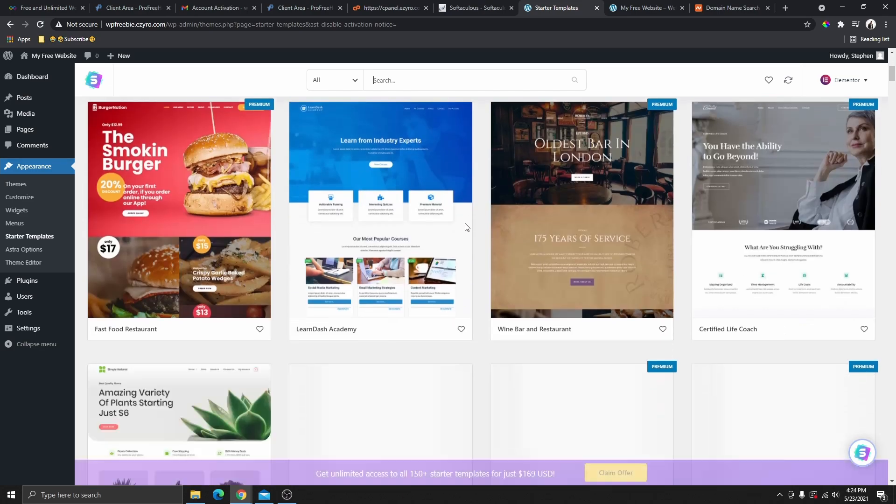
{"action": "scroll", "coordinate": [482, 298], "scroll_direction": "down", "scroll_amount": 20}
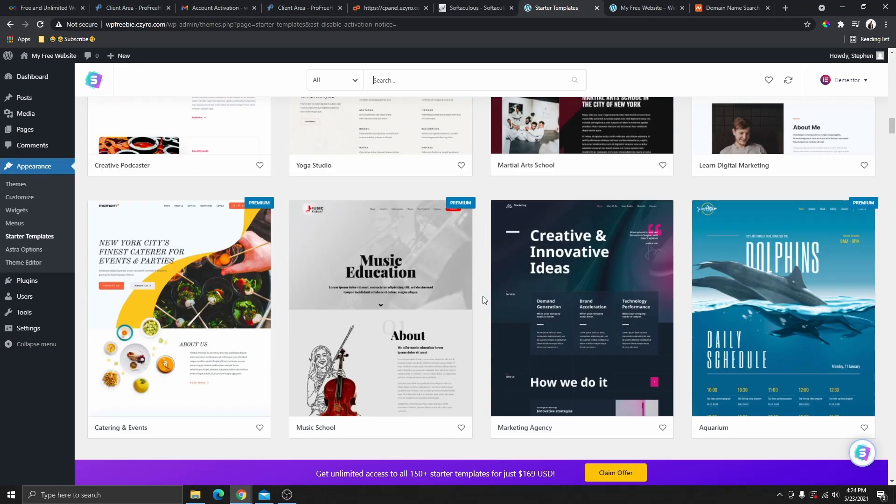
{"action": "scroll", "coordinate": [530, 309], "scroll_direction": "down", "scroll_amount": 2}
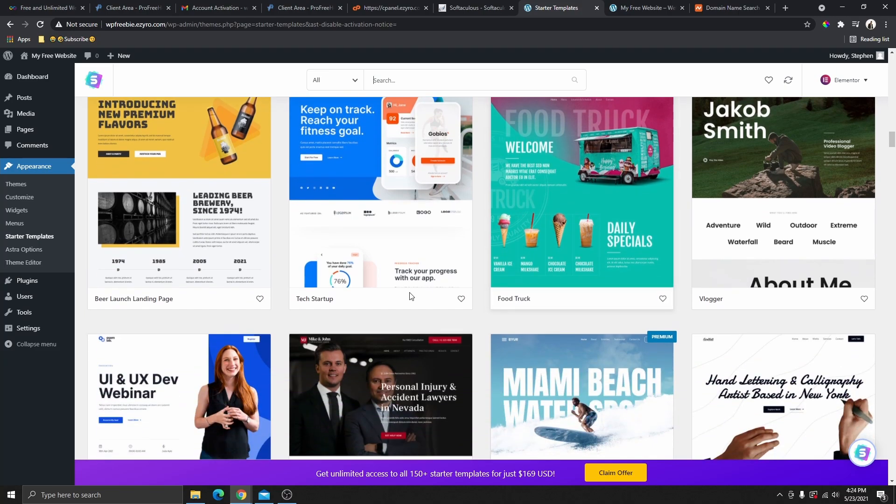
{"action": "left_click", "coordinate": [373, 206]}
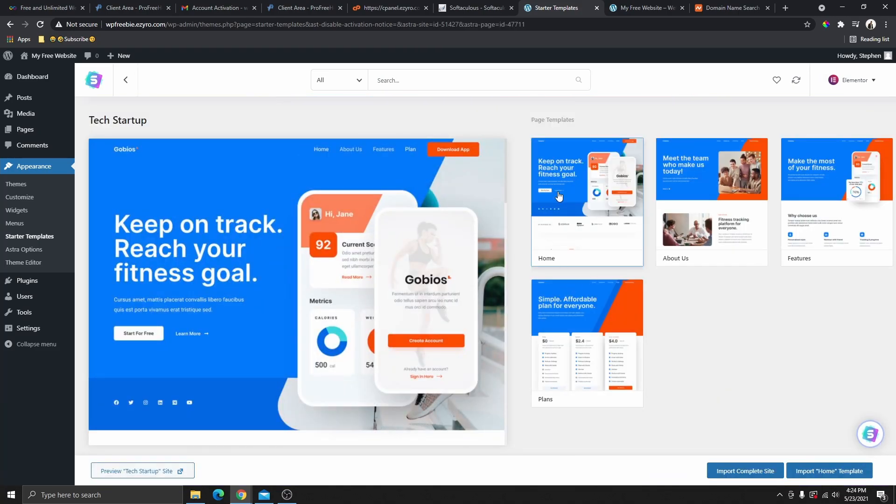
{"action": "left_click", "coordinate": [689, 208]}
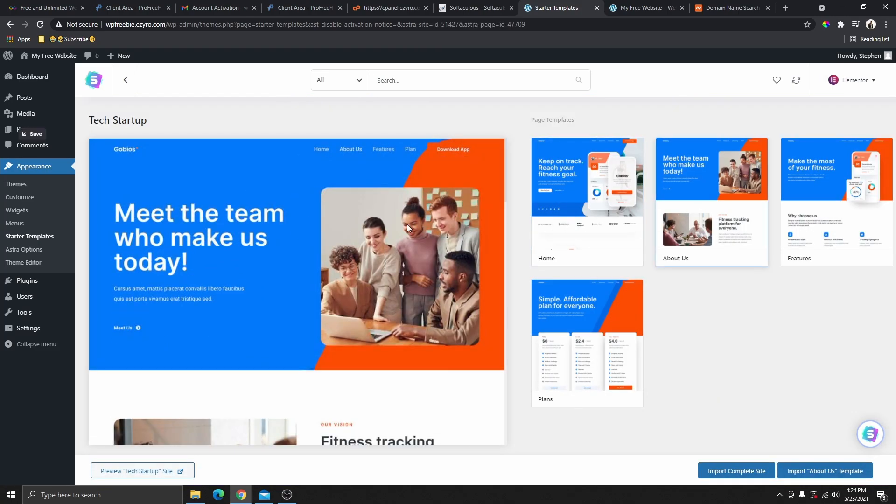
{"action": "left_click", "coordinate": [772, 211]}
{"action": "left_click", "coordinate": [567, 376]}
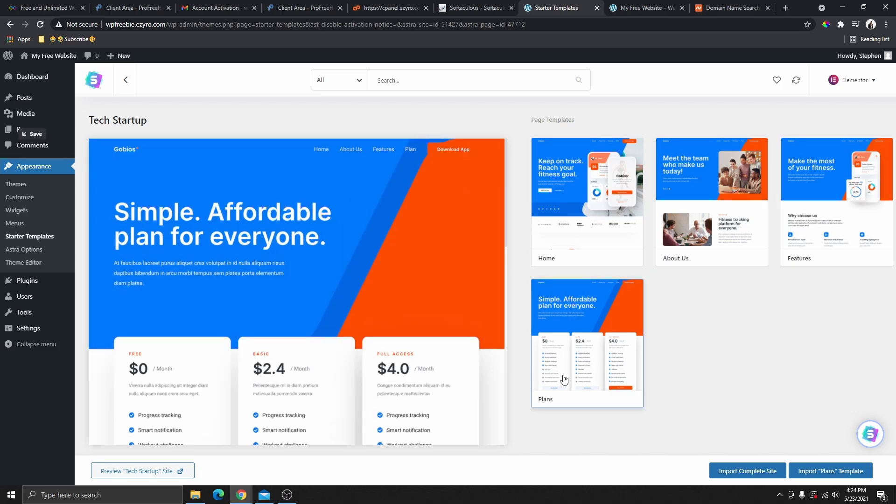
{"action": "scroll", "coordinate": [366, 337], "scroll_direction": "down", "scroll_amount": 3}
{"action": "scroll", "coordinate": [397, 306], "scroll_direction": "up", "scroll_amount": 4}
Return to the template library and filter it to show only free templates.
{"action": "scroll", "coordinate": [545, 275], "scroll_direction": "up", "scroll_amount": 9}
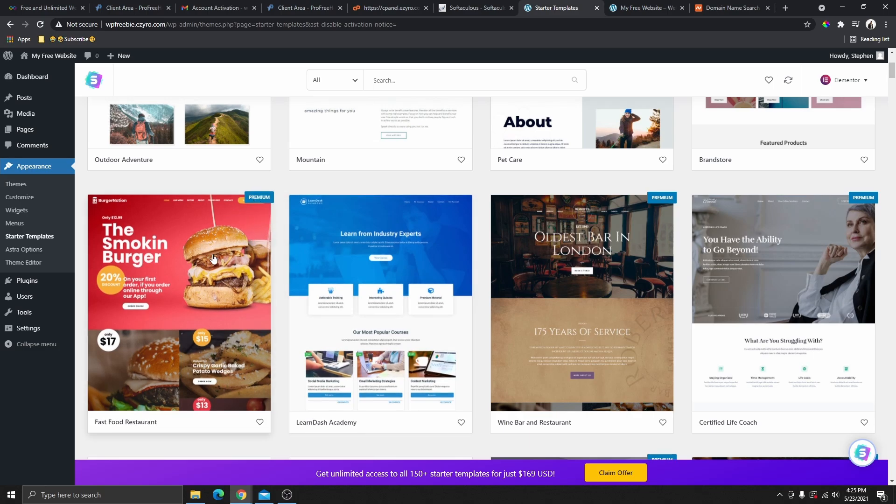
{"action": "scroll", "coordinate": [299, 231], "scroll_direction": "up", "scroll_amount": 3}
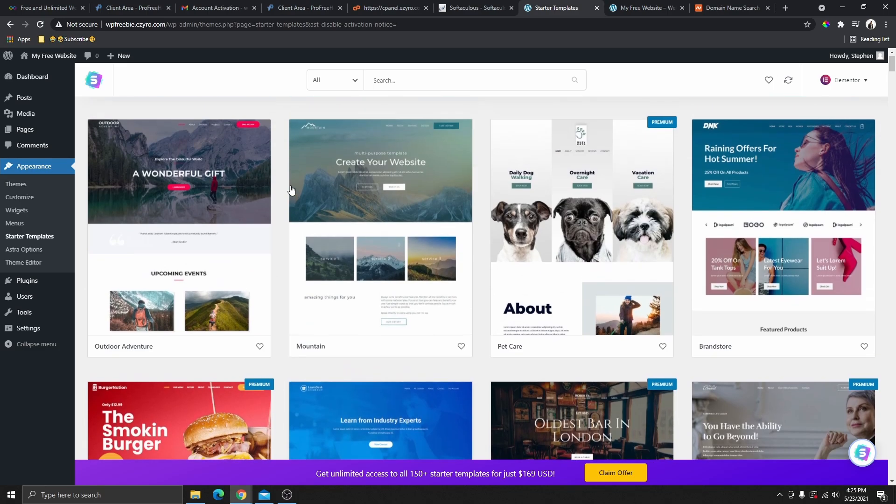
{"action": "scroll", "coordinate": [383, 249], "scroll_direction": "down", "scroll_amount": 4}
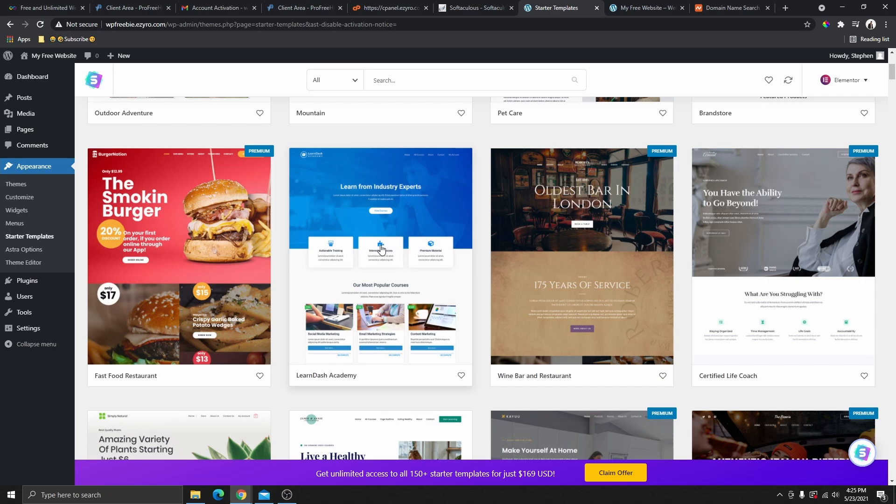
{"action": "scroll", "coordinate": [381, 249], "scroll_direction": "up", "scroll_amount": 5}
{"action": "left_click", "coordinate": [348, 84]}
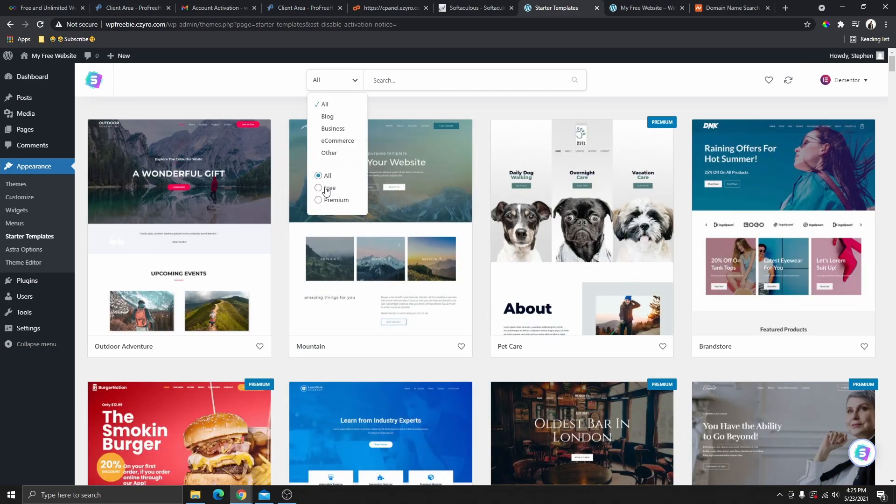
{"action": "left_click", "coordinate": [326, 192]}
Look through the free Elementor templates and open the Pet Services template.
{"action": "scroll", "coordinate": [456, 252], "scroll_direction": "down", "scroll_amount": 5}
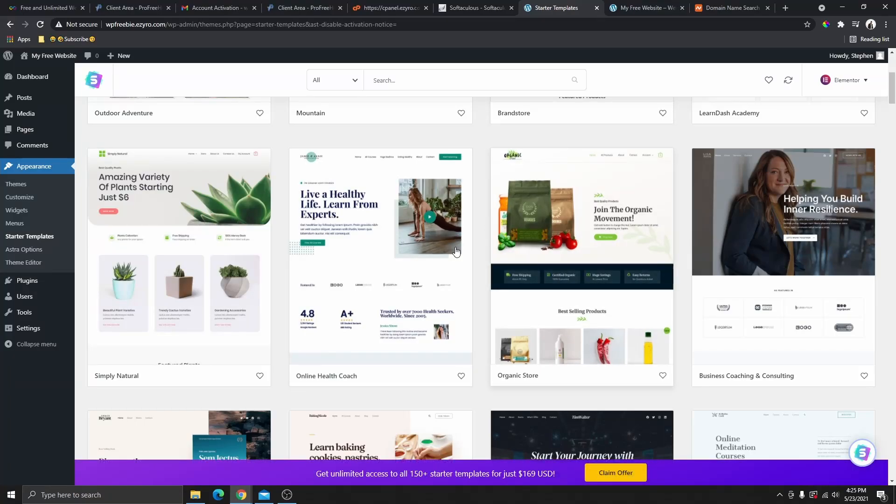
{"action": "scroll", "coordinate": [456, 252], "scroll_direction": "down", "scroll_amount": 20}
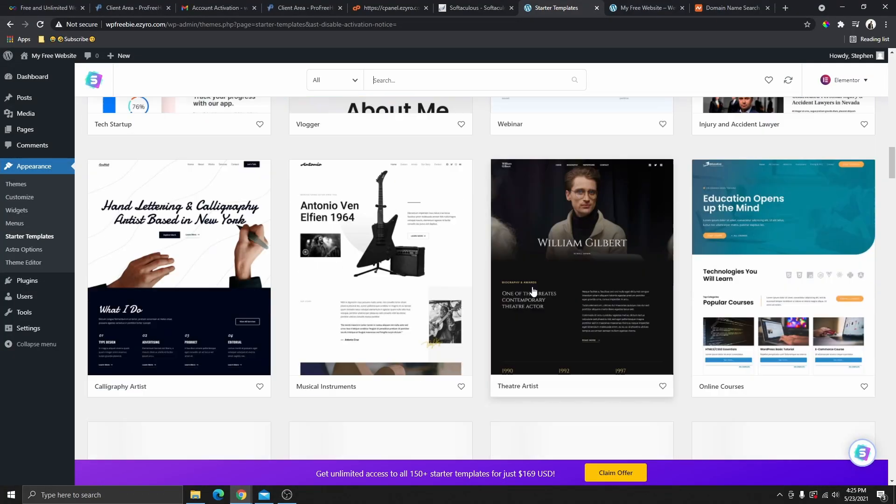
{"action": "scroll", "coordinate": [533, 290], "scroll_direction": "down", "scroll_amount": 3}
{"action": "scroll", "coordinate": [534, 290], "scroll_direction": "up", "scroll_amount": 5}
{"action": "scroll", "coordinate": [537, 317], "scroll_direction": "down", "scroll_amount": 15}
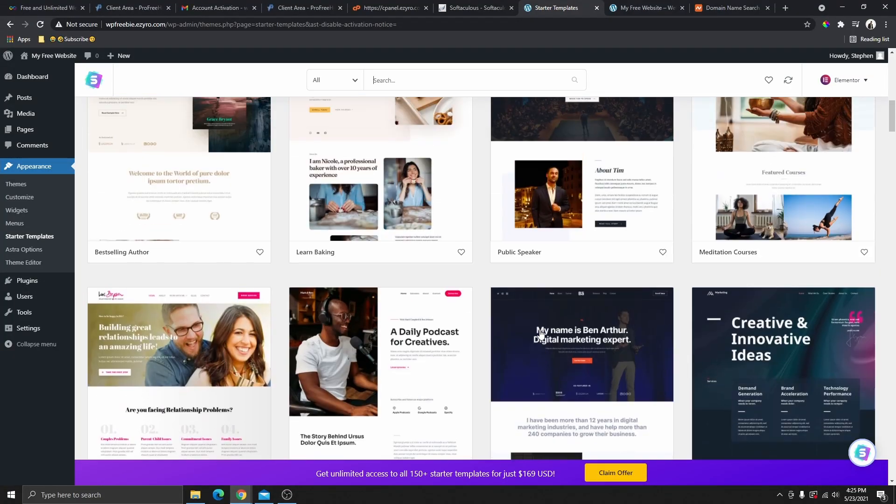
{"action": "scroll", "coordinate": [540, 333], "scroll_direction": "up", "scroll_amount": 20}
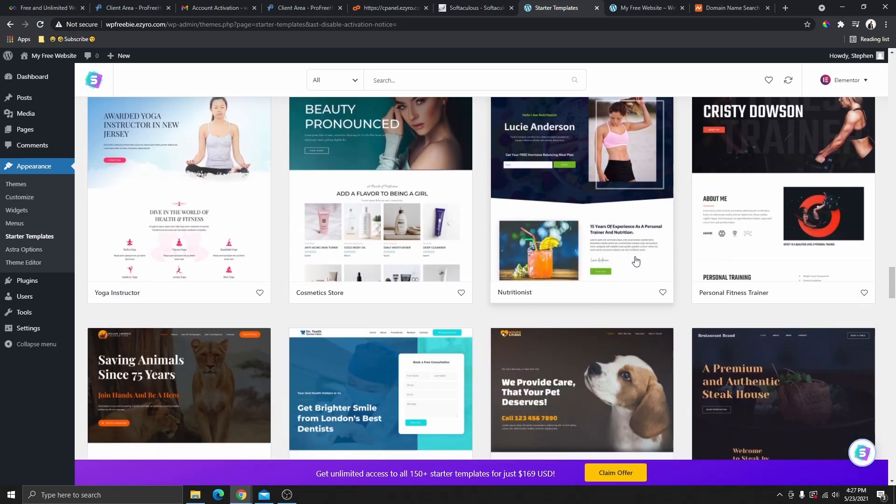
{"action": "scroll", "coordinate": [607, 280], "scroll_direction": "down", "scroll_amount": 3}
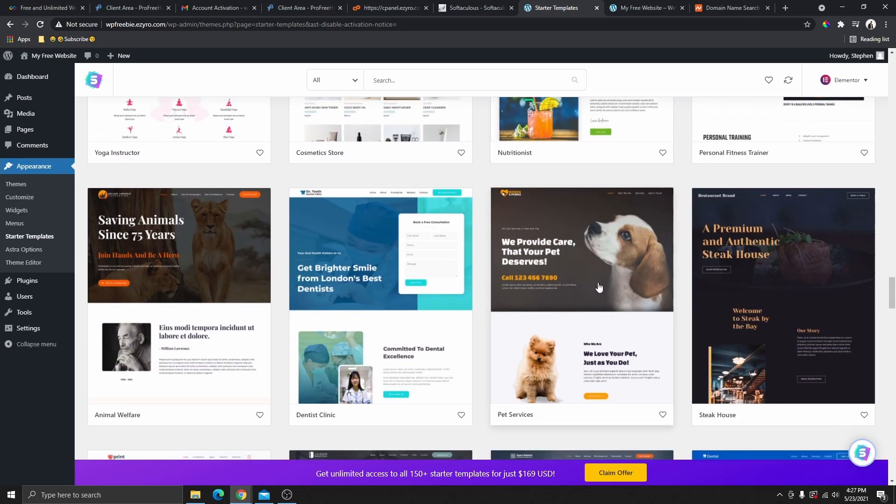
{"action": "scroll", "coordinate": [598, 289], "scroll_direction": "down", "scroll_amount": 2}
{"action": "left_click", "coordinate": [583, 243]}
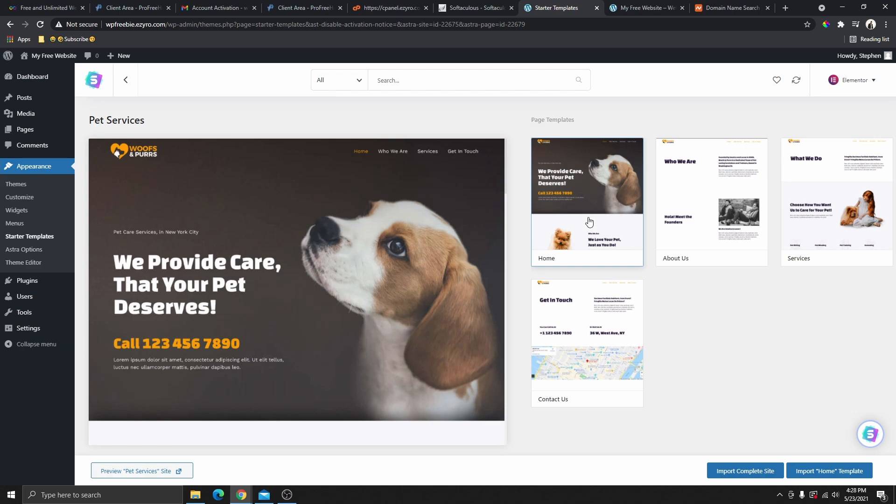
Preview the About Us and Home pages of Pet Services, and request the import of the complete site.
{"action": "left_click", "coordinate": [680, 221]}
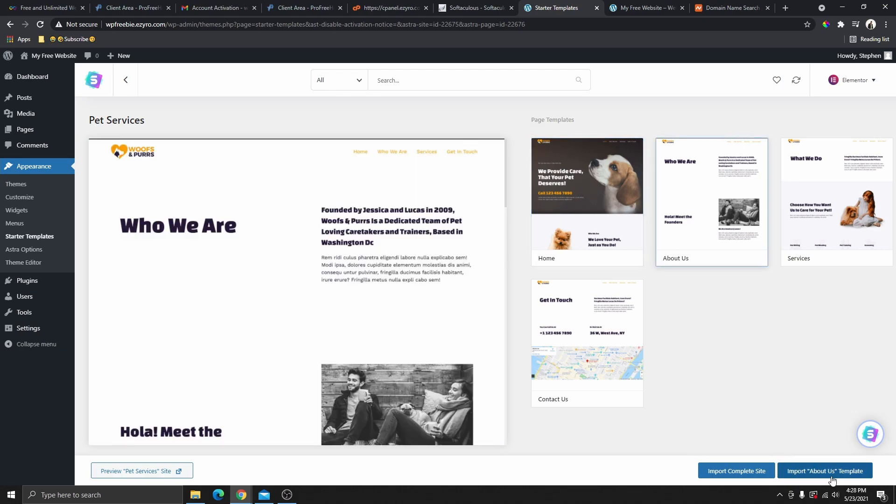
{"action": "left_click", "coordinate": [579, 217]}
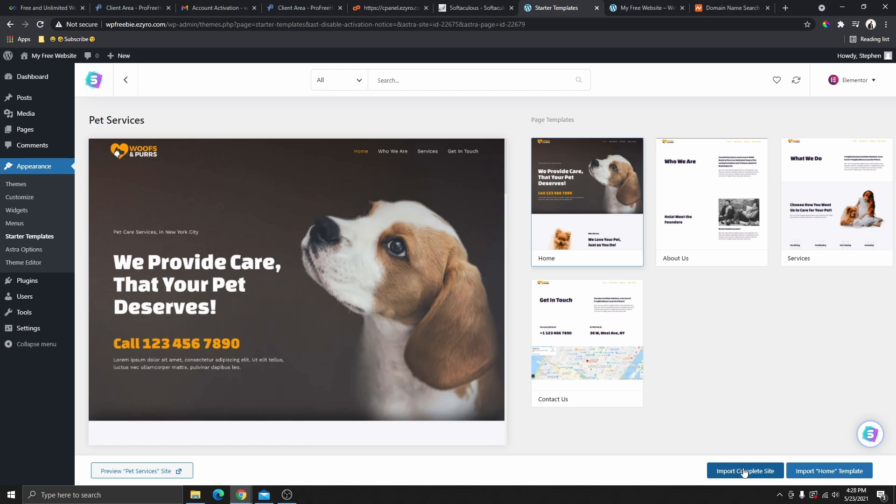
{"action": "left_click", "coordinate": [746, 473]}
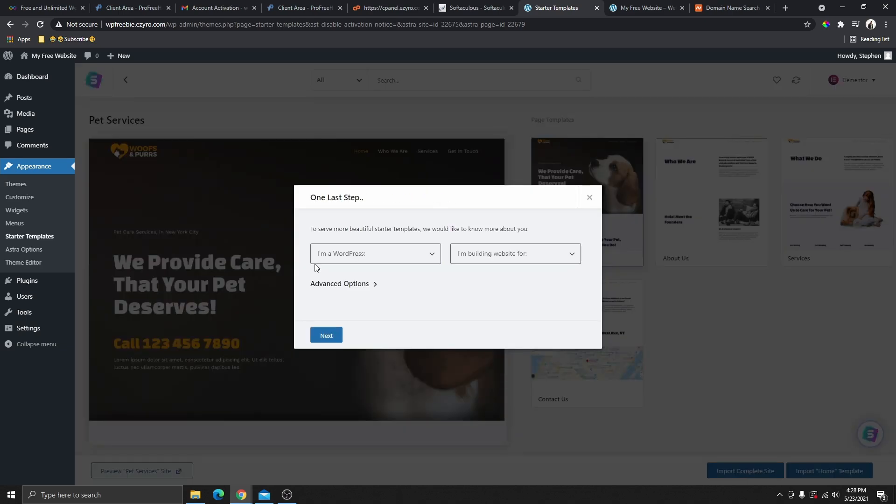
Set the WordPress experience to Intermediate and the website owner to Myself/My company, and expand the advanced import options.
{"action": "left_click", "coordinate": [406, 256]}
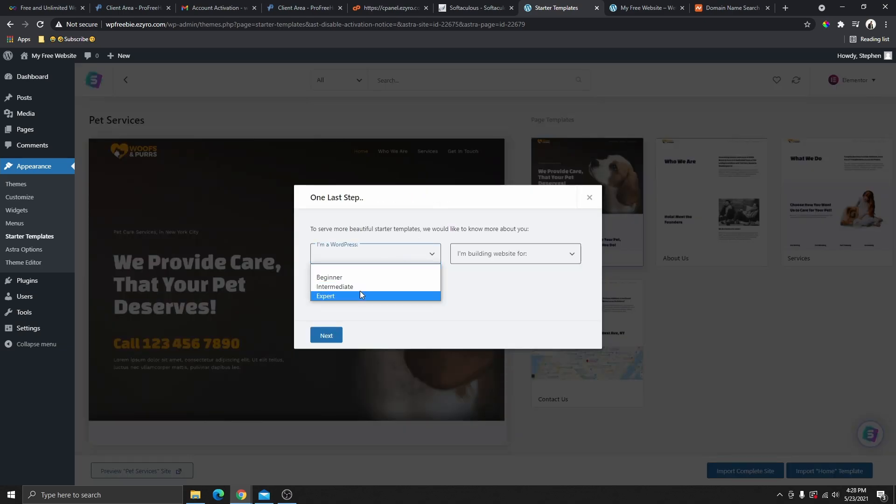
{"action": "left_click", "coordinate": [338, 296]}
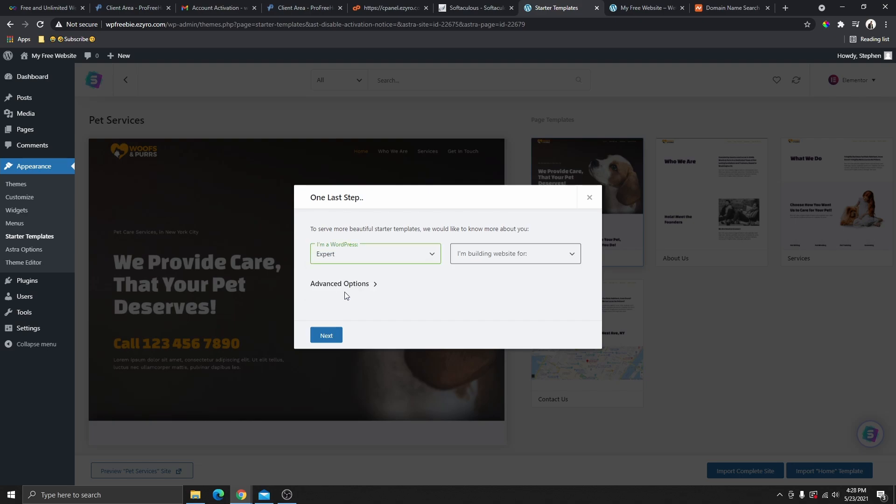
{"action": "left_click", "coordinate": [355, 255]}
{"action": "left_click", "coordinate": [352, 289]}
{"action": "left_click", "coordinate": [492, 256]}
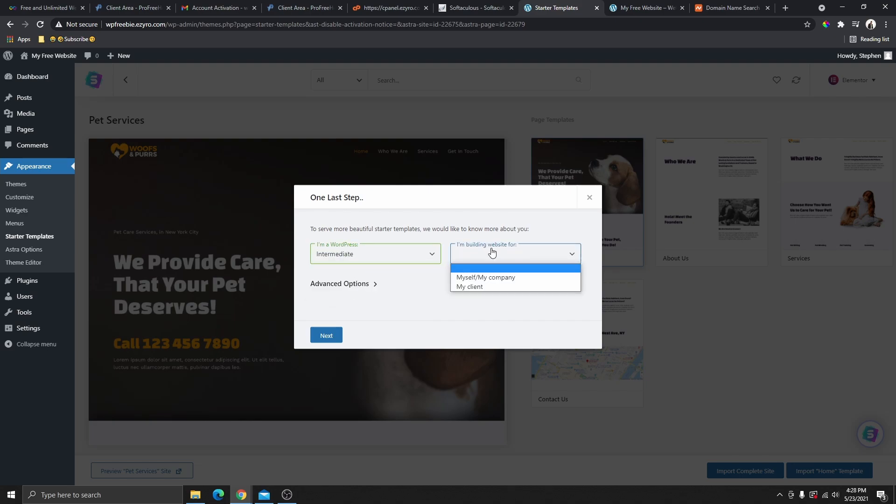
{"action": "left_click", "coordinate": [491, 280]}
{"action": "left_click", "coordinate": [405, 284]}
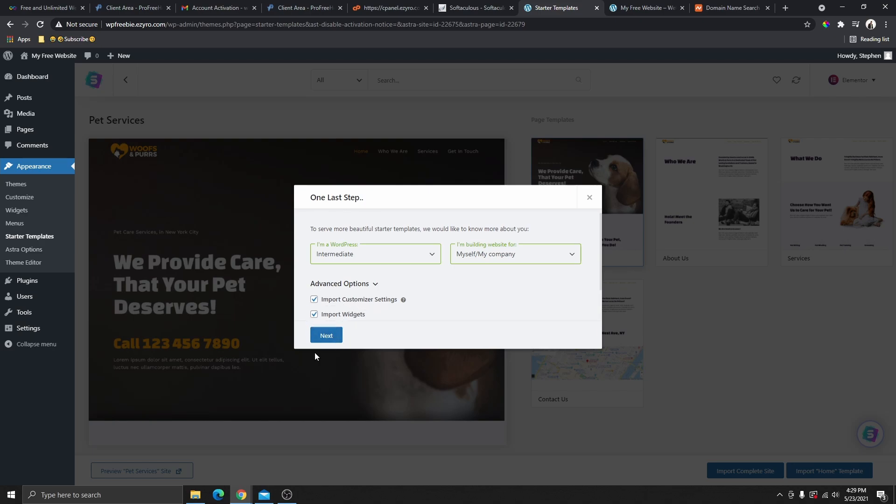
Continue with the selected import options, skip the first name and work email form, and import the complete Pet Services site.
{"action": "left_click", "coordinate": [326, 335]}
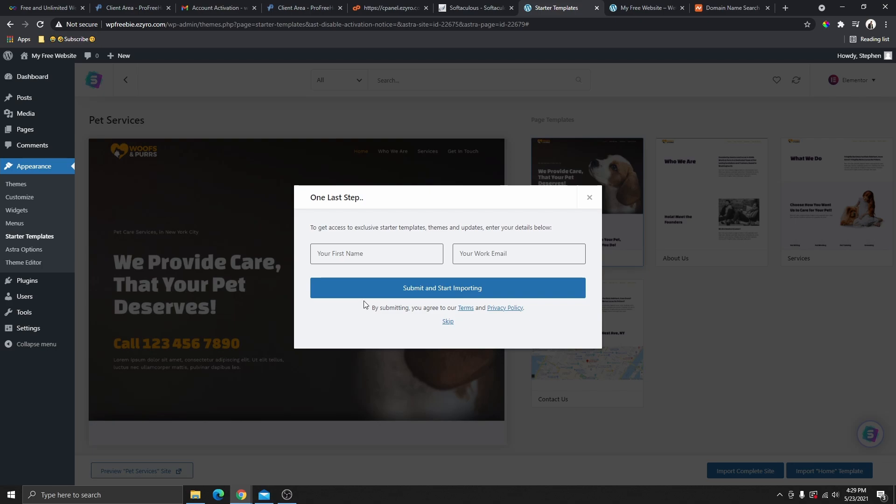
{"action": "left_click", "coordinate": [394, 257]}
{"action": "left_click", "coordinate": [486, 256]}
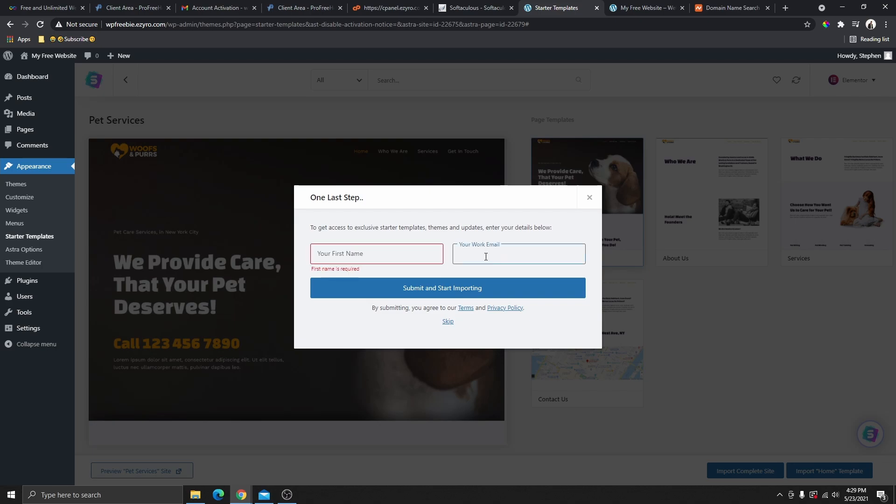
{"action": "left_click", "coordinate": [447, 323]}
{"action": "left_click_drag", "start_coordinate": [316, 269], "coordinate": [360, 271]}
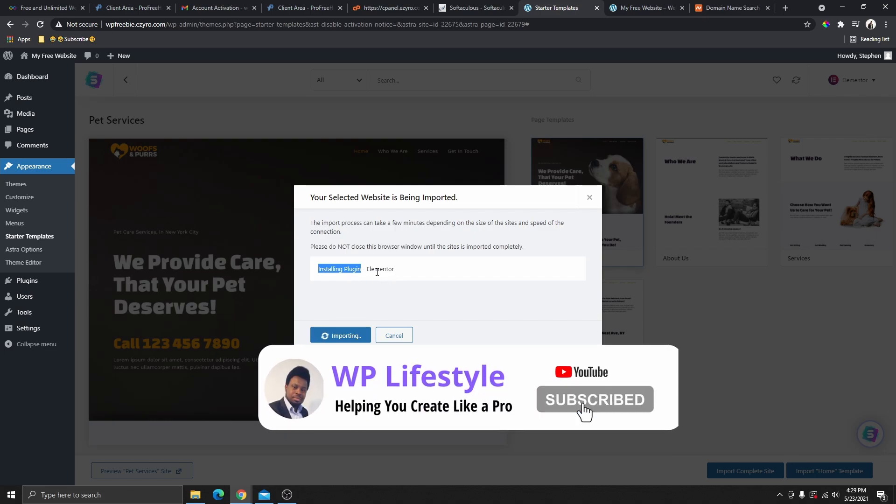
{"action": "left_click_drag", "start_coordinate": [365, 269], "coordinate": [402, 275]}
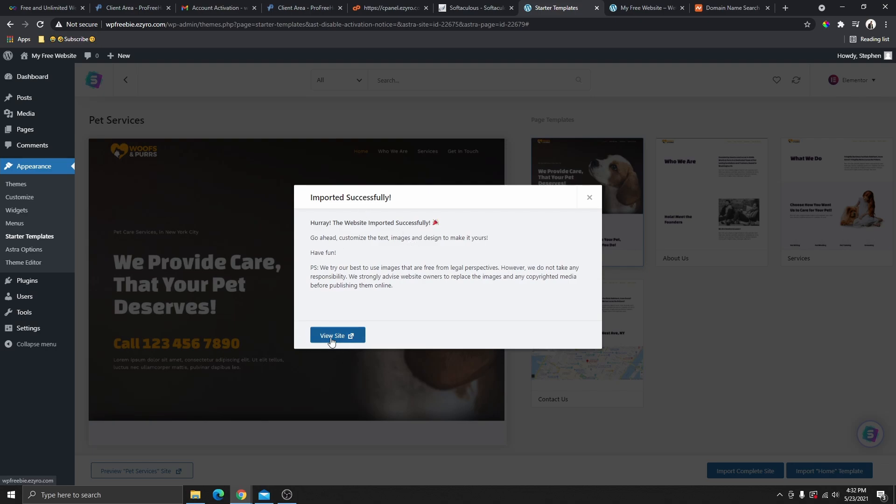
Open the imported website and examine its front page sections down to the footer.
{"action": "left_click", "coordinate": [346, 339]}
{"action": "scroll", "coordinate": [516, 205], "scroll_direction": "down", "scroll_amount": 20}
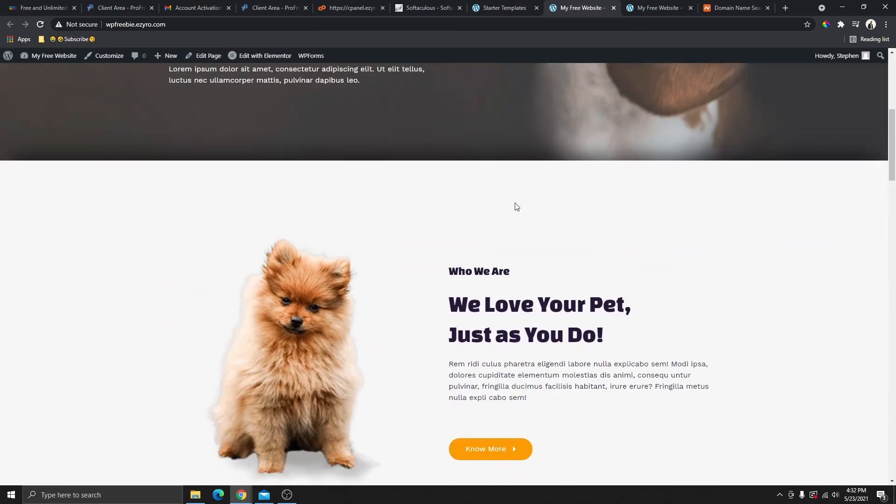
{"action": "scroll", "coordinate": [516, 208], "scroll_direction": "down", "scroll_amount": 20}
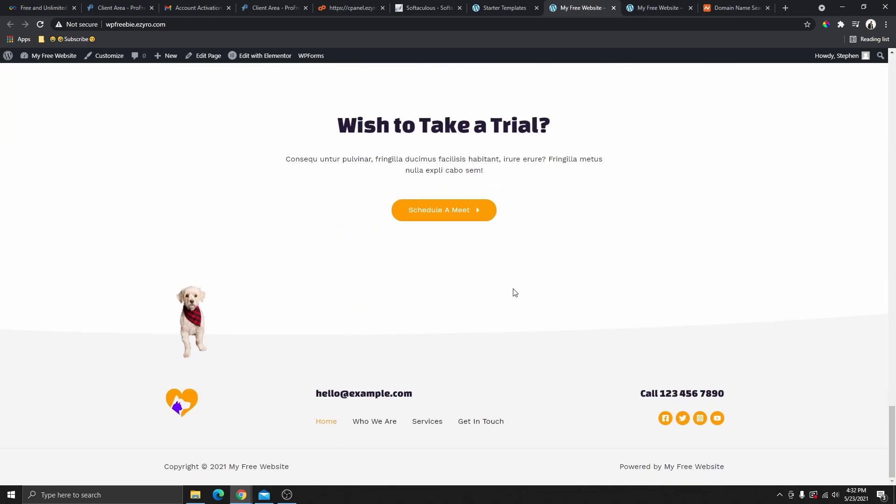
{"action": "scroll", "coordinate": [515, 293], "scroll_direction": "up", "scroll_amount": 15}
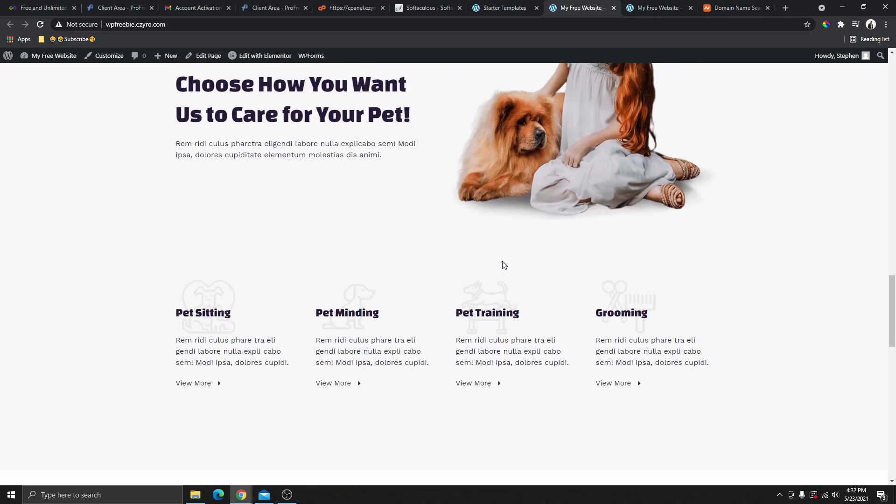
Review the imported home page sections, and examine the content of the Who We Are page.
{"action": "scroll", "coordinate": [504, 266], "scroll_direction": "up", "scroll_amount": 8}
{"action": "scroll", "coordinate": [552, 276], "scroll_direction": "down", "scroll_amount": 20}
{"action": "scroll", "coordinate": [575, 156], "scroll_direction": "up", "scroll_amount": 20}
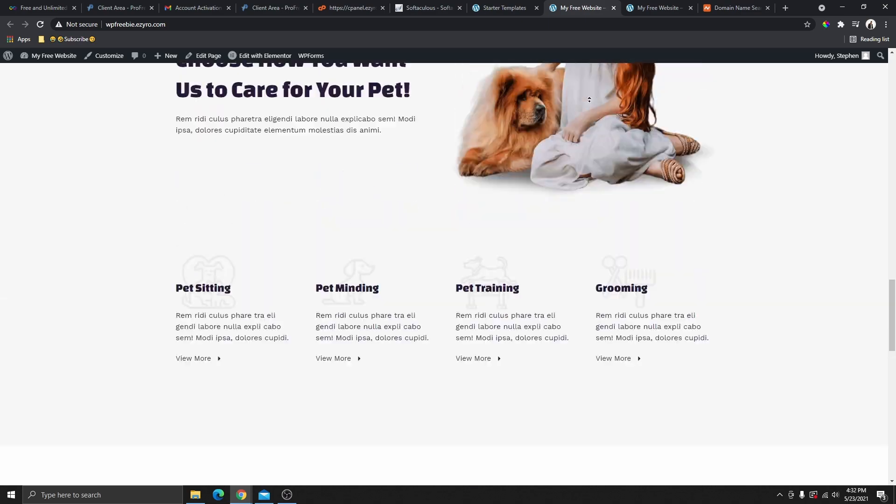
{"action": "scroll", "coordinate": [590, 99], "scroll_direction": "up", "scroll_amount": 15}
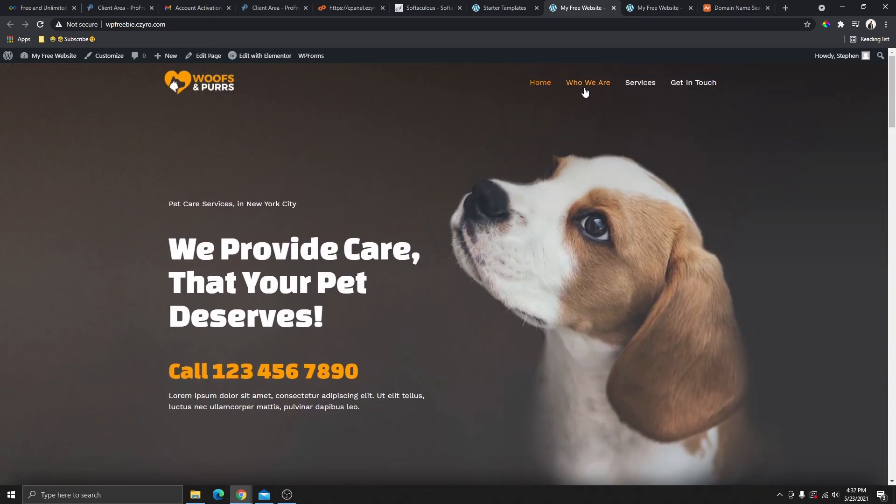
{"action": "left_click", "coordinate": [584, 88]}
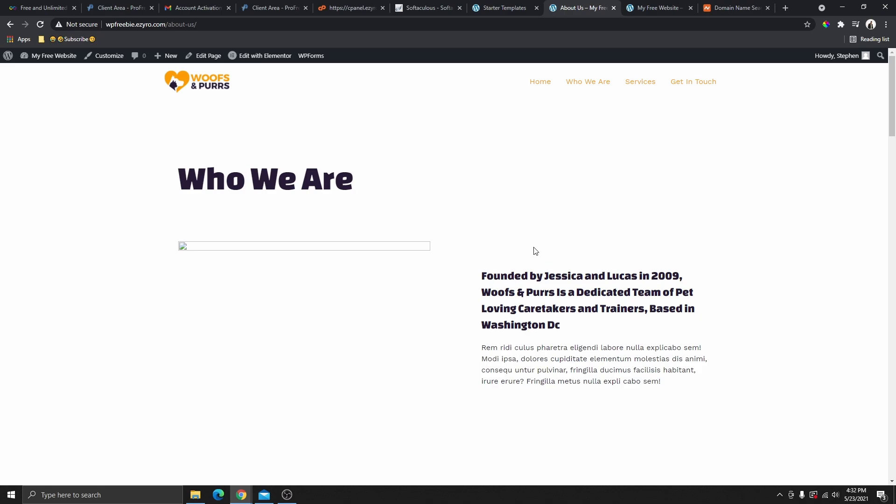
{"action": "scroll", "coordinate": [536, 251], "scroll_direction": "down", "scroll_amount": 15}
{"action": "scroll", "coordinate": [481, 243], "scroll_direction": "up", "scroll_amount": 8}
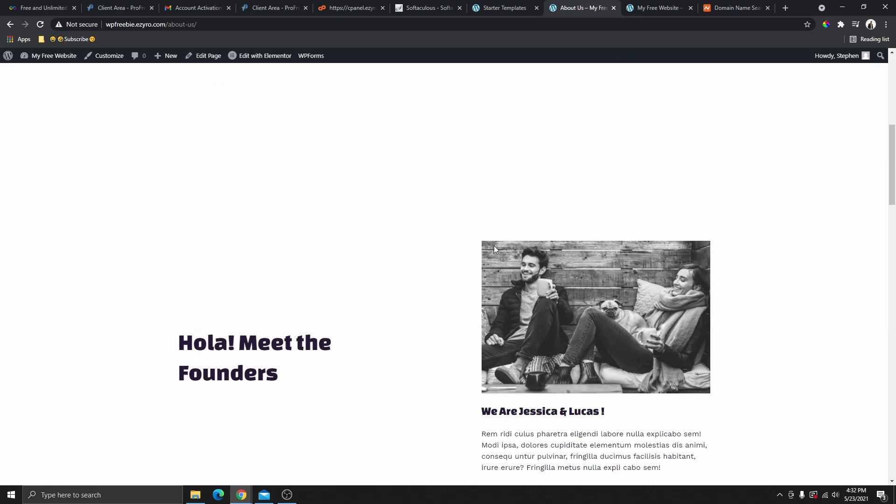
{"action": "scroll", "coordinate": [494, 245], "scroll_direction": "up", "scroll_amount": 6}
Examine the Services, Get In Touch and Who We Are pages, and return to the home page.
{"action": "left_click", "coordinate": [642, 84]}
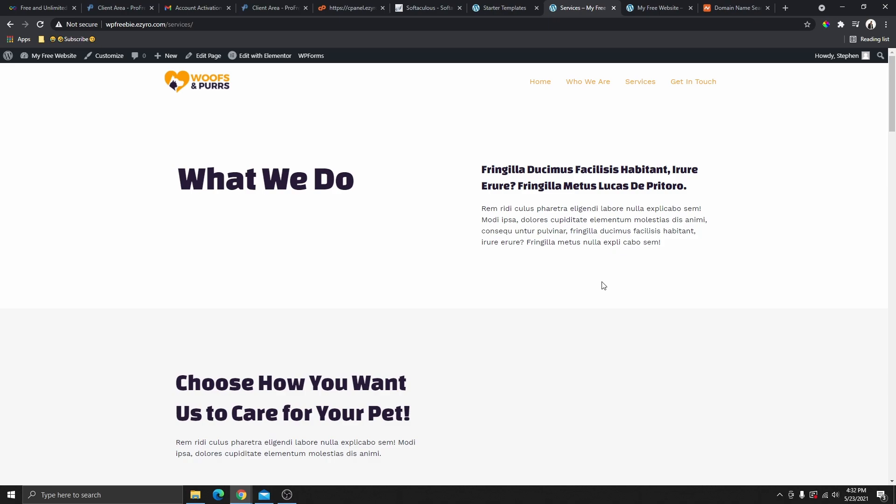
{"action": "left_click", "coordinate": [693, 83]}
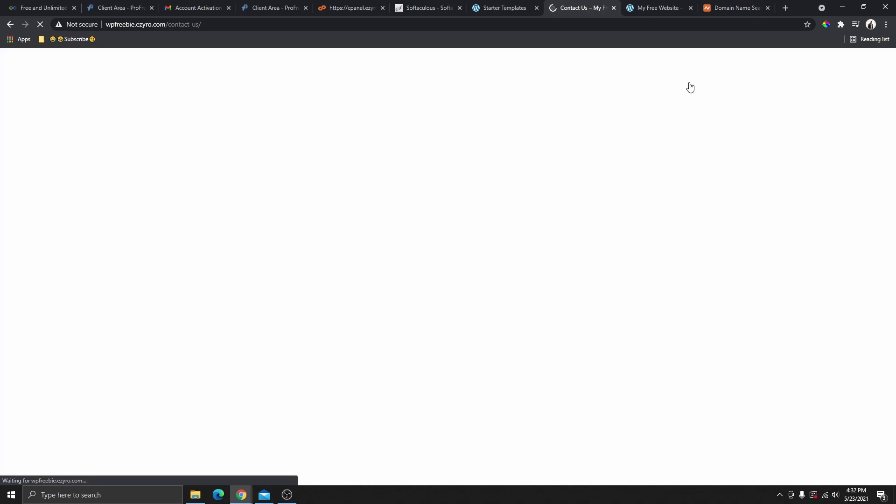
{"action": "scroll", "coordinate": [612, 233], "scroll_direction": "down", "scroll_amount": 5}
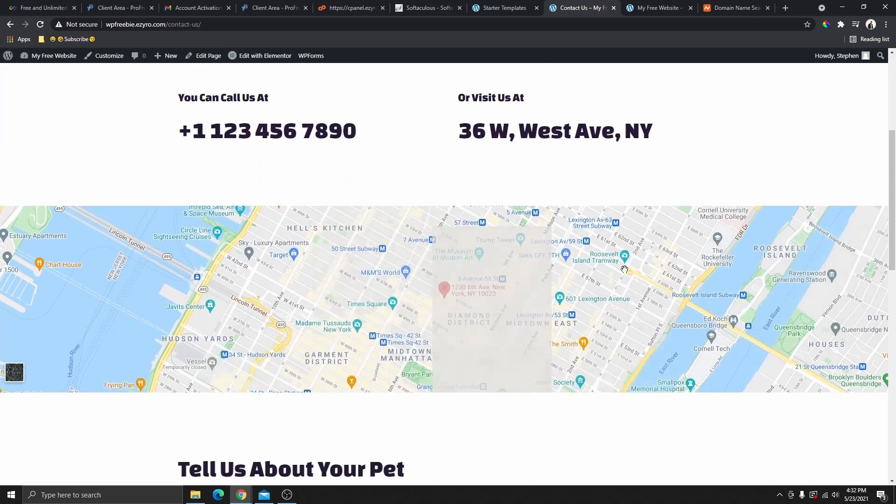
{"action": "scroll", "coordinate": [615, 312], "scroll_direction": "down", "scroll_amount": 12}
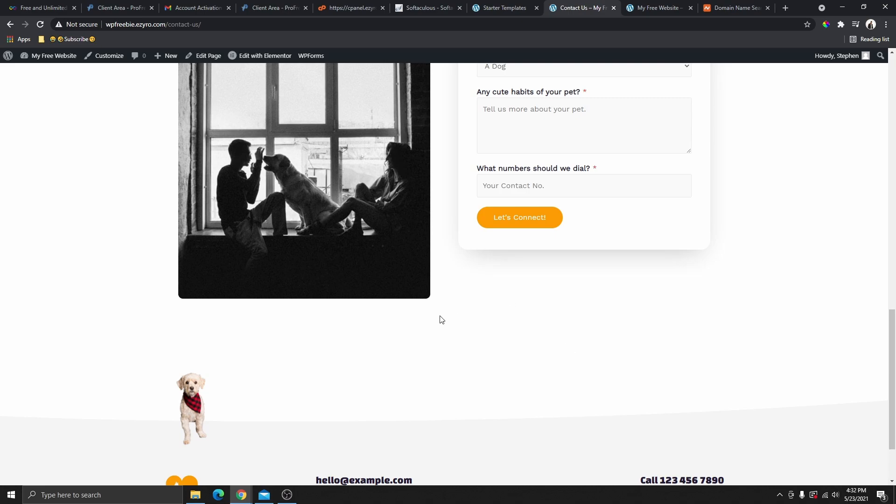
{"action": "scroll", "coordinate": [441, 320], "scroll_direction": "down", "scroll_amount": 2}
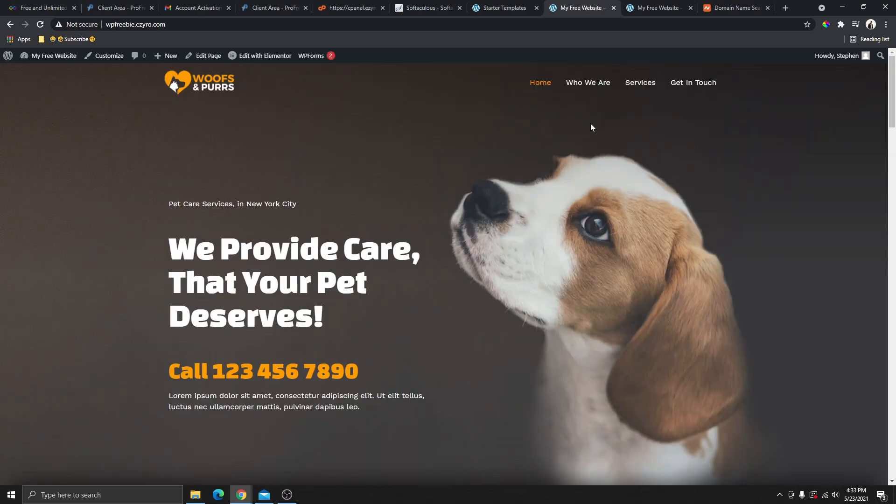
{"action": "left_click", "coordinate": [585, 83]}
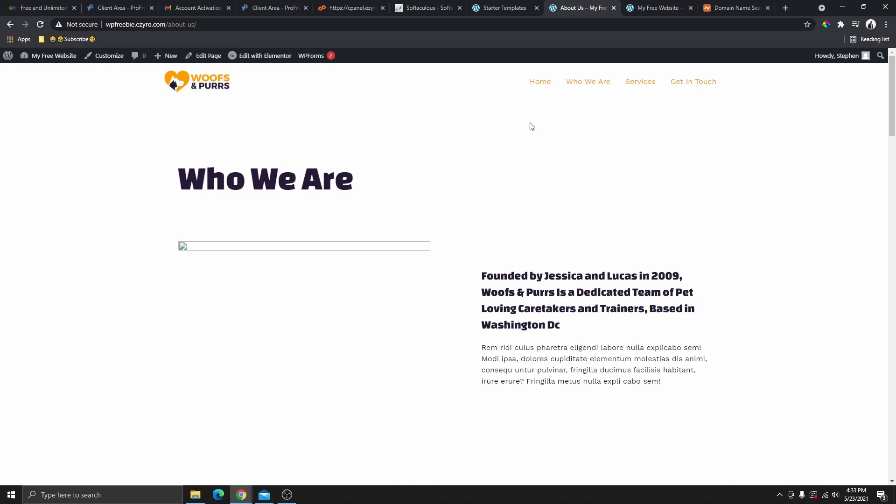
{"action": "left_click", "coordinate": [542, 84]}
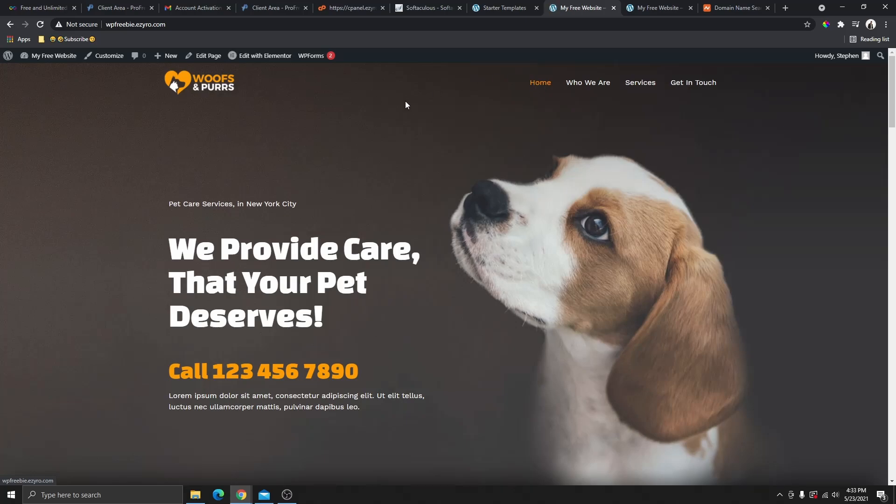
Open the home page in Elementor and add a heading reading "This is you heading" above the "We Provide Care" headline.
{"action": "left_click", "coordinate": [256, 56]}
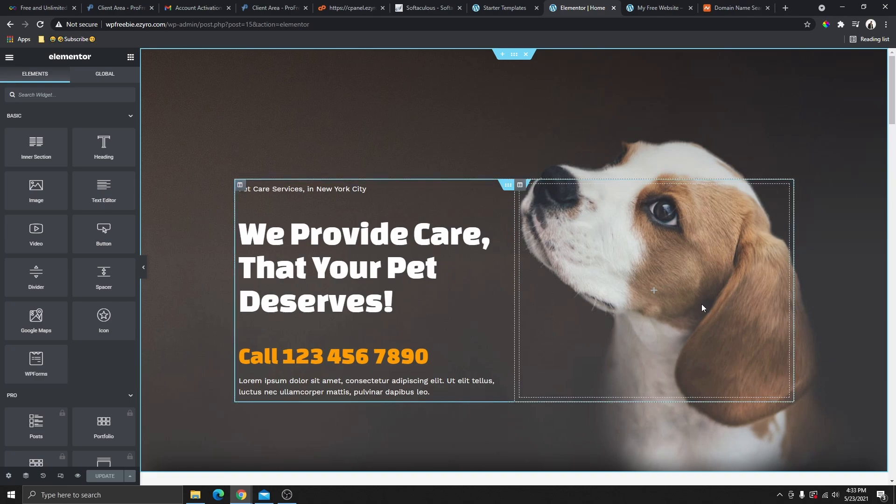
{"action": "scroll", "coordinate": [77, 214], "scroll_direction": "down", "scroll_amount": 5}
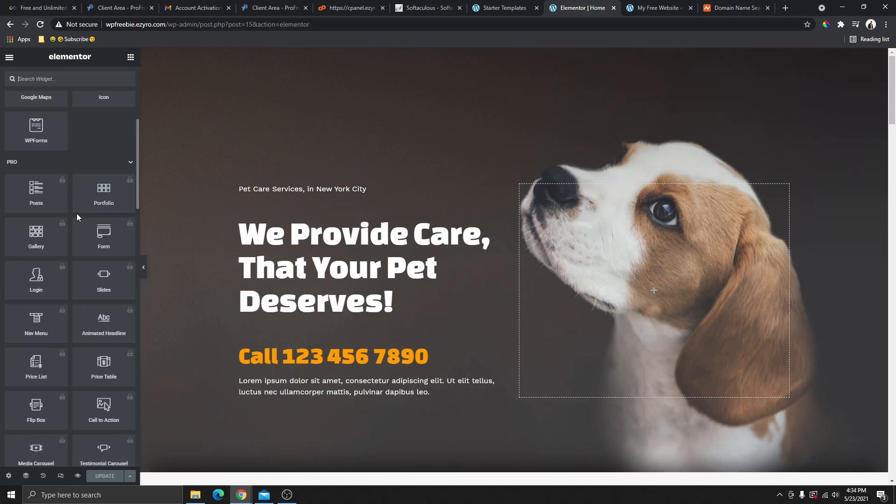
{"action": "scroll", "coordinate": [71, 321], "scroll_direction": "up", "scroll_amount": 5}
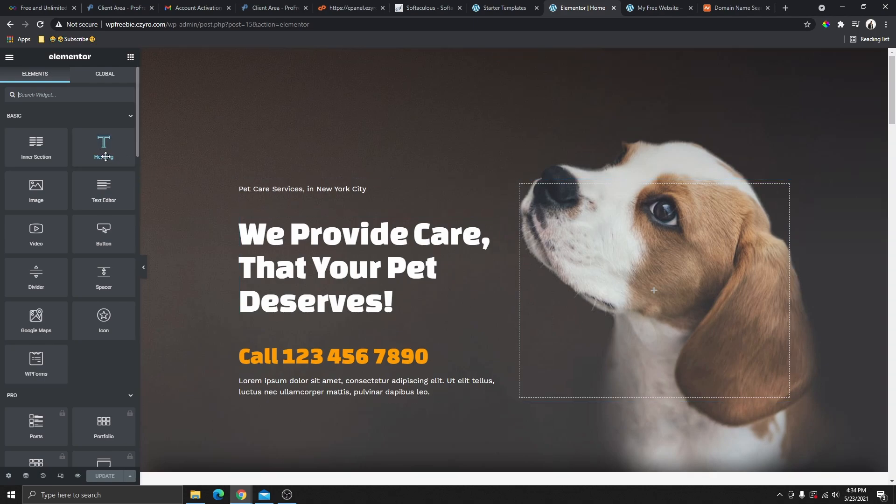
{"action": "left_click_drag", "start_coordinate": [107, 157], "coordinate": [367, 205]}
{"action": "left_click_drag", "start_coordinate": [289, 263], "coordinate": [241, 239]}
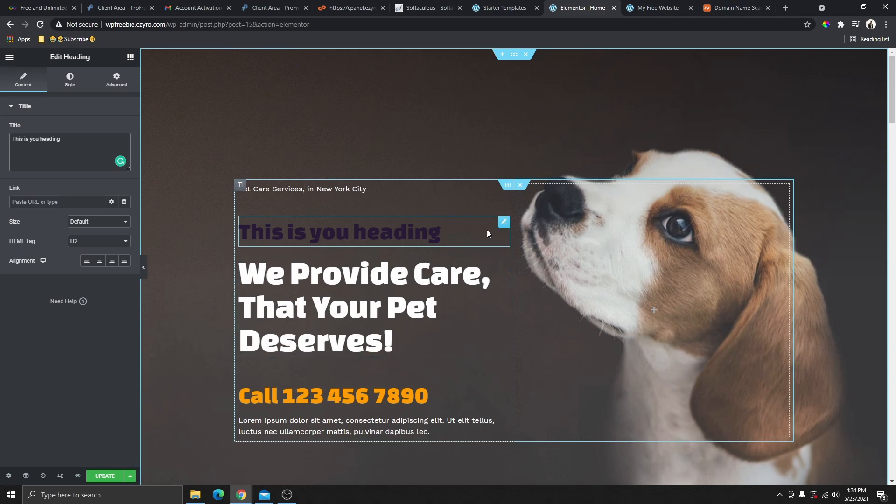
Apply the orange global Saved Color #4 as the text color of the new heading.
{"action": "left_click", "coordinate": [71, 80]}
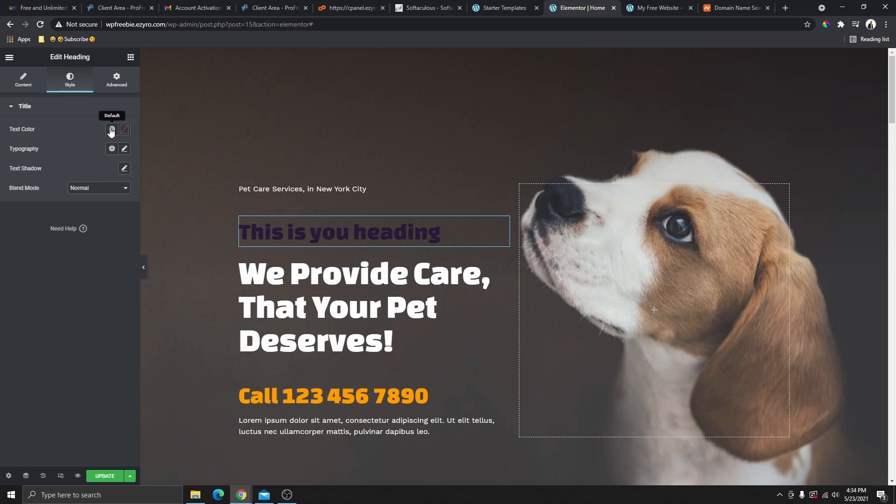
{"action": "left_click", "coordinate": [112, 129]}
{"action": "scroll", "coordinate": [82, 242], "scroll_direction": "down", "scroll_amount": 1}
{"action": "scroll", "coordinate": [86, 265], "scroll_direction": "up", "scroll_amount": 1}
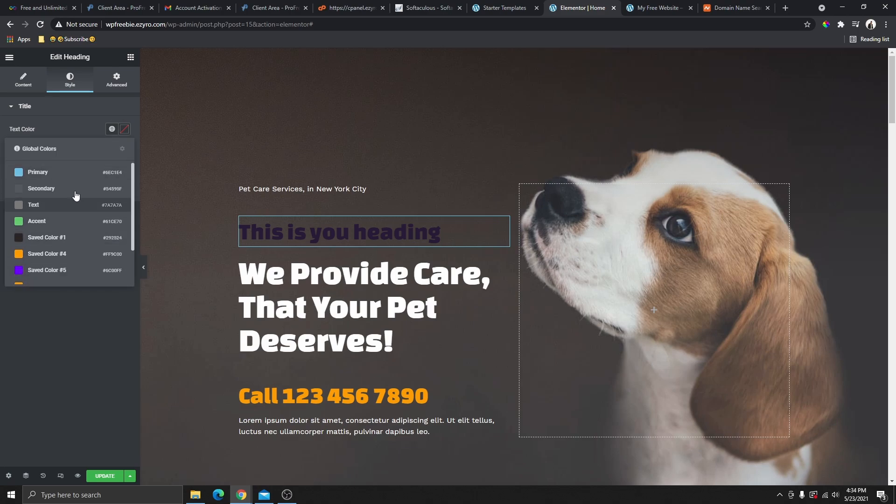
{"action": "scroll", "coordinate": [43, 173], "scroll_direction": "down", "scroll_amount": 1}
{"action": "left_click", "coordinate": [50, 209]}
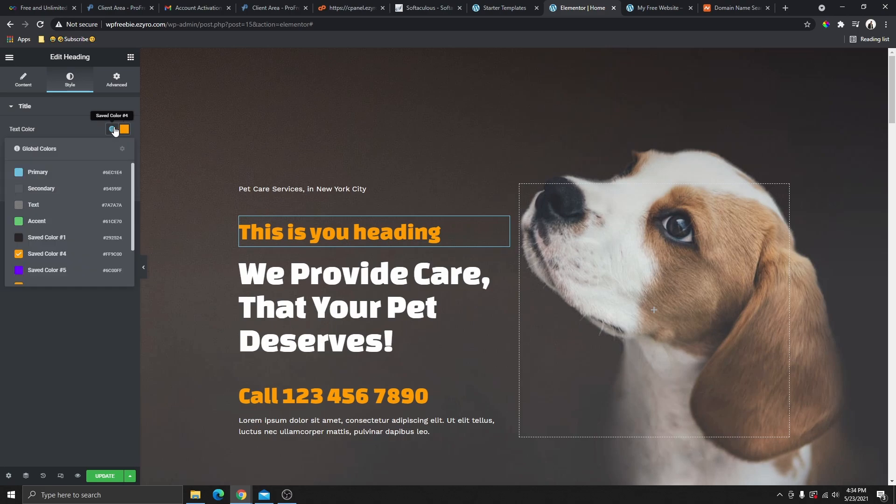
{"action": "left_click", "coordinate": [112, 131]}
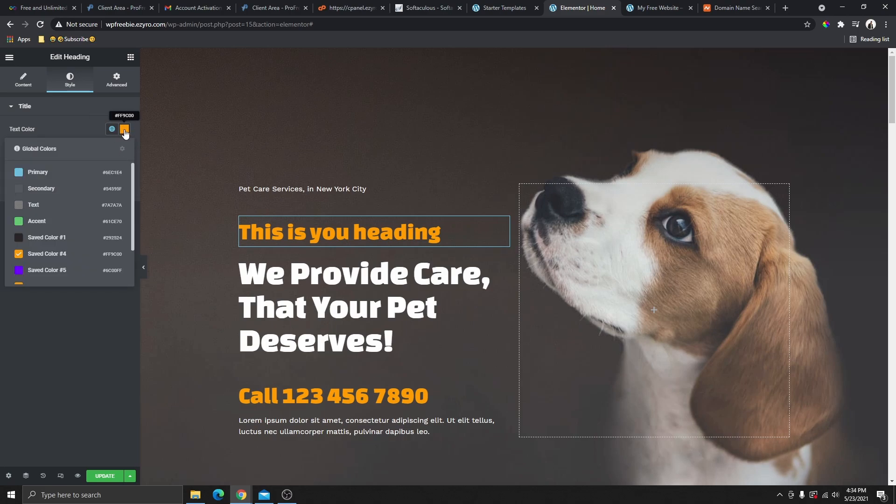
Give the new heading a custom white text color.
{"action": "left_click", "coordinate": [124, 132]}
{"action": "left_click_drag", "start_coordinate": [77, 210], "coordinate": [34, 180]}
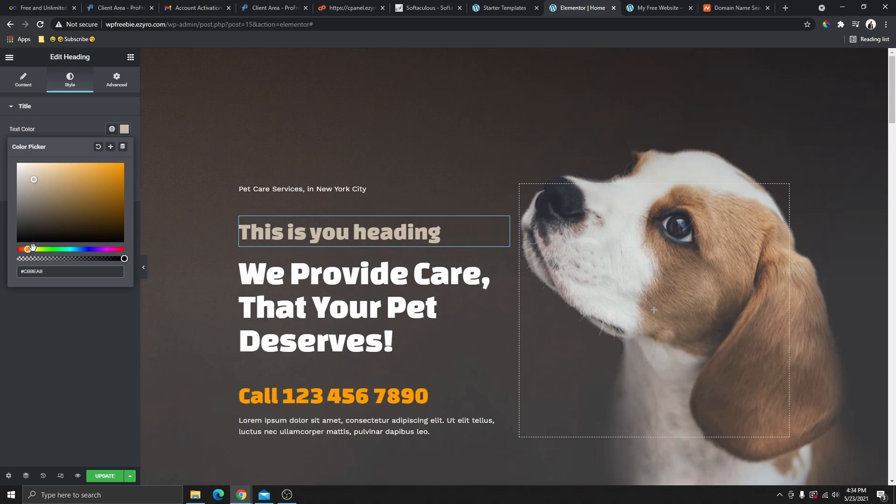
{"action": "left_click_drag", "start_coordinate": [33, 247], "coordinate": [48, 174]}
{"action": "left_click", "coordinate": [92, 216]}
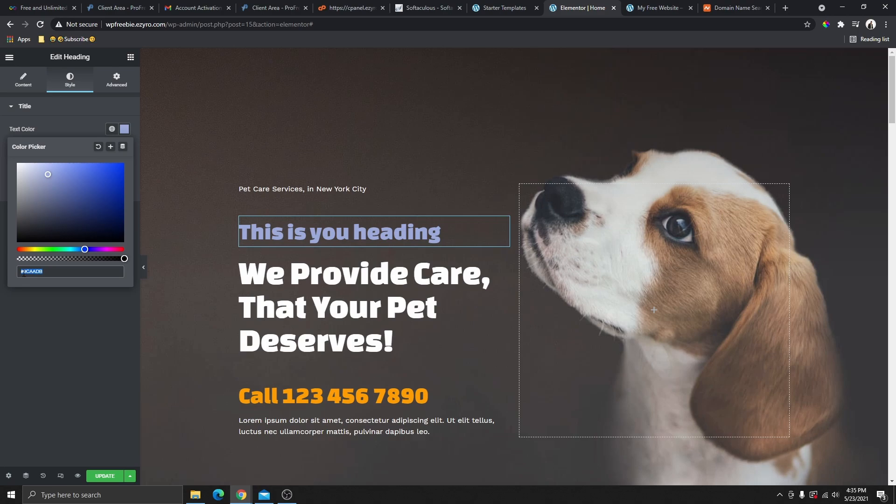
{"action": "left_click", "coordinate": [18, 167]}
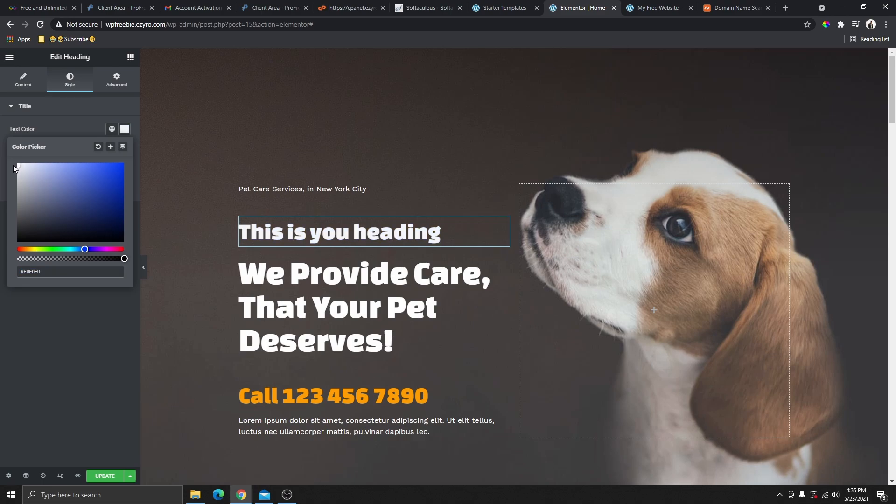
{"action": "mouse_move", "coordinate": [21, 168]}
{"action": "left_mouse_down"}
{"action": "mouse_move", "coordinate": [133, 167]}
{"action": "mouse_move", "coordinate": [55, 208]}
{"action": "mouse_move", "coordinate": [56, 224]}
{"action": "mouse_move", "coordinate": [14, 163]}
{"action": "left_mouse_up"}
{"action": "left_click_drag", "start_coordinate": [48, 273], "coordinate": [19, 277]}
{"action": "left_click", "coordinate": [73, 321]}
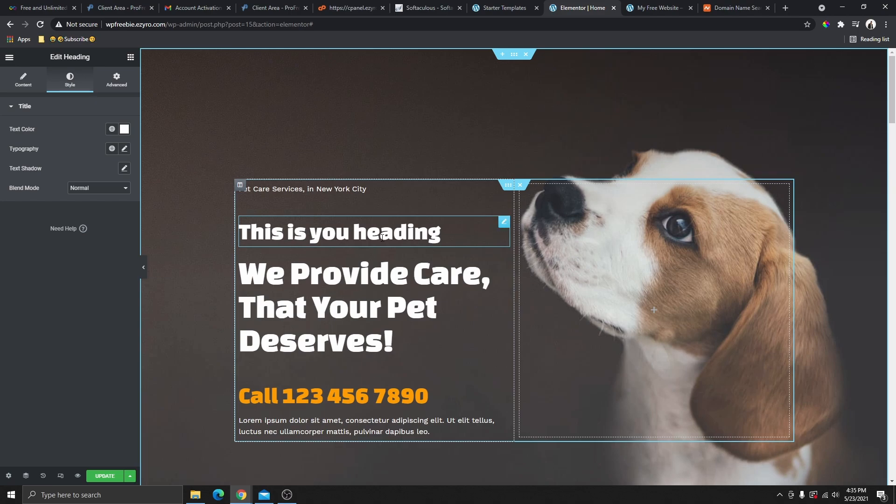
Set the new heading's font family to Roboto.
{"action": "left_click", "coordinate": [125, 150]}
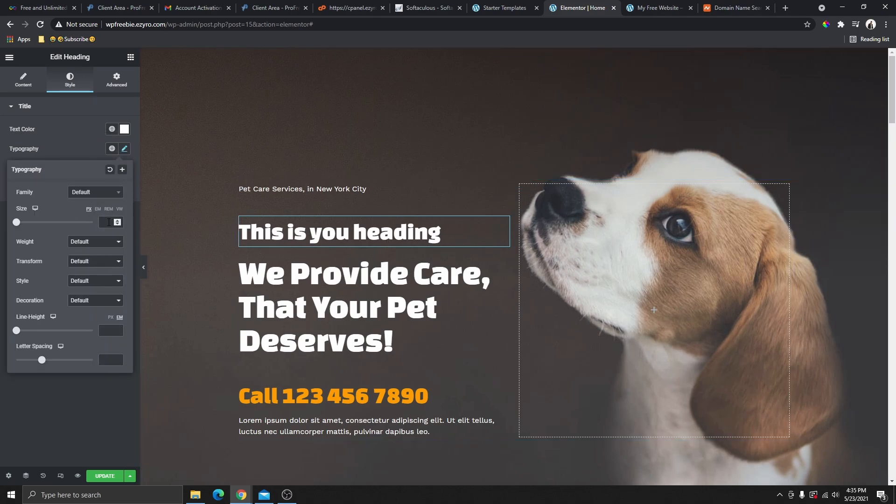
{"action": "left_click", "coordinate": [97, 197]}
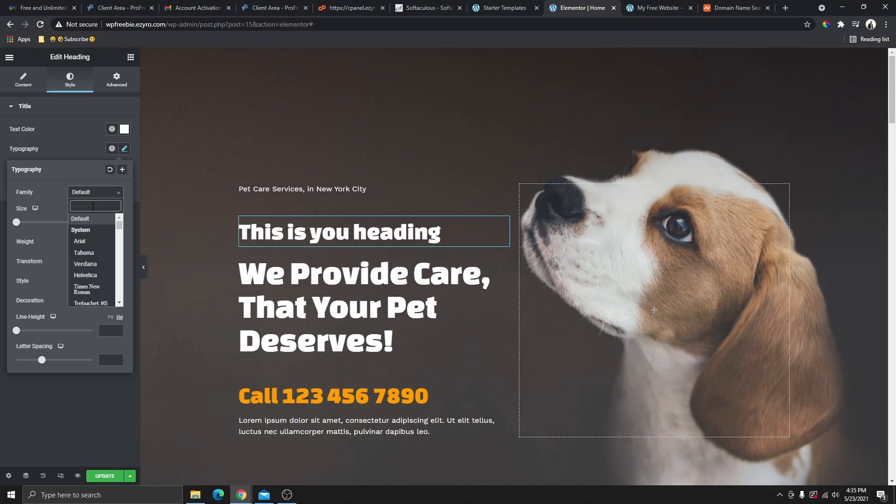
{"action": "type", "text": "roboto"}
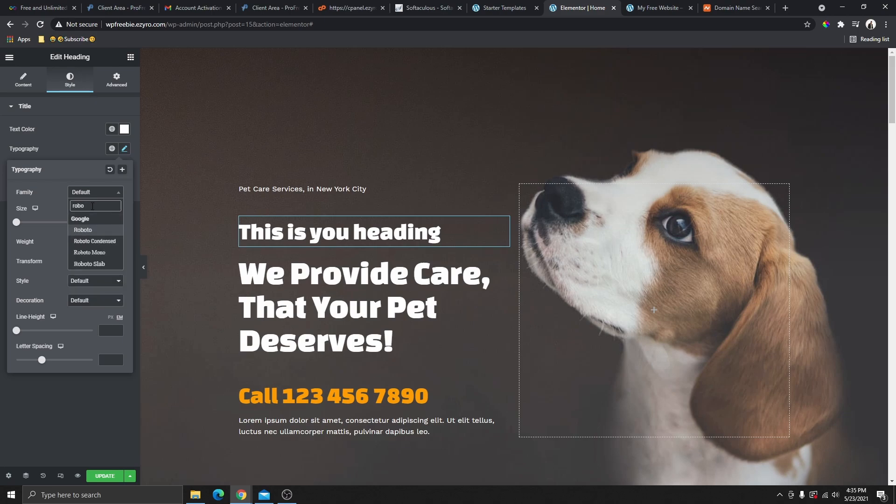
{"action": "left_click", "coordinate": [83, 235]}
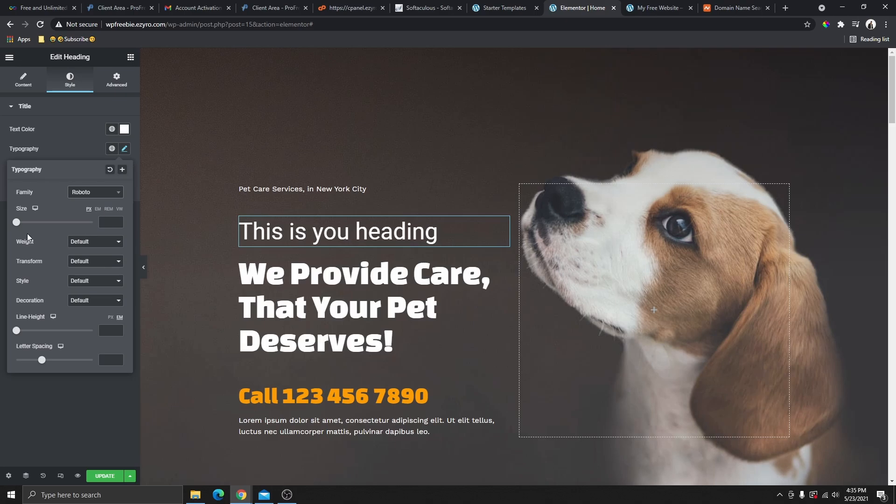
Set the new heading's desktop font size to 50 px.
{"action": "left_click_drag", "start_coordinate": [18, 226], "coordinate": [36, 234]}
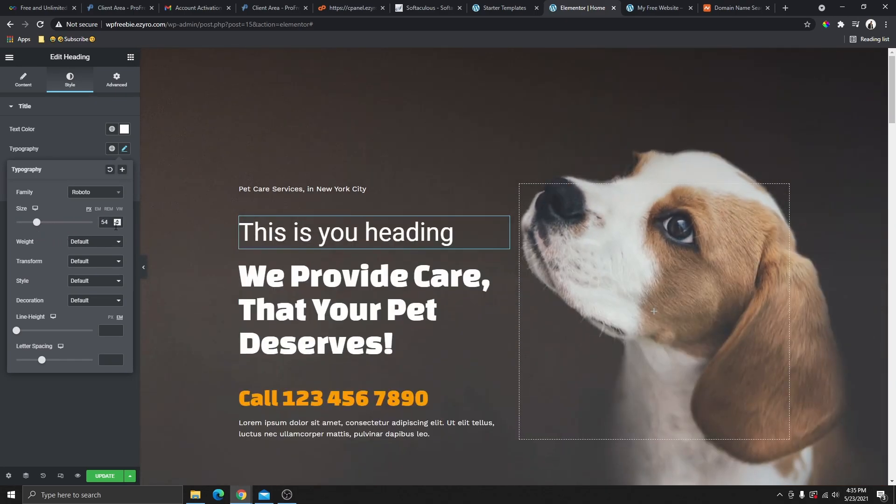
{"action": "left_click", "coordinate": [117, 224]}
{"action": "left_click", "coordinate": [117, 224]}
{"action": "left_click", "coordinate": [117, 224]}
{"action": "left_click", "coordinate": [117, 224]}
{"action": "left_click", "coordinate": [117, 225]}
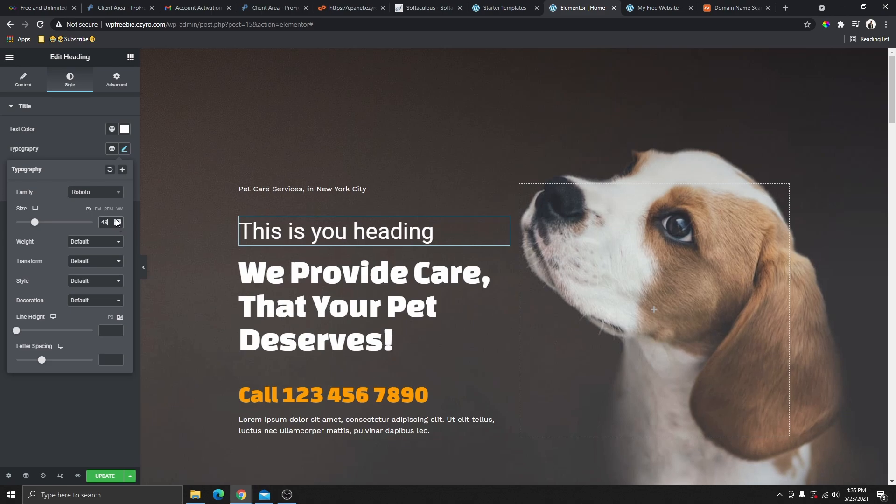
{"action": "left_click", "coordinate": [117, 220]}
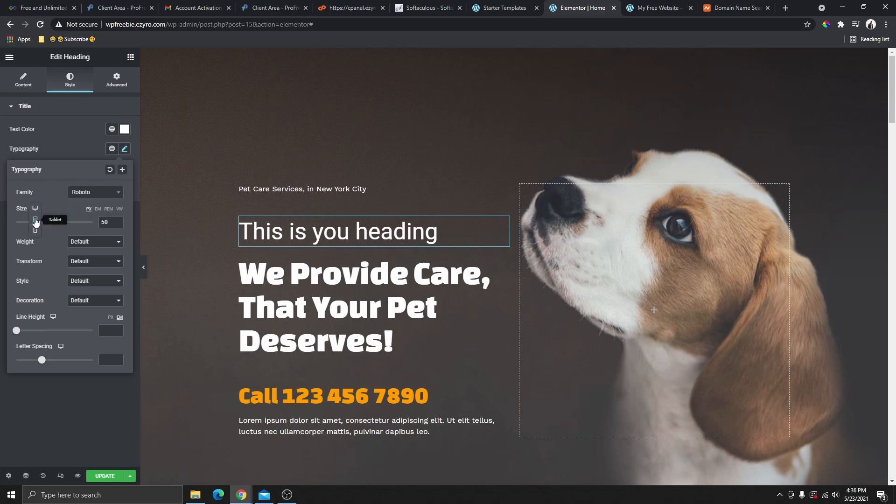
Check the new heading in the tablet view, and set its mobile font size to 25 px.
{"action": "left_click", "coordinate": [35, 218]}
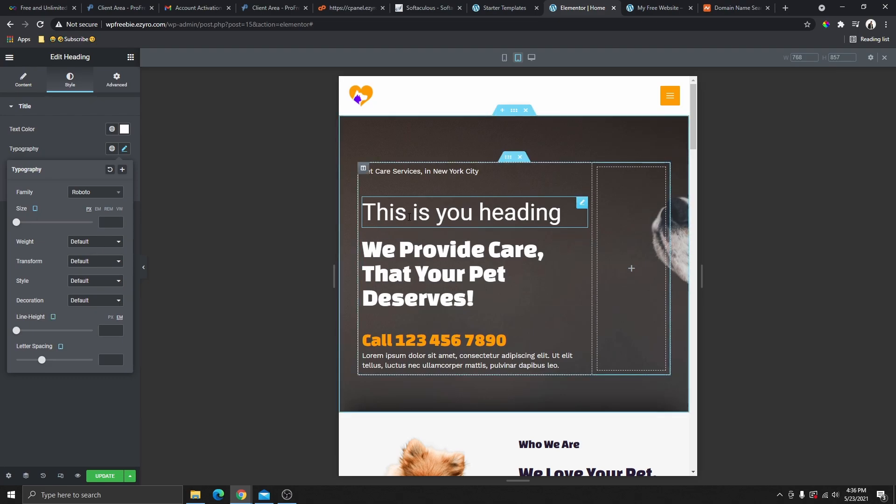
{"action": "left_click", "coordinate": [35, 208]}
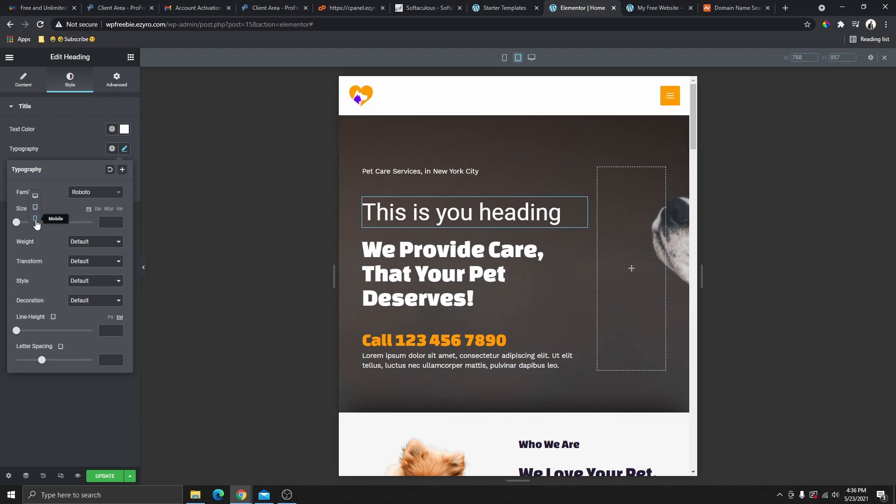
{"action": "left_click", "coordinate": [36, 220]}
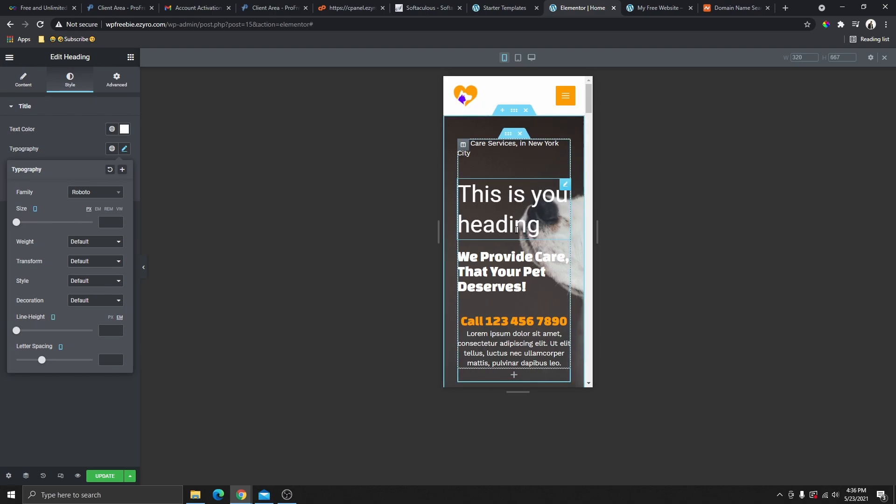
{"action": "left_click_drag", "start_coordinate": [17, 222], "coordinate": [28, 227]}
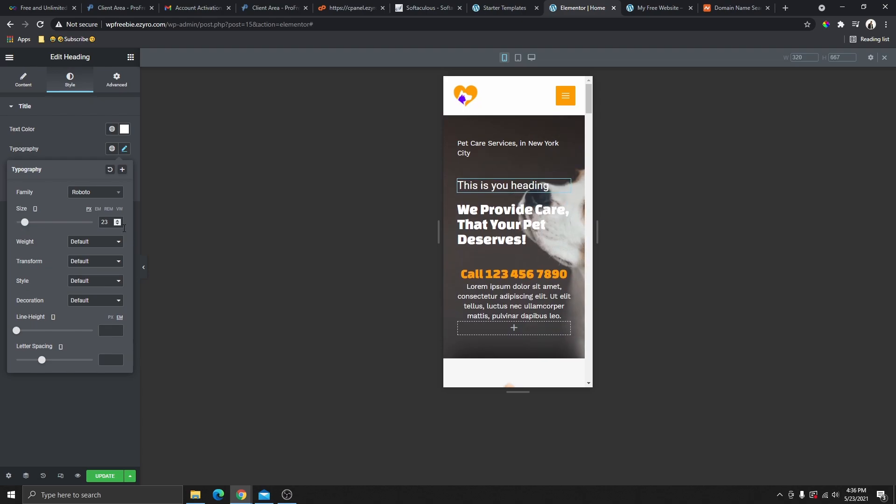
{"action": "left_click", "coordinate": [117, 221]}
{"action": "left_click", "coordinate": [118, 221]}
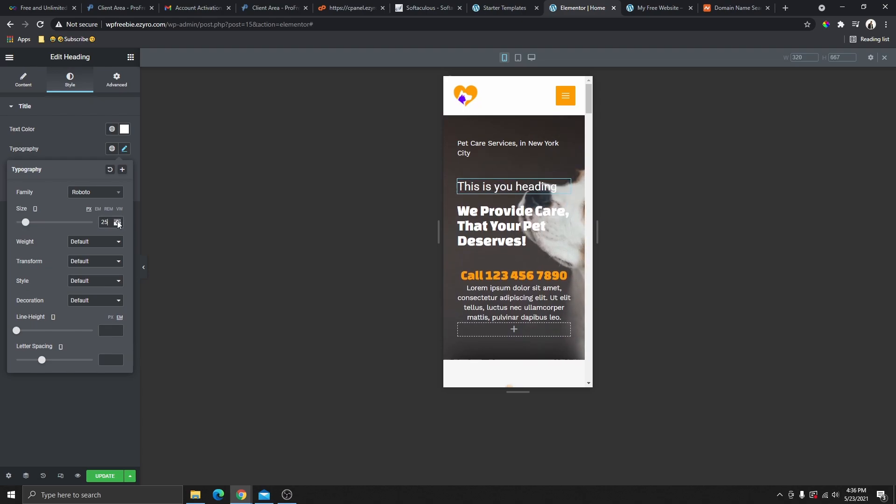
Delete the added heading in the desktop view, and reword the main heading to "We Provide Care, That Your Pet Will Love".
{"action": "left_click", "coordinate": [36, 209]}
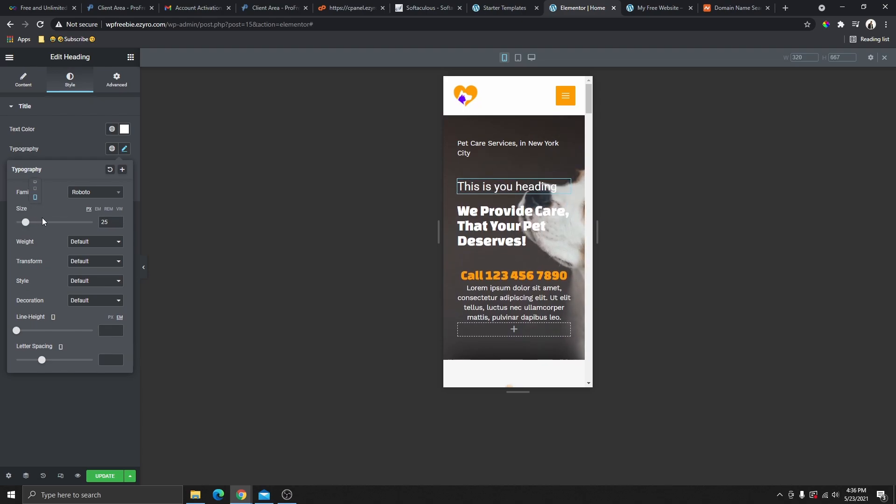
{"action": "left_click", "coordinate": [36, 186]}
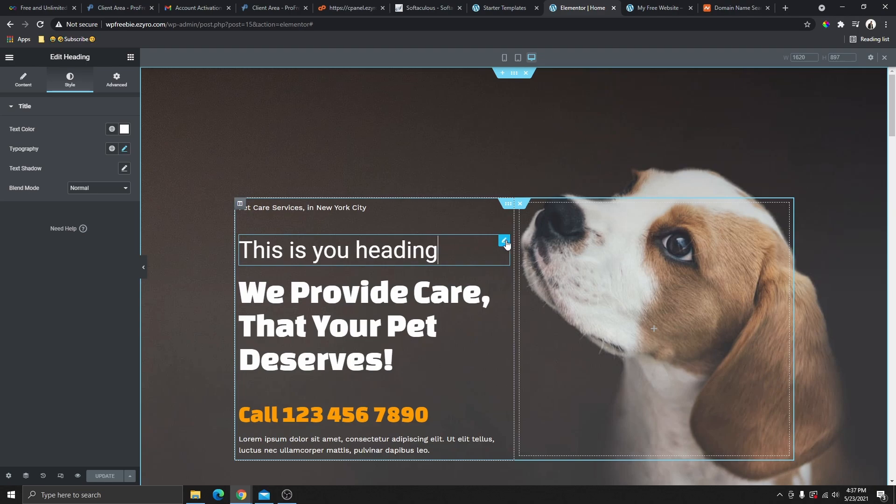
{"action": "right_click", "coordinate": [504, 242]}
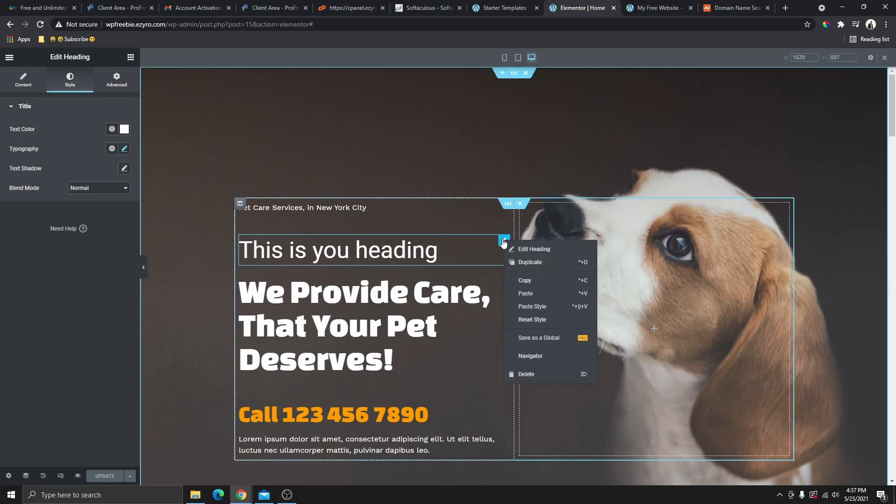
{"action": "left_click", "coordinate": [533, 375]}
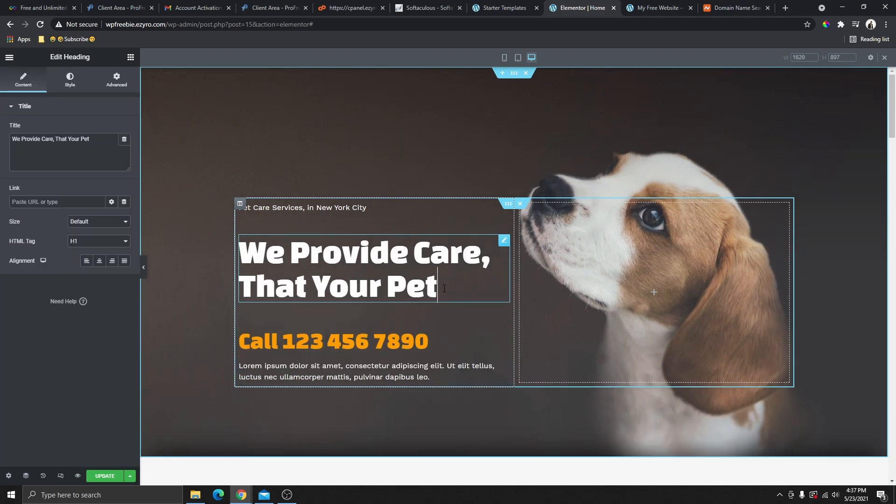
{"action": "type", "text": "Will Love"}
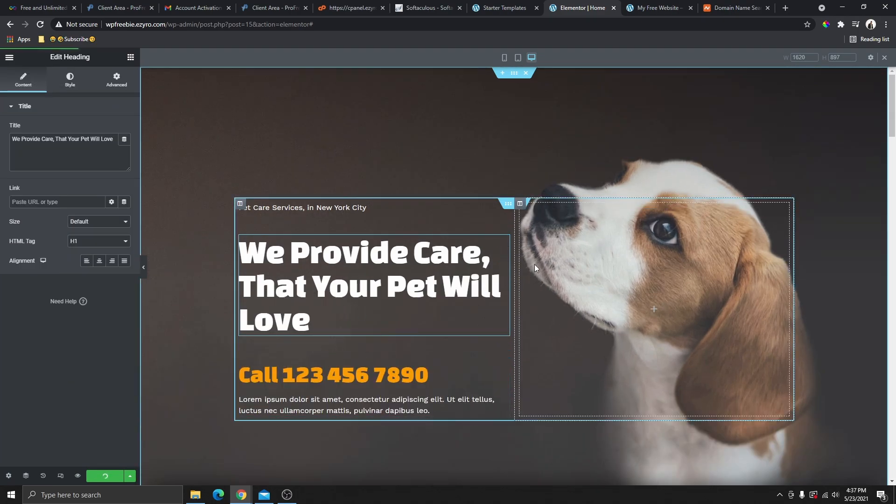
Try the custom color #AA3F3F on the main heading's text, and set it to the global Accent color instead.
{"action": "left_click", "coordinate": [70, 79]}
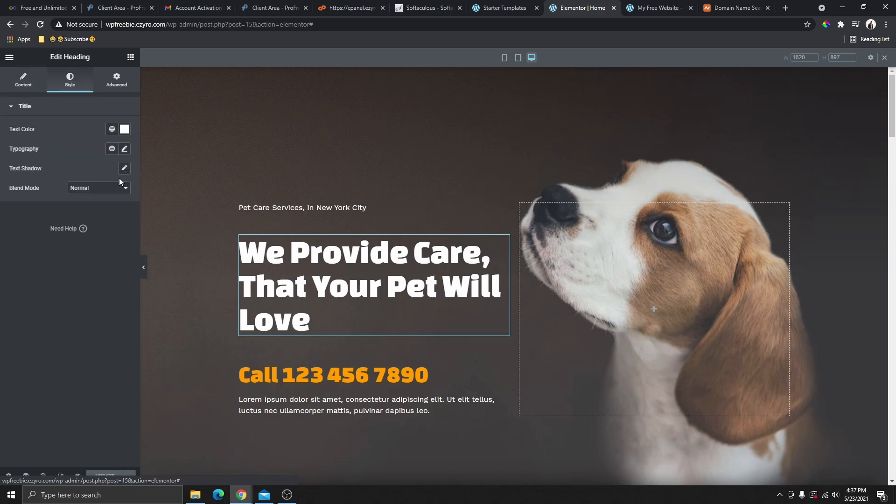
{"action": "left_click", "coordinate": [123, 129]}
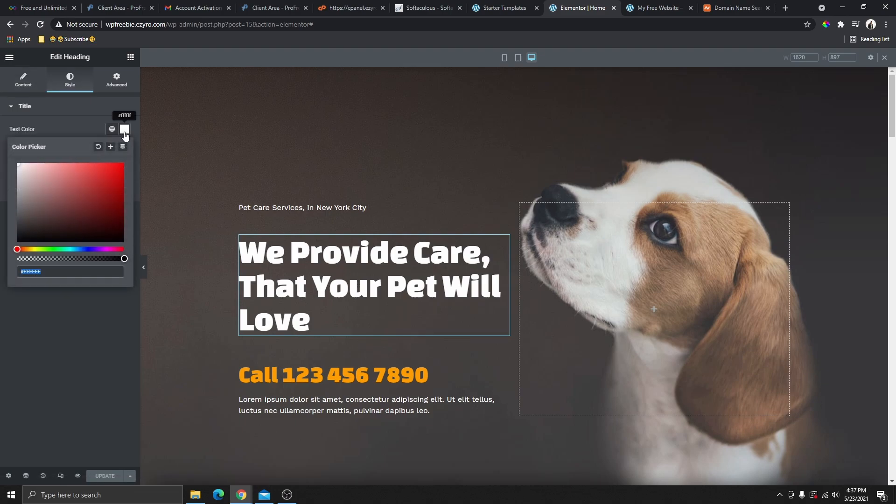
{"action": "left_click", "coordinate": [105, 182]}
{"action": "mouse_move", "coordinate": [105, 182]}
{"action": "left_mouse_down"}
{"action": "mouse_move", "coordinate": [37, 194]}
{"action": "mouse_move", "coordinate": [85, 190]}
{"action": "left_mouse_up"}
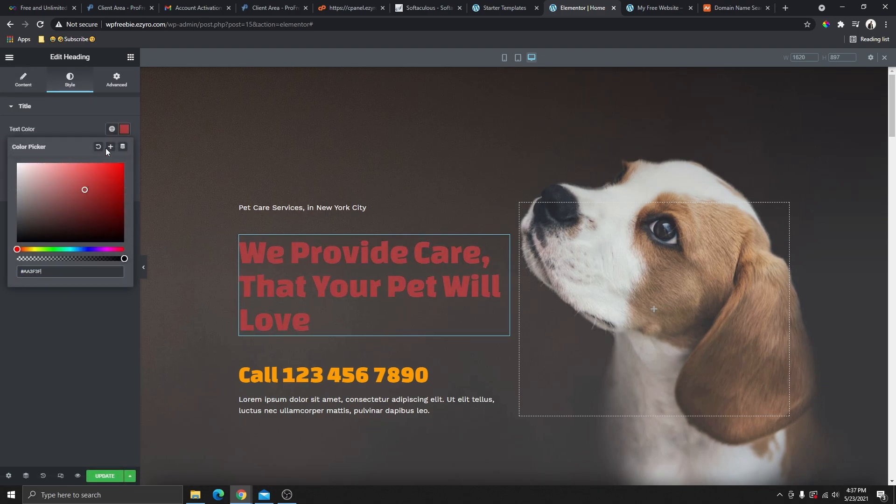
{"action": "left_click", "coordinate": [112, 130]}
{"action": "scroll", "coordinate": [79, 271], "scroll_direction": "down", "scroll_amount": 2}
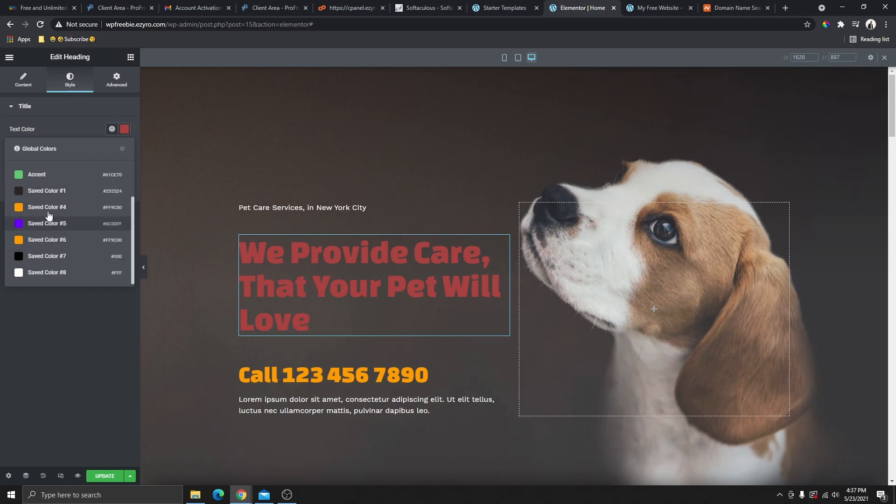
{"action": "left_click", "coordinate": [33, 174]}
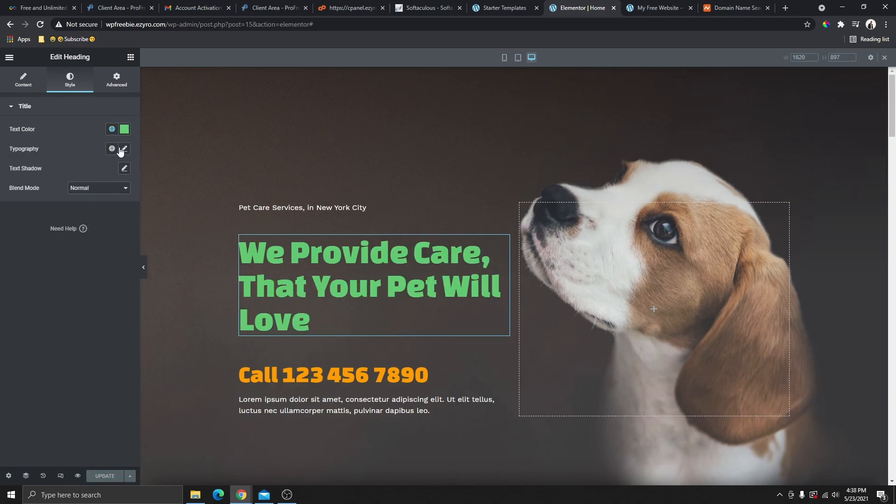
Check the main heading in the tablet view, and set its mobile font size to 26 px and line height to 1.3 em.
{"action": "left_click", "coordinate": [125, 151]}
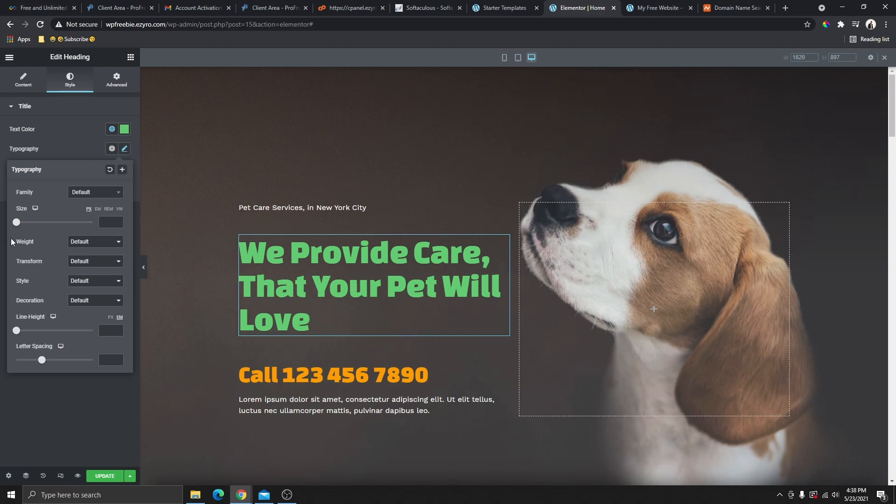
{"action": "left_click", "coordinate": [35, 210]}
{"action": "left_click", "coordinate": [35, 220]}
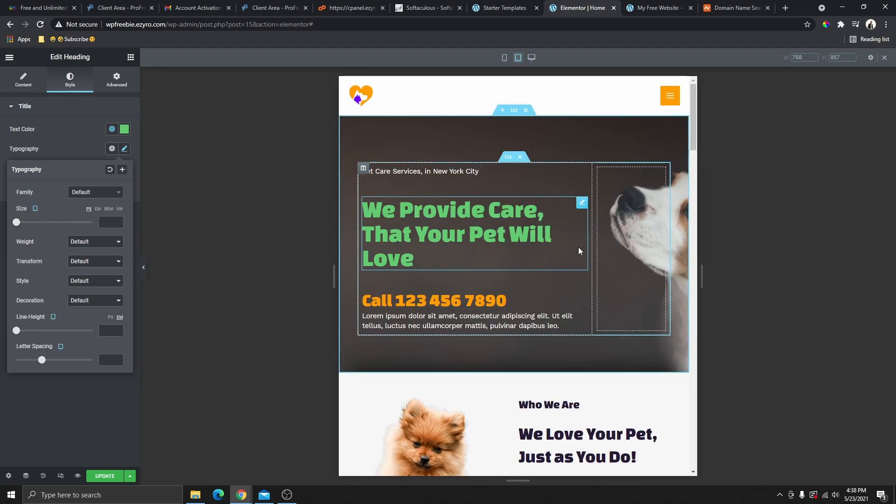
{"action": "left_click", "coordinate": [35, 209]}
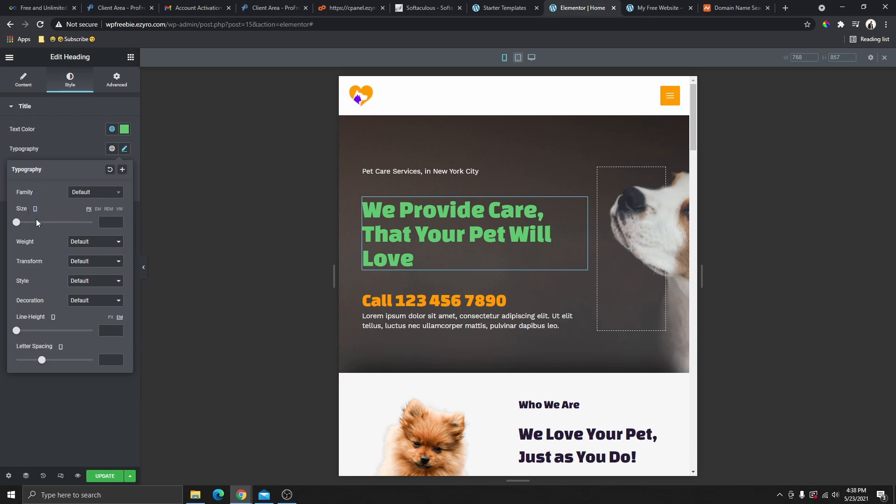
{"action": "left_click", "coordinate": [36, 219]}
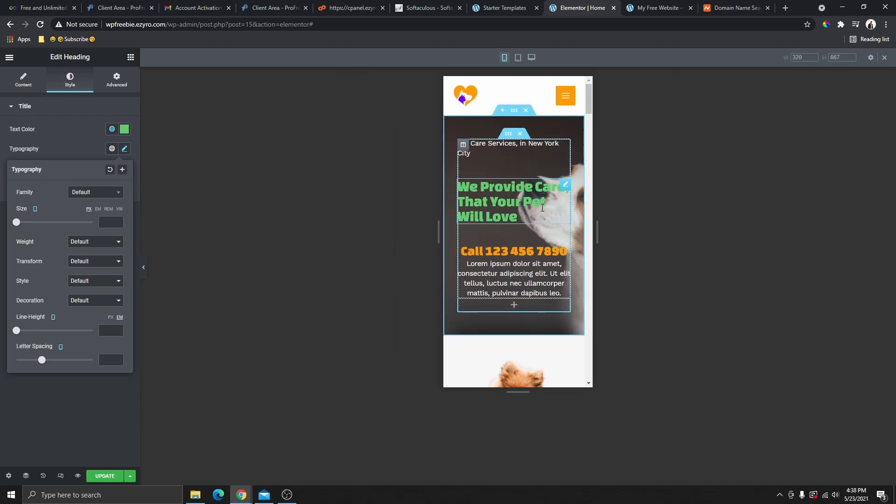
{"action": "left_click_drag", "start_coordinate": [16, 227], "coordinate": [26, 227]}
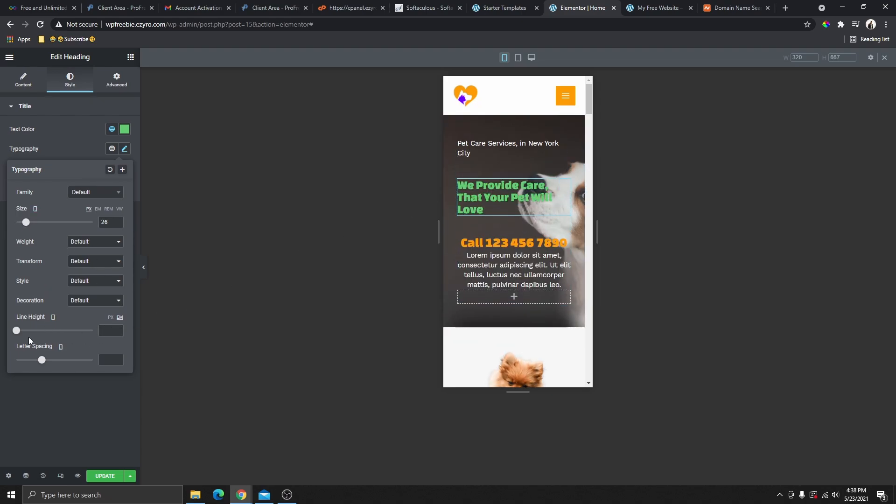
{"action": "left_click_drag", "start_coordinate": [17, 335], "coordinate": [26, 339]}
{"action": "left_click", "coordinate": [118, 328]}
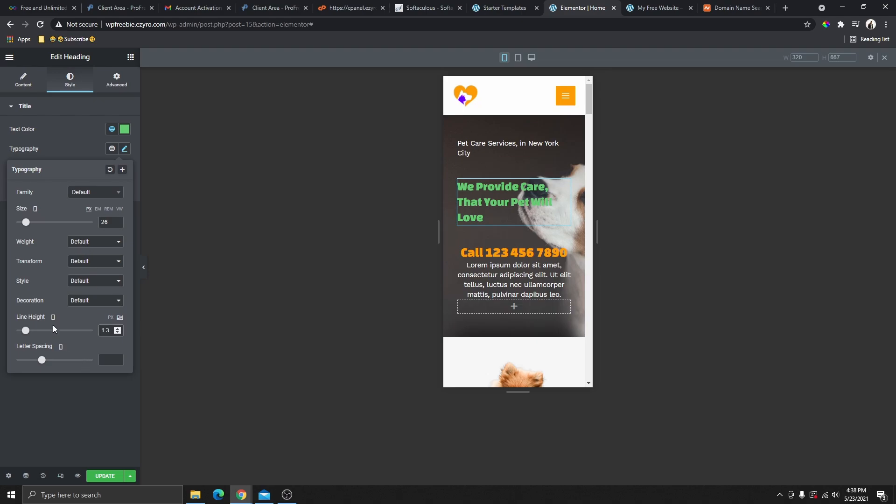
Set the main heading's text transform to Uppercase.
{"action": "left_click", "coordinate": [94, 261]}
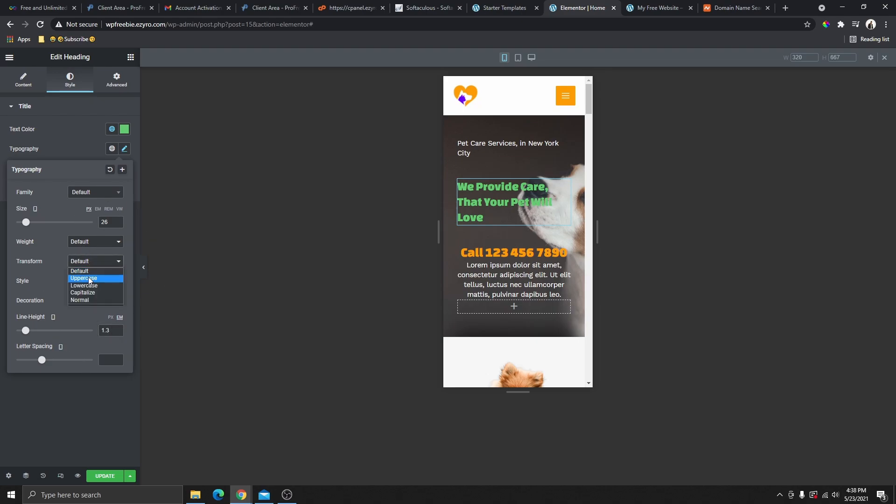
{"action": "left_click", "coordinate": [90, 280]}
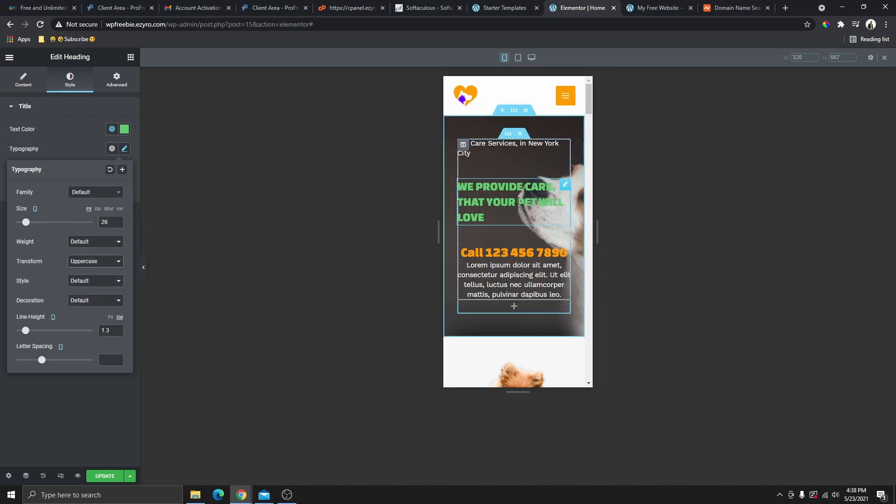
{"action": "left_click", "coordinate": [86, 264]}
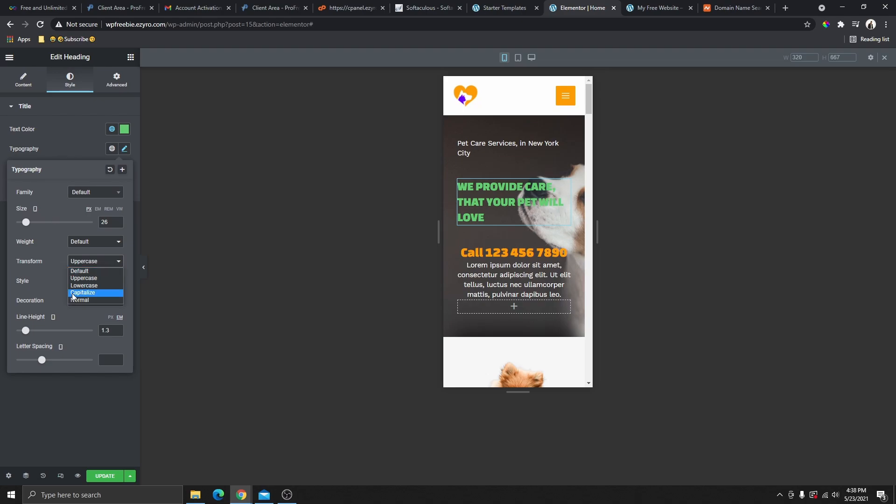
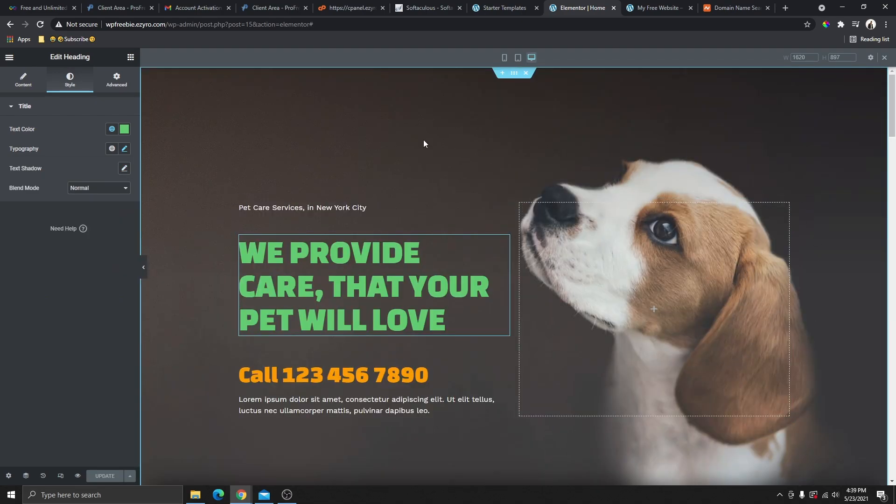
Select the hero section in the desktop view and remove its background image.
{"action": "scroll", "coordinate": [720, 193], "scroll_direction": "down", "scroll_amount": 3}
{"action": "scroll", "coordinate": [734, 288], "scroll_direction": "up", "scroll_amount": 3}
{"action": "left_click", "coordinate": [514, 73]}
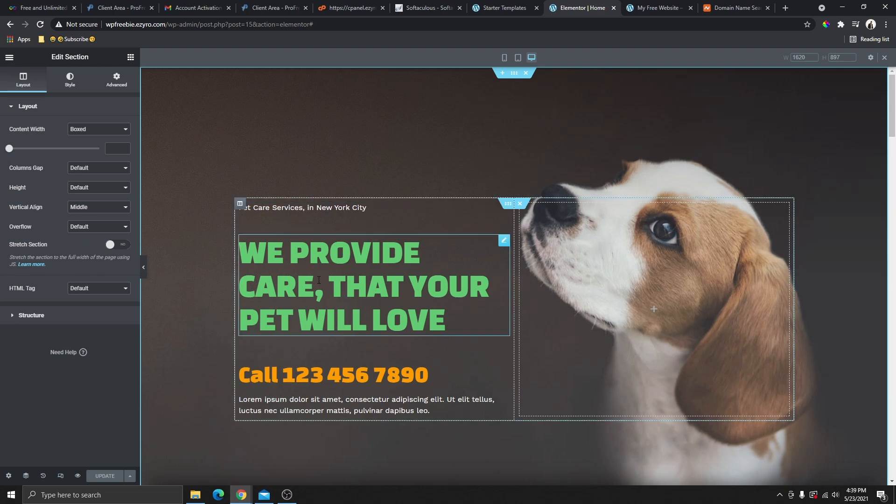
{"action": "scroll", "coordinate": [666, 131], "scroll_direction": "down", "scroll_amount": 3}
{"action": "scroll", "coordinate": [539, 139], "scroll_direction": "up", "scroll_amount": 3}
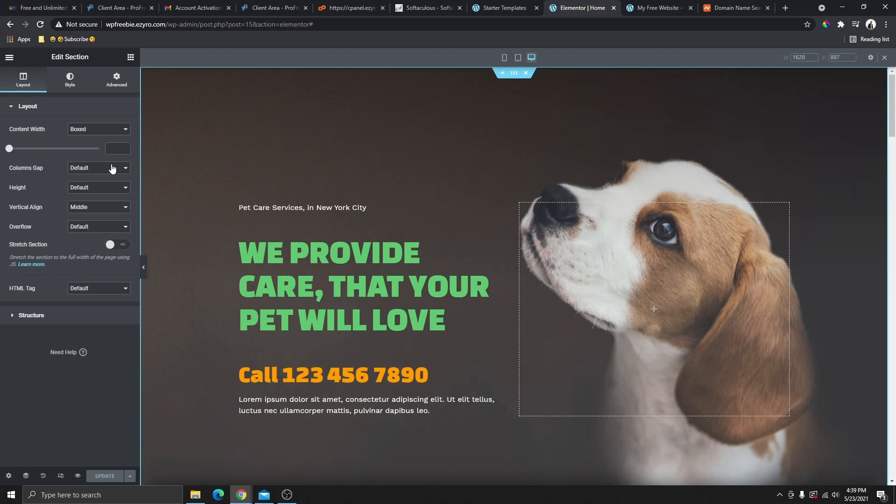
{"action": "left_click", "coordinate": [70, 82]}
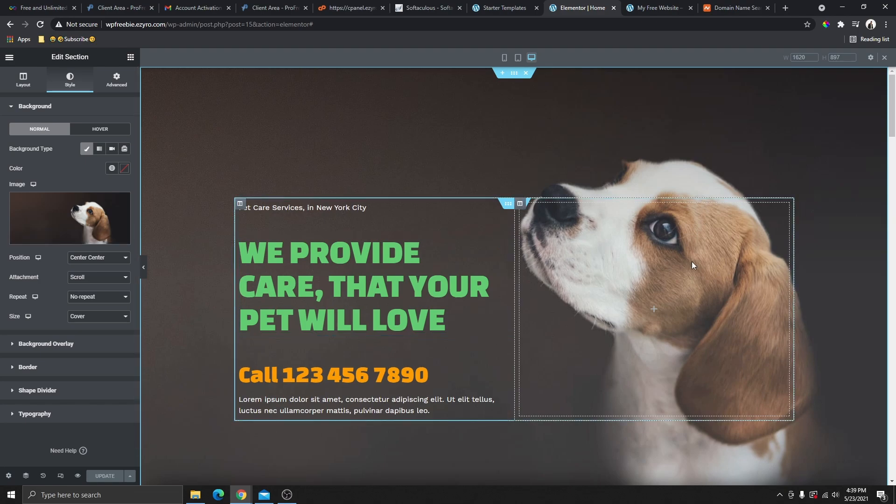
{"action": "left_click", "coordinate": [121, 202]}
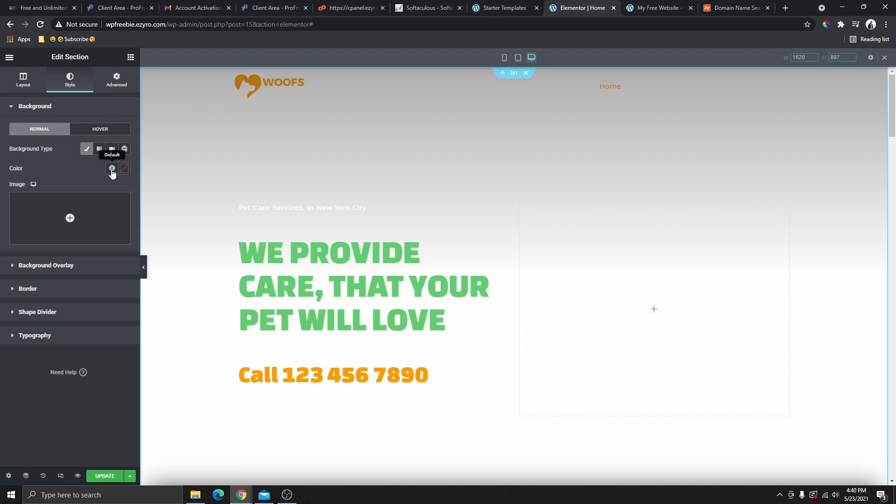
Try the global Saved Color #1 as the hero section's background color, and replace it with a custom black.
{"action": "left_click", "coordinate": [112, 169]}
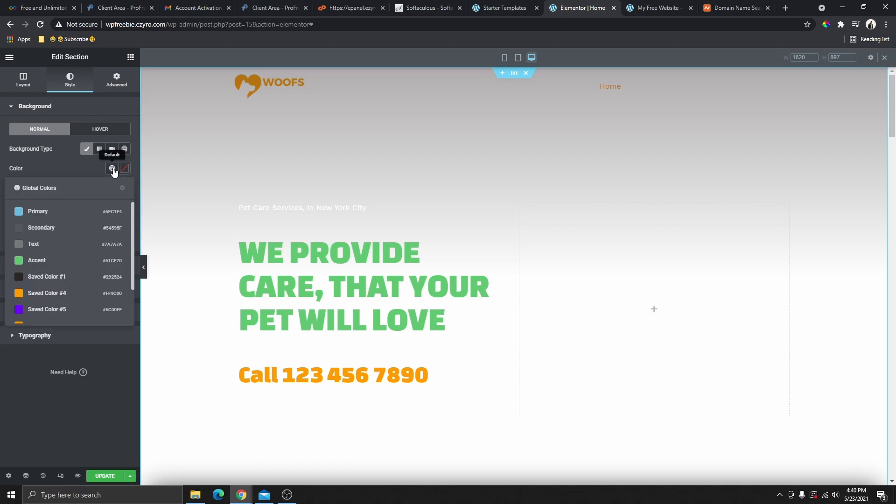
{"action": "left_click", "coordinate": [55, 278]}
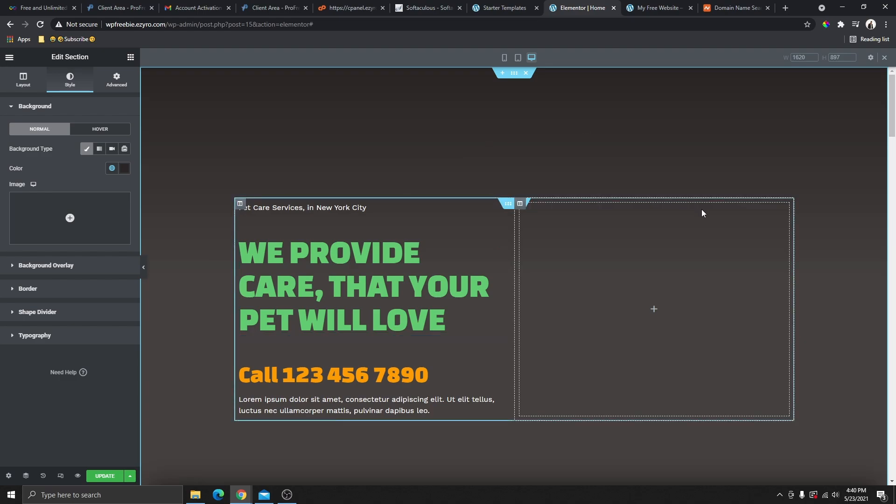
{"action": "left_click", "coordinate": [124, 168]}
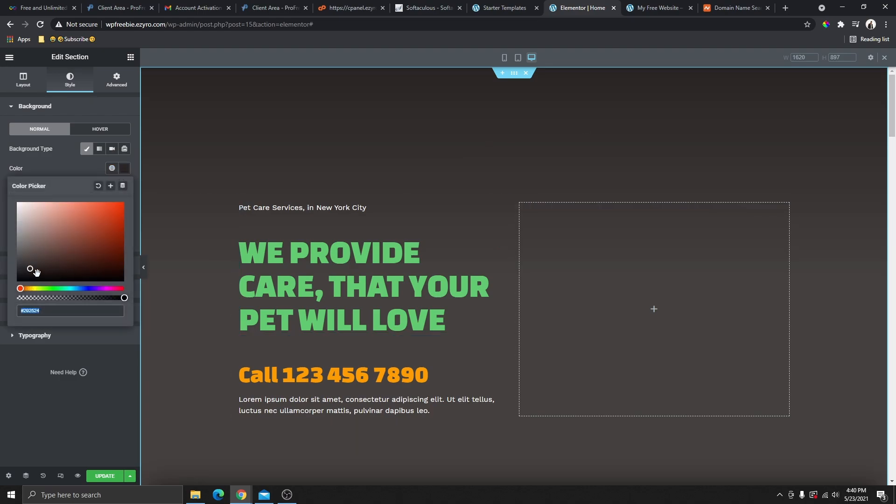
{"action": "left_click_drag", "start_coordinate": [30, 268], "coordinate": [10, 290]}
{"action": "left_click", "coordinate": [7, 290]}
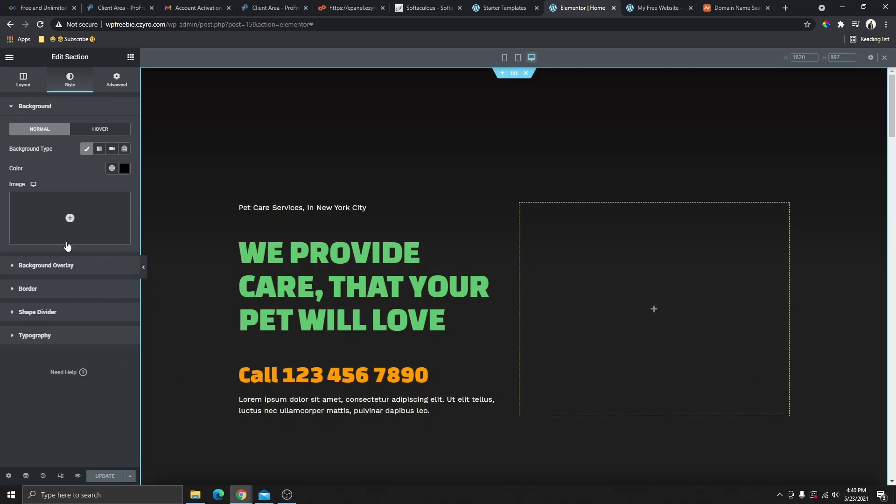
Insert the jumping dog image video-bg-free-img.jpg from the media library as the hero section's background.
{"action": "left_click", "coordinate": [67, 224]}
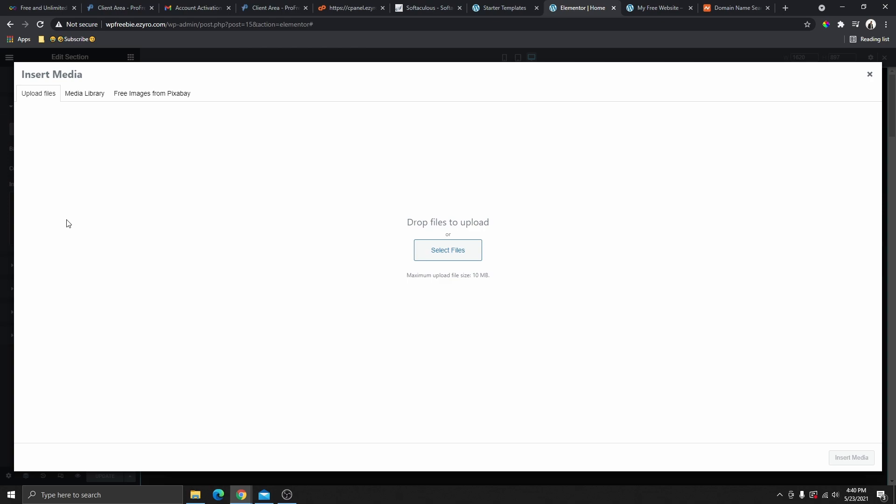
{"action": "left_click", "coordinate": [83, 94]}
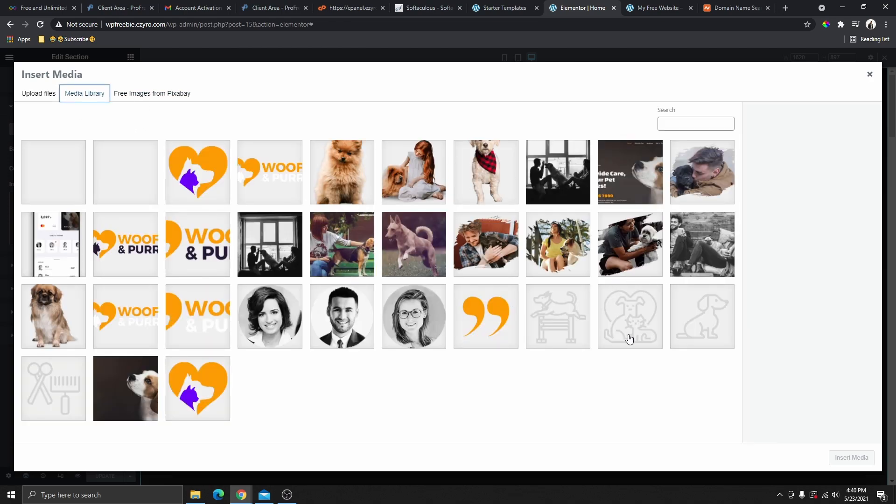
{"action": "left_click", "coordinate": [38, 93]}
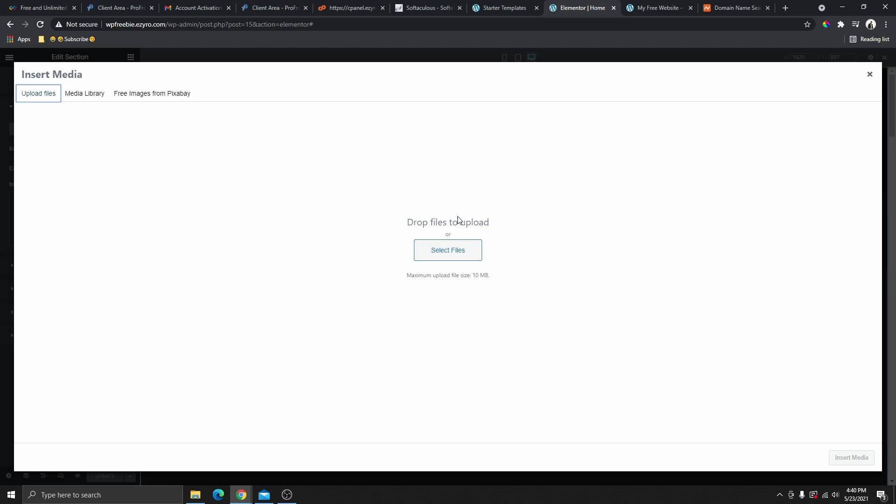
{"action": "left_click", "coordinate": [83, 95]}
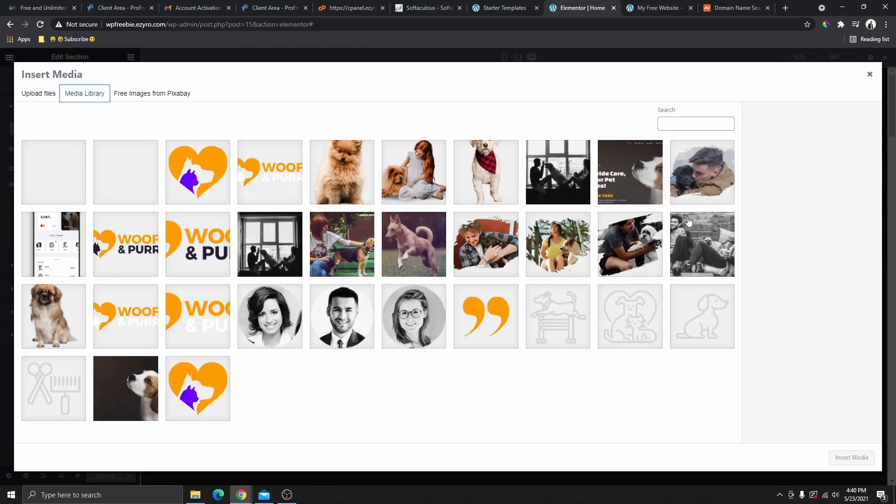
{"action": "left_click", "coordinate": [413, 245]}
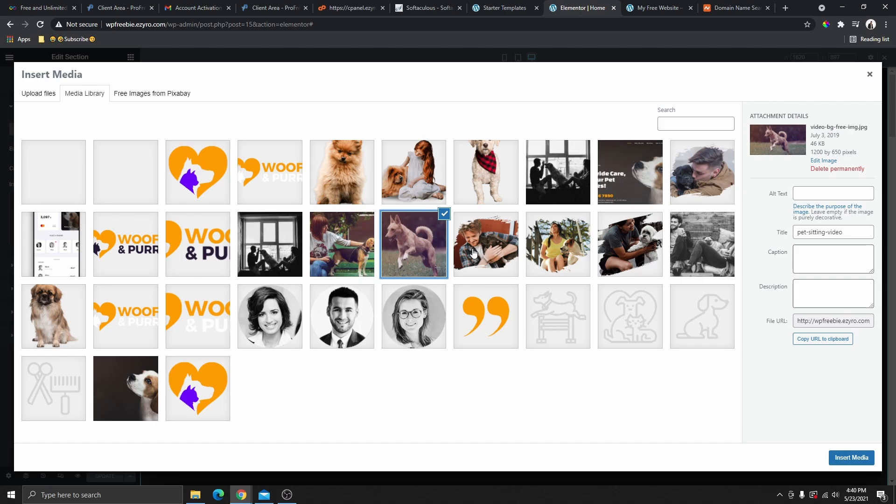
{"action": "left_click", "coordinate": [868, 457]}
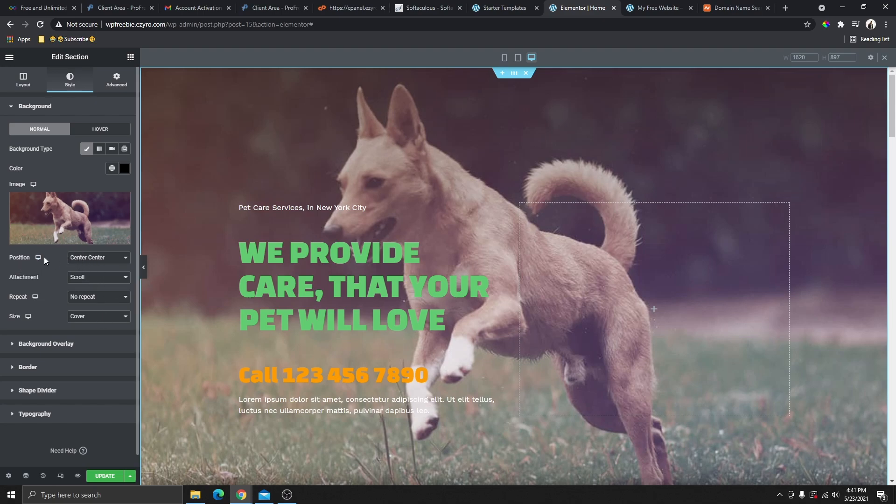
Try the Center Right position for the hero section's background image, and set it to Center Left.
{"action": "left_click", "coordinate": [80, 260]}
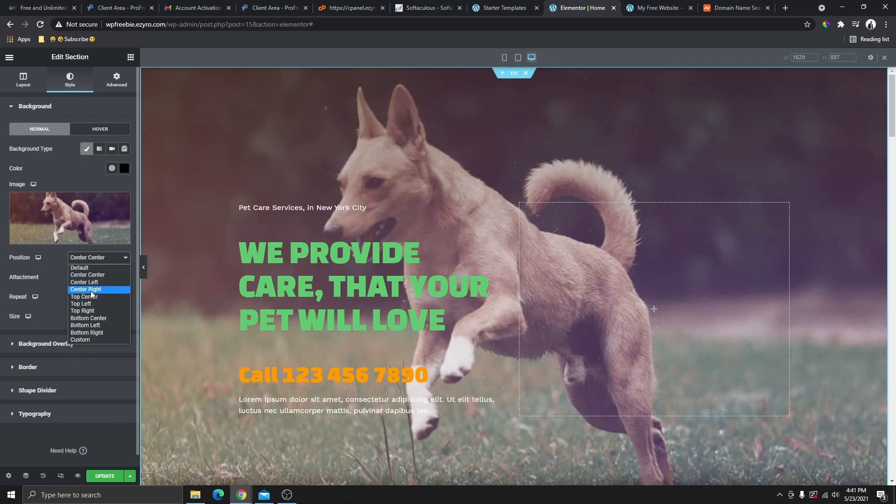
{"action": "left_click", "coordinate": [90, 290]}
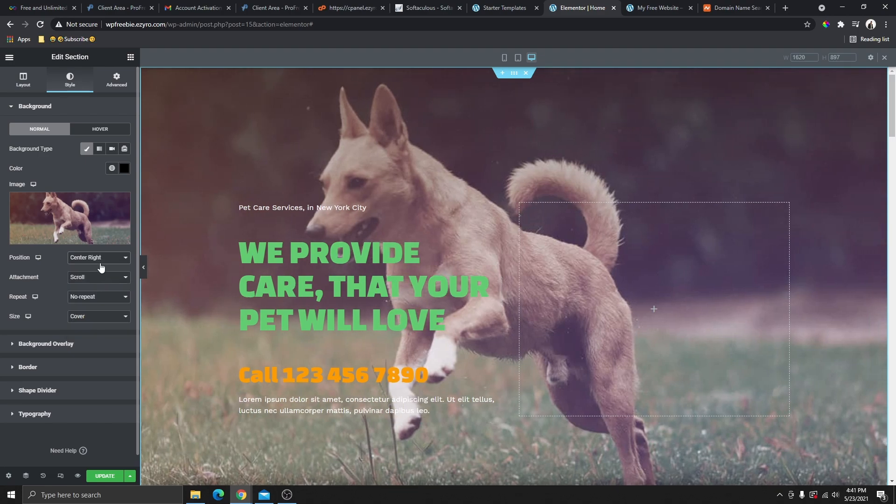
{"action": "left_click", "coordinate": [101, 267]}
{"action": "left_click", "coordinate": [97, 282]}
Try tiling the hero section's background image with the Repeat option and the Default size.
{"action": "left_click", "coordinate": [99, 298]}
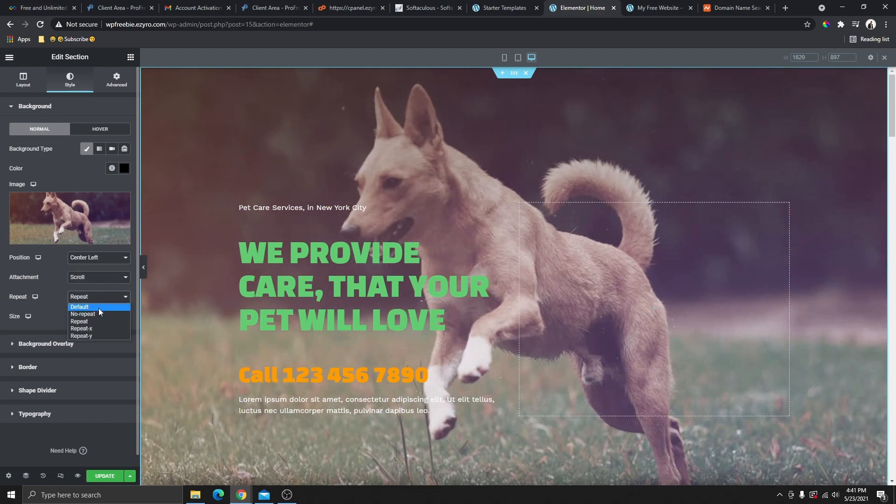
{"action": "left_click", "coordinate": [92, 314]}
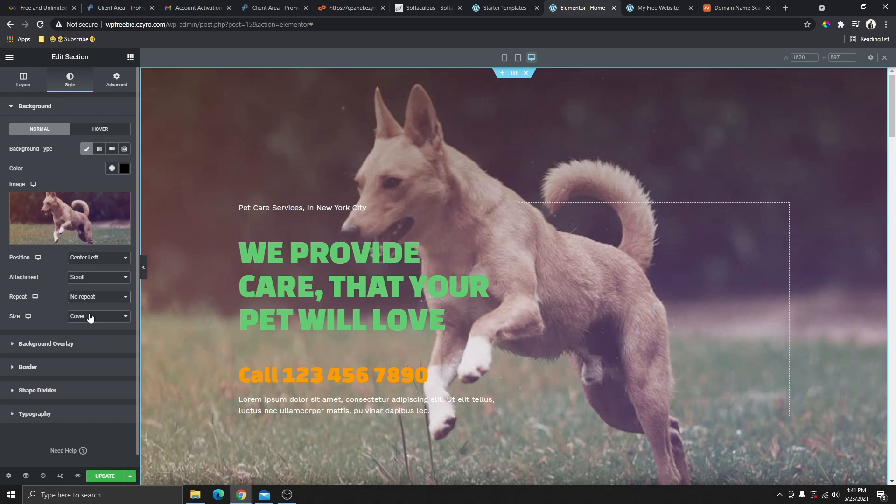
{"action": "left_click", "coordinate": [93, 297]}
{"action": "left_click", "coordinate": [92, 322]}
{"action": "left_click", "coordinate": [92, 317]}
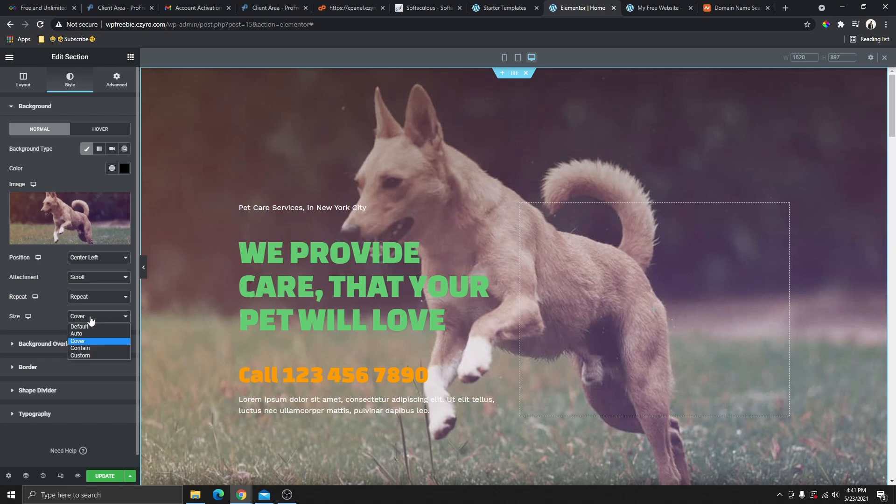
{"action": "left_click", "coordinate": [90, 325]}
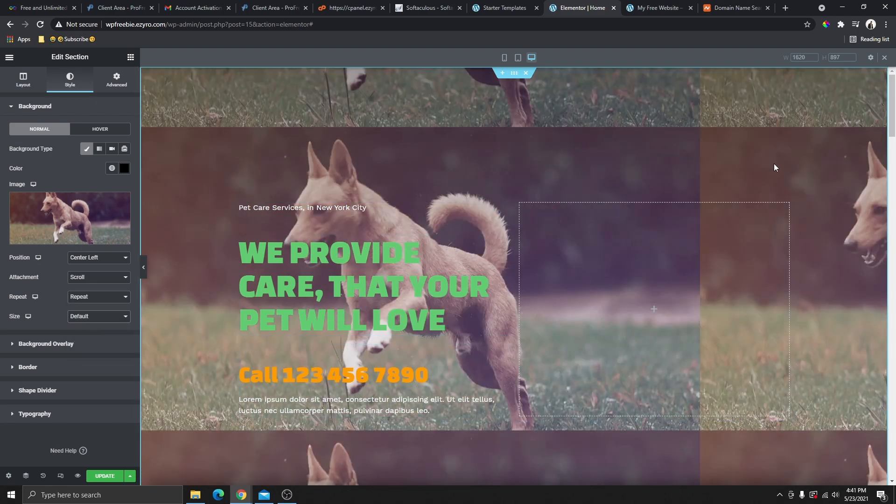
Set the hero section's background image to No-repeat with the Cover size.
{"action": "scroll", "coordinate": [747, 299], "scroll_direction": "down", "scroll_amount": 1}
{"action": "left_click", "coordinate": [90, 297]}
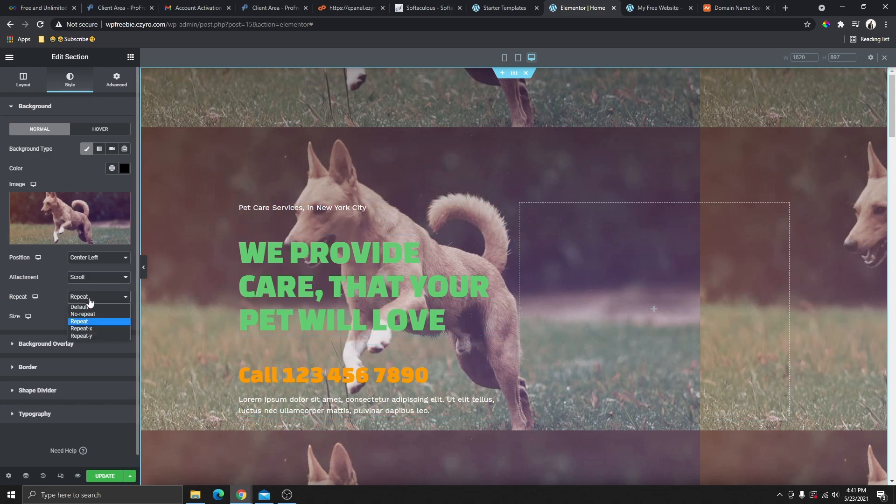
{"action": "left_click", "coordinate": [87, 315]}
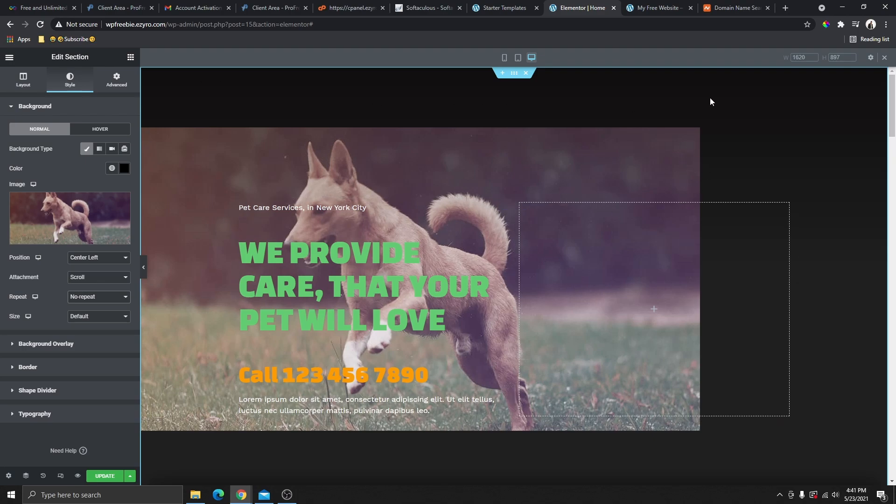
{"action": "scroll", "coordinate": [886, 311], "scroll_direction": "down", "scroll_amount": 3}
{"action": "scroll", "coordinate": [843, 262], "scroll_direction": "up", "scroll_amount": 3}
{"action": "left_click", "coordinate": [106, 322]}
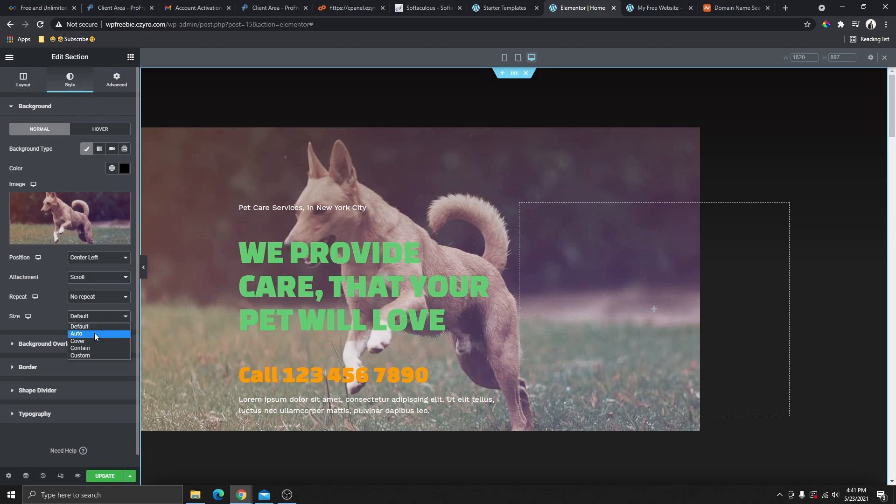
{"action": "left_click", "coordinate": [96, 339]}
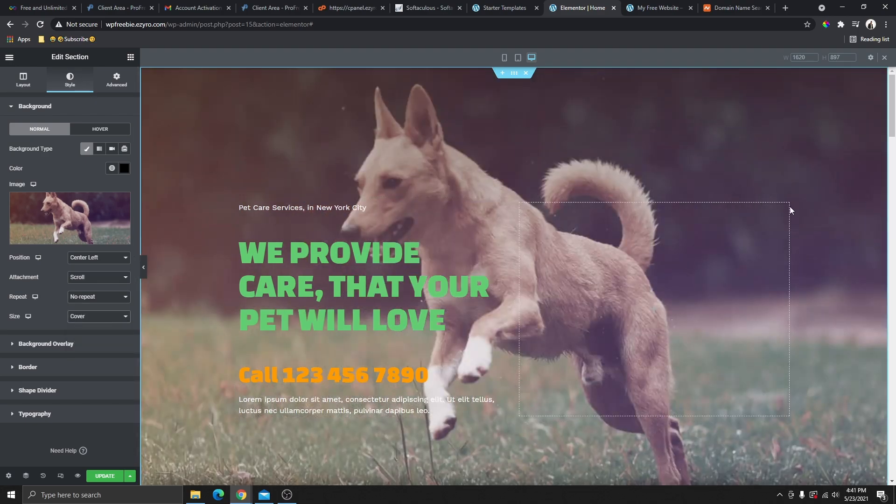
Switch the hero section's background type to Gradient and use the global Accent color as its first color.
{"action": "scroll", "coordinate": [790, 206], "scroll_direction": "down", "scroll_amount": 1}
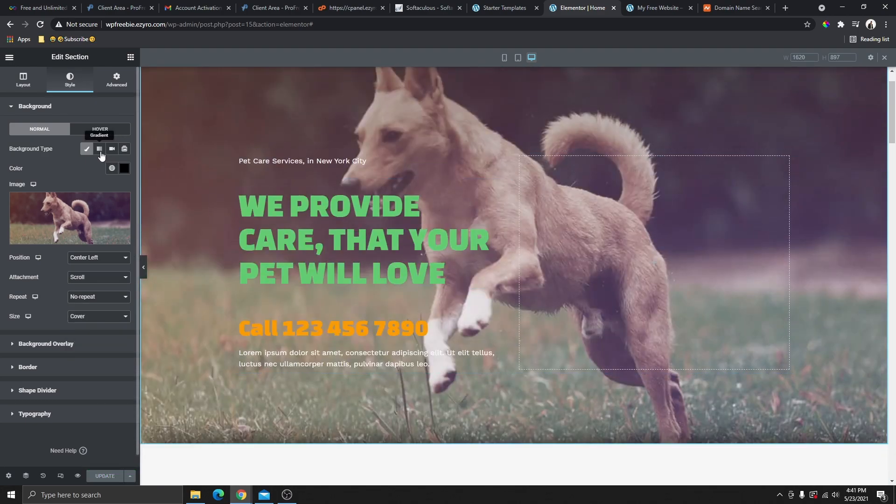
{"action": "left_click", "coordinate": [99, 149]}
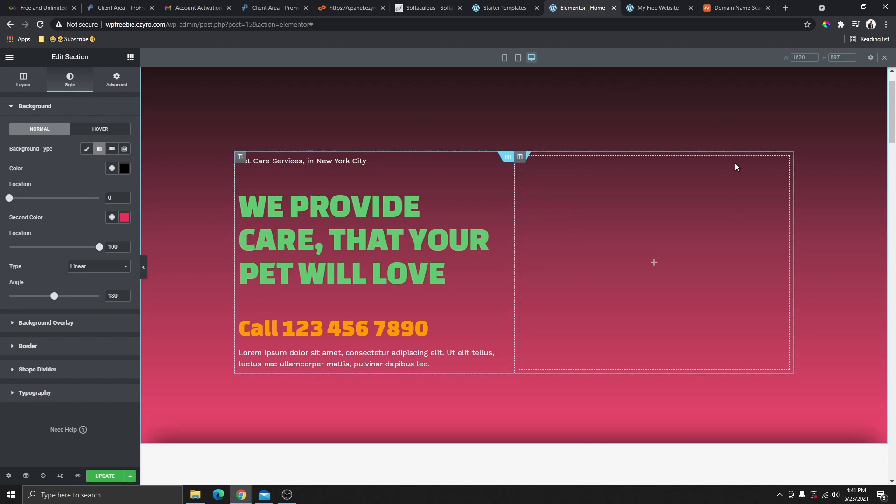
{"action": "left_click", "coordinate": [112, 169]}
{"action": "left_click", "coordinate": [46, 259]}
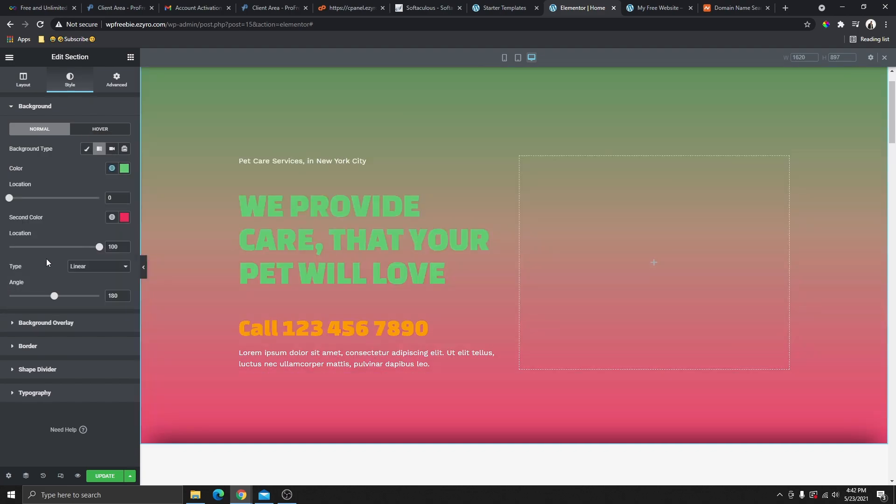
Try the global Saved Color #1 and a global orange as the gradient's second color, and choose Saved Color #1.
{"action": "left_click", "coordinate": [112, 218]}
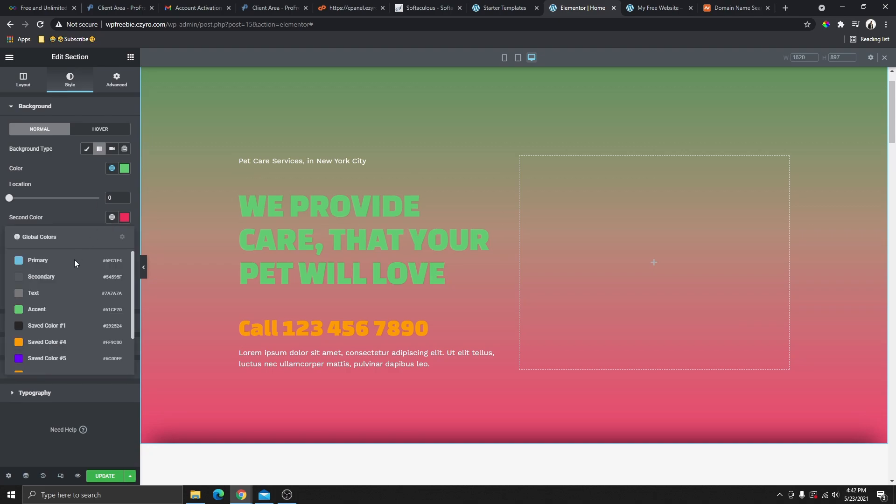
{"action": "scroll", "coordinate": [71, 280], "scroll_direction": "down", "scroll_amount": 2}
{"action": "left_click", "coordinate": [54, 286]}
{"action": "left_click", "coordinate": [112, 217]}
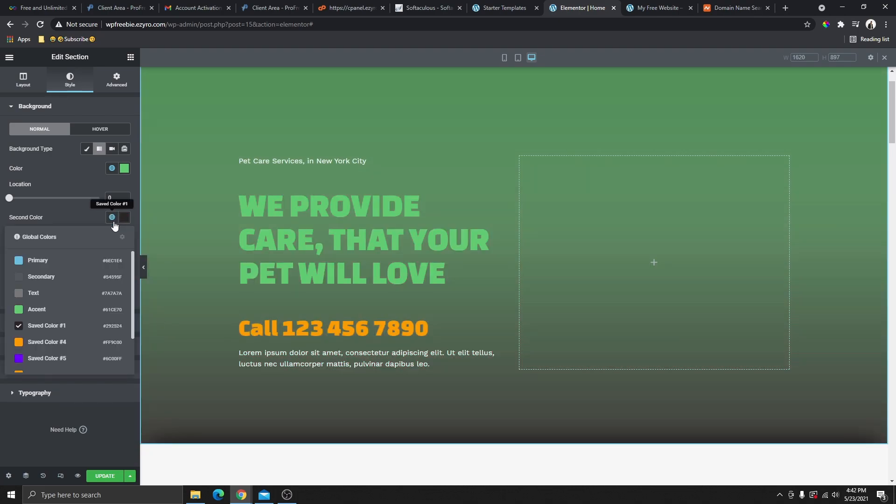
{"action": "scroll", "coordinate": [48, 327], "scroll_direction": "down", "scroll_amount": 2}
{"action": "left_click", "coordinate": [47, 329]}
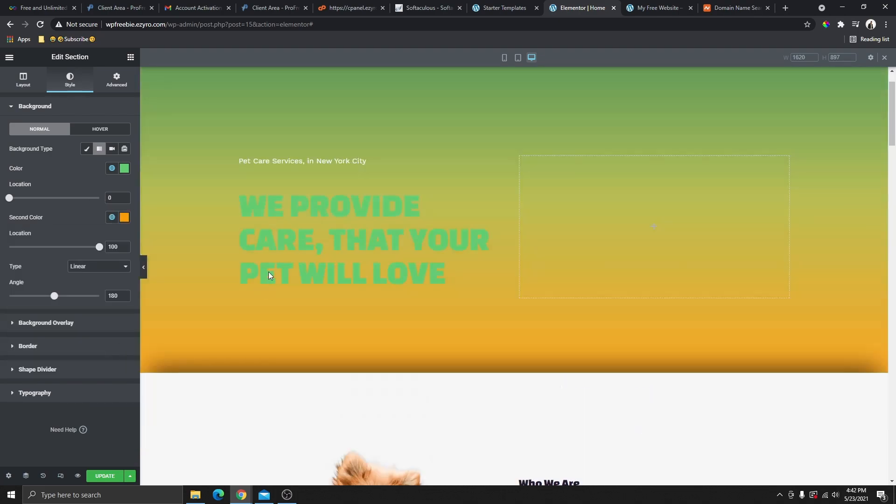
{"action": "left_click", "coordinate": [112, 217]}
{"action": "left_click", "coordinate": [60, 327]}
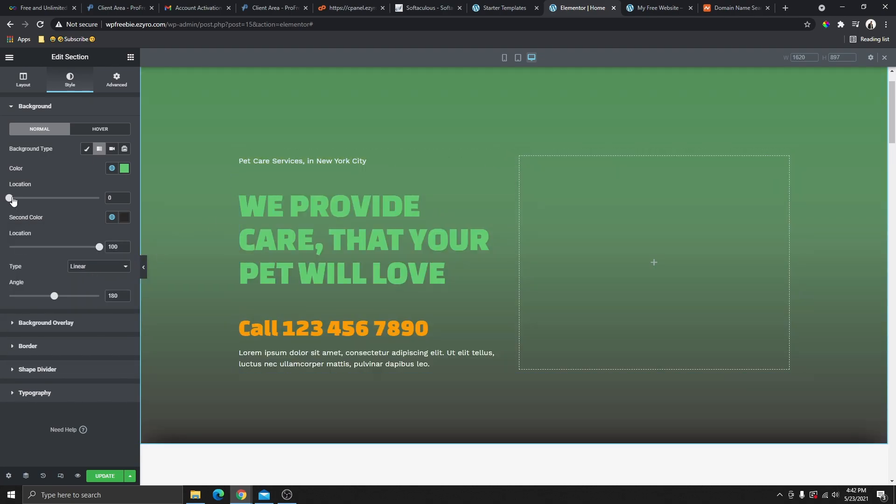
Try a first color location of 22 and an angle of 230 for the hero section's gradient.
{"action": "left_click_drag", "start_coordinate": [12, 201], "coordinate": [33, 208]}
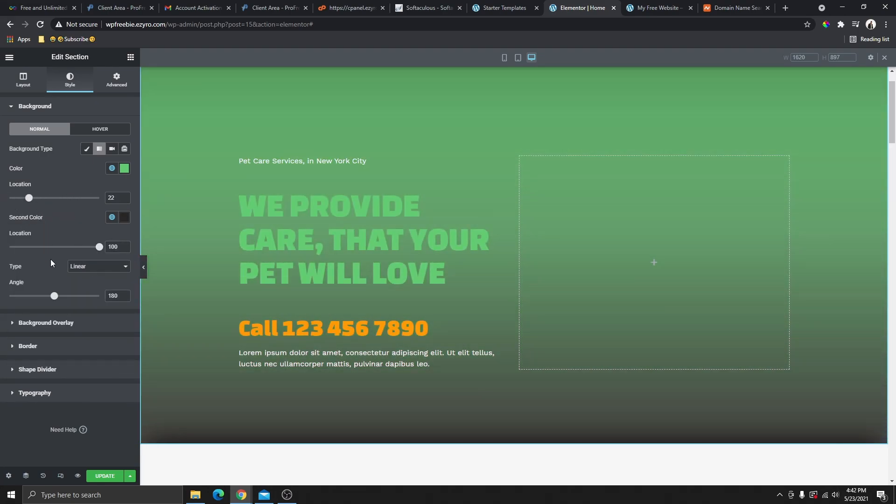
{"action": "left_click_drag", "start_coordinate": [47, 299], "coordinate": [67, 298]}
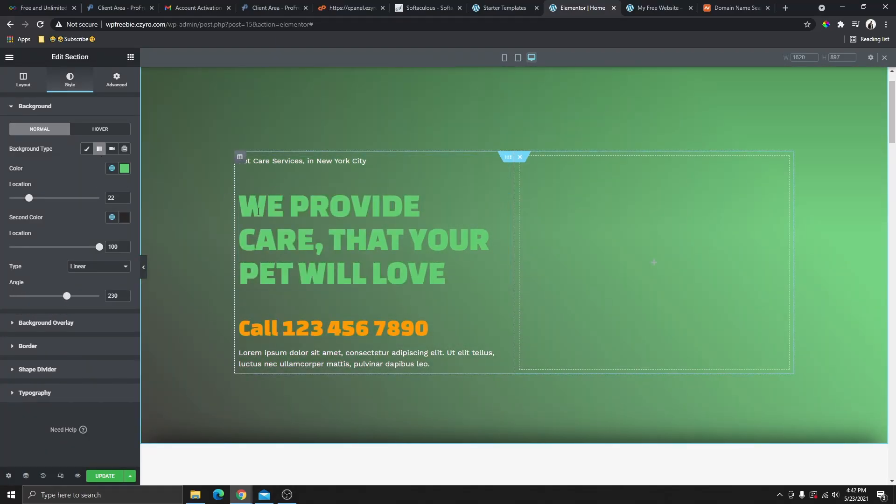
Return the hero section's background type to Classic and open its Background Overlay settings.
{"action": "left_click", "coordinate": [87, 149]}
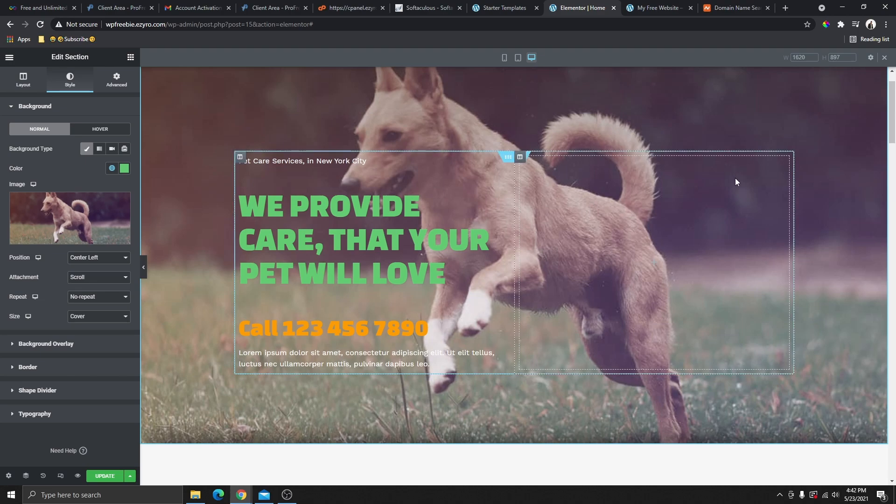
{"action": "scroll", "coordinate": [28, 337], "scroll_direction": "down", "scroll_amount": 1}
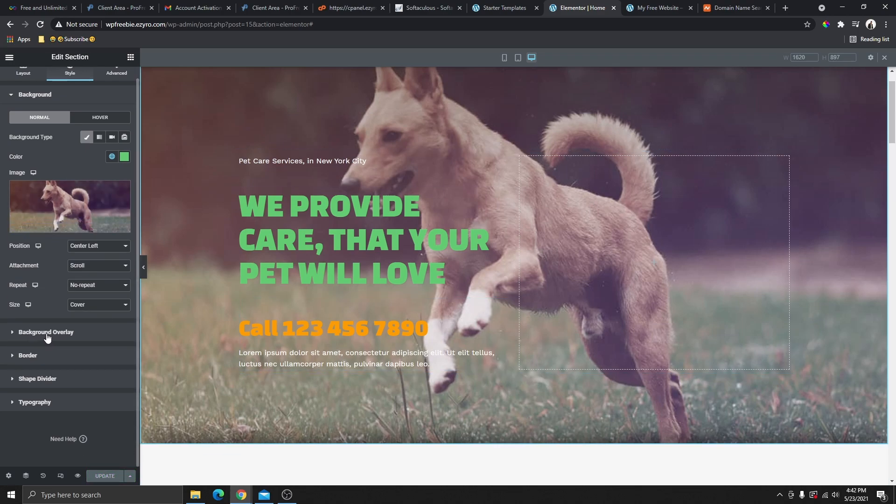
{"action": "left_click", "coordinate": [40, 333]}
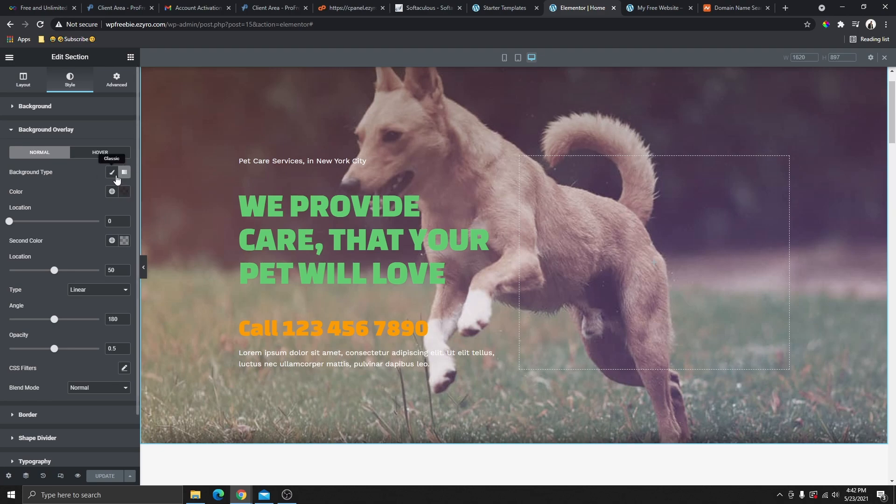
Set the hero section's background overlay to the classic type, using the beagle photo on a dark background from the media library.
{"action": "left_click", "coordinate": [112, 172]}
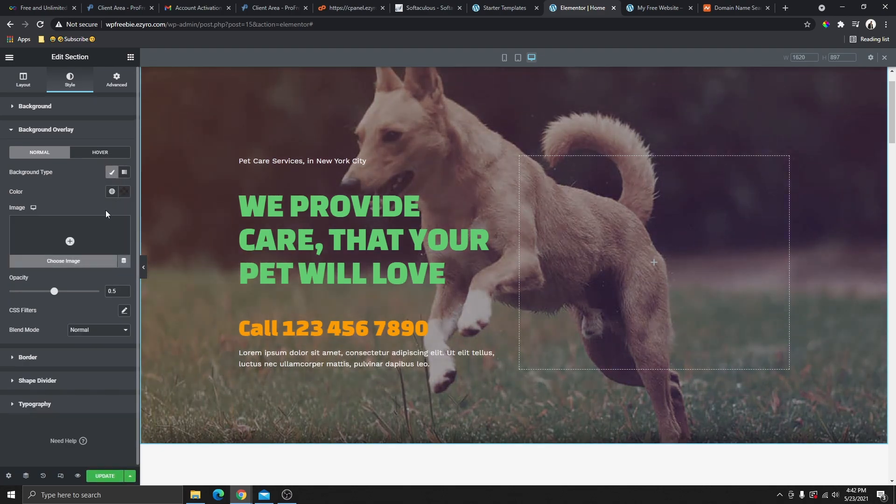
{"action": "left_click", "coordinate": [77, 240]}
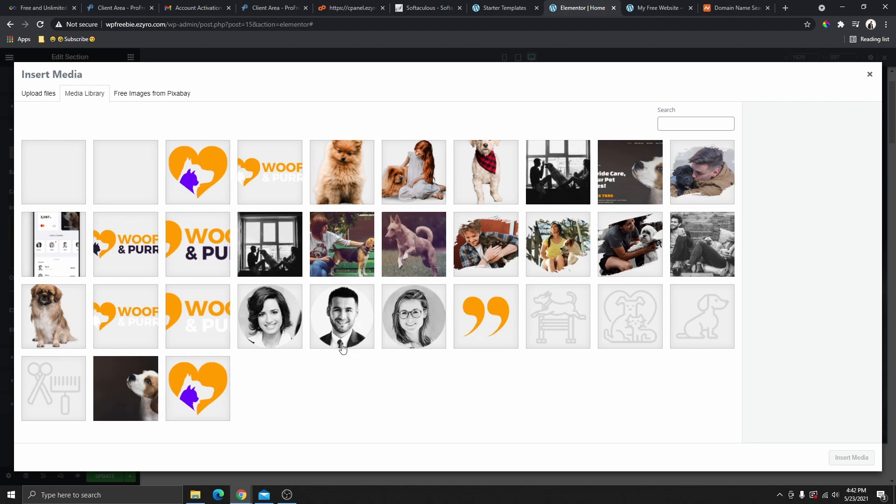
{"action": "left_click", "coordinate": [142, 404]}
{"action": "left_click", "coordinate": [851, 458]}
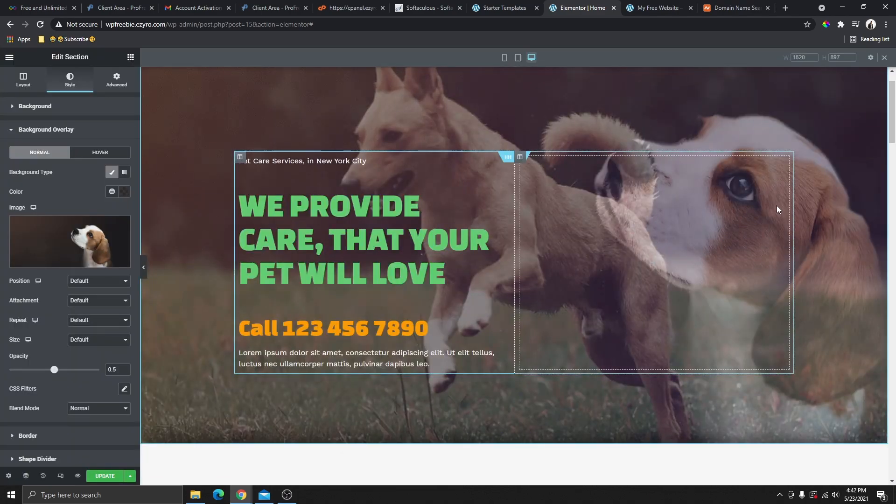
Try overlay opacities of 0.18, 1 and 0.61 on the hero section, and remove the overlay image.
{"action": "left_click_drag", "start_coordinate": [52, 371], "coordinate": [25, 372]}
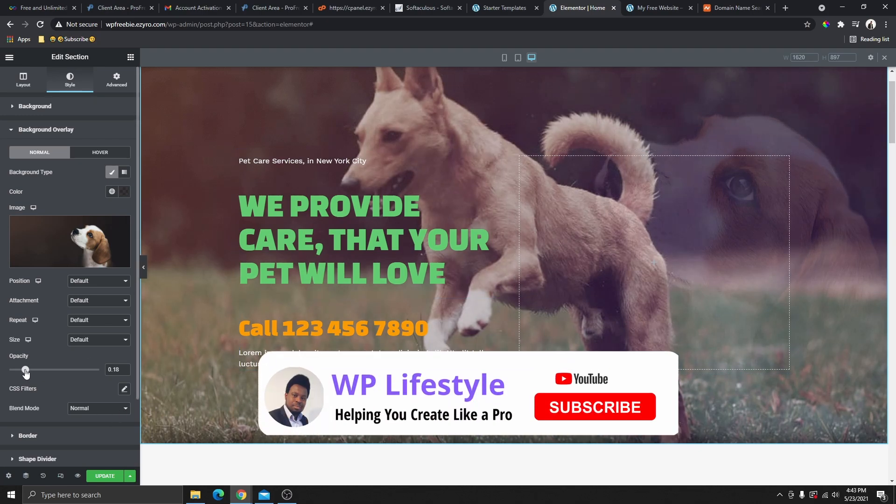
{"action": "left_click_drag", "start_coordinate": [26, 371], "coordinate": [100, 370]}
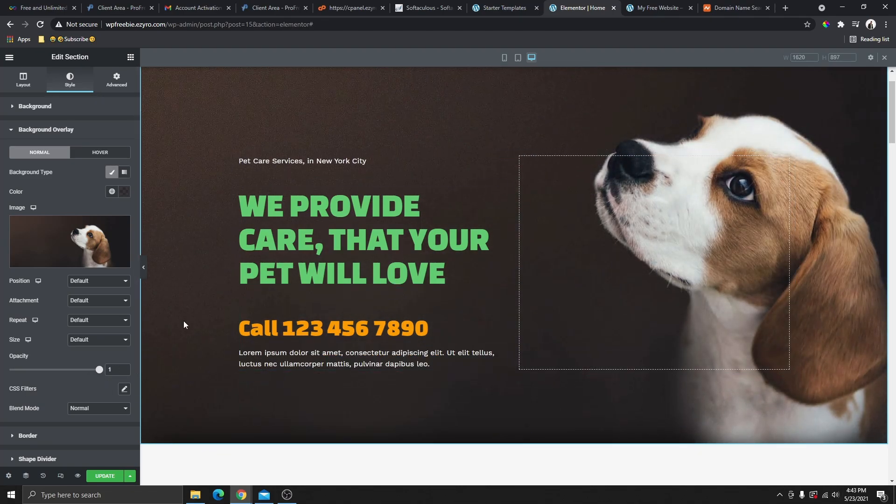
{"action": "left_click_drag", "start_coordinate": [98, 370], "coordinate": [64, 370]}
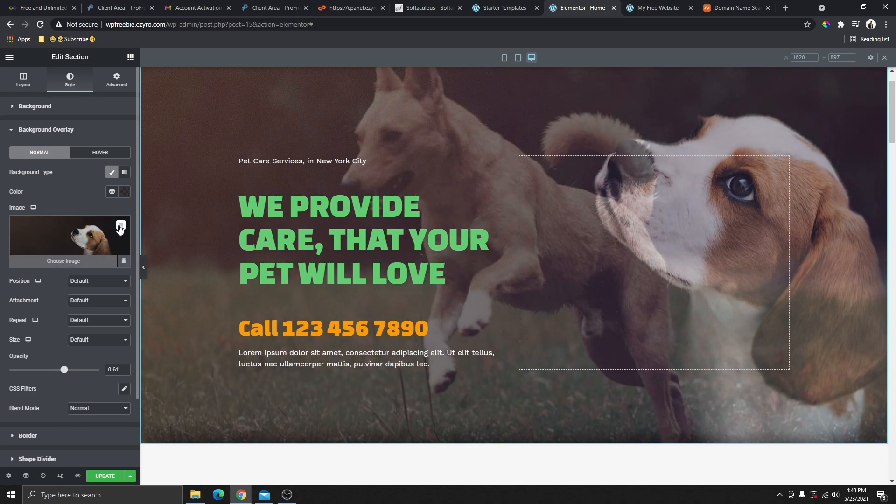
{"action": "left_click", "coordinate": [120, 226]}
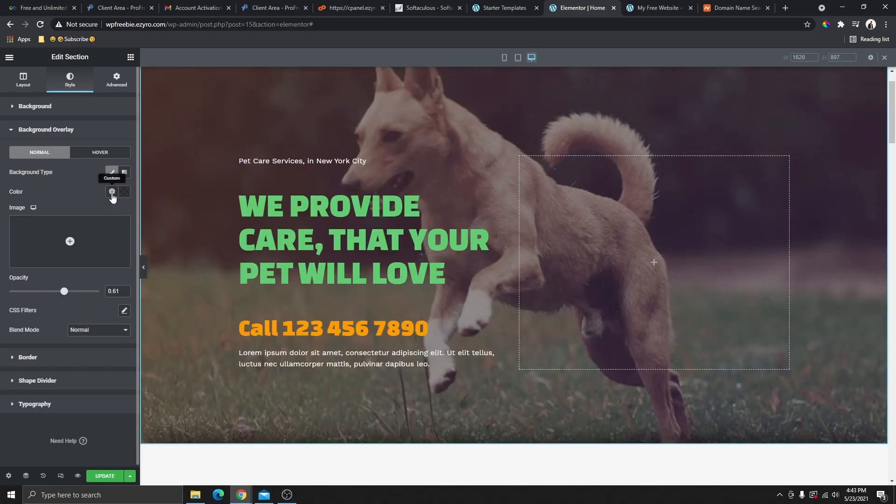
Set the hero section's overlay color to the orange Saved Color #4 and lower its opacity to 0.28.
{"action": "left_click", "coordinate": [112, 191]}
{"action": "scroll", "coordinate": [65, 275], "scroll_direction": "down", "scroll_amount": 2}
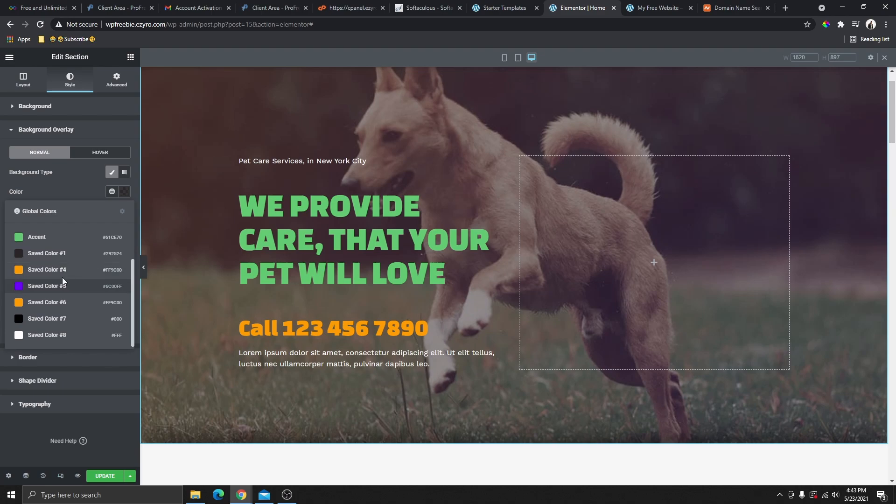
{"action": "left_click", "coordinate": [60, 270]}
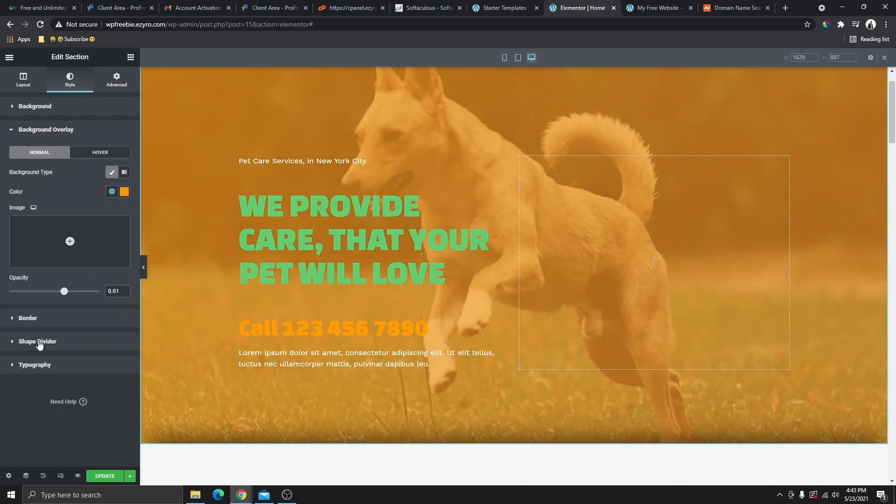
{"action": "mouse_move", "coordinate": [66, 293]}
{"action": "left_mouse_down"}
{"action": "mouse_move", "coordinate": [17, 296]}
{"action": "mouse_move", "coordinate": [65, 300]}
{"action": "left_mouse_up"}
{"action": "left_click_drag", "start_coordinate": [65, 301], "coordinate": [36, 299]}
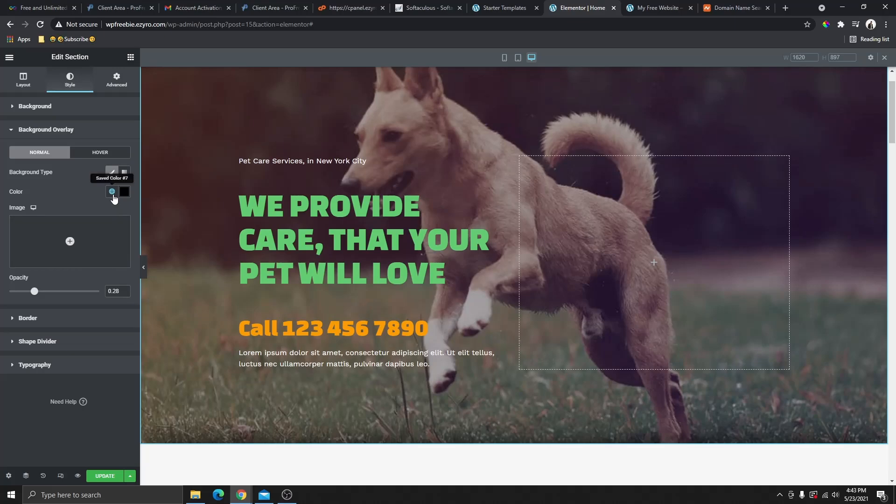
Use the black Saved Color #7 as the hero section's overlay color with an opacity of 0.68.
{"action": "left_click", "coordinate": [113, 195]}
{"action": "scroll", "coordinate": [71, 280], "scroll_direction": "down", "scroll_amount": 2}
{"action": "scroll", "coordinate": [71, 280], "scroll_direction": "up", "scroll_amount": 2}
{"action": "left_click", "coordinate": [76, 188]}
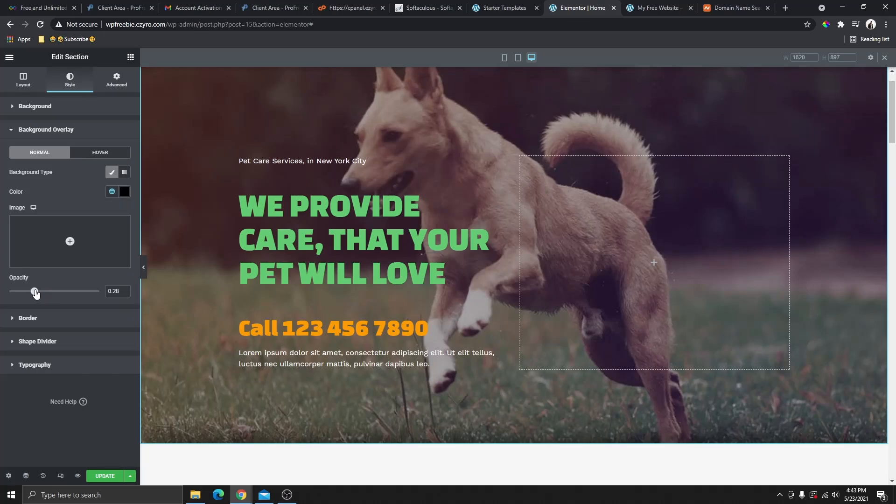
{"action": "left_click_drag", "start_coordinate": [35, 292], "coordinate": [73, 307]}
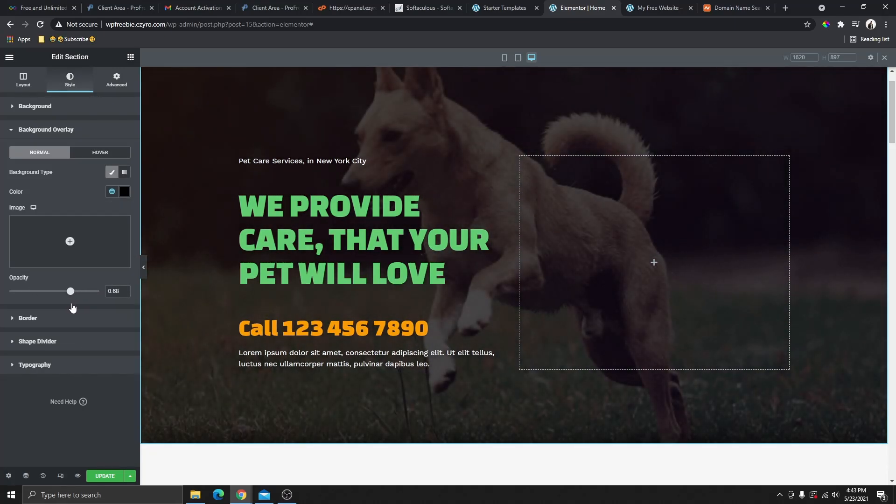
Set the main hero heading's text color to the white Saved Color #8 and preview the section at full width.
{"action": "left_click", "coordinate": [355, 238]}
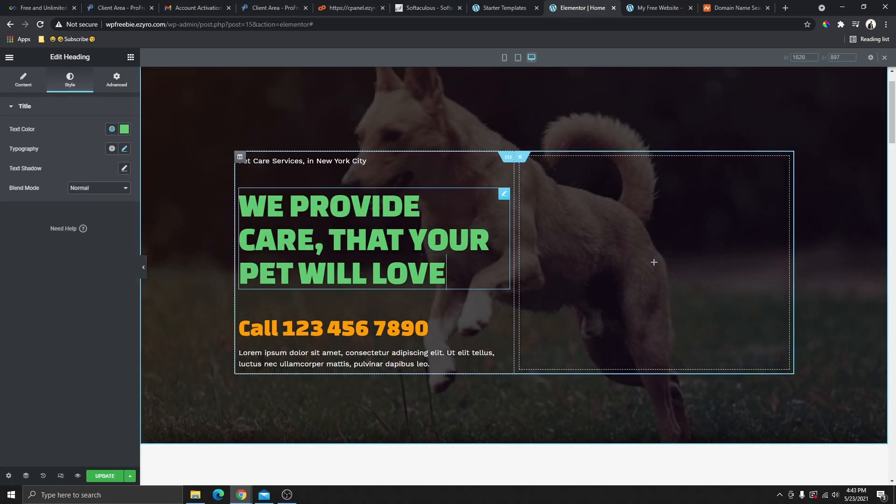
{"action": "left_click", "coordinate": [112, 129]}
{"action": "scroll", "coordinate": [70, 233], "scroll_direction": "down", "scroll_amount": 2}
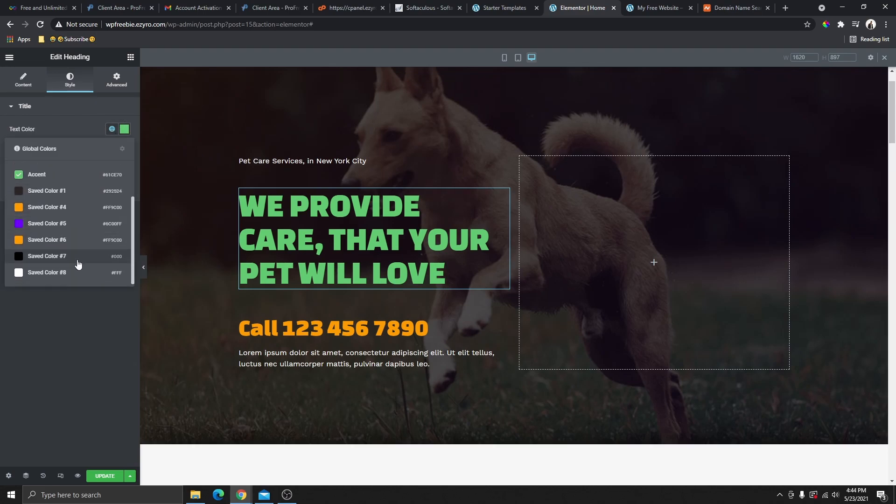
{"action": "left_click", "coordinate": [69, 271]}
{"action": "left_click", "coordinate": [143, 267]}
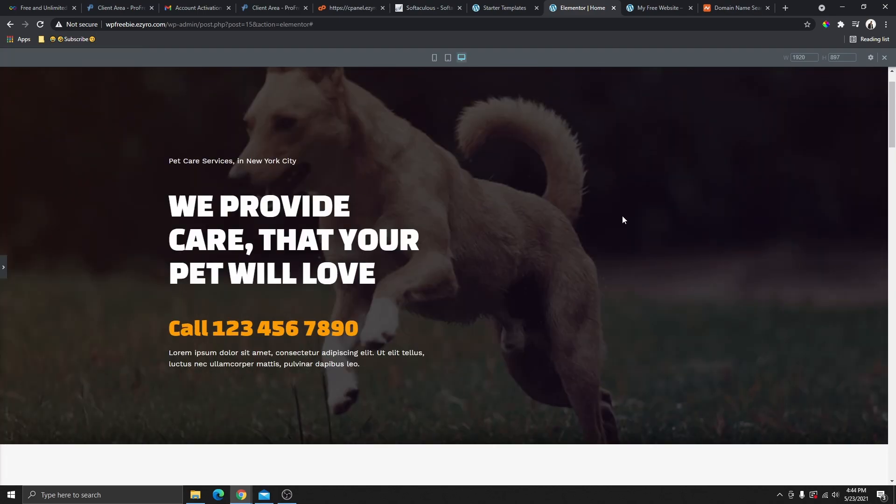
{"action": "left_click", "coordinate": [4, 267]}
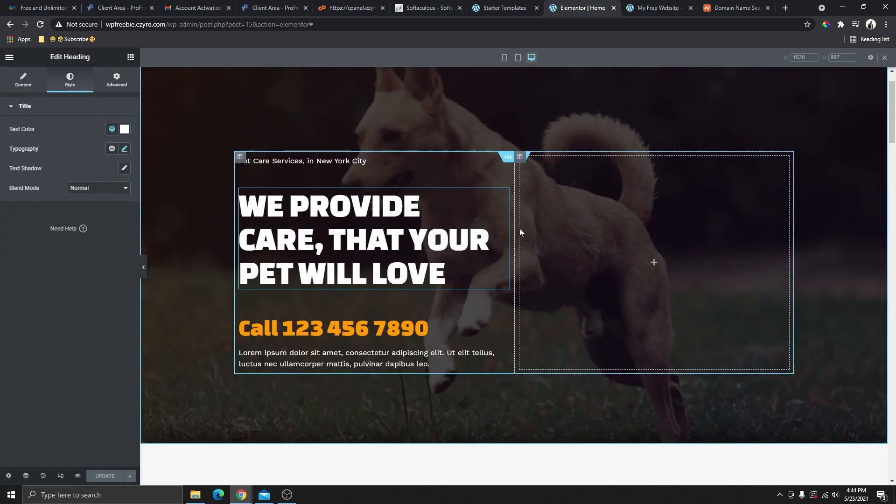
Delete the empty column beside the hero text, preview the section at full width, and update the page.
{"action": "key", "text": "ctrl+shift+h"}
{"action": "right_click", "coordinate": [520, 157]}
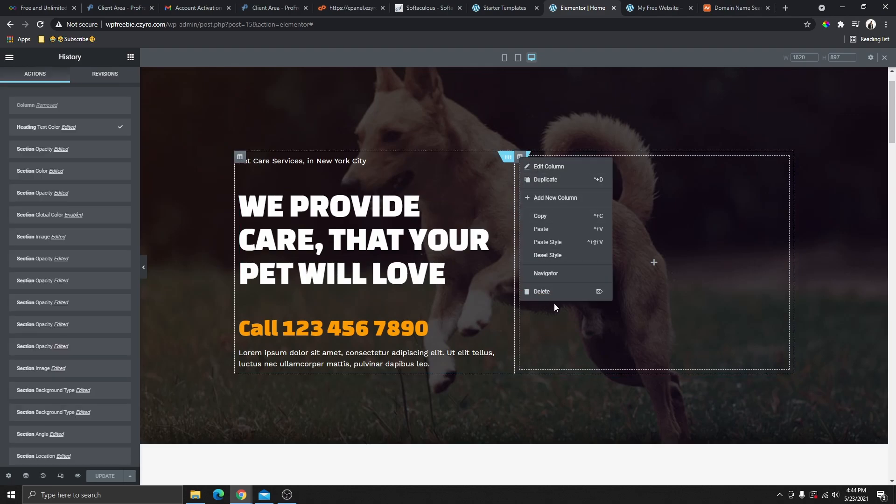
{"action": "left_click", "coordinate": [549, 293]}
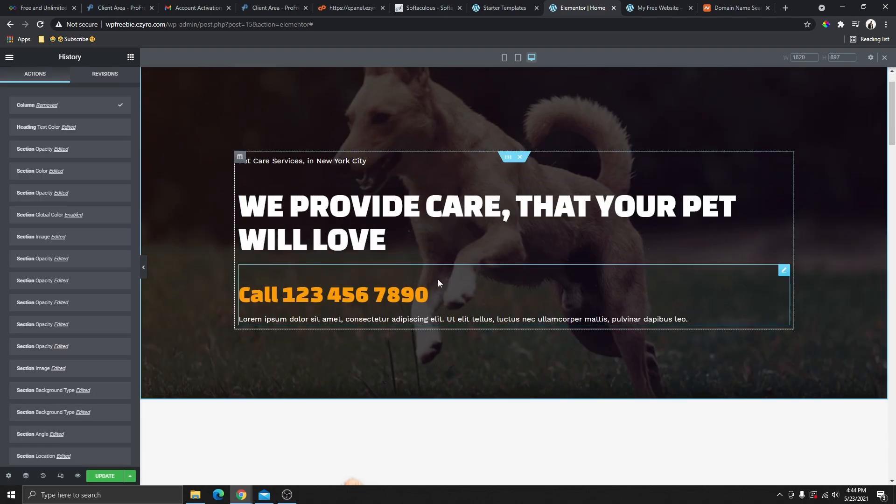
{"action": "left_click", "coordinate": [144, 269]}
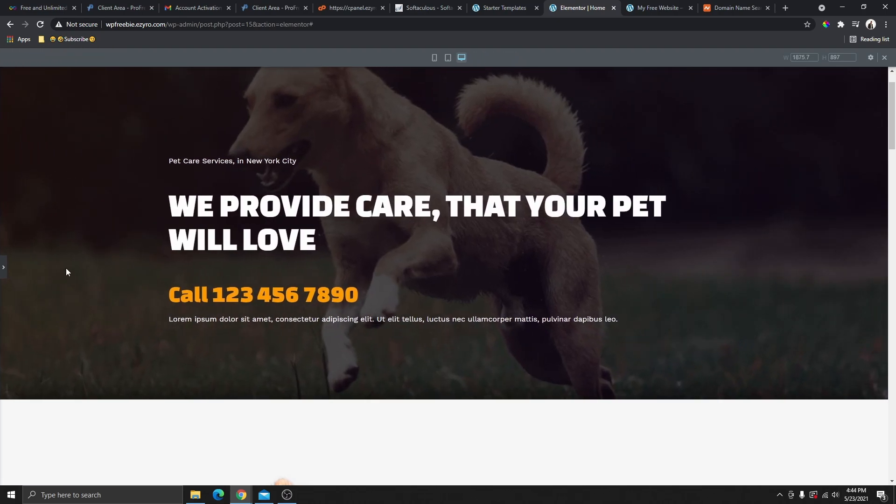
{"action": "left_click", "coordinate": [4, 267]}
{"action": "left_click", "coordinate": [104, 476]}
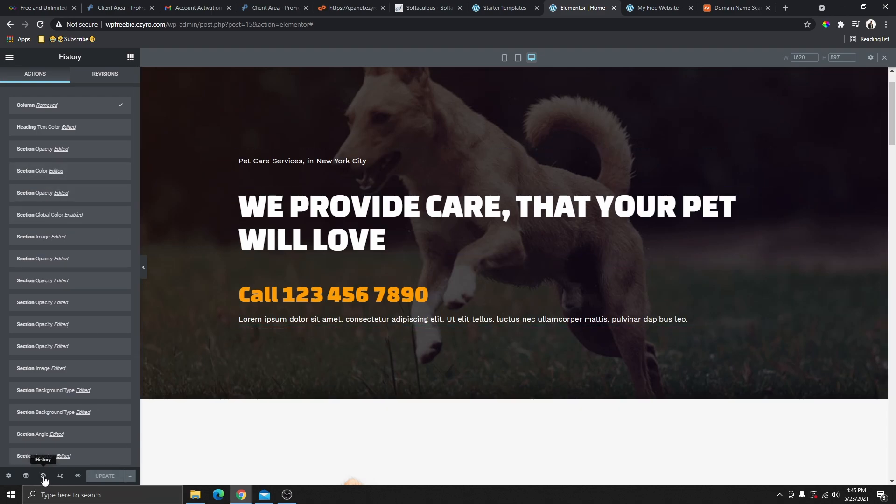
Review the action history and restore the page to its Heading Text Color edit, undoing the column removal.
{"action": "scroll", "coordinate": [70, 173], "scroll_direction": "down", "scroll_amount": 5}
{"action": "scroll", "coordinate": [94, 280], "scroll_direction": "up", "scroll_amount": 5}
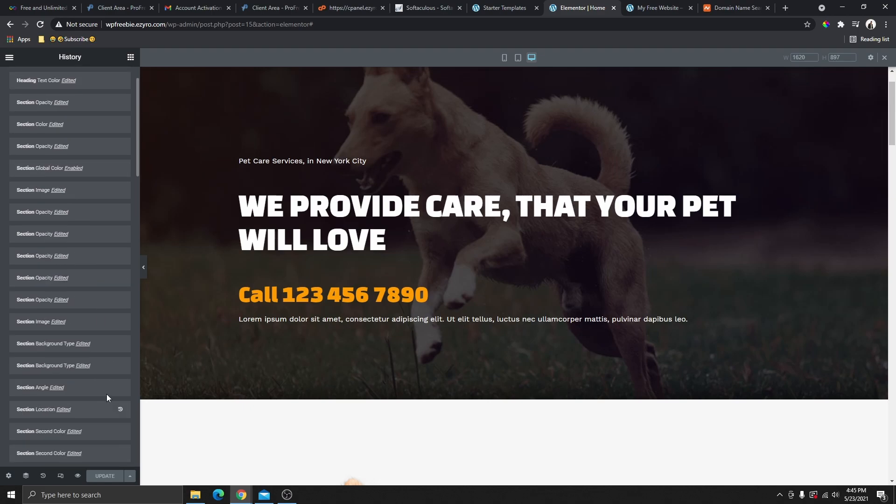
{"action": "scroll", "coordinate": [74, 161], "scroll_direction": "down", "scroll_amount": 6}
{"action": "scroll", "coordinate": [71, 370], "scroll_direction": "up", "scroll_amount": 6}
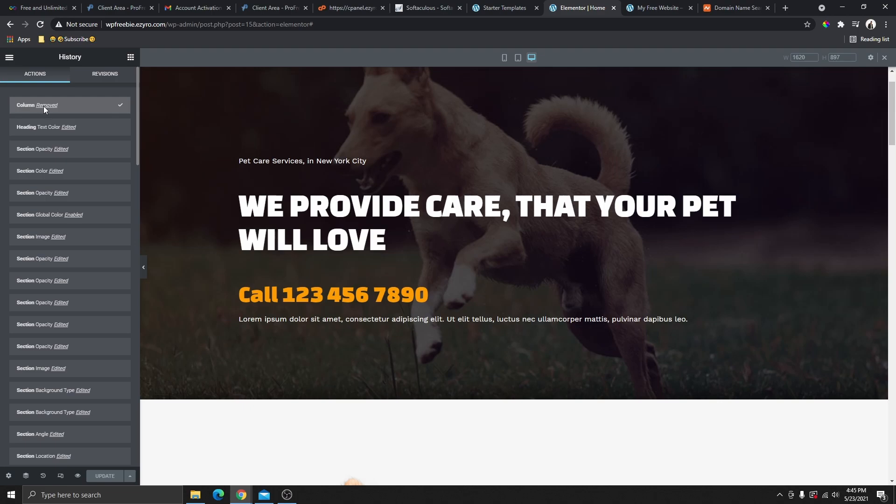
{"action": "left_click", "coordinate": [39, 130]}
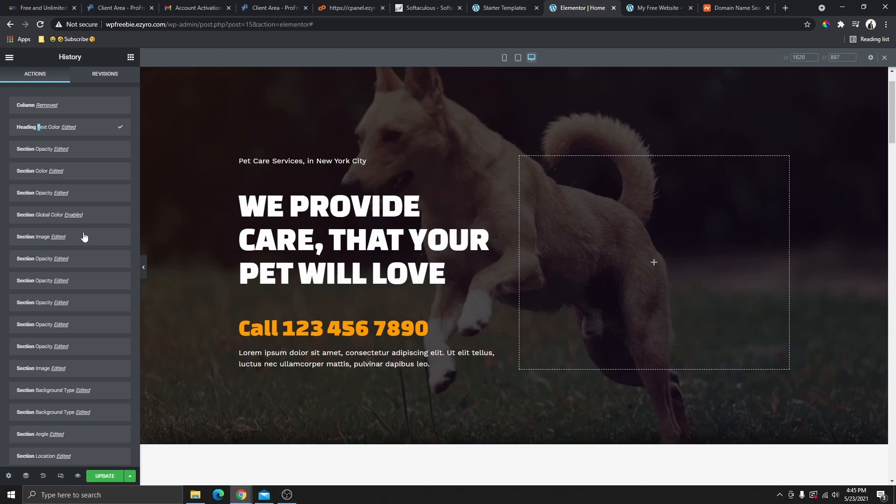
Restore the page to the Editing Started entry at the end of the action history.
{"action": "scroll", "coordinate": [84, 236], "scroll_direction": "down", "scroll_amount": 7}
{"action": "scroll", "coordinate": [83, 299], "scroll_direction": "down", "scroll_amount": 8}
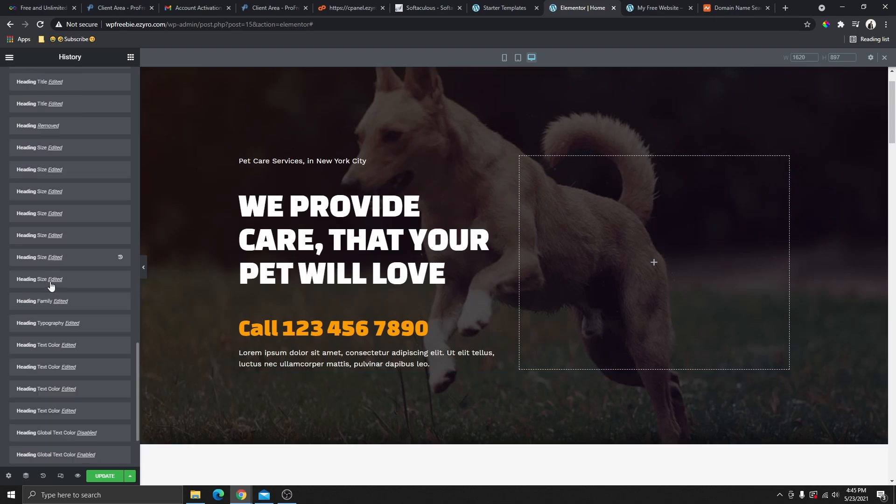
{"action": "scroll", "coordinate": [51, 290], "scroll_direction": "down", "scroll_amount": 6}
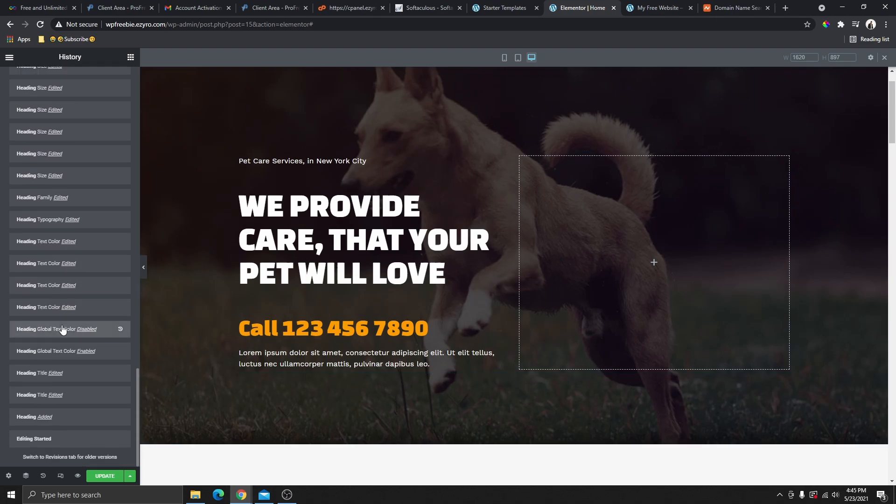
{"action": "left_click", "coordinate": [60, 441]}
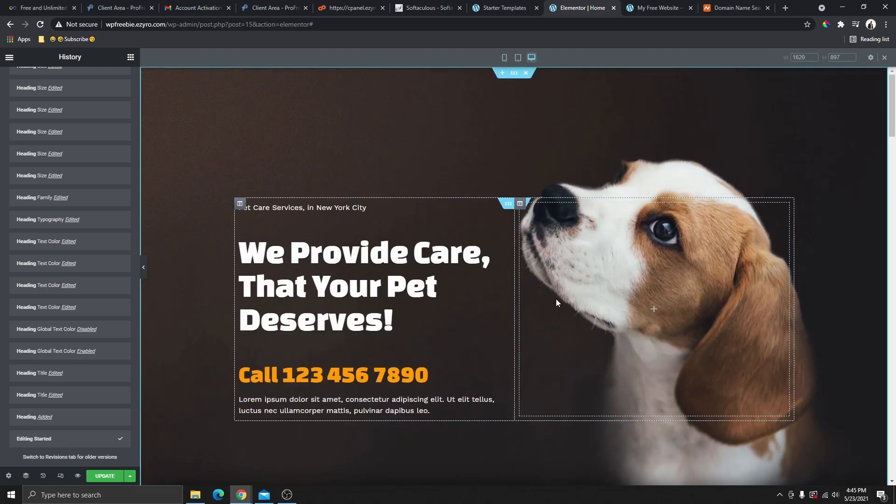
Replace the dog image in the Who We Are section with doggy.png from the media library.
{"action": "left_click", "coordinate": [676, 239]}
{"action": "scroll", "coordinate": [676, 239], "scroll_direction": "down", "scroll_amount": 8}
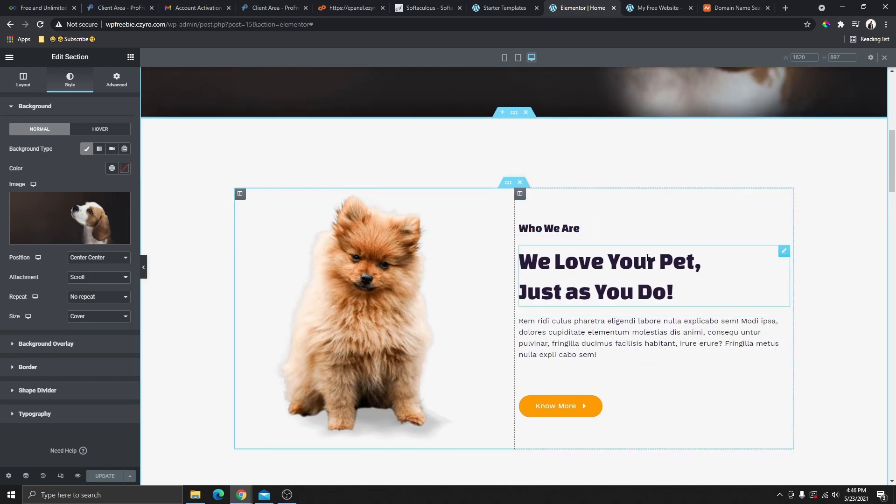
{"action": "left_click", "coordinate": [661, 302]}
{"action": "scroll", "coordinate": [649, 283], "scroll_direction": "down", "scroll_amount": 4}
{"action": "scroll", "coordinate": [652, 267], "scroll_direction": "up", "scroll_amount": 4}
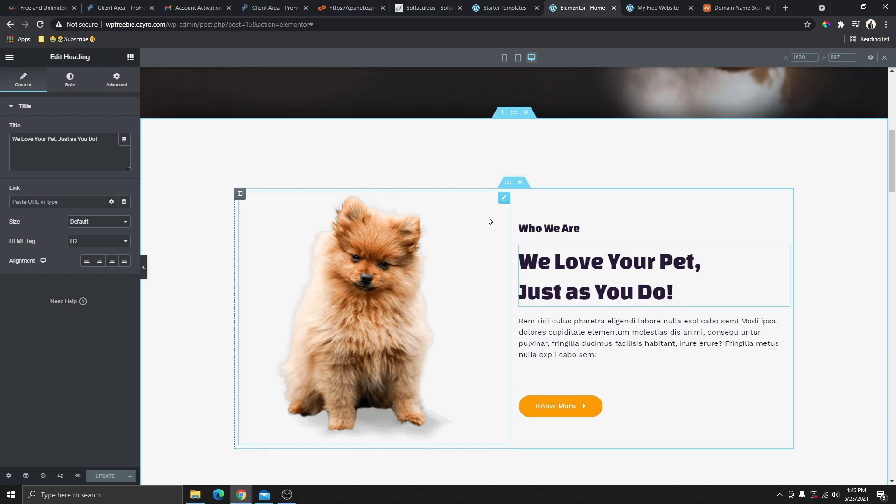
{"action": "left_click", "coordinate": [504, 199]}
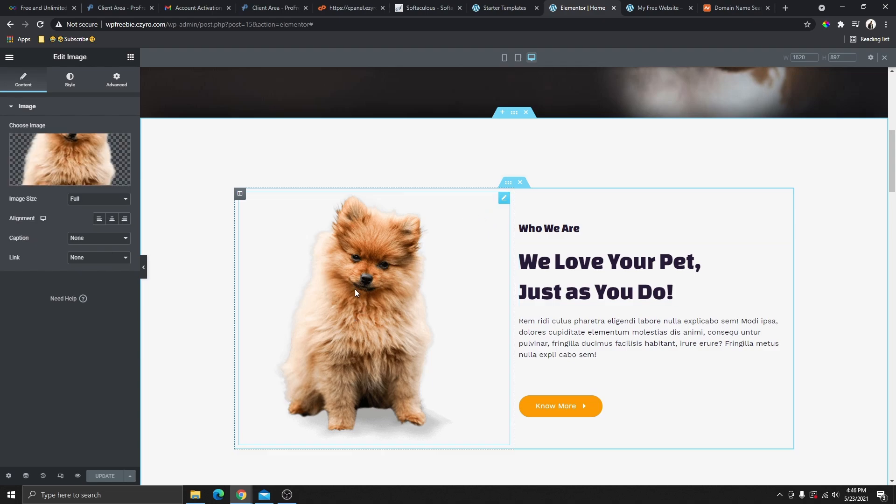
{"action": "left_click", "coordinate": [66, 158]}
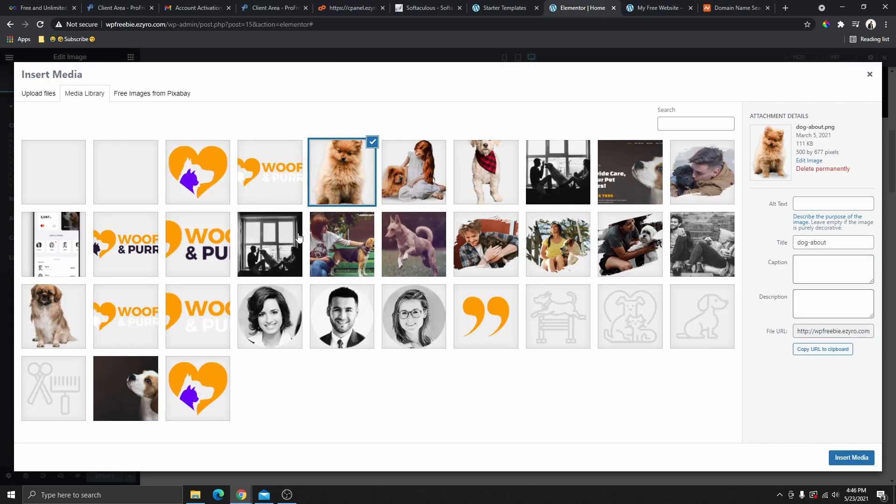
{"action": "left_click", "coordinate": [479, 195]}
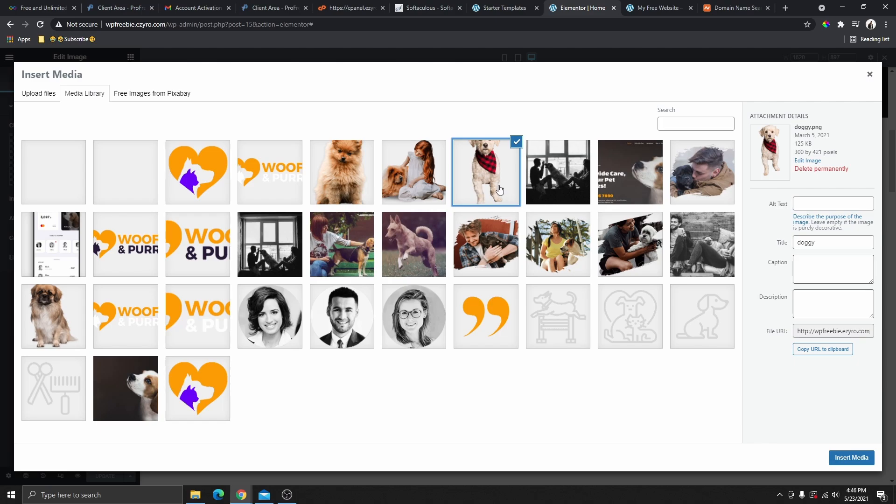
{"action": "left_click", "coordinate": [851, 458]}
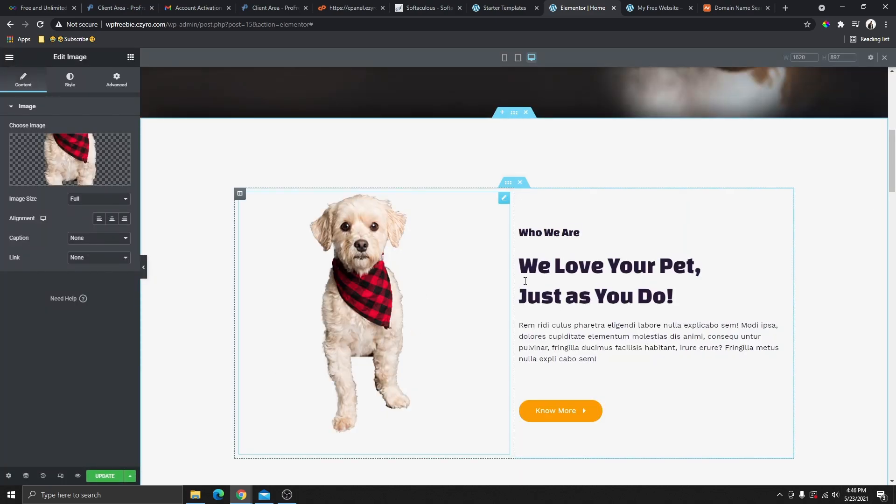
Change the text of the Know More button to Read More and select its link value.
{"action": "scroll", "coordinate": [444, 174], "scroll_direction": "up", "scroll_amount": 1}
{"action": "scroll", "coordinate": [490, 252], "scroll_direction": "down", "scroll_amount": 3}
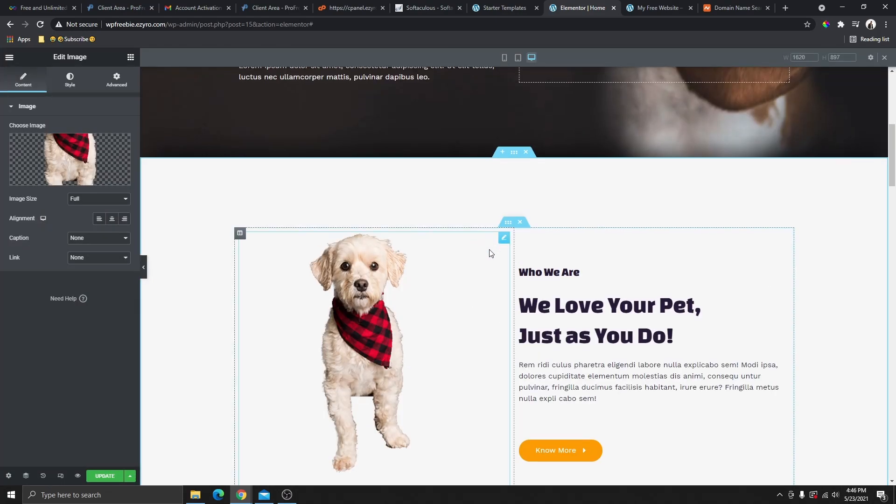
{"action": "left_click", "coordinate": [603, 322]}
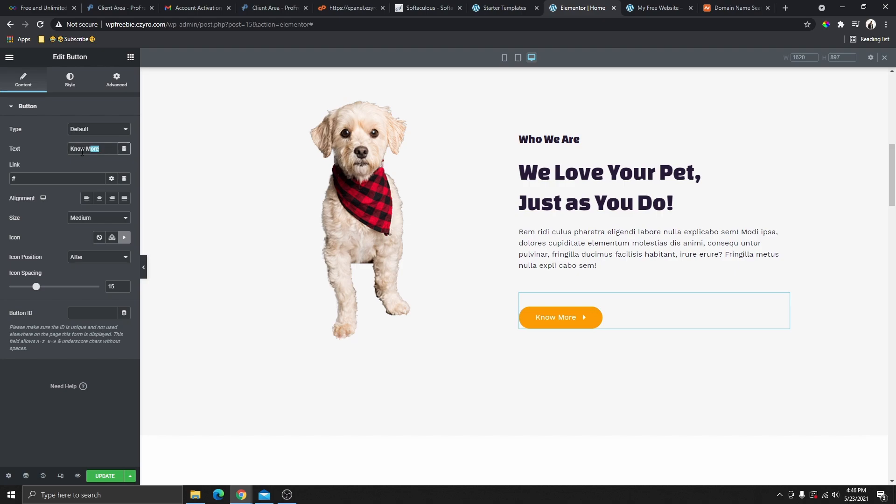
{"action": "type", "text": "Read More"}
{"action": "double_click", "coordinate": [12, 180]}
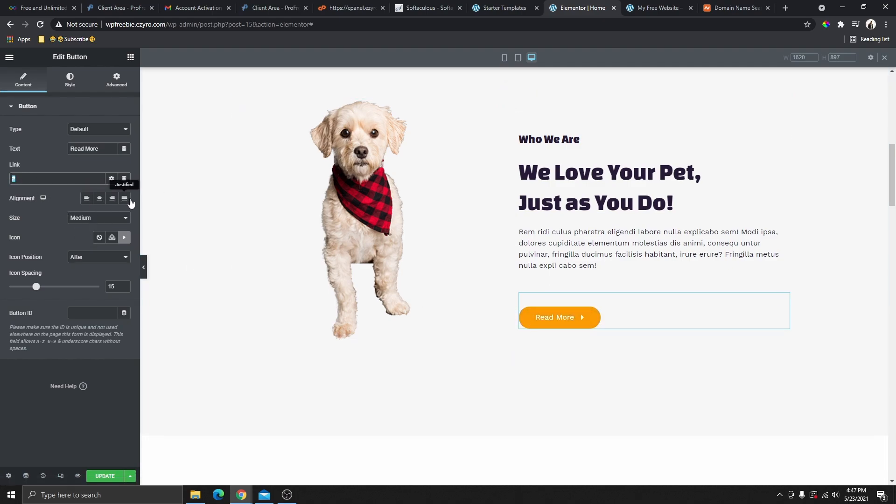
Try center, right and justified alignment on the Read More button, set it to left alignment and update the page.
{"action": "left_click", "coordinate": [99, 199]}
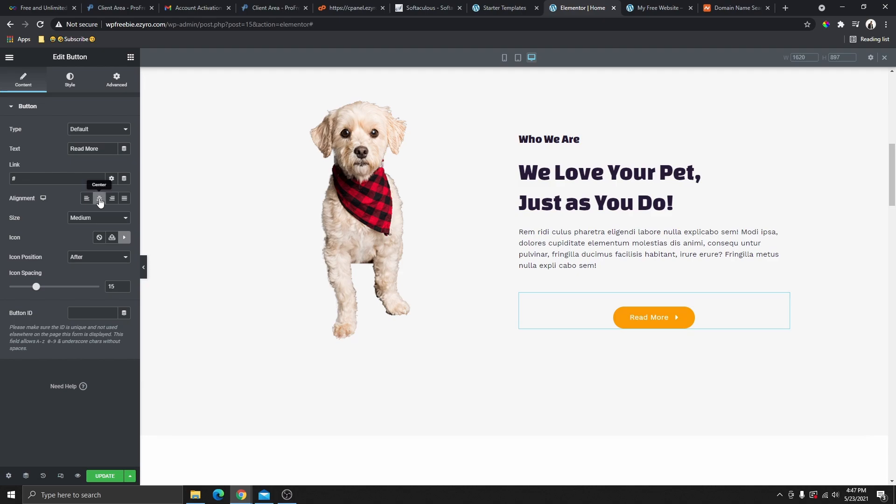
{"action": "left_click", "coordinate": [112, 199]}
{"action": "left_click", "coordinate": [124, 198]}
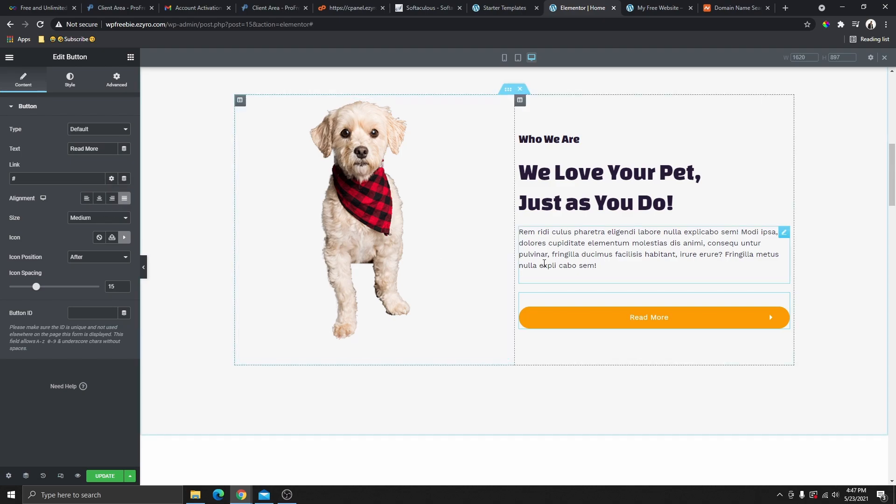
{"action": "left_click", "coordinate": [86, 199]}
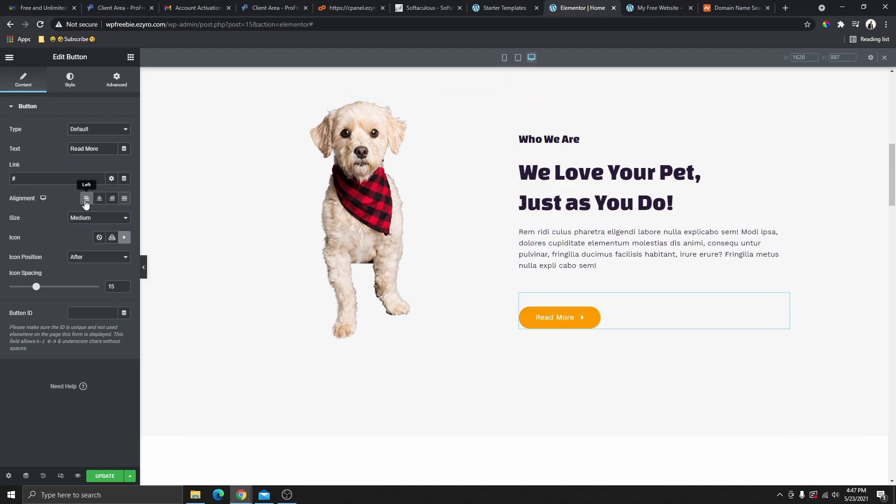
{"action": "left_click", "coordinate": [105, 476]}
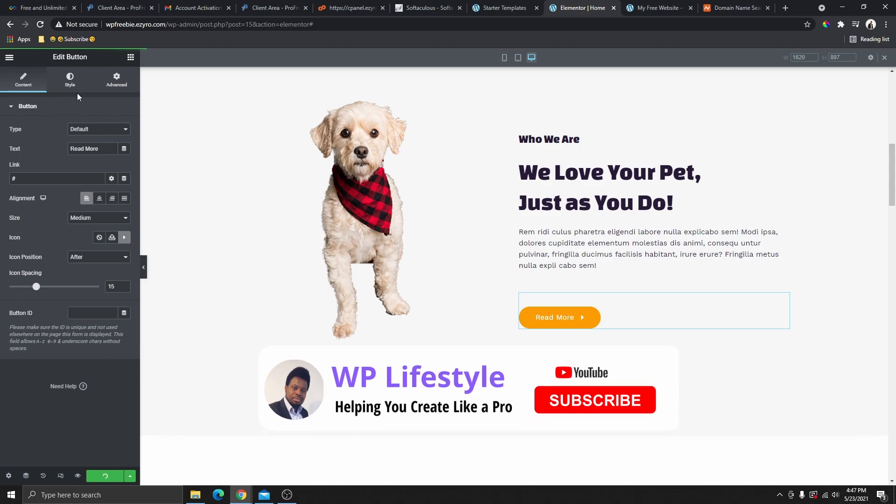
Try the Large size on the Read More button, set it to Extra Large and increase the icon spacing to 26.
{"action": "left_click", "coordinate": [108, 218]}
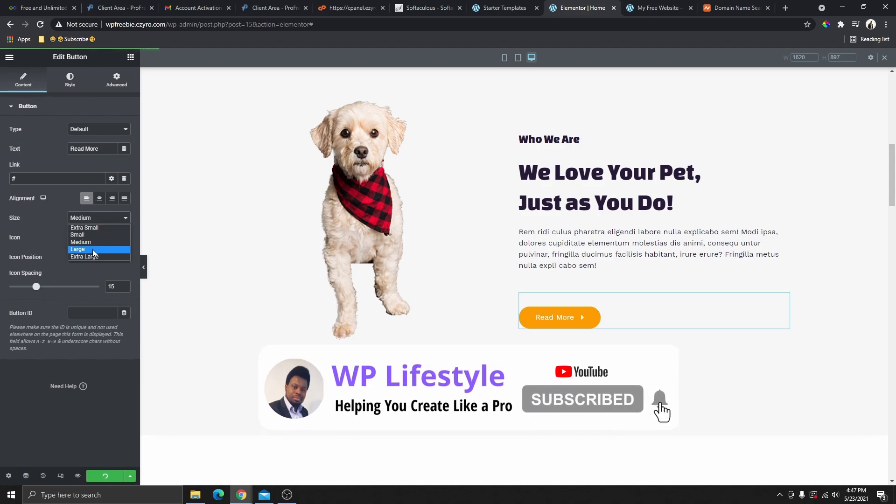
{"action": "left_click", "coordinate": [93, 250]}
{"action": "left_click", "coordinate": [100, 217]}
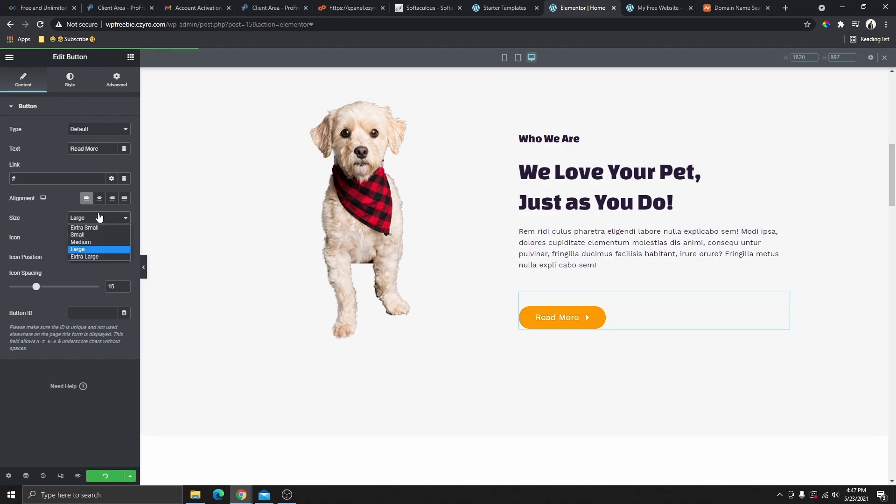
{"action": "left_click", "coordinate": [99, 256]}
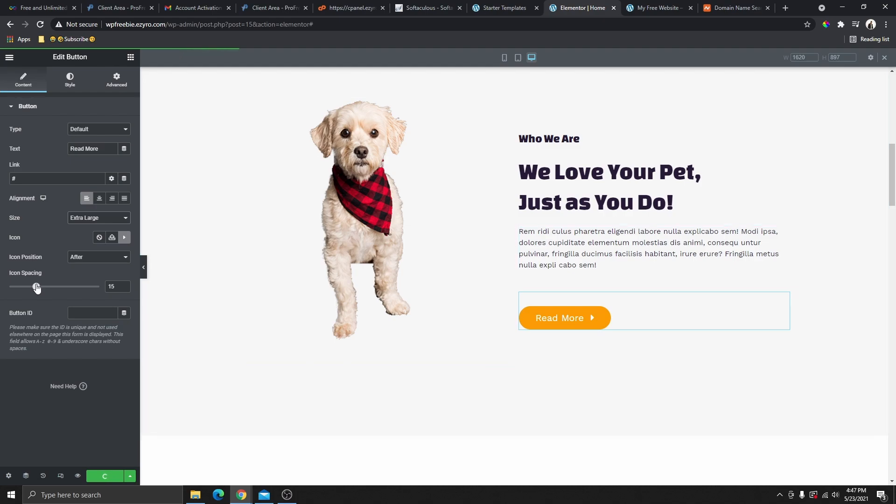
{"action": "left_click_drag", "start_coordinate": [36, 287], "coordinate": [56, 288]}
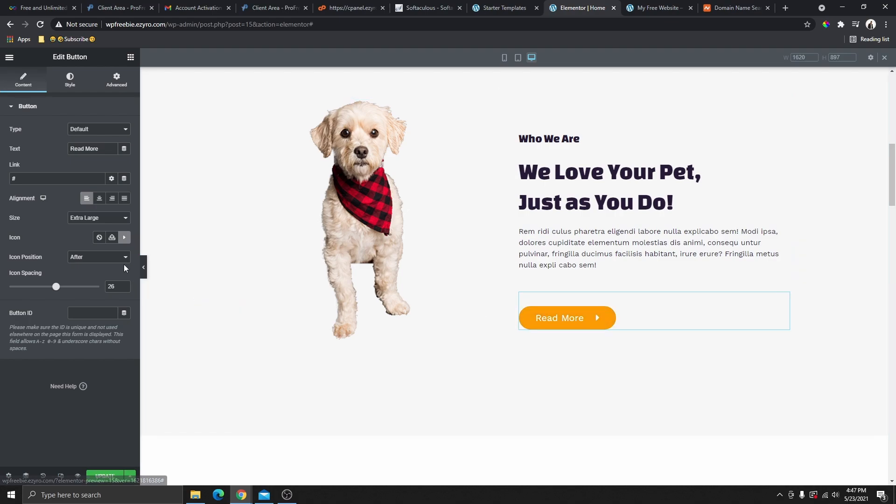
Replace the Read More button's icon with the right-pointing square caret from the icon library.
{"action": "left_click", "coordinate": [124, 238]}
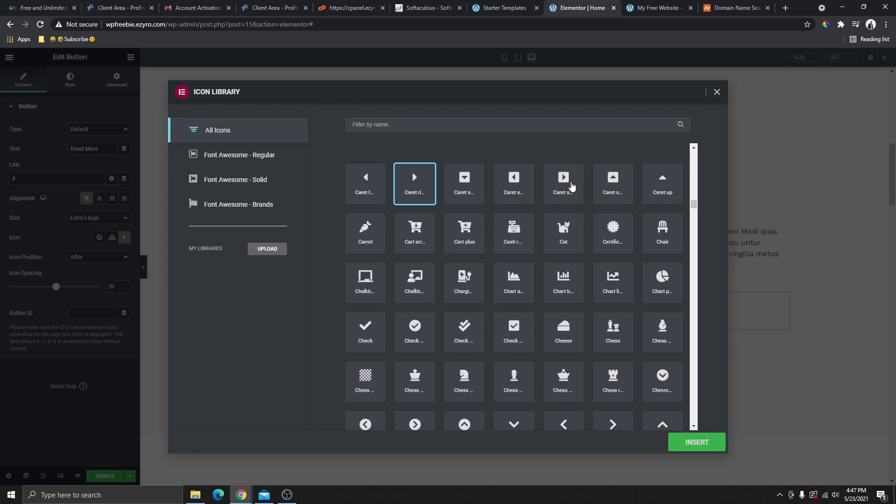
{"action": "left_click", "coordinate": [568, 186]}
{"action": "left_click", "coordinate": [697, 442]}
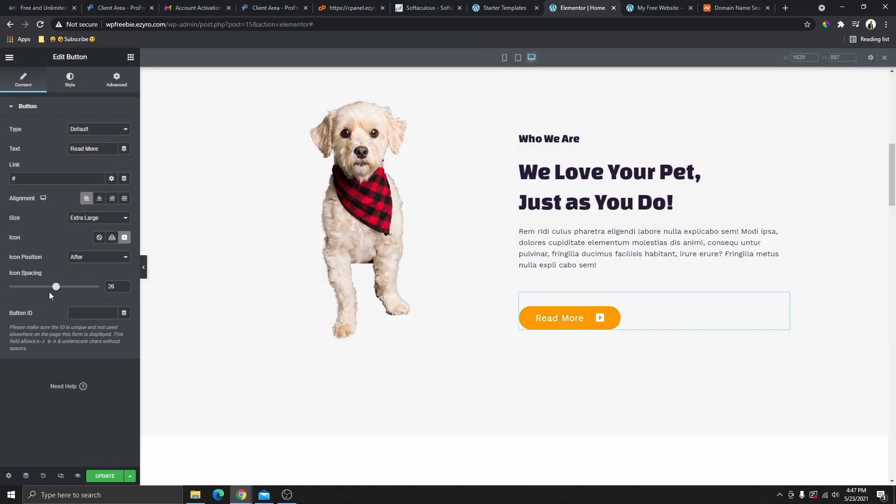
Set the Read More button's icon spacing to 14 and its icon position to Before.
{"action": "left_click_drag", "start_coordinate": [52, 287], "coordinate": [34, 291]}
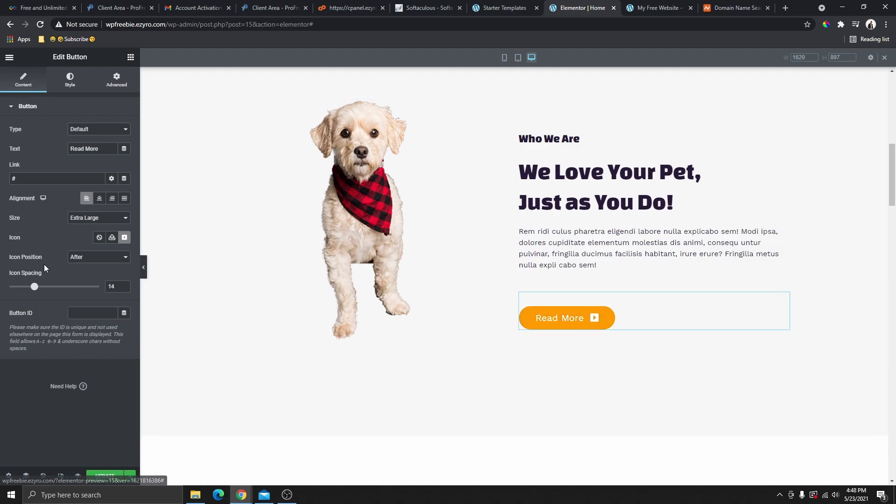
{"action": "left_click", "coordinate": [95, 260]}
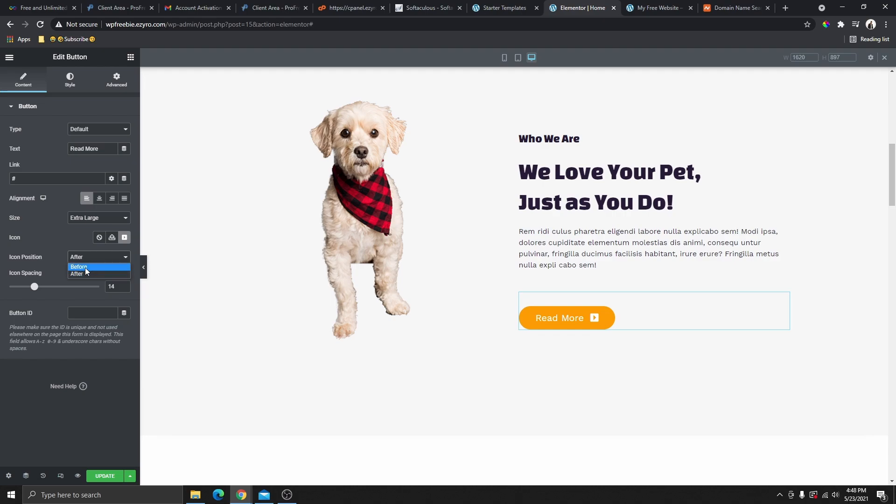
{"action": "left_click", "coordinate": [85, 267]}
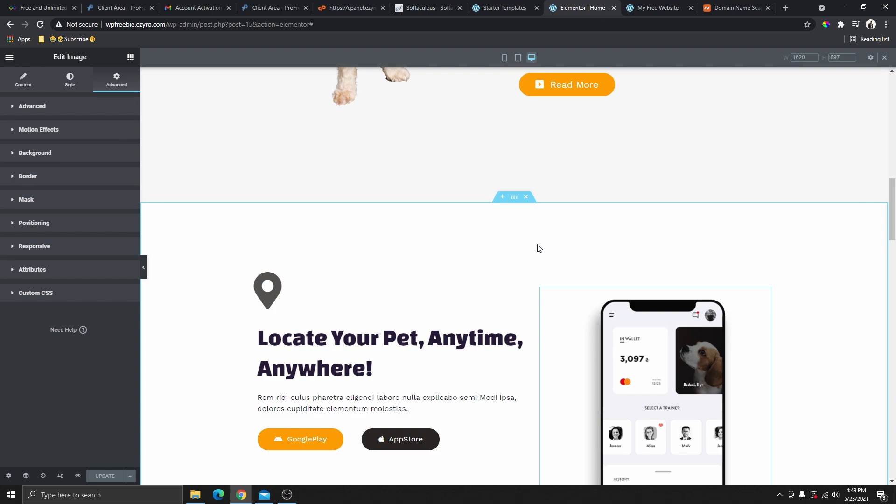
Look through the home page sections from the hero banner to the pet services to find sections that are not needed.
{"action": "scroll", "coordinate": [540, 247], "scroll_direction": "down", "scroll_amount": 13}
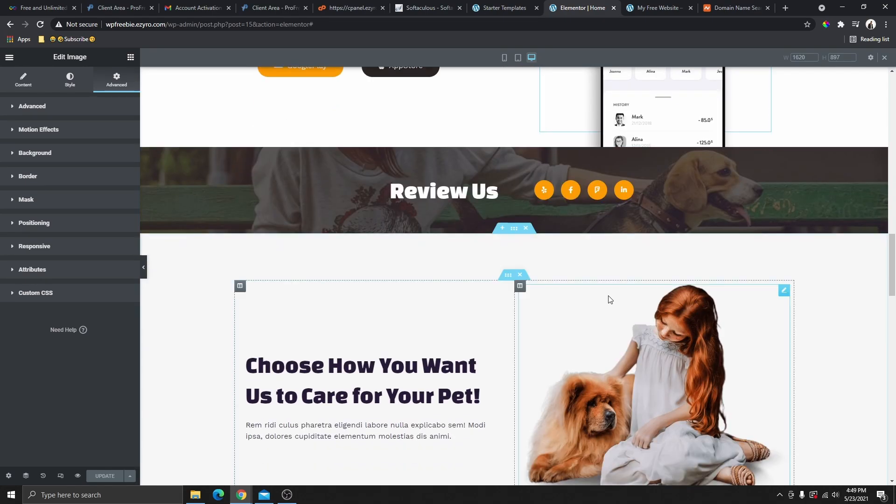
{"action": "scroll", "coordinate": [516, 316], "scroll_direction": "down", "scroll_amount": 3}
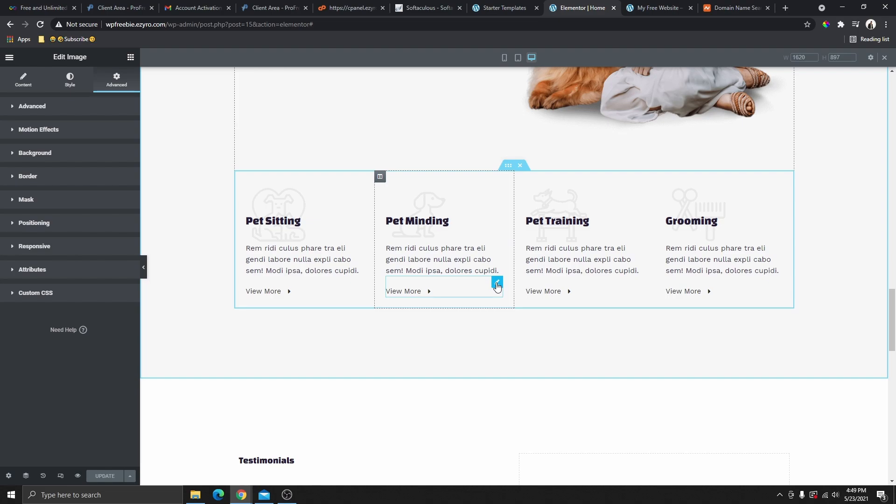
{"action": "scroll", "coordinate": [497, 287], "scroll_direction": "up", "scroll_amount": 16}
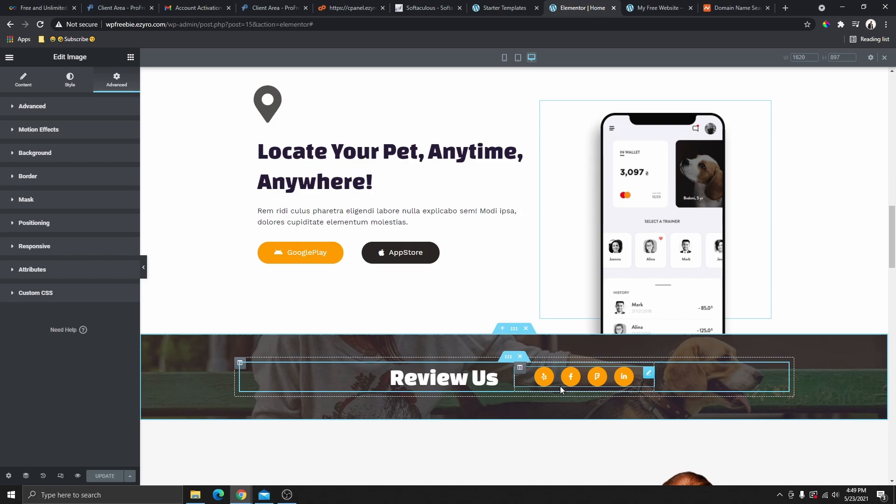
{"action": "scroll", "coordinate": [562, 325], "scroll_direction": "up", "scroll_amount": 5}
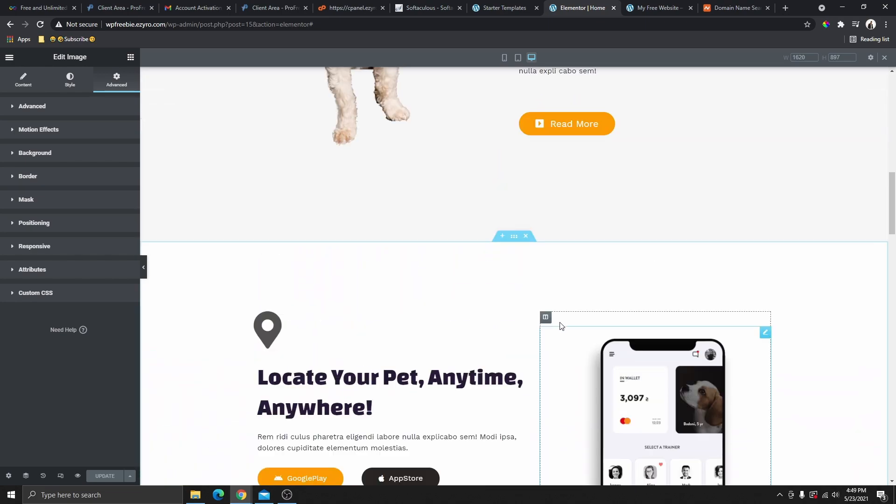
{"action": "scroll", "coordinate": [556, 318], "scroll_direction": "up", "scroll_amount": 15}
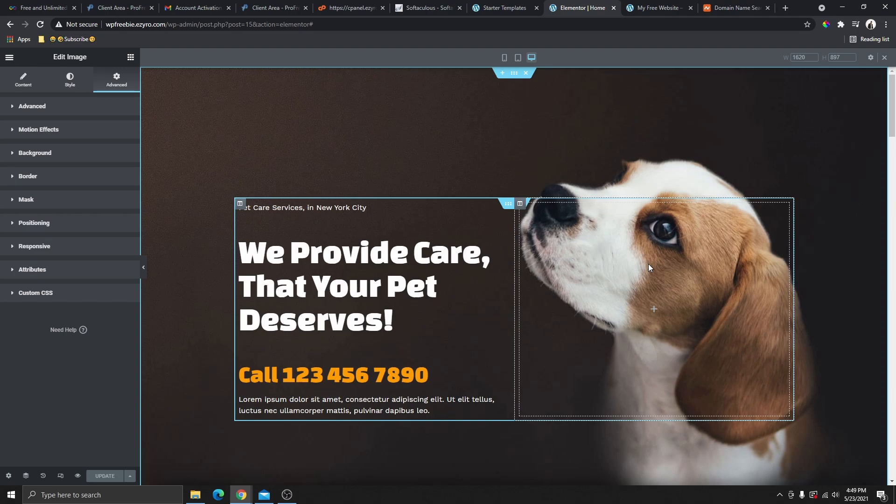
{"action": "scroll", "coordinate": [503, 242], "scroll_direction": "down", "scroll_amount": 5}
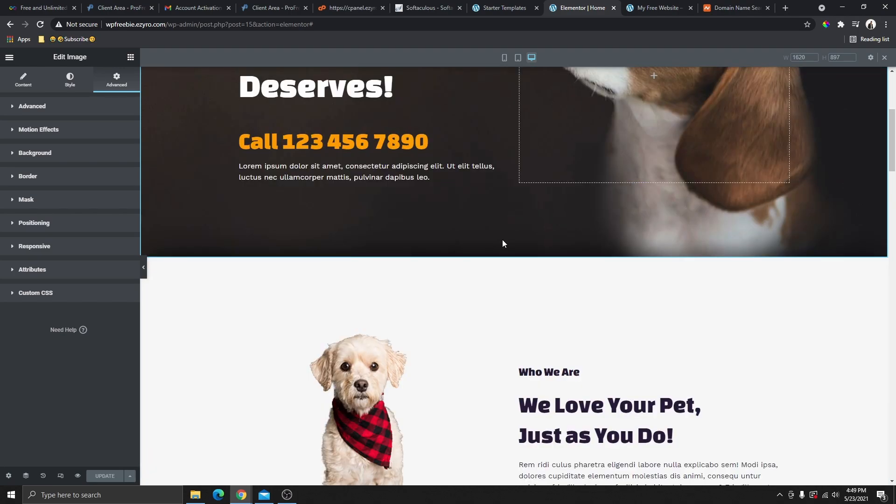
{"action": "scroll", "coordinate": [513, 344], "scroll_direction": "down", "scroll_amount": 10}
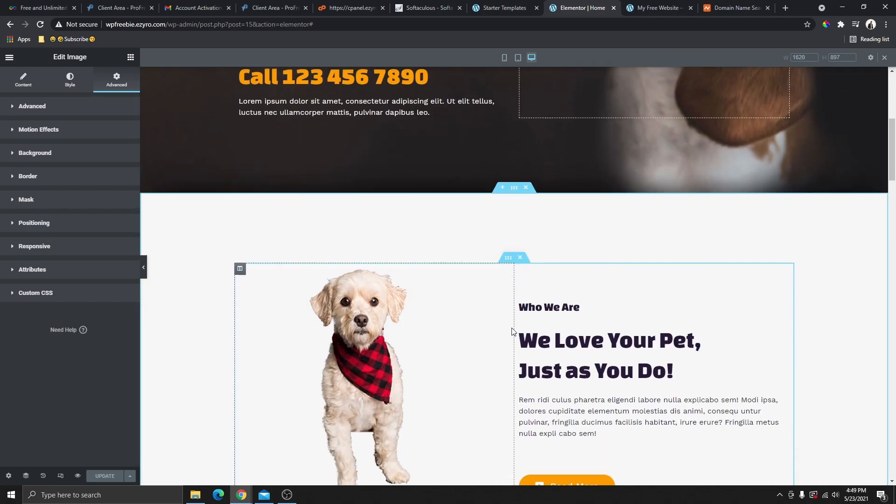
{"action": "scroll", "coordinate": [588, 324], "scroll_direction": "down", "scroll_amount": 10}
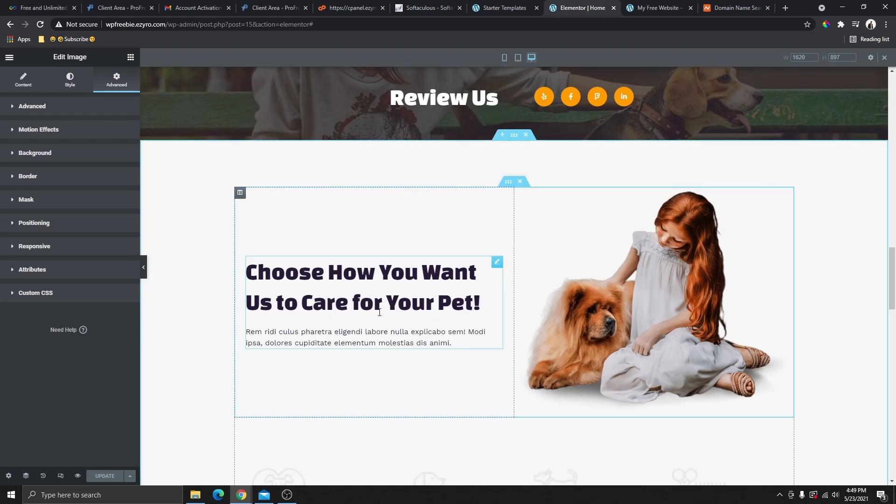
{"action": "scroll", "coordinate": [607, 289], "scroll_direction": "up", "scroll_amount": 4}
{"action": "scroll", "coordinate": [574, 289], "scroll_direction": "down", "scroll_amount": 4}
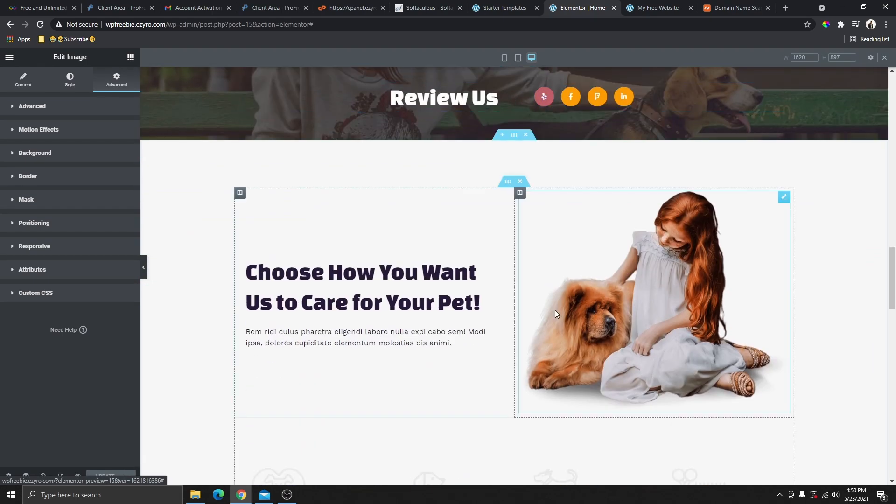
Delete the Review Us section and the Testimonials section from the home page.
{"action": "scroll", "coordinate": [513, 294], "scroll_direction": "up", "scroll_amount": 5}
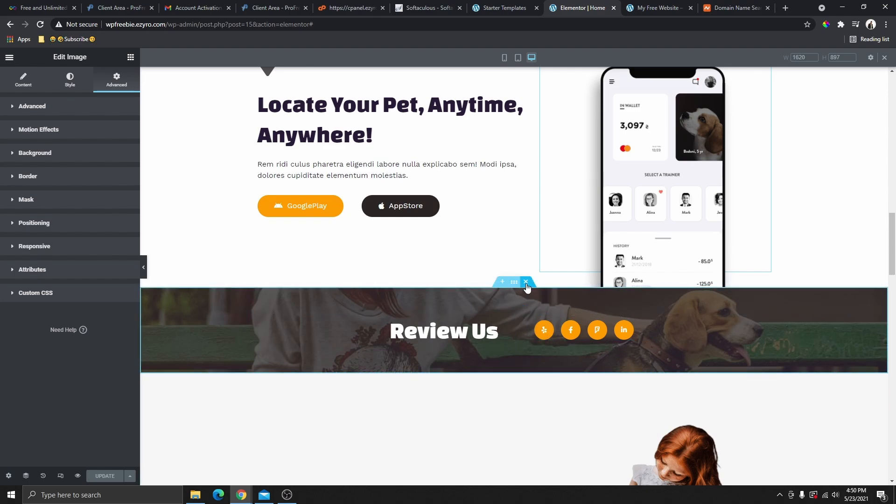
{"action": "left_click", "coordinate": [527, 283]}
{"action": "scroll", "coordinate": [489, 208], "scroll_direction": "down", "scroll_amount": 10}
{"action": "scroll", "coordinate": [489, 207], "scroll_direction": "up", "scroll_amount": 5}
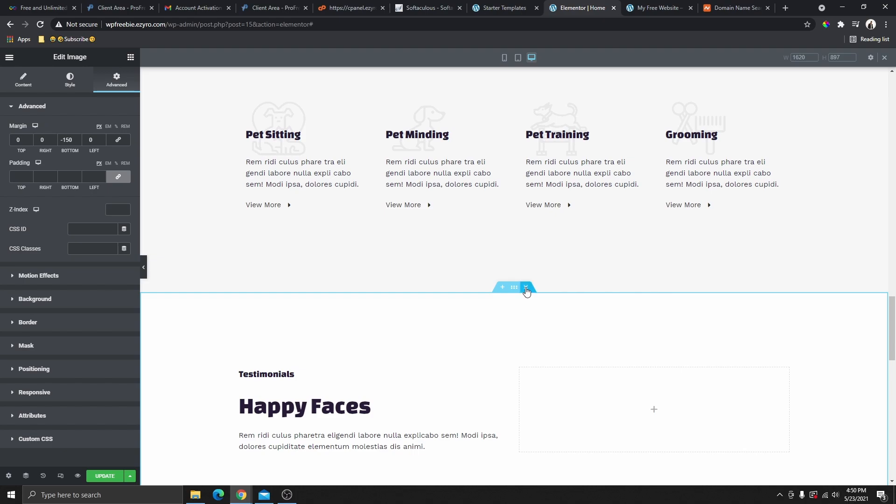
{"action": "left_click", "coordinate": [526, 287]}
Update the page and open its preview to check the remaining sections.
{"action": "scroll", "coordinate": [384, 261], "scroll_direction": "down", "scroll_amount": 1}
{"action": "scroll", "coordinate": [327, 268], "scroll_direction": "down", "scroll_amount": 7}
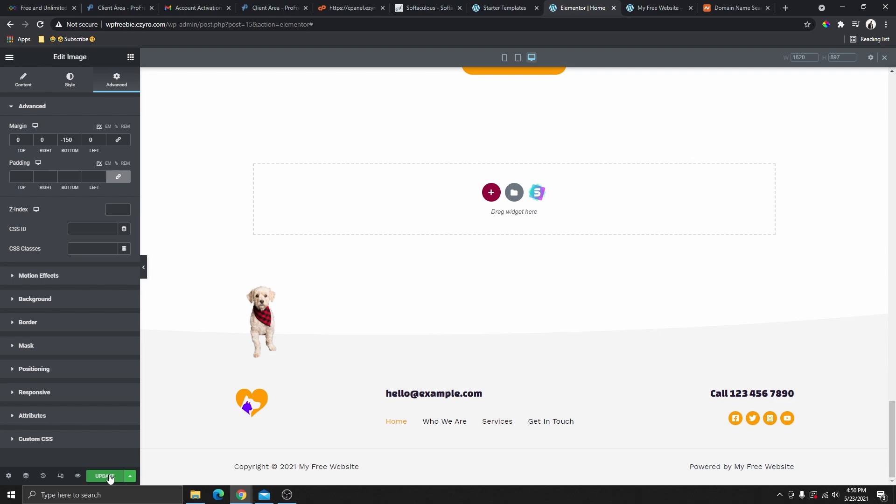
{"action": "left_click", "coordinate": [107, 475]}
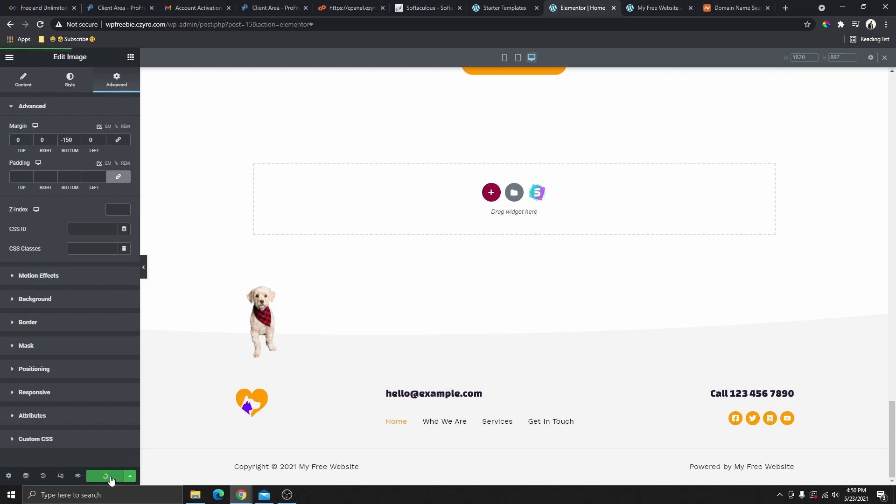
{"action": "left_click", "coordinate": [78, 476]}
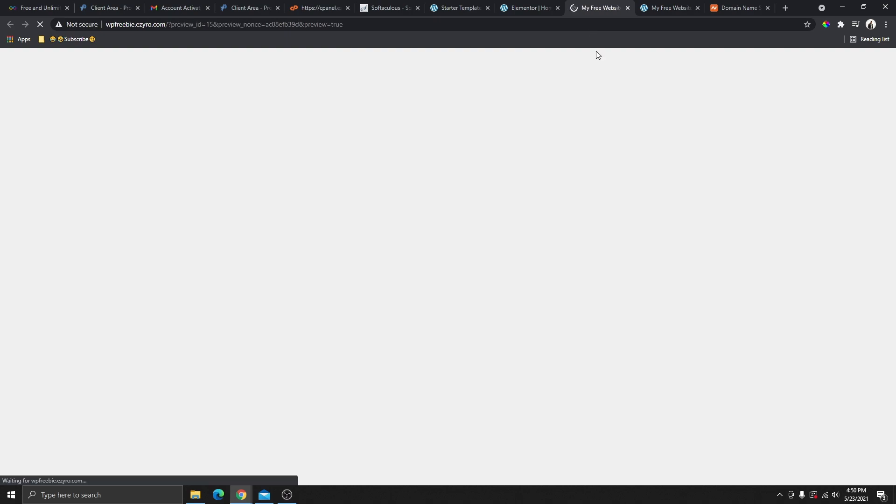
{"action": "scroll", "coordinate": [515, 231], "scroll_direction": "down", "scroll_amount": 10}
{"action": "scroll", "coordinate": [529, 256], "scroll_direction": "down", "scroll_amount": 10}
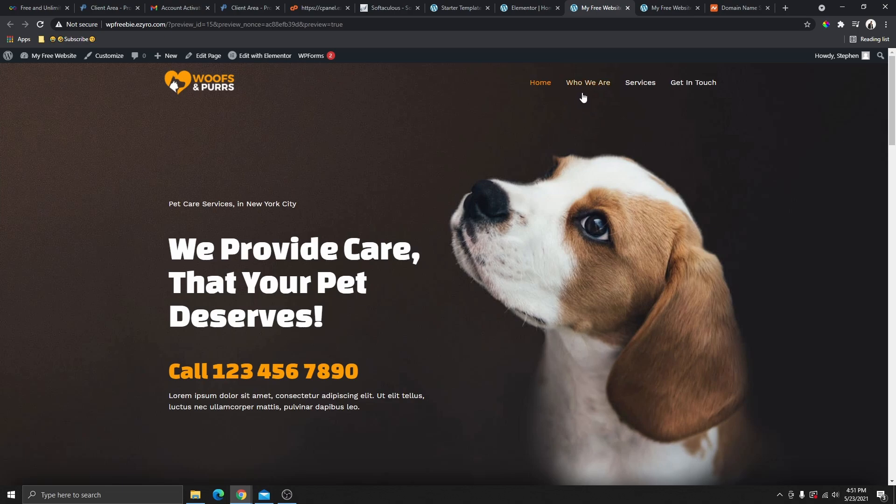
Visit the Services and Get In Touch pages from the site navigation and look over the published home page.
{"action": "left_click", "coordinate": [640, 85]}
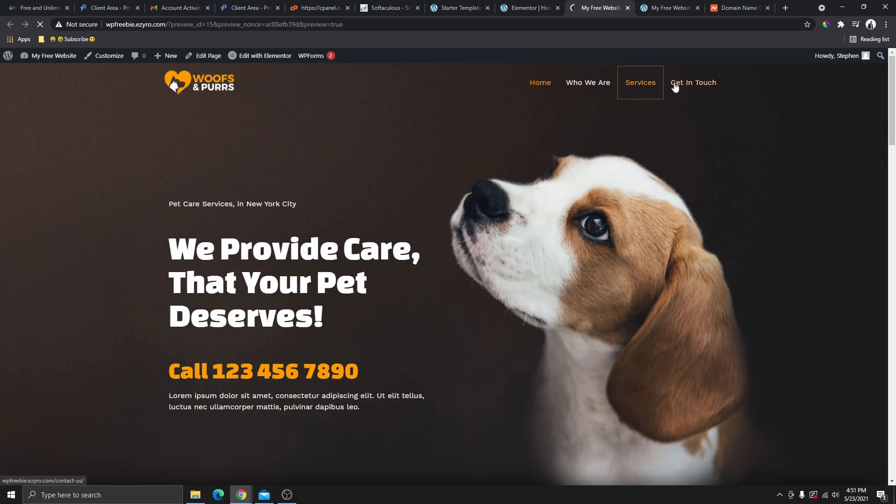
{"action": "left_click", "coordinate": [679, 86]}
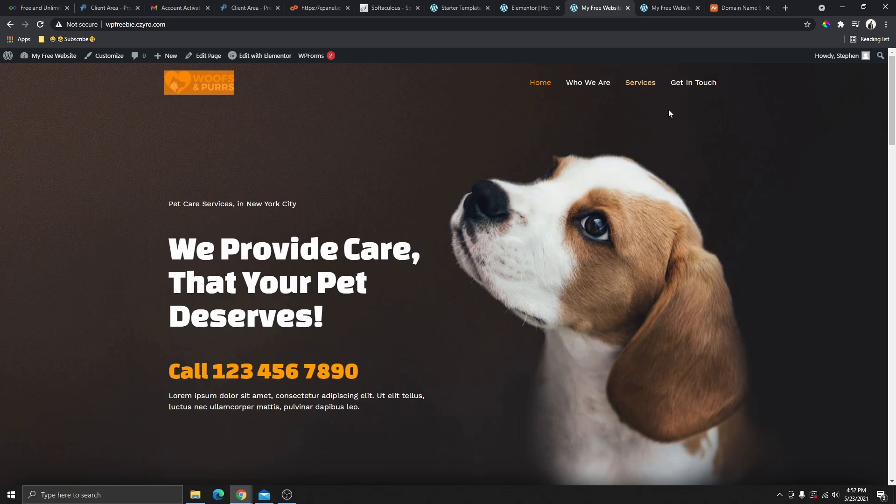
{"action": "scroll", "coordinate": [392, 326], "scroll_direction": "down", "scroll_amount": 10}
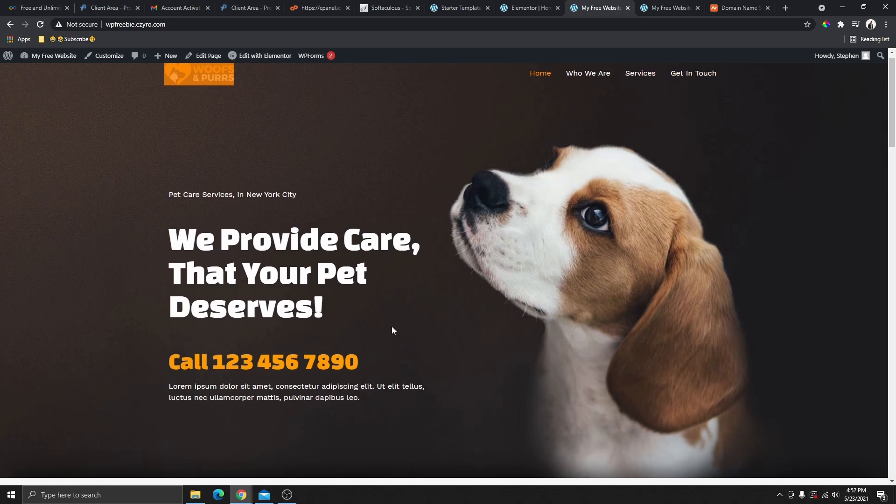
{"action": "scroll", "coordinate": [435, 327], "scroll_direction": "up", "scroll_amount": 10}
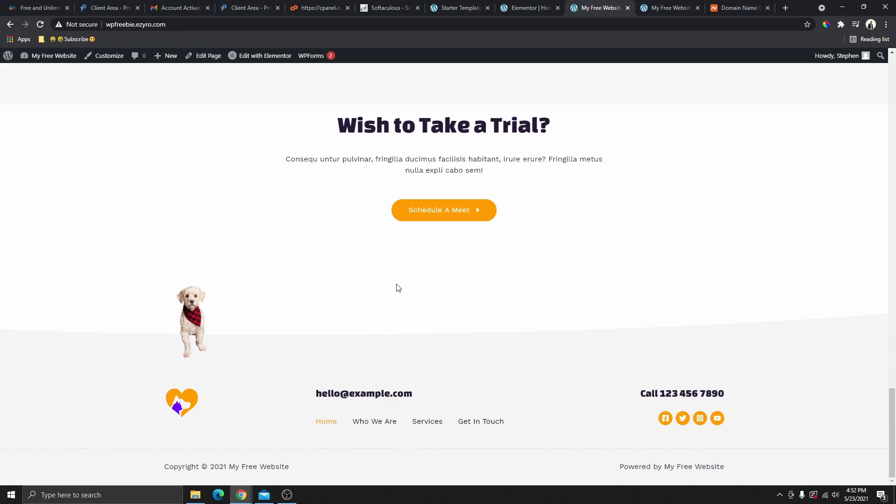
{"action": "scroll", "coordinate": [326, 147], "scroll_direction": "up", "scroll_amount": 15}
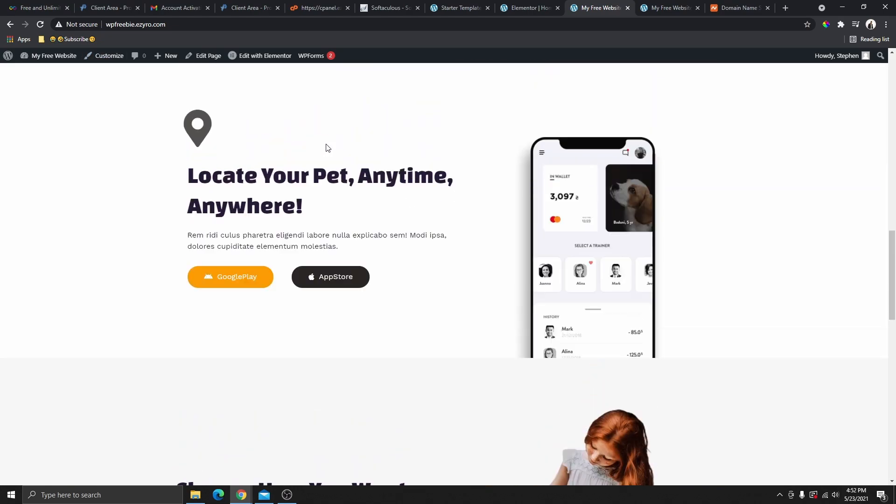
{"action": "scroll", "coordinate": [326, 147], "scroll_direction": "up", "scroll_amount": 1}
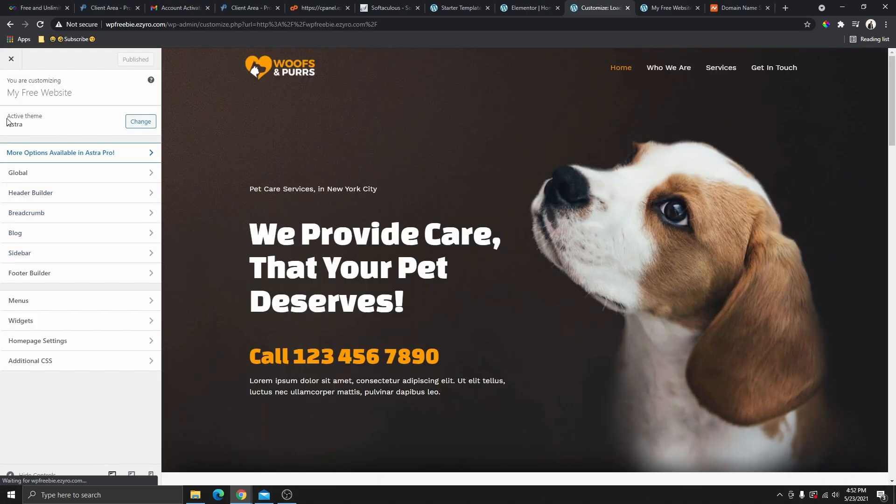
{"action": "left_click", "coordinate": [26, 123]}
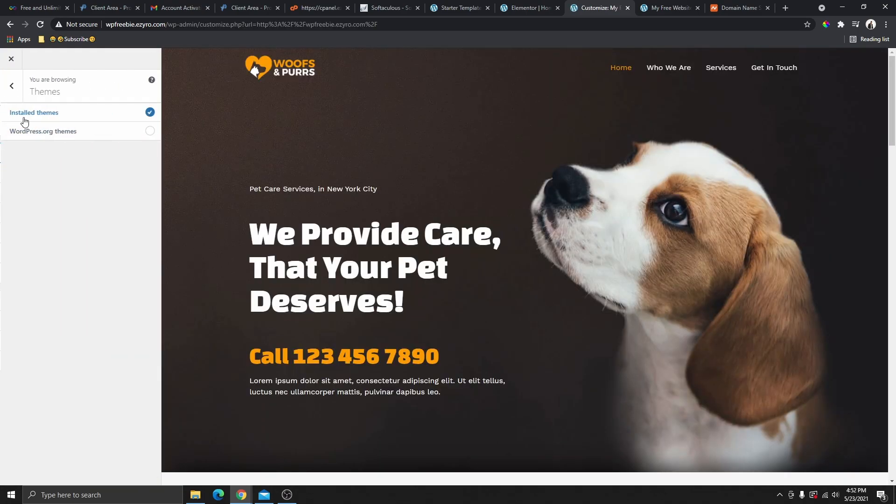
{"action": "left_click", "coordinate": [10, 59]}
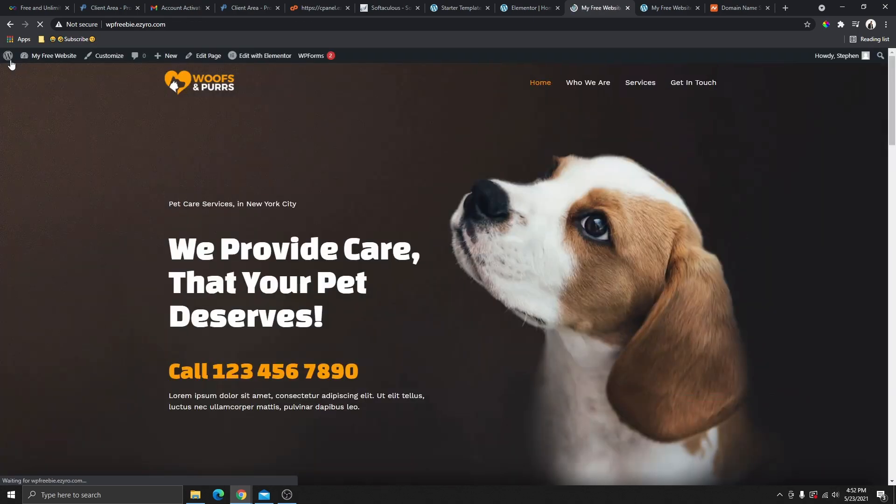
Go to the WordPress dashboard and open the theme customizer from there.
{"action": "mouse_move", "coordinate": [35, 57]}
{"action": "left_click", "coordinate": [33, 74]}
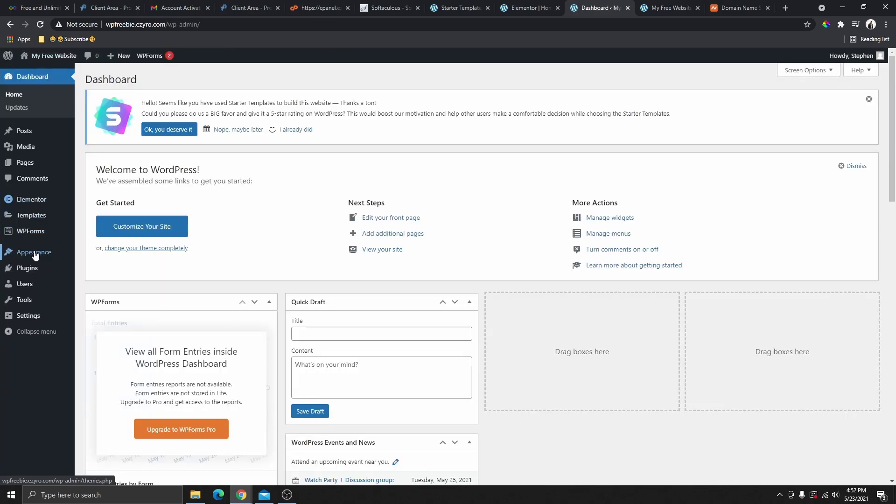
{"action": "mouse_move", "coordinate": [25, 258]}
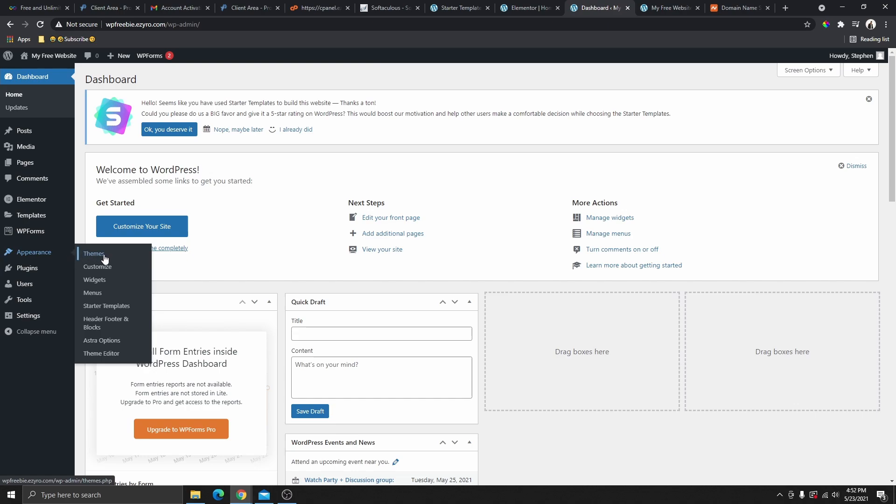
{"action": "left_click", "coordinate": [97, 267]}
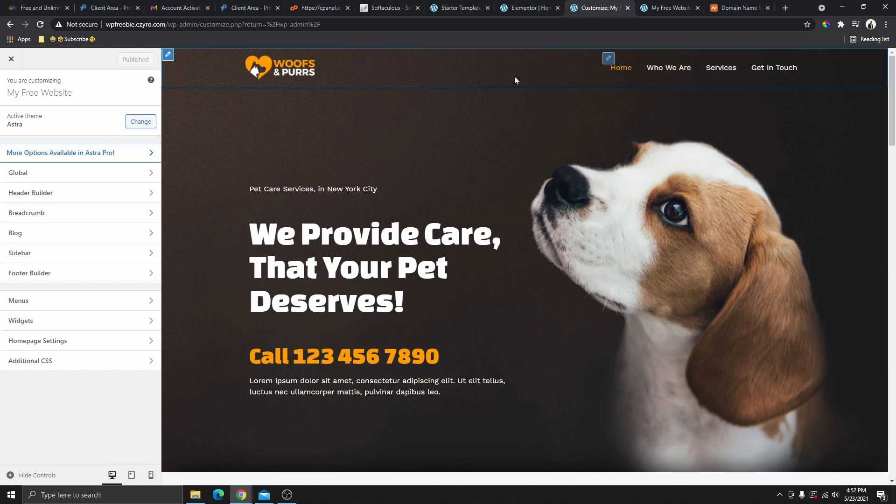
Add a Button element beside the primary menu in the main row of the Header Builder.
{"action": "left_click", "coordinate": [255, 71]}
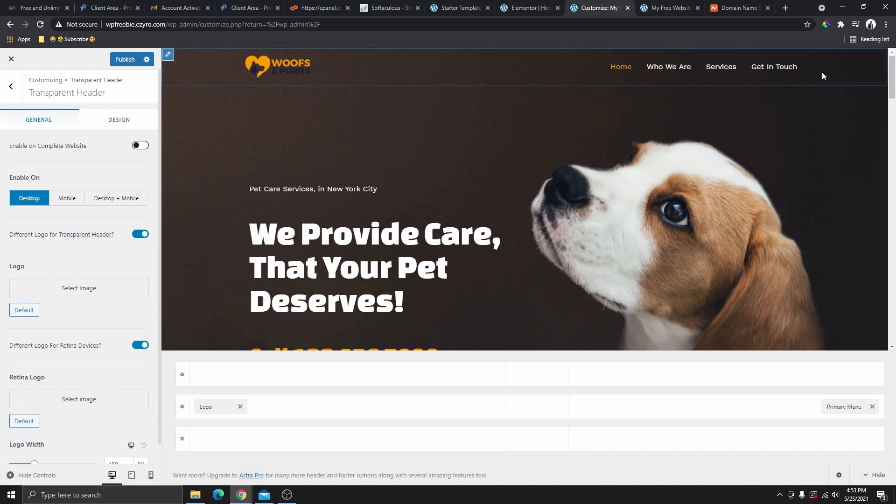
{"action": "left_click", "coordinate": [13, 86]}
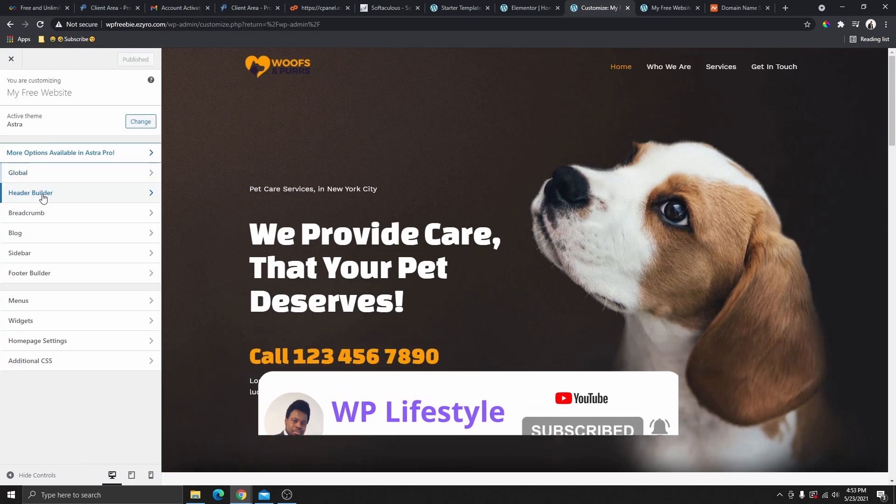
{"action": "left_click", "coordinate": [48, 193]}
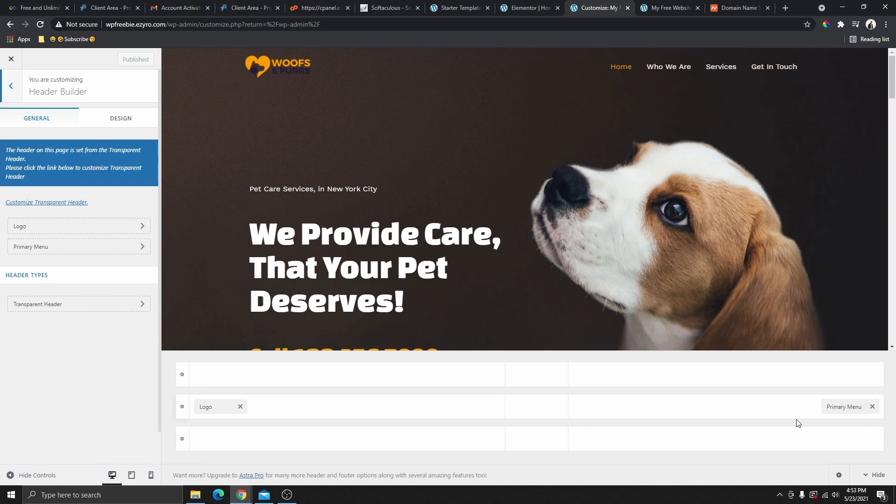
{"action": "left_click", "coordinate": [727, 409]}
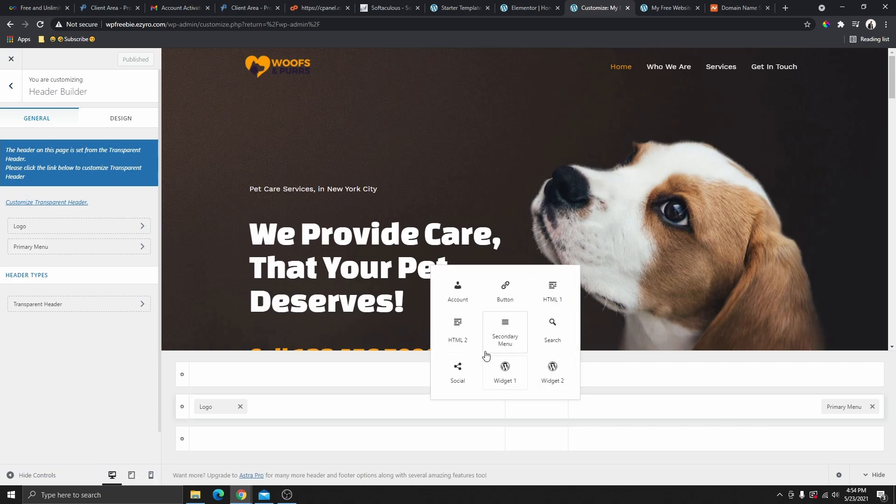
{"action": "left_click", "coordinate": [505, 301]}
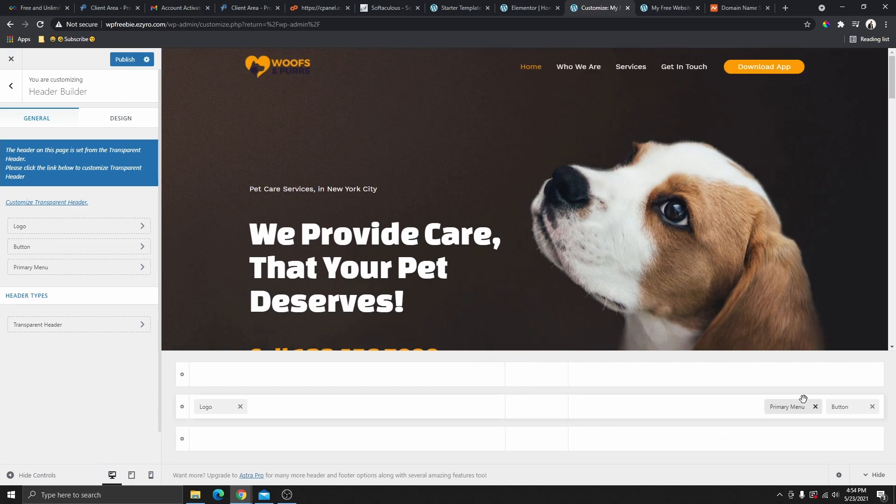
Change the header button's text to "Download" and make its link open in a new tab.
{"action": "left_click", "coordinate": [845, 406]}
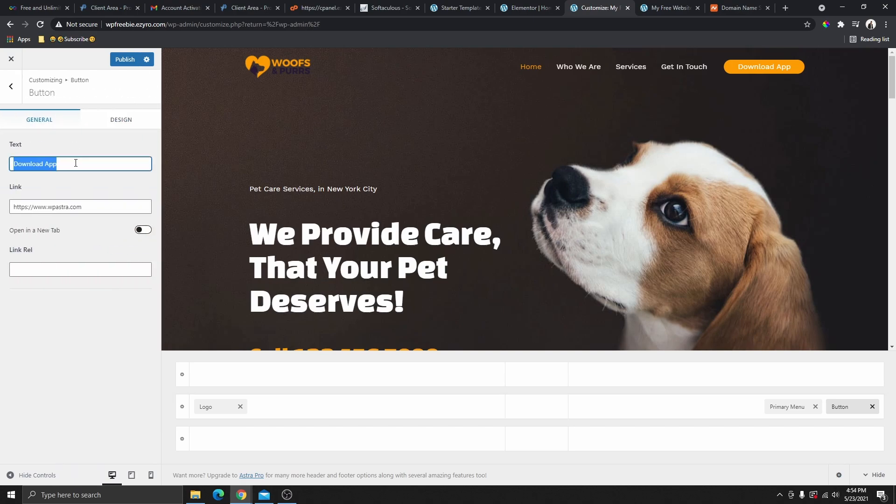
{"action": "left_click_drag", "start_coordinate": [74, 163], "coordinate": [12, 163]}
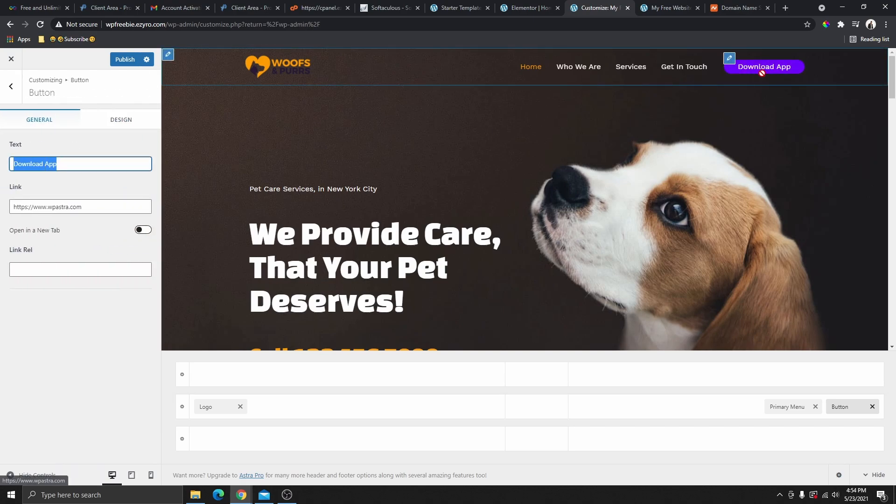
{"action": "left_click", "coordinate": [78, 164]}
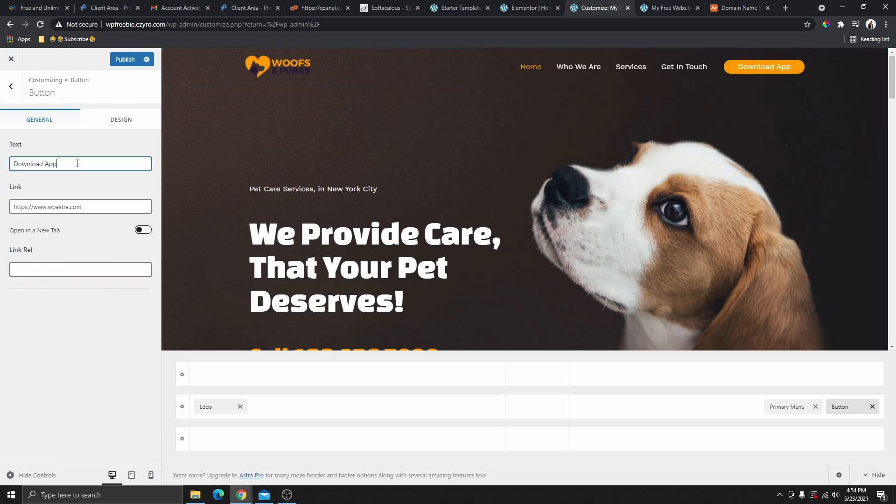
{"action": "key", "text": "BackSpace"}
{"action": "key", "text": "BackSpace"}
{"action": "key", "text": "BackSpace"}
{"action": "key", "text": "BackSpace"}
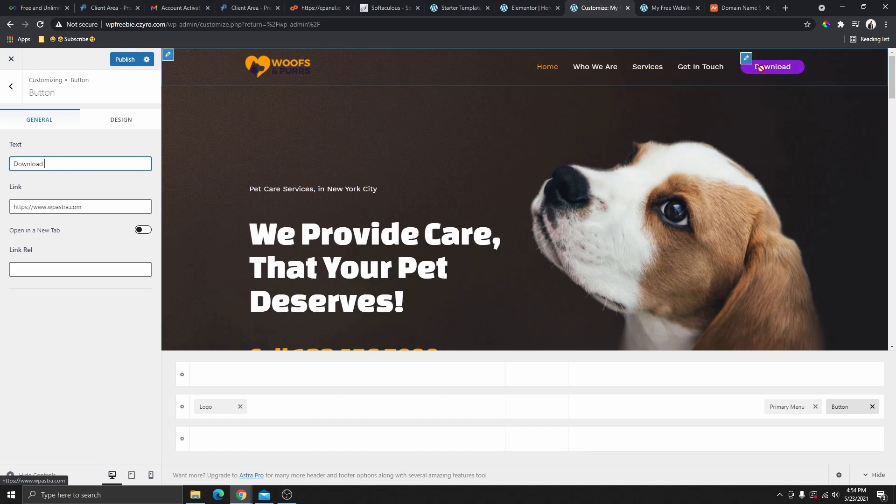
{"action": "left_click_drag", "start_coordinate": [83, 207], "coordinate": [13, 210]}
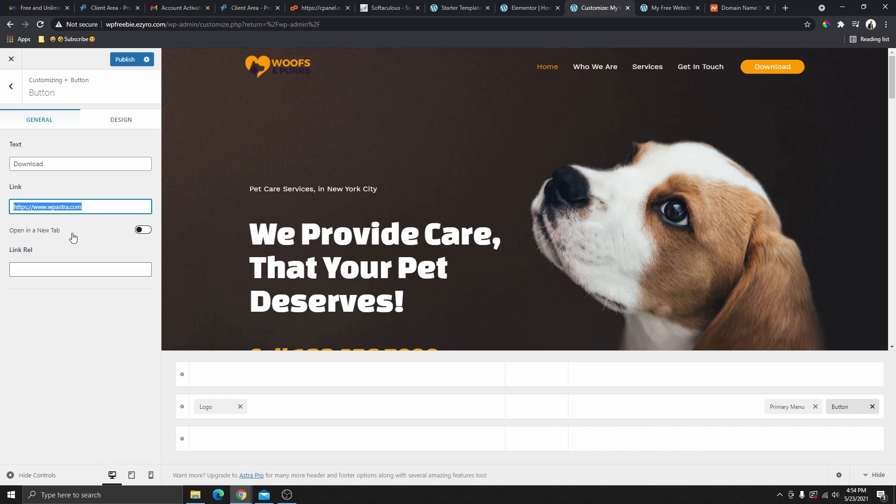
{"action": "left_click", "coordinate": [143, 230]}
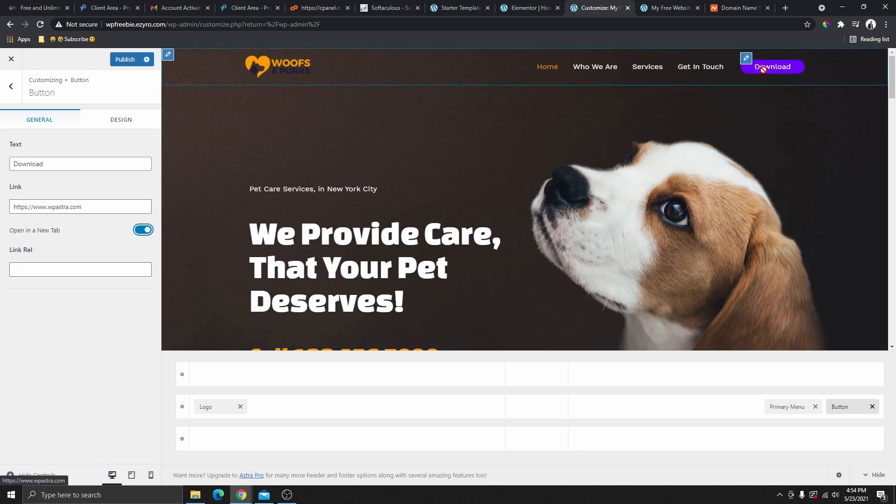
Set the header button's background color to purple #8224e3 and its hover background color to red #dd3333.
{"action": "left_click", "coordinate": [123, 123]}
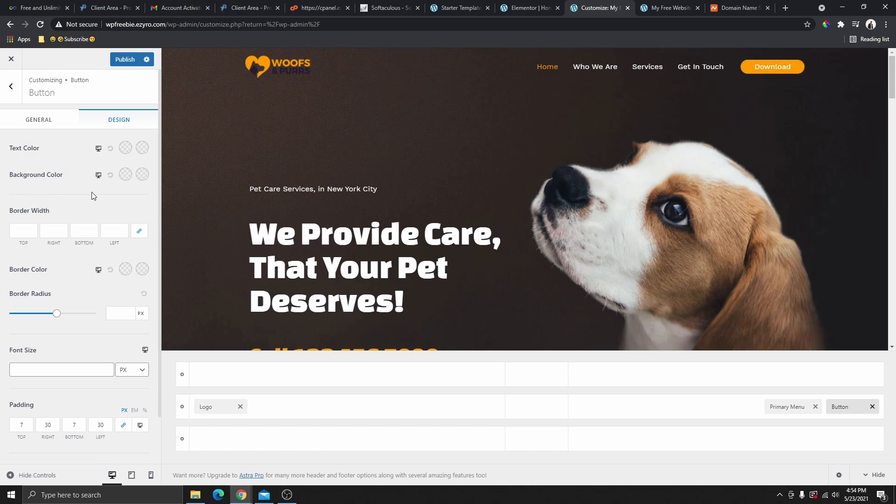
{"action": "left_click", "coordinate": [126, 174]}
{"action": "left_click", "coordinate": [134, 339]}
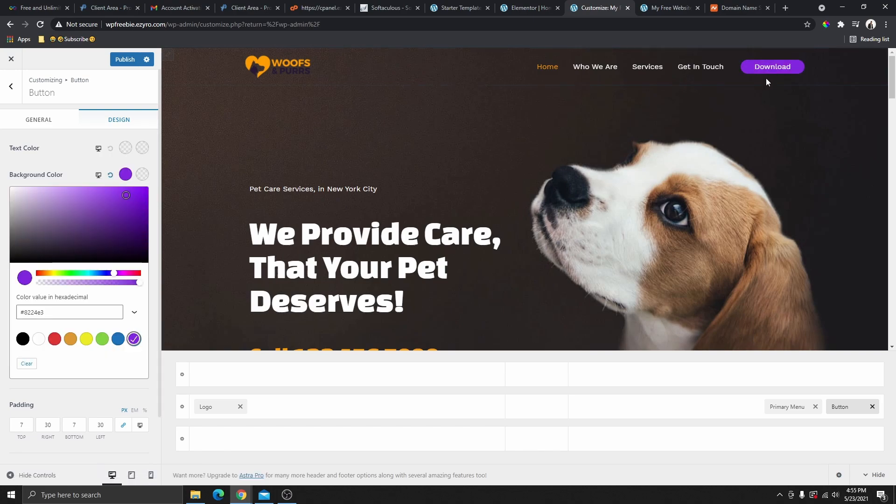
{"action": "left_click", "coordinate": [142, 174]}
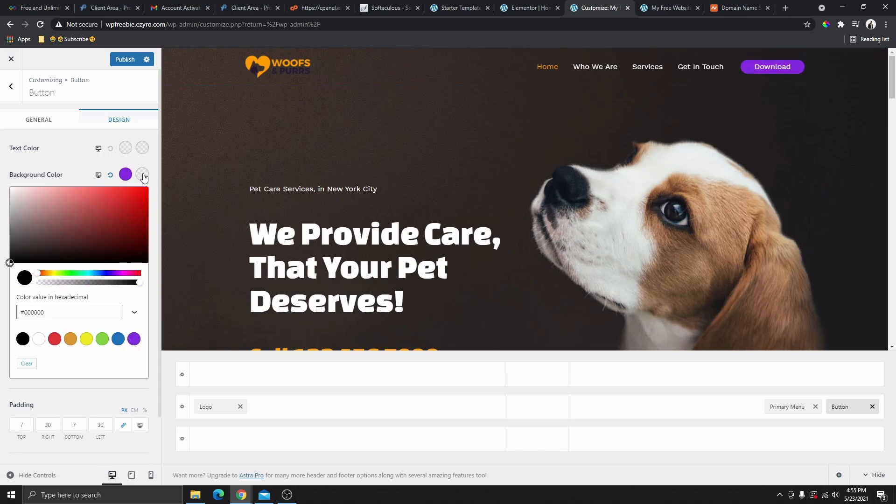
{"action": "left_click", "coordinate": [71, 340]}
{"action": "left_click", "coordinate": [87, 339]}
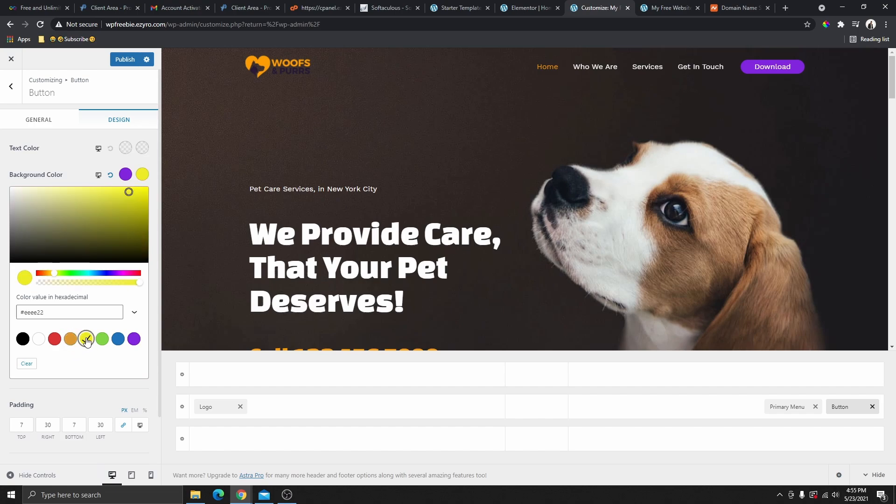
{"action": "left_click", "coordinate": [54, 339]}
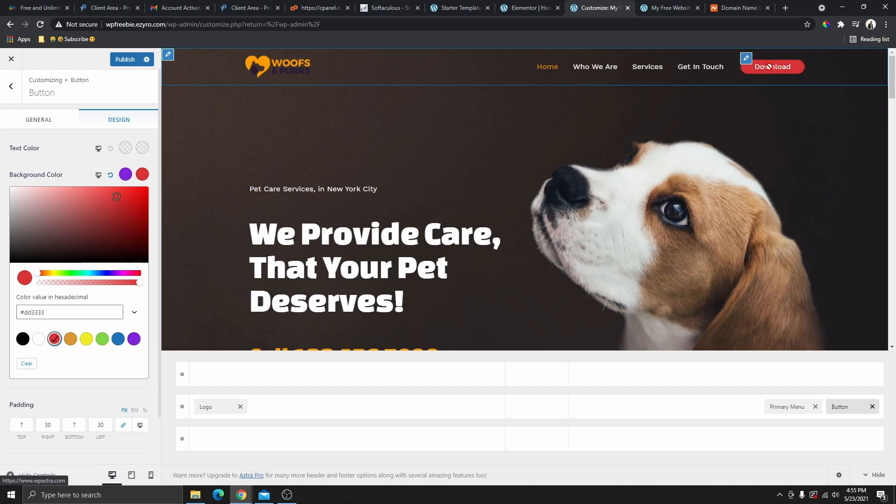
{"action": "left_click", "coordinate": [46, 166]}
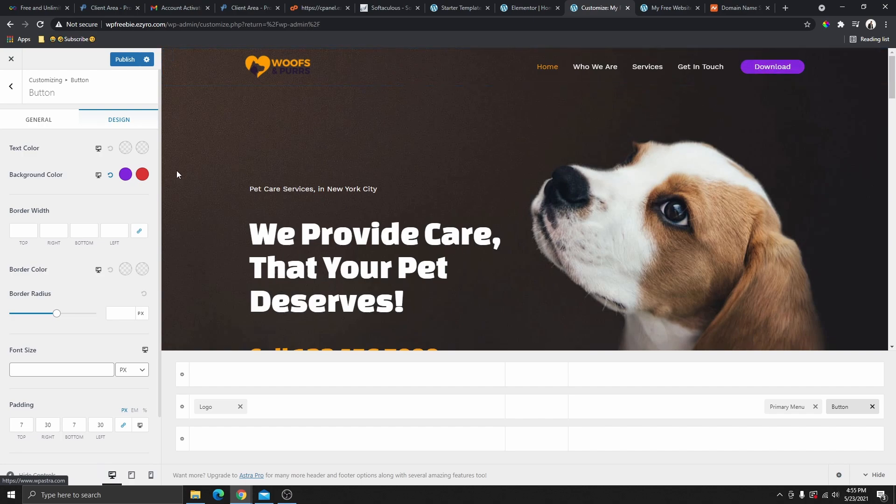
Look over the header button's text color, border, font size, padding and margin options.
{"action": "left_click", "coordinate": [126, 148]}
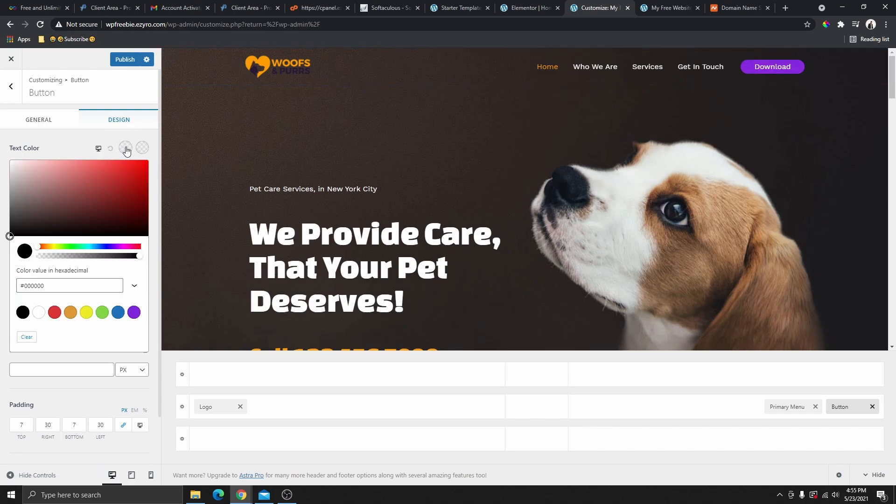
{"action": "left_click", "coordinate": [148, 157]}
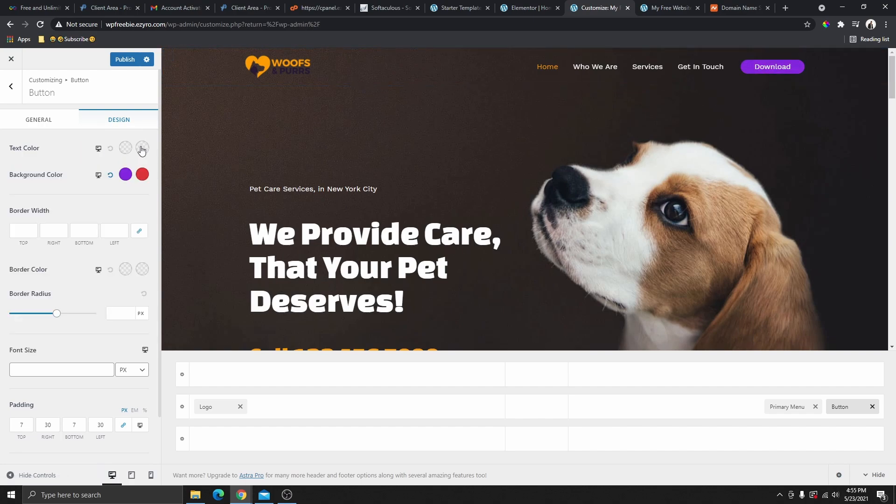
{"action": "scroll", "coordinate": [106, 168], "scroll_direction": "down", "scroll_amount": 1}
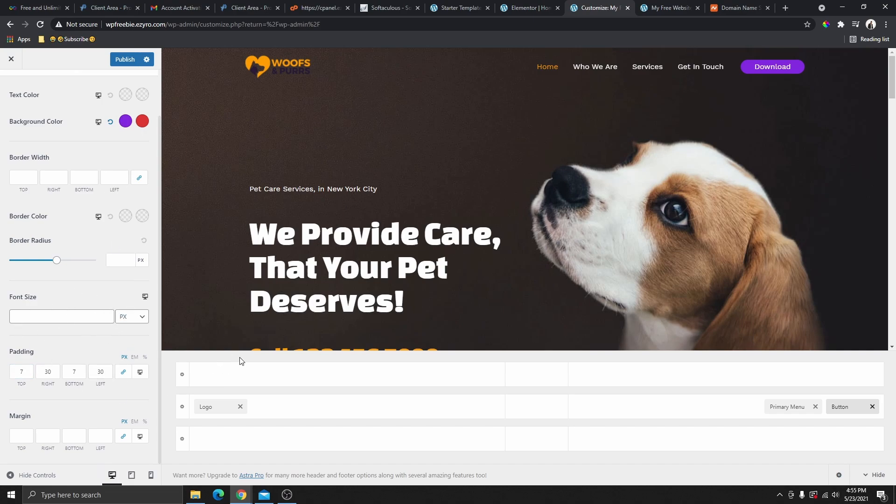
Preview the header in tablet view and check the menu behind the toggle button.
{"action": "left_click", "coordinate": [132, 476]}
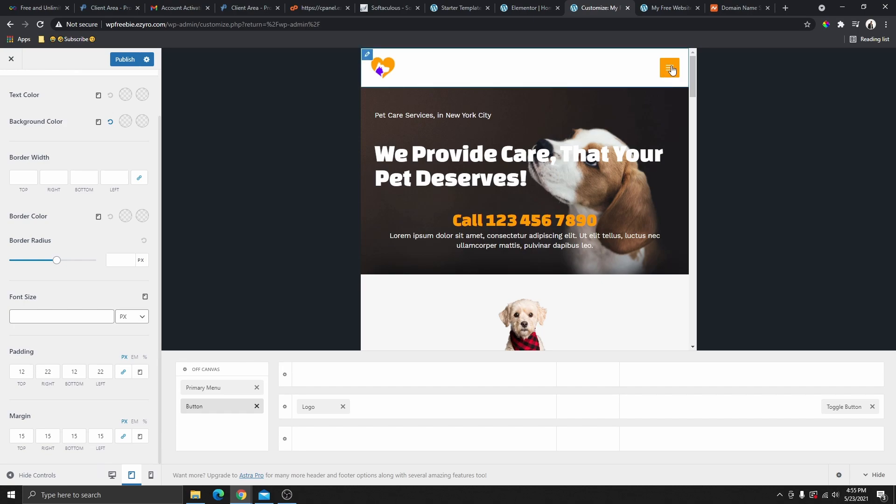
{"action": "left_click", "coordinate": [670, 67]}
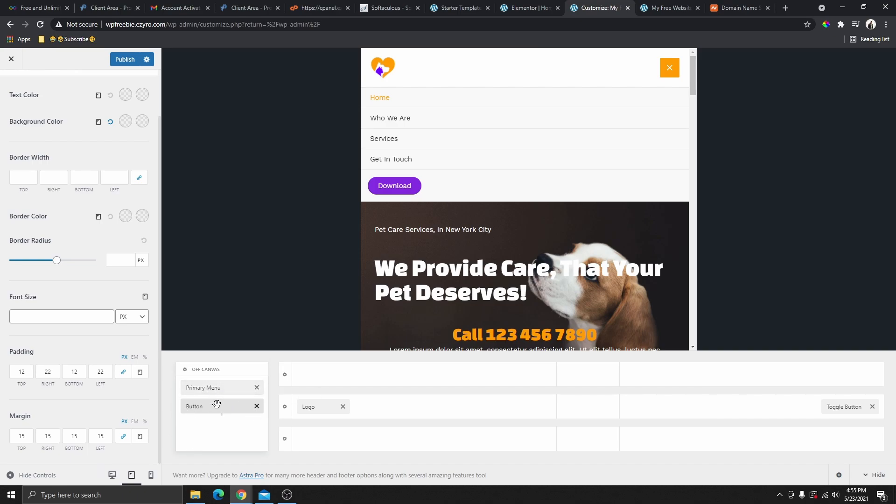
{"action": "left_click", "coordinate": [669, 70]}
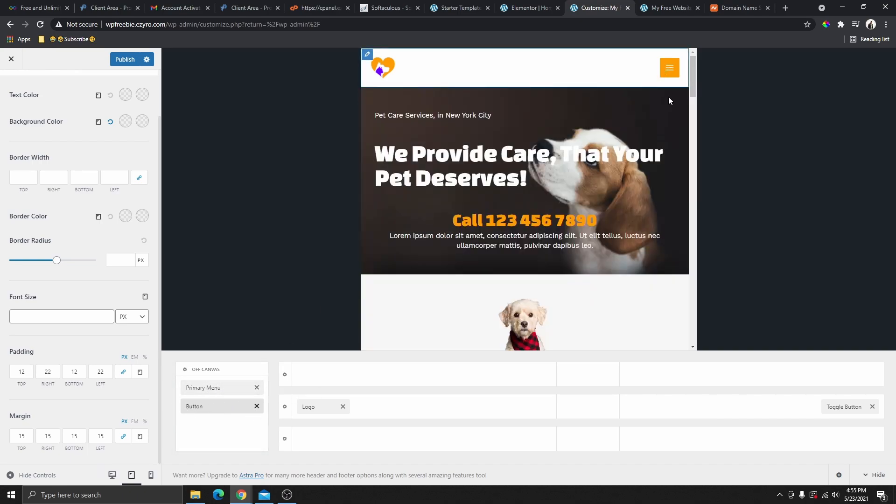
{"action": "left_click", "coordinate": [669, 71]}
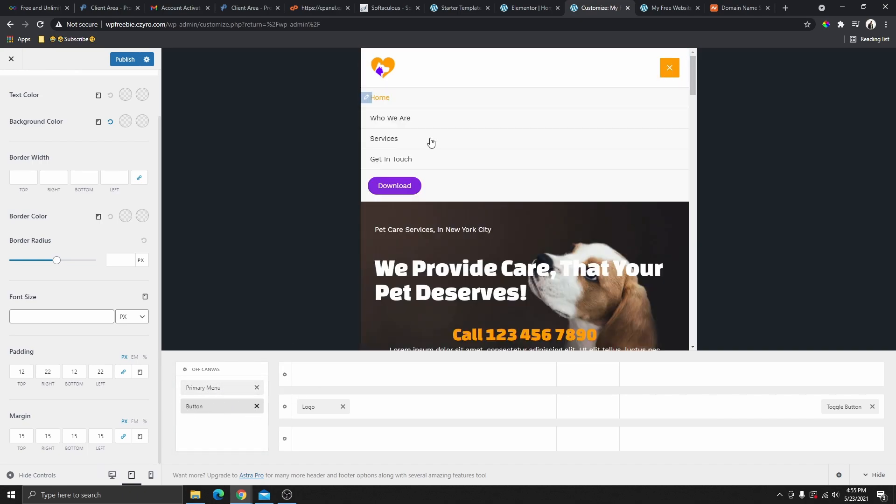
In mobile view, remove the button from the off-canvas area, then add it back below the primary menu.
{"action": "left_click", "coordinate": [151, 481]}
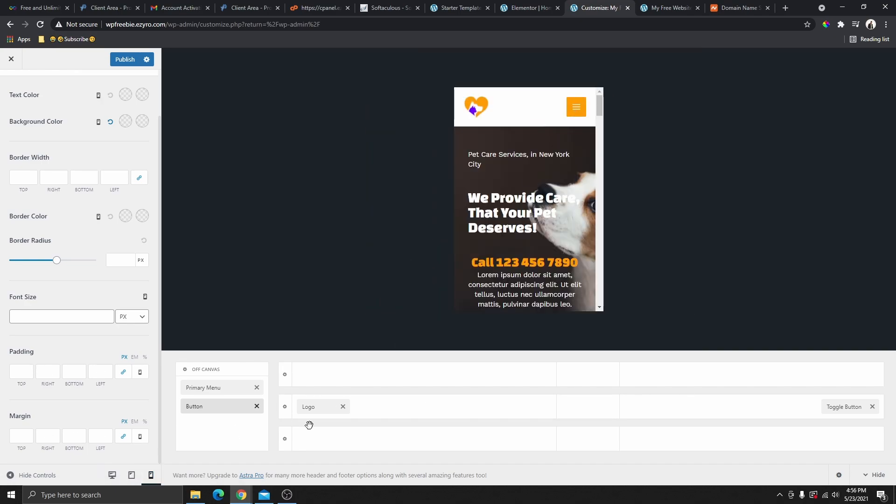
{"action": "left_click", "coordinate": [262, 410]}
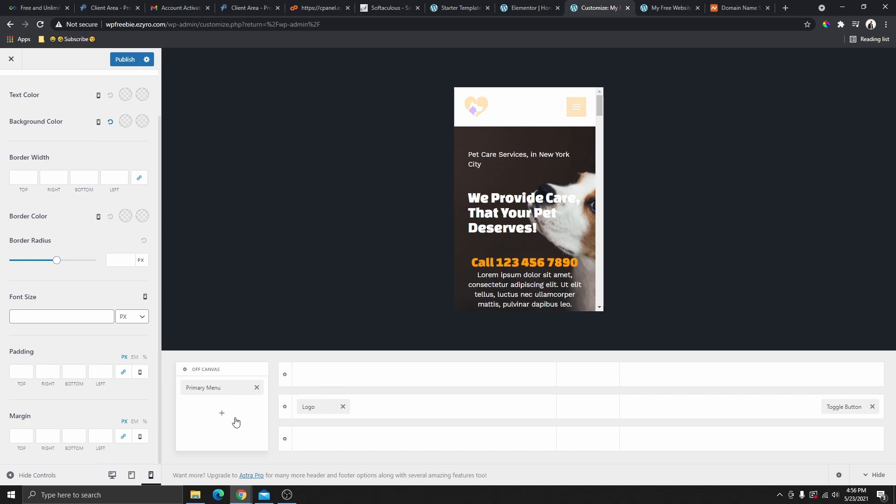
{"action": "left_click", "coordinate": [574, 112]}
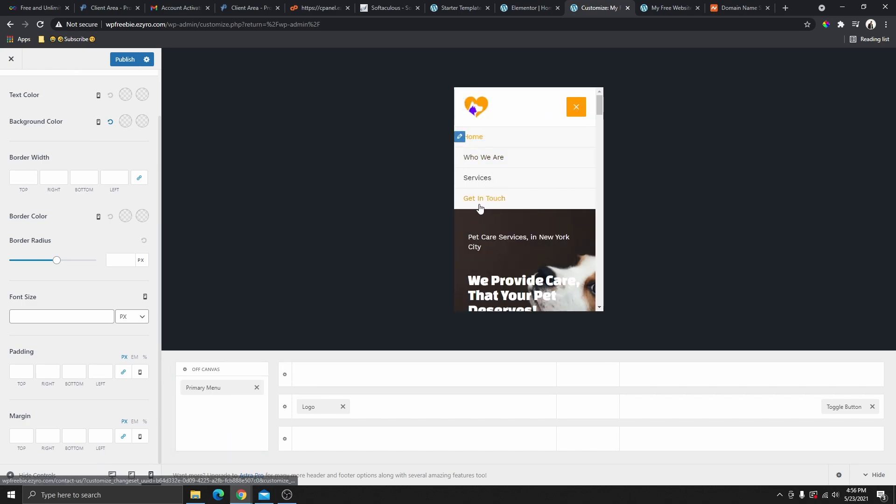
{"action": "left_click", "coordinate": [221, 415]}
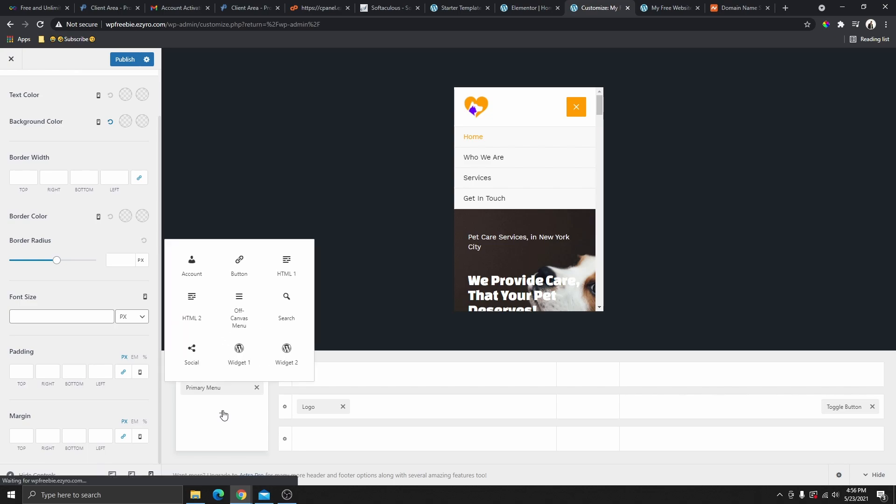
{"action": "left_click", "coordinate": [238, 270]}
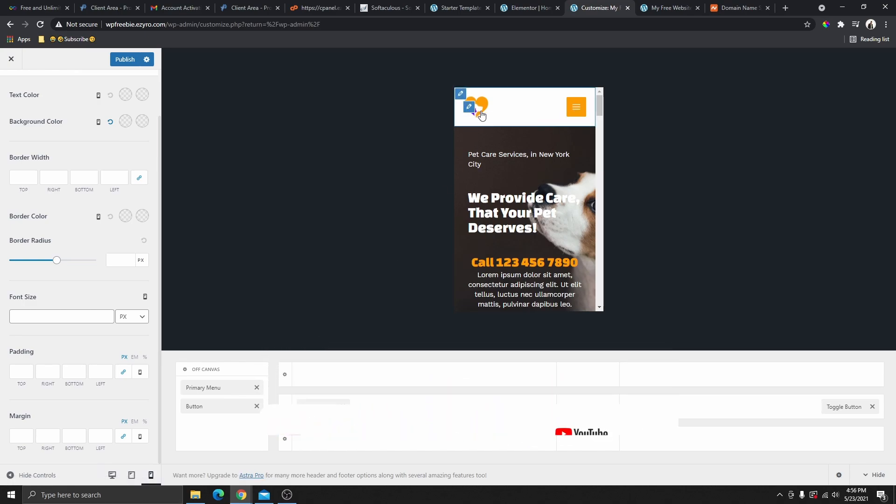
Review the logo settings in mobile view, return to desktop view and publish the header changes.
{"action": "mouse_move", "coordinate": [472, 109]}
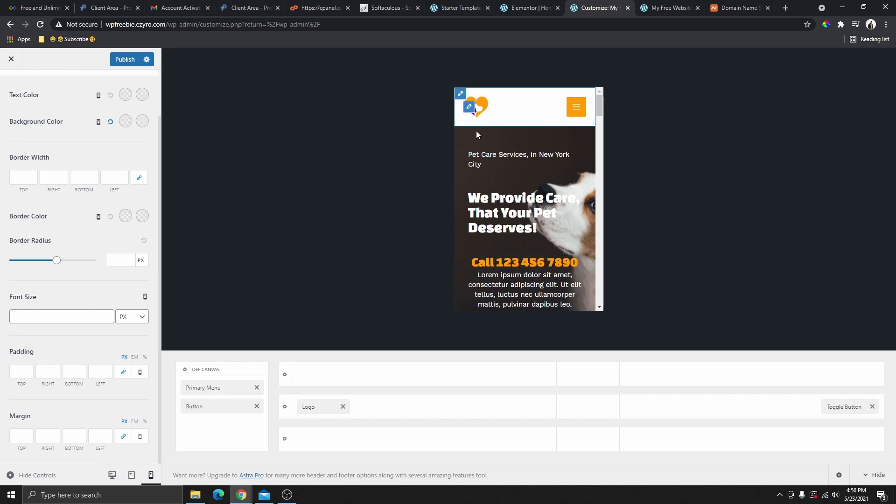
{"action": "left_click", "coordinate": [471, 108]}
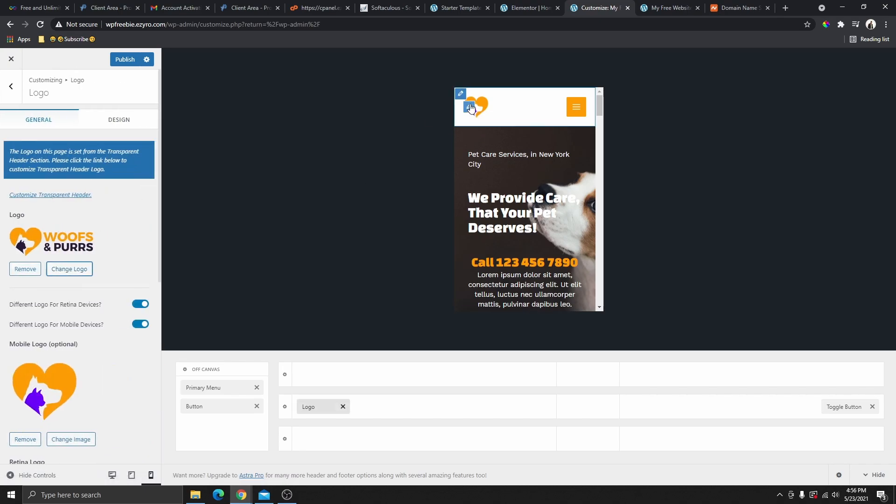
{"action": "scroll", "coordinate": [96, 386], "scroll_direction": "down", "scroll_amount": 1}
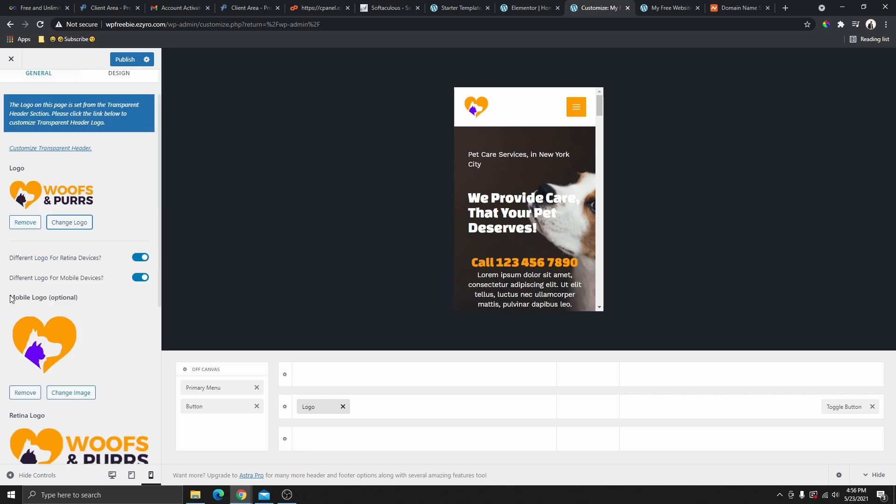
{"action": "scroll", "coordinate": [84, 314], "scroll_direction": "down", "scroll_amount": 3}
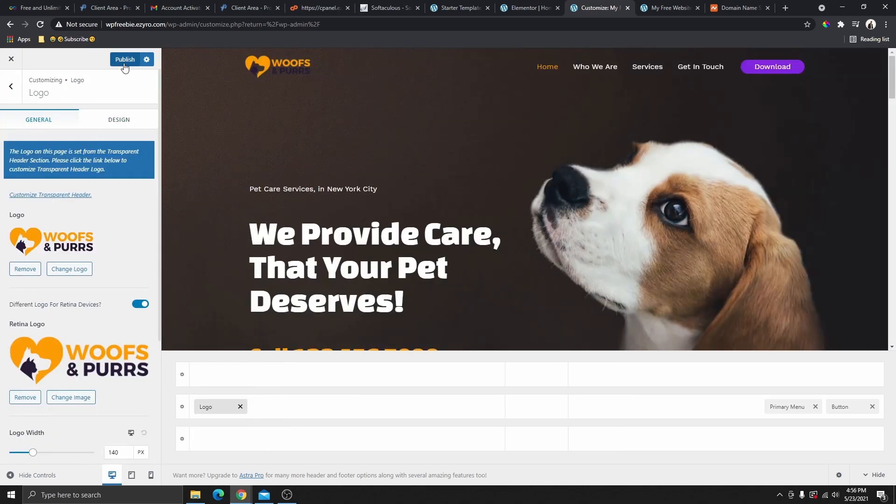
{"action": "left_click", "coordinate": [124, 64]}
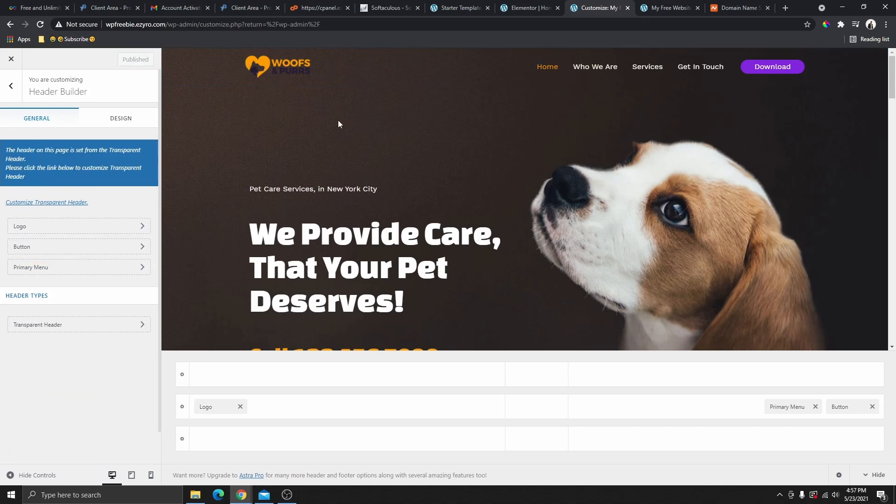
{"action": "scroll", "coordinate": [402, 261], "scroll_direction": "down", "scroll_amount": 5}
{"action": "scroll", "coordinate": [411, 285], "scroll_direction": "up", "scroll_amount": 5}
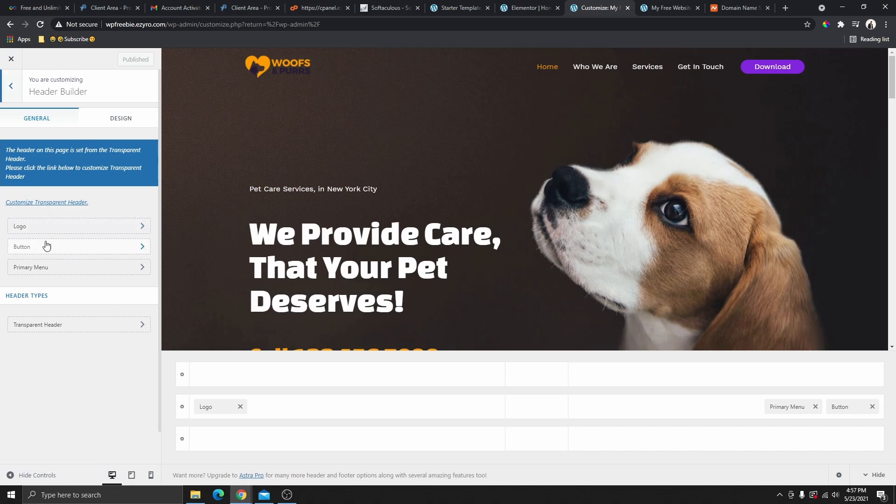
Try to replace the header logo with favicon-free-img.png from the media library and publish the change.
{"action": "left_click", "coordinate": [21, 101]}
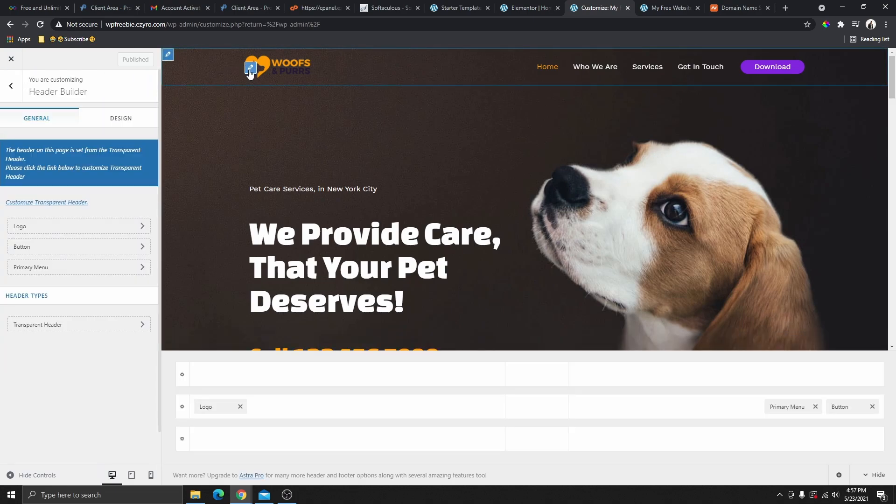
{"action": "left_click", "coordinate": [250, 68]}
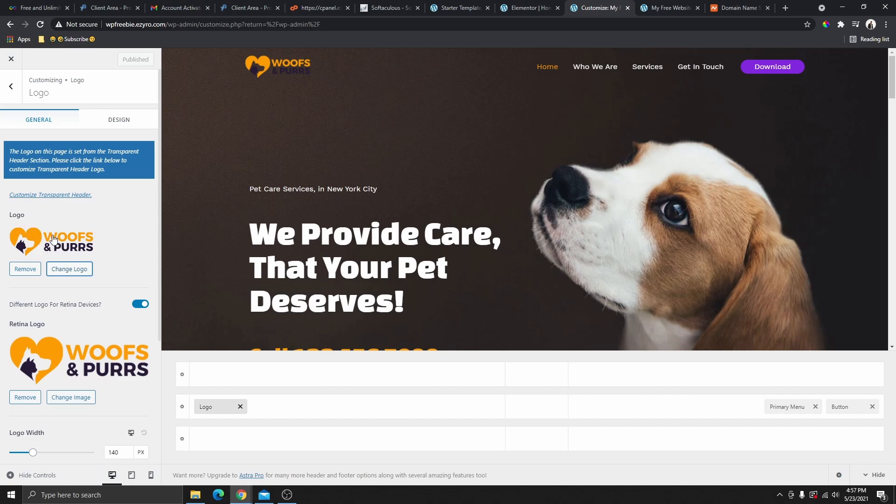
{"action": "left_click", "coordinate": [77, 276]}
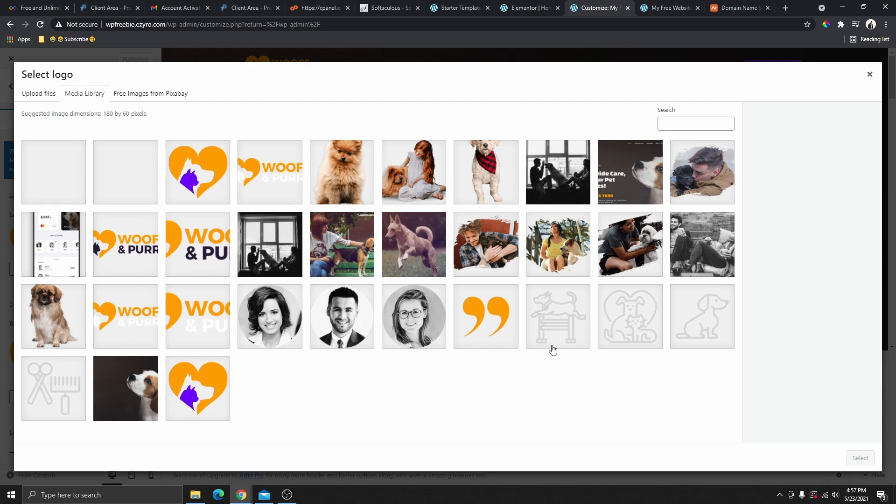
{"action": "left_click", "coordinate": [198, 172]}
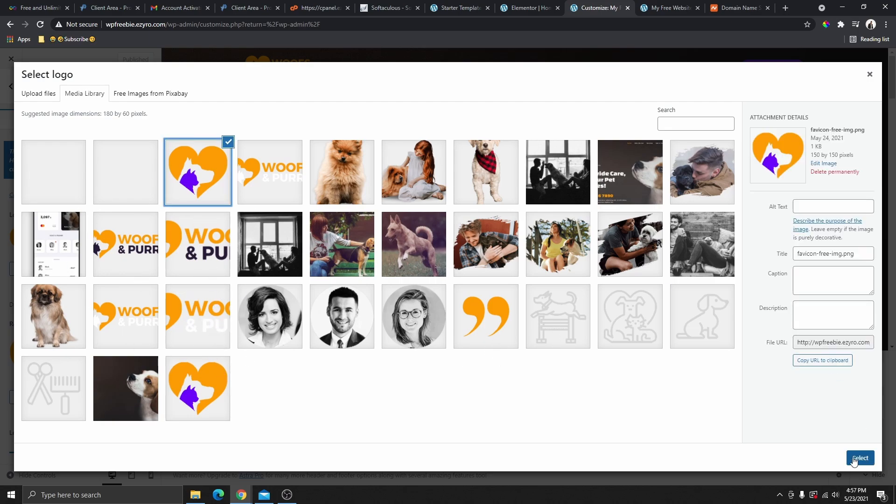
{"action": "left_click", "coordinate": [861, 458]}
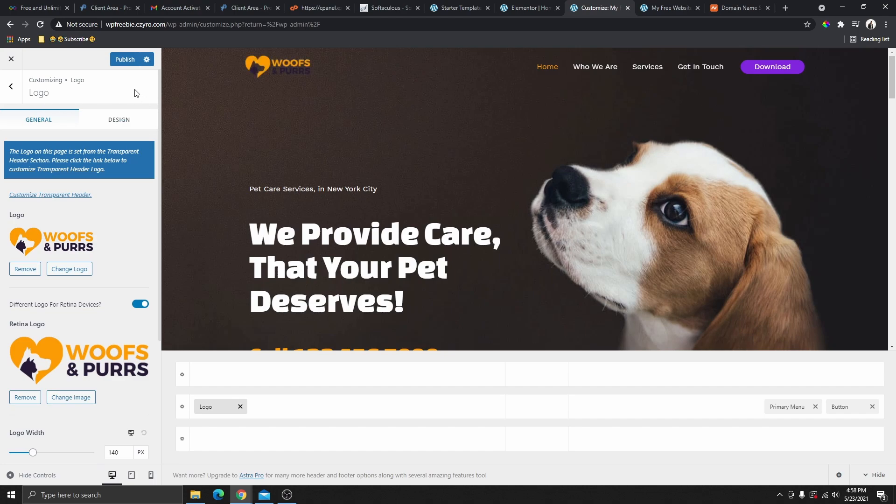
{"action": "left_click", "coordinate": [125, 60]}
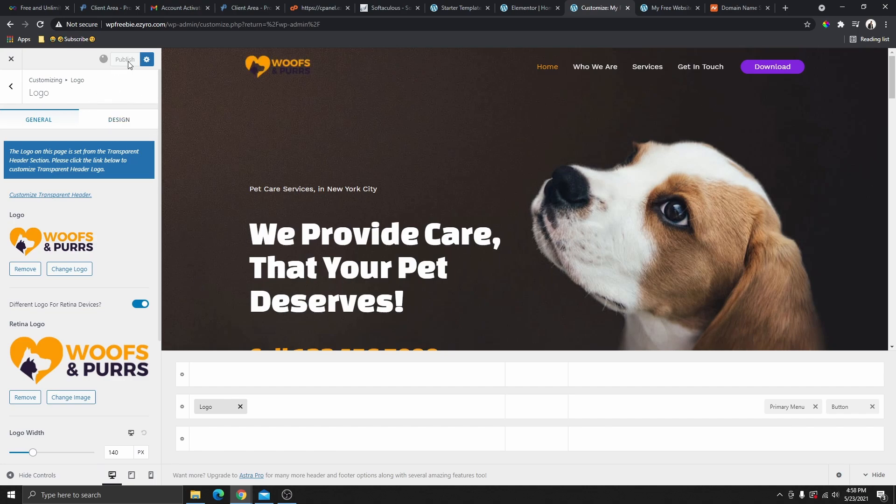
Open the primary menu's design settings from the header preview and set its hover style to Zoom In.
{"action": "left_click", "coordinate": [541, 63]}
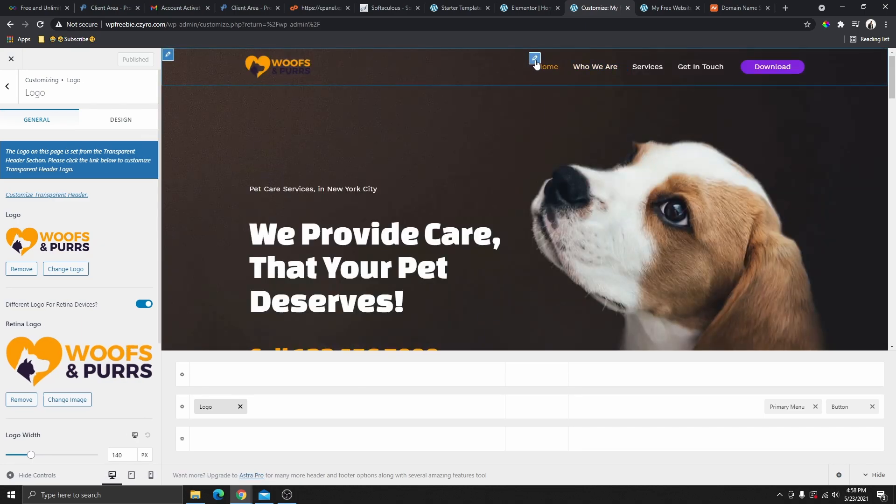
{"action": "left_click", "coordinate": [535, 59]}
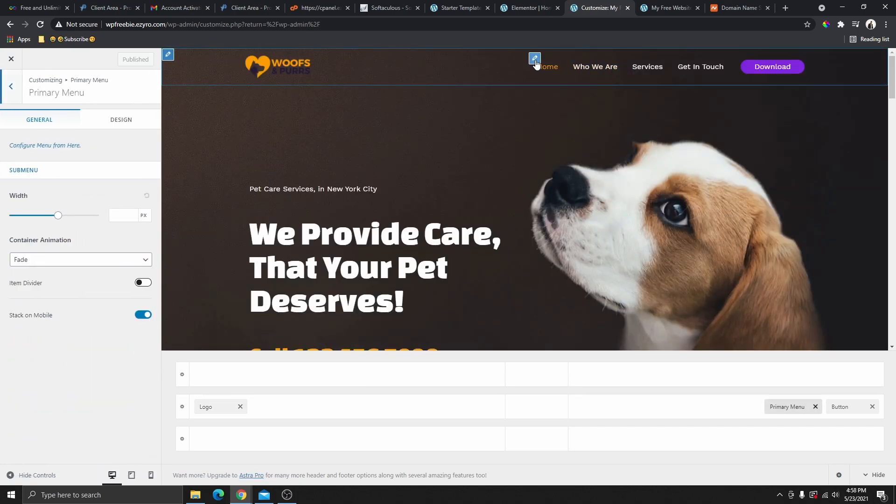
{"action": "left_click", "coordinate": [122, 122]}
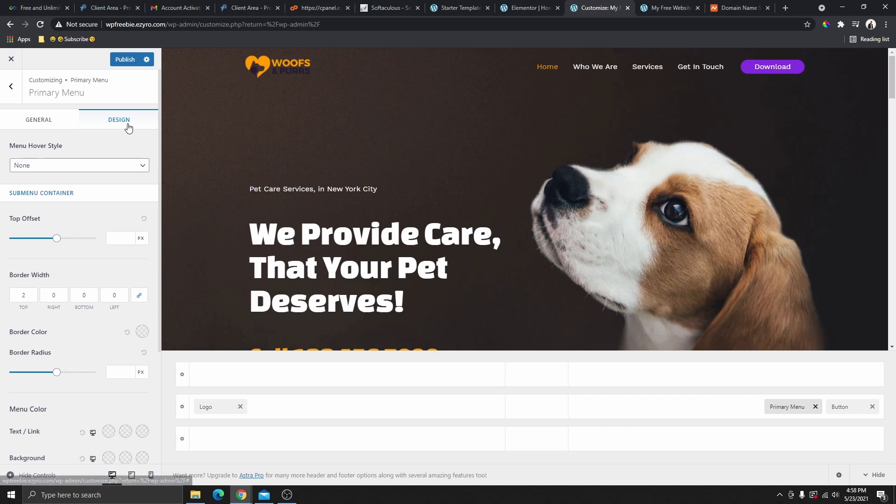
{"action": "left_click", "coordinate": [53, 165]}
{"action": "left_click", "coordinate": [37, 186]}
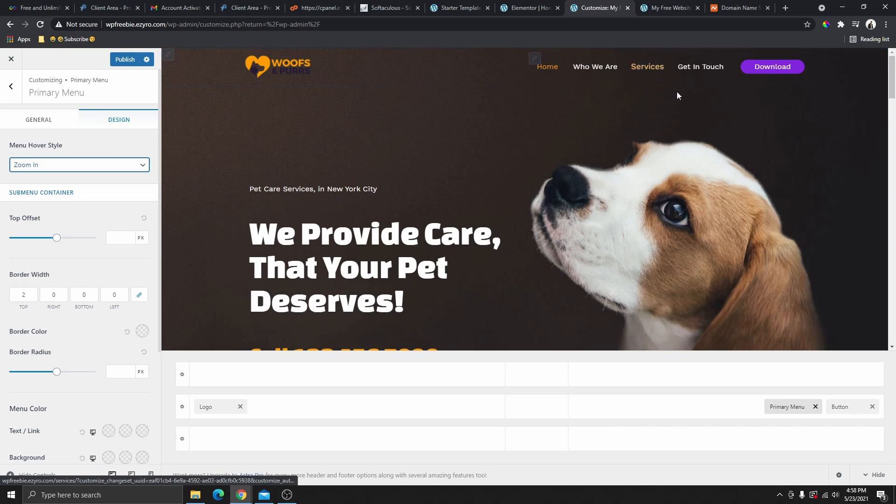
Try the Underline hover style on the primary menu, and switch it back to Zoom In.
{"action": "left_click", "coordinate": [67, 166]}
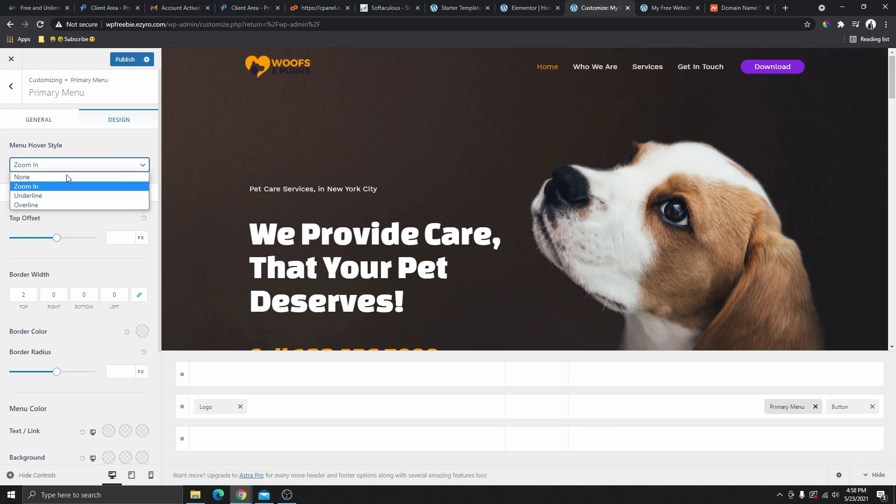
{"action": "left_click", "coordinate": [42, 197]}
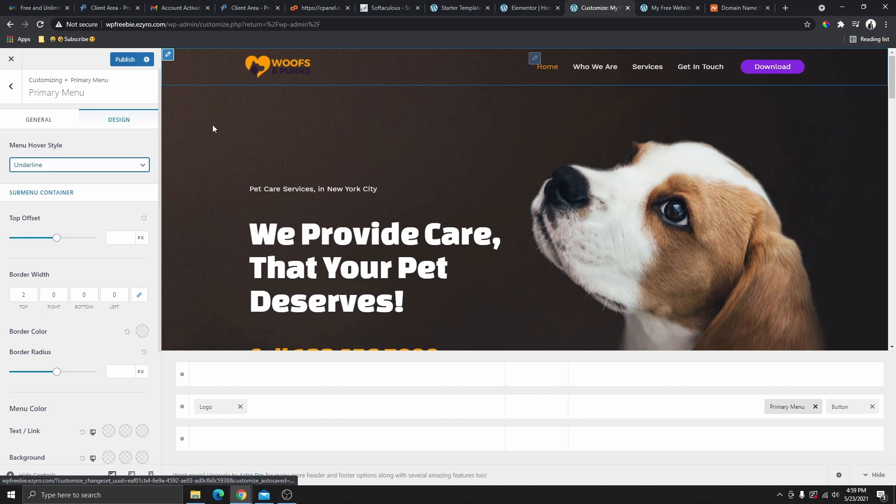
{"action": "left_click", "coordinate": [48, 169]}
{"action": "left_click", "coordinate": [53, 184]}
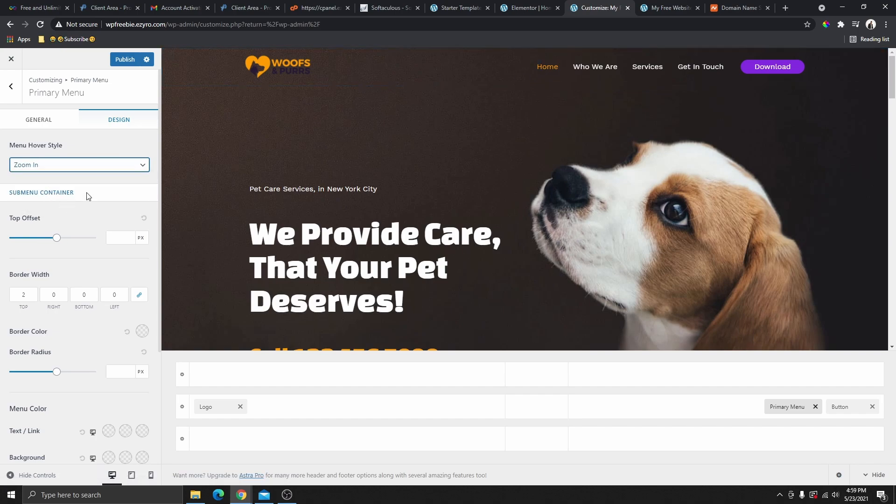
Try a red normal background on the primary menu, make it fully transparent and reset the background.
{"action": "scroll", "coordinate": [87, 197], "scroll_direction": "down", "scroll_amount": 3}
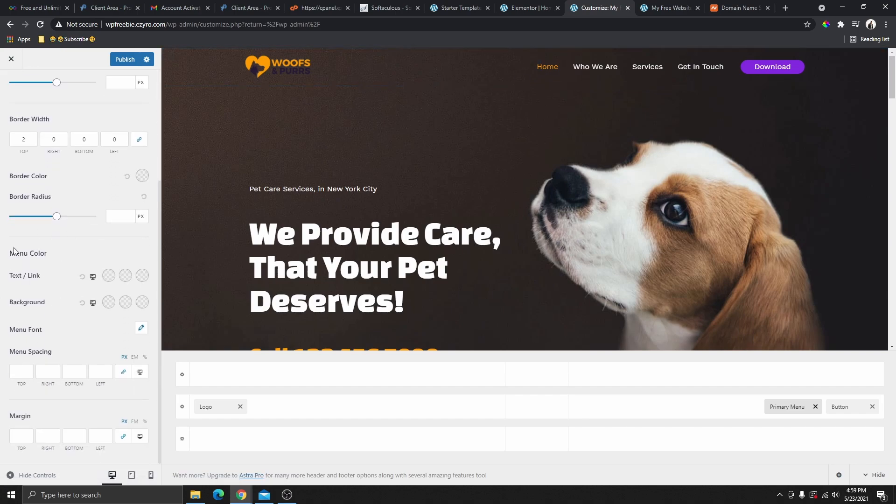
{"action": "scroll", "coordinate": [43, 261], "scroll_direction": "up", "scroll_amount": 4}
{"action": "scroll", "coordinate": [99, 240], "scroll_direction": "down", "scroll_amount": 4}
{"action": "left_click", "coordinate": [110, 303]}
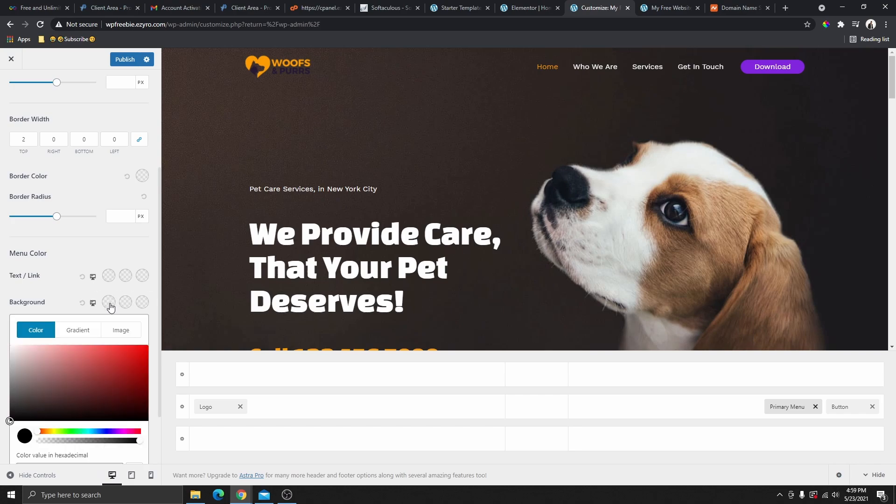
{"action": "left_click", "coordinate": [140, 367]}
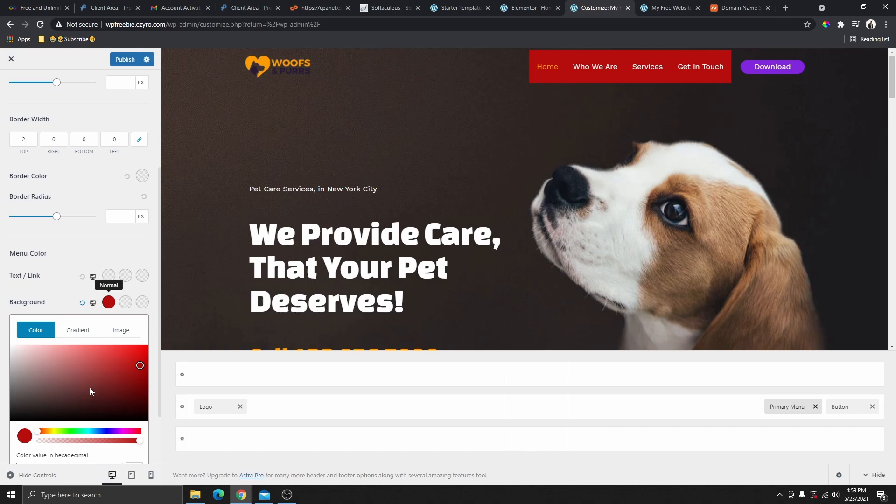
{"action": "left_click_drag", "start_coordinate": [143, 445], "coordinate": [34, 444]}
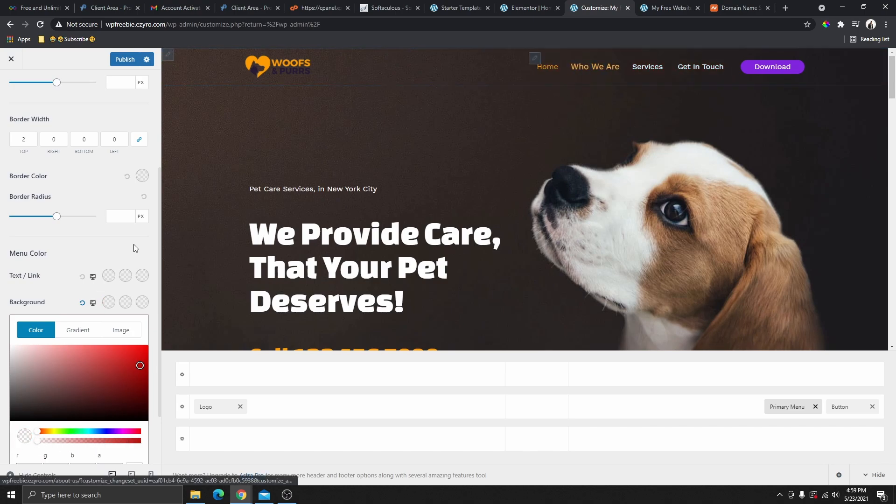
{"action": "left_click", "coordinate": [107, 253]}
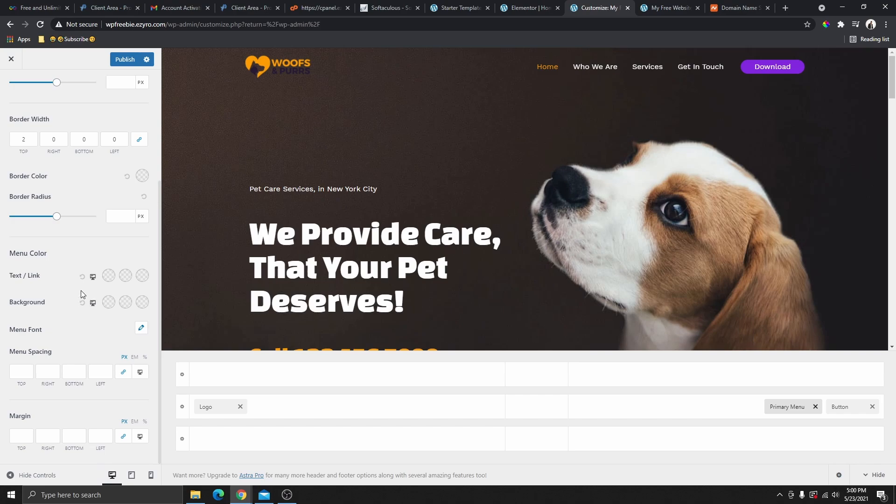
Publish the primary menu changes and return to the customizer's main section list.
{"action": "scroll", "coordinate": [112, 187], "scroll_direction": "up", "scroll_amount": 4}
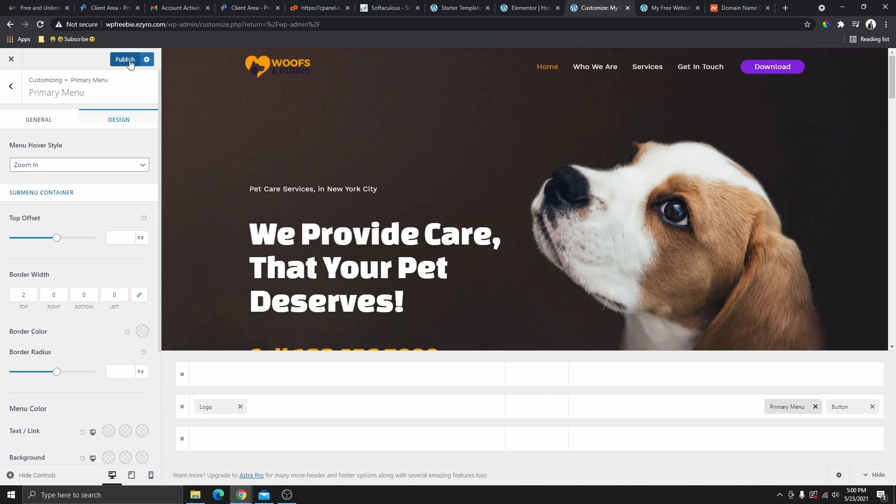
{"action": "left_click", "coordinate": [125, 59]}
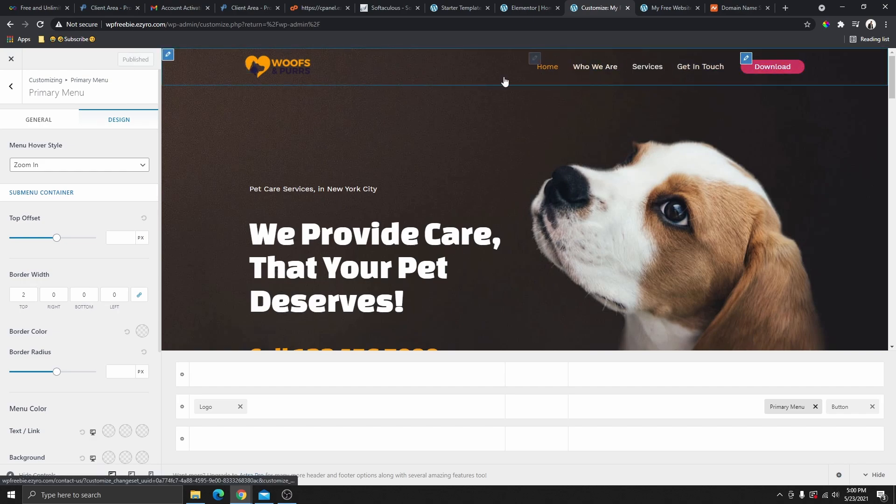
{"action": "left_click", "coordinate": [12, 90]}
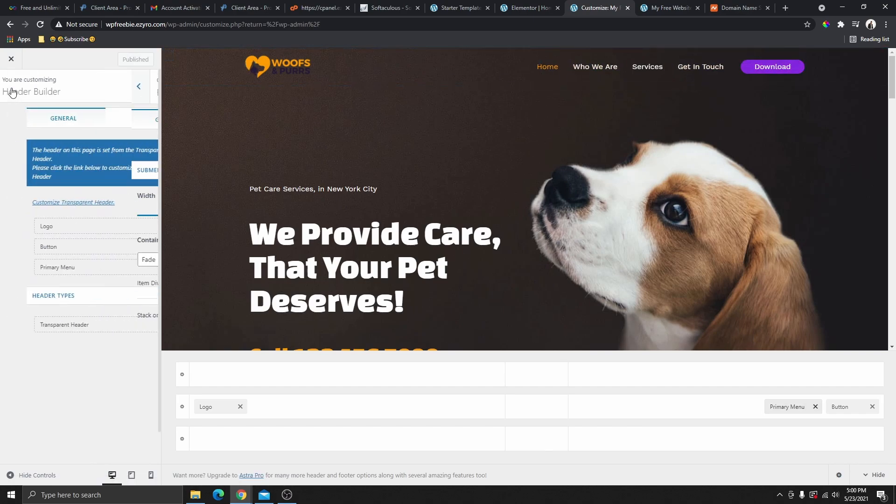
{"action": "left_click", "coordinate": [13, 89]}
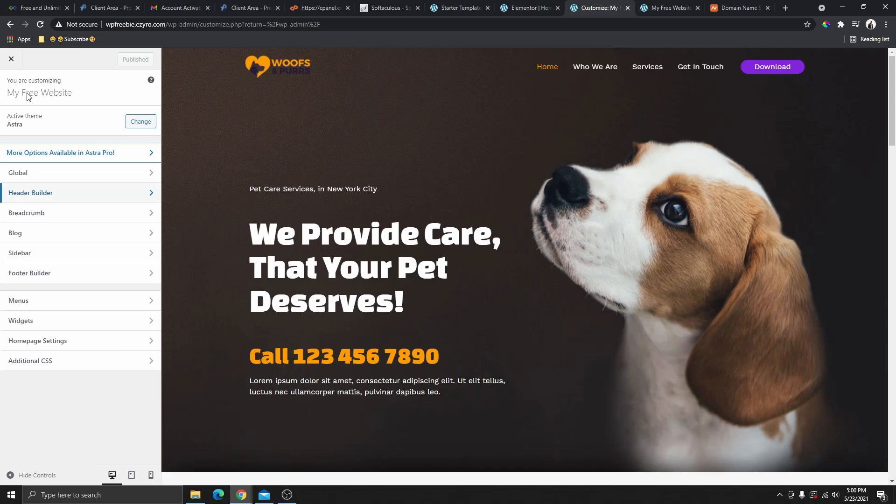
Open the Footer Builder and look over the settings of the logo, email and phone widgets and the copyright row.
{"action": "left_click", "coordinate": [61, 276]}
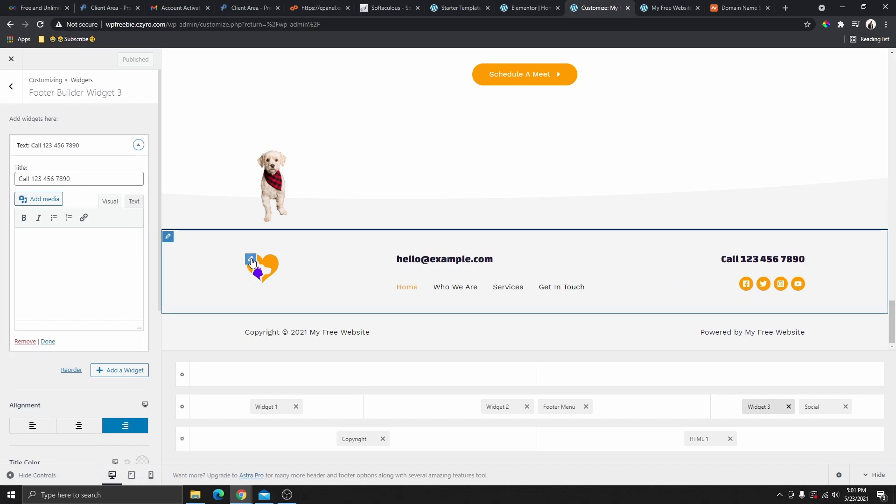
{"action": "left_click", "coordinate": [251, 260]}
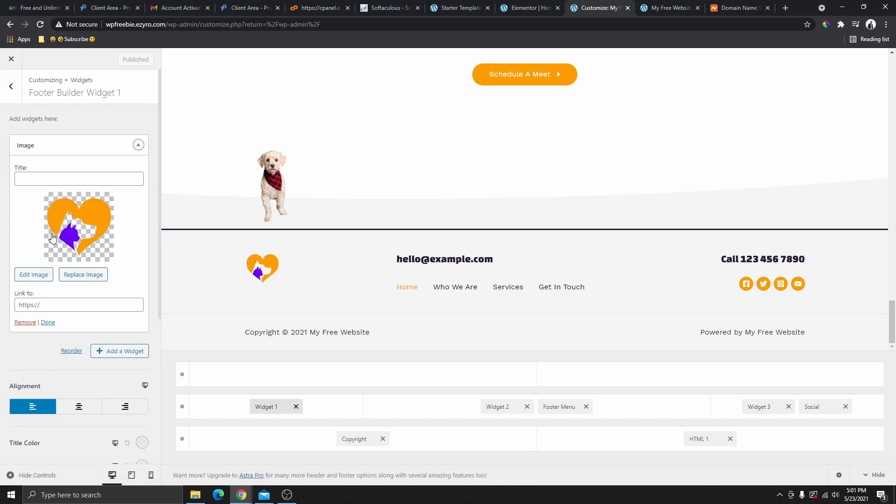
{"action": "left_click", "coordinate": [398, 259]}
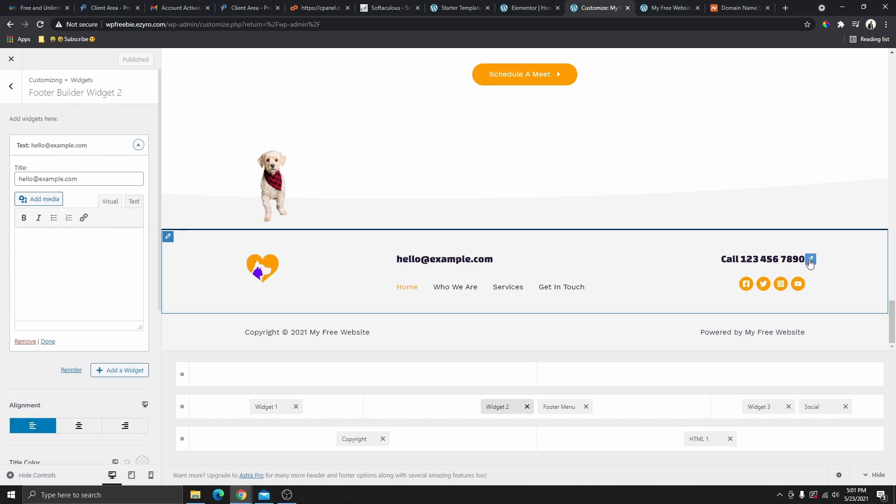
{"action": "left_click", "coordinate": [811, 260]}
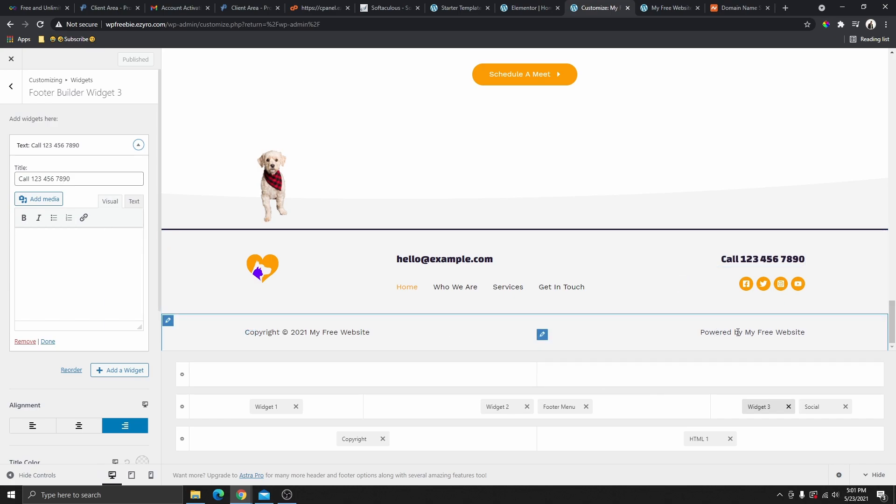
{"action": "left_click", "coordinate": [168, 320]}
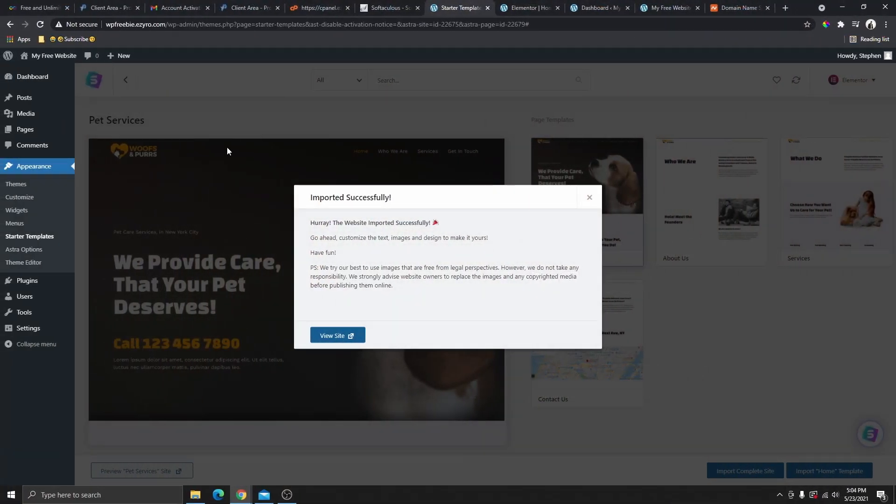
Leave the finished template import for the dashboard, open the list of pages and start a new page.
{"action": "left_click", "coordinate": [31, 78]}
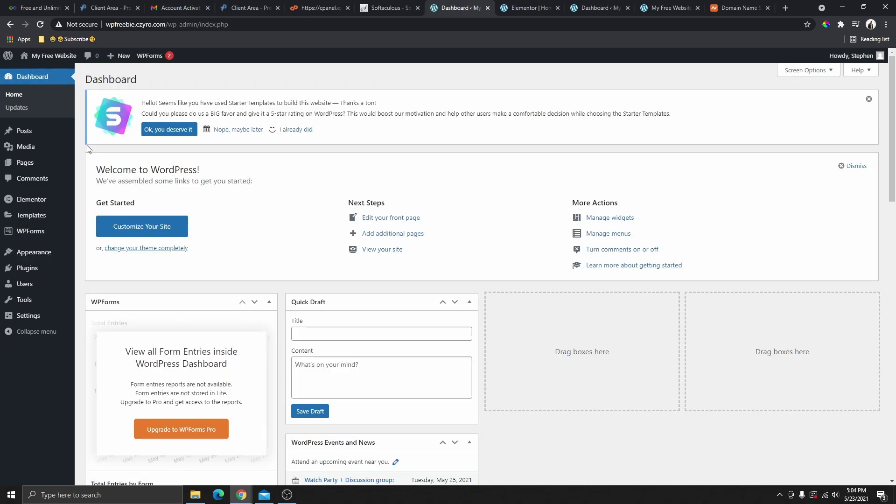
{"action": "mouse_move", "coordinate": [44, 219]}
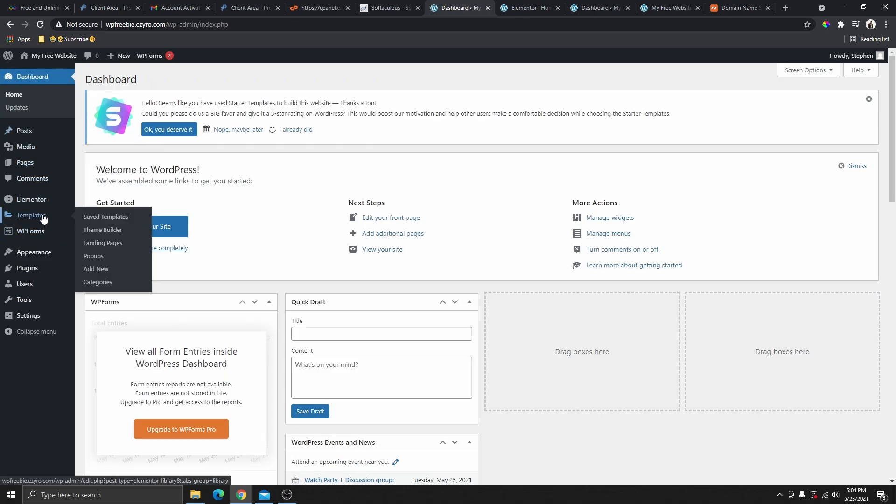
{"action": "mouse_move", "coordinate": [30, 169]}
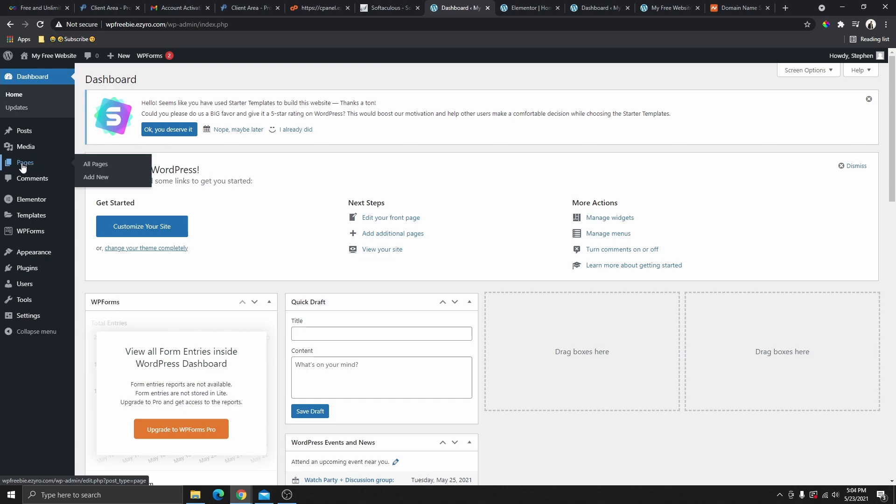
{"action": "left_click", "coordinate": [20, 164]}
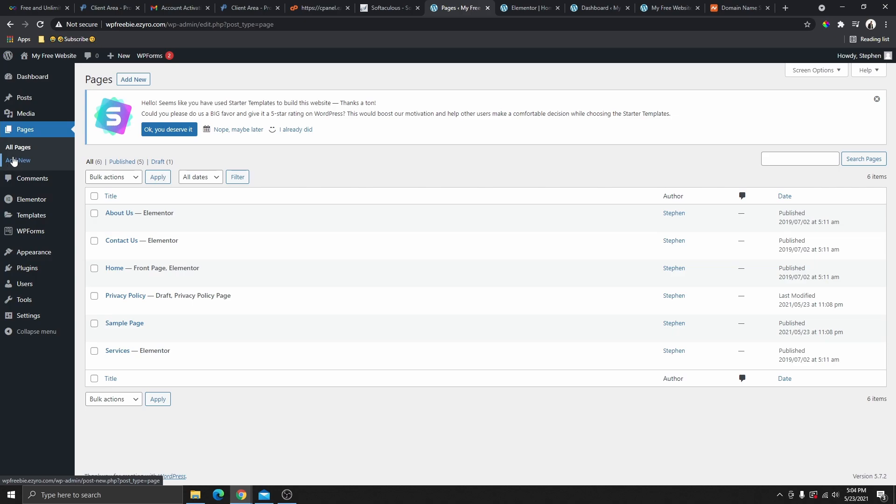
{"action": "mouse_move", "coordinate": [118, 61]}
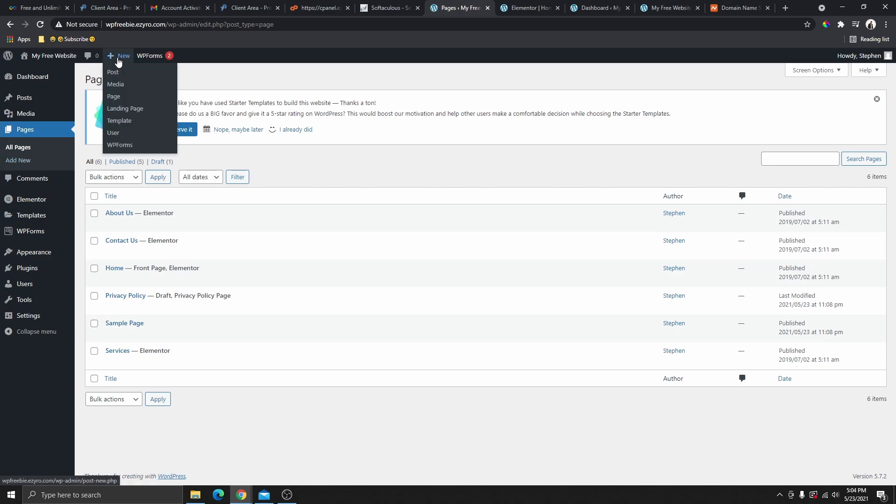
{"action": "left_click", "coordinate": [114, 96]}
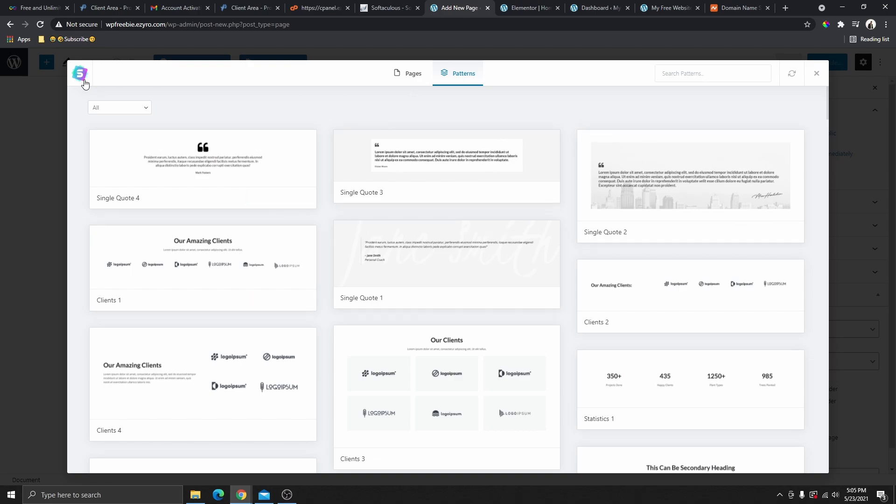
Look over the starter page templates and patterns, close the library and title the new page Blog.
{"action": "left_click", "coordinate": [408, 75]}
{"action": "scroll", "coordinate": [552, 298], "scroll_direction": "down", "scroll_amount": 1}
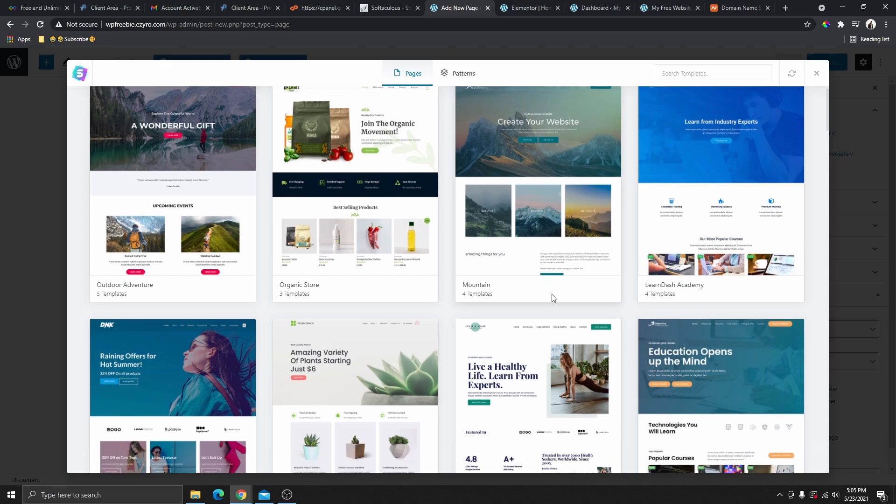
{"action": "scroll", "coordinate": [532, 263], "scroll_direction": "up", "scroll_amount": 1}
{"action": "left_click", "coordinate": [462, 76]}
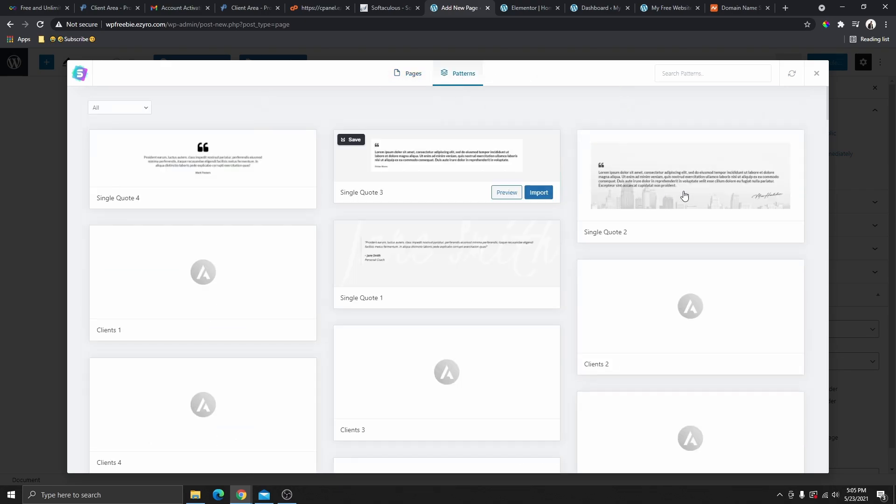
{"action": "left_click", "coordinate": [817, 75]}
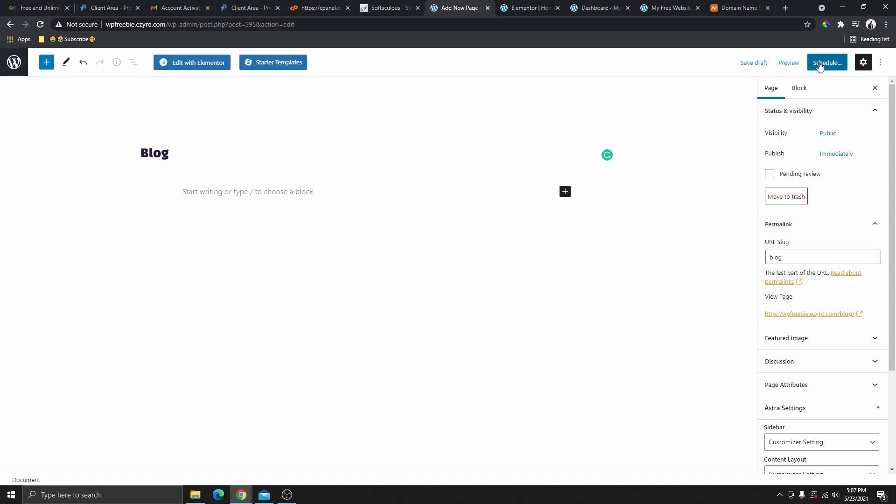
Set the Blog page's publish date to May 23, 2021, publish the page and view it on the site.
{"action": "left_click", "coordinate": [837, 155]}
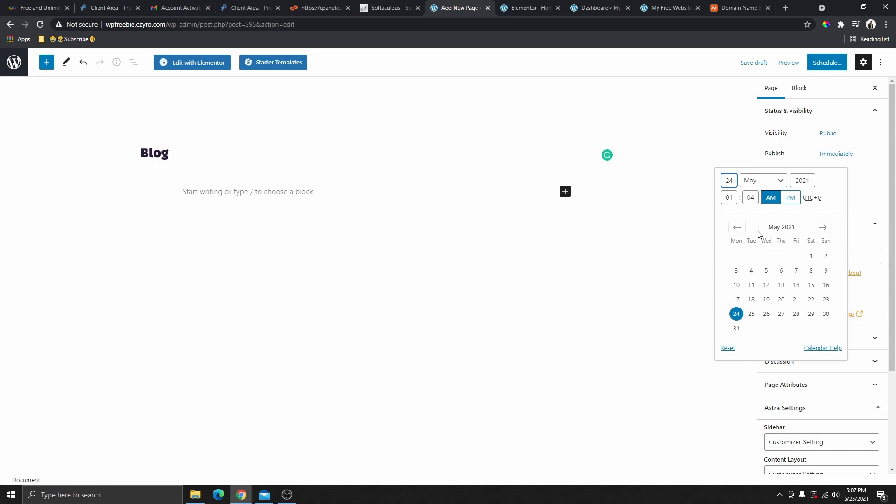
{"action": "left_click", "coordinate": [826, 301]}
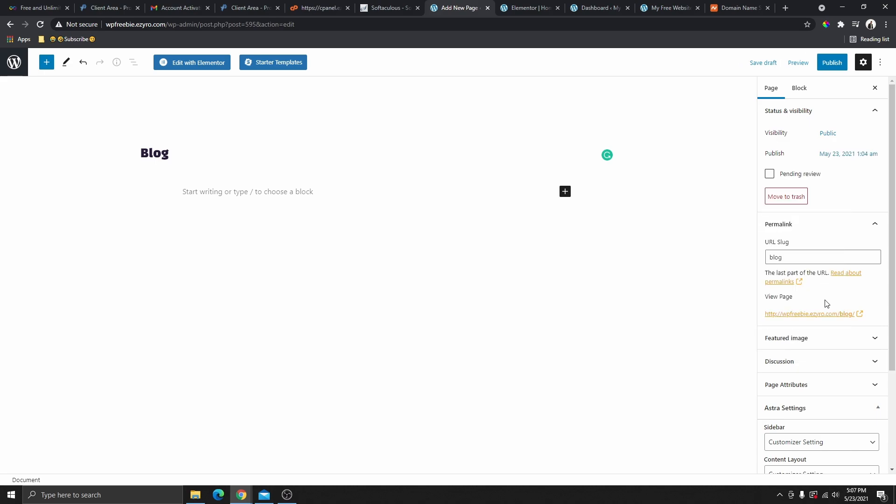
{"action": "left_click", "coordinate": [833, 65]}
{"action": "left_click", "coordinate": [802, 64]}
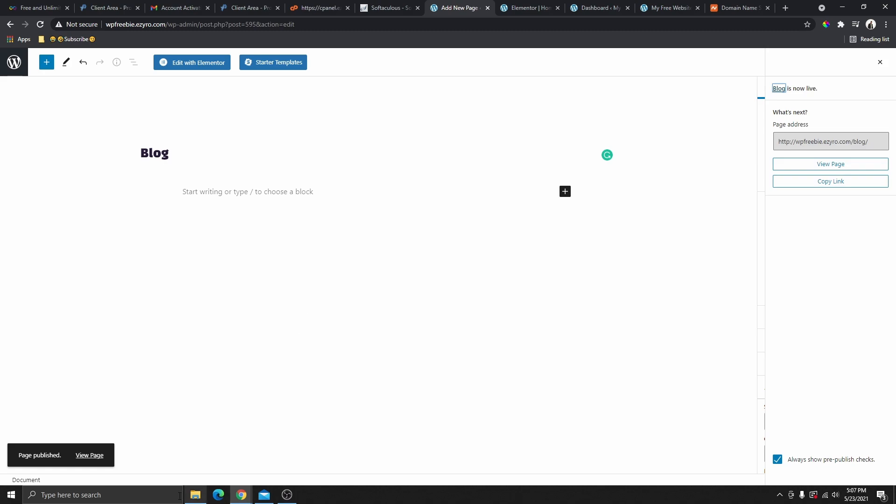
{"action": "left_click", "coordinate": [91, 456]}
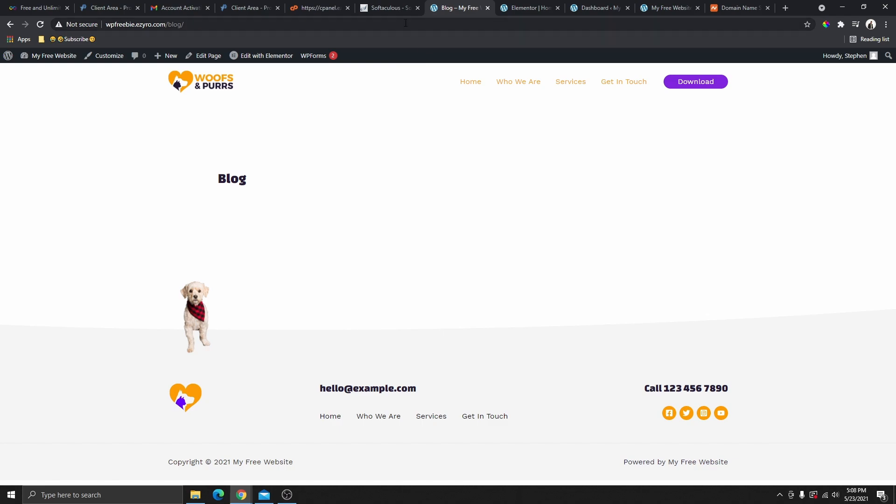
Open the menu editor from the dashboard and look over the live home page's navigation.
{"action": "left_click", "coordinate": [33, 73]}
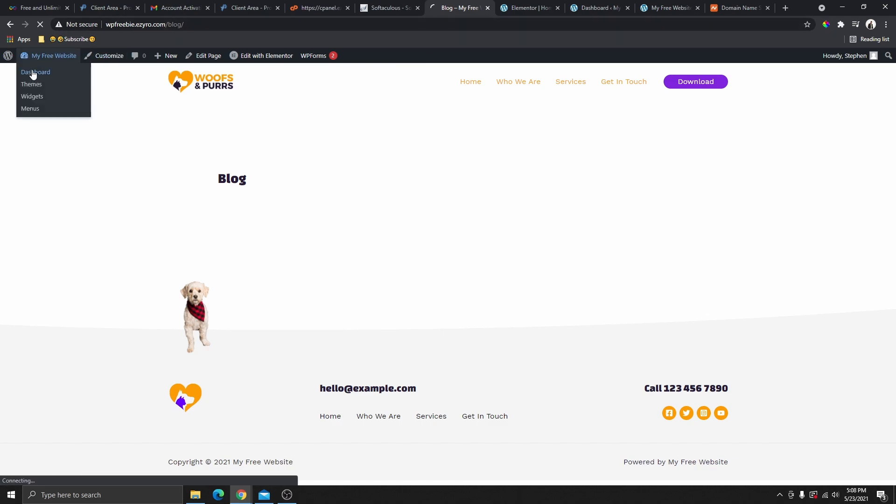
{"action": "mouse_move", "coordinate": [36, 262]}
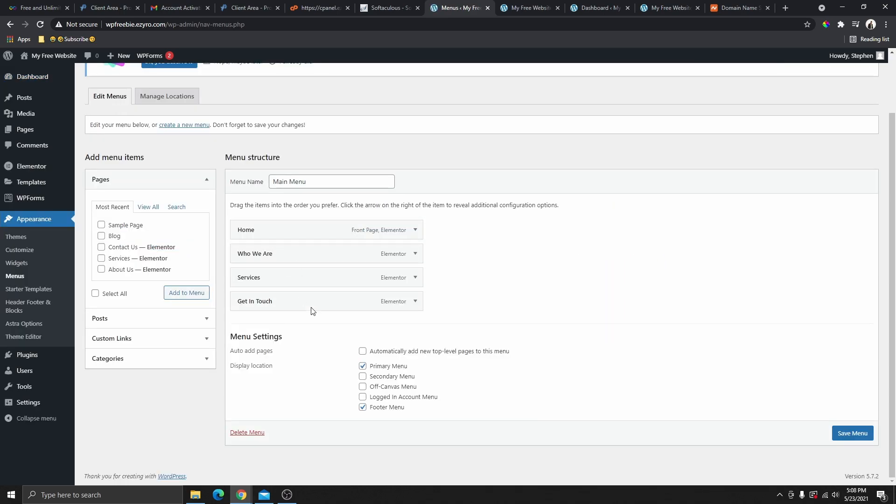
{"action": "left_click", "coordinate": [526, 7]}
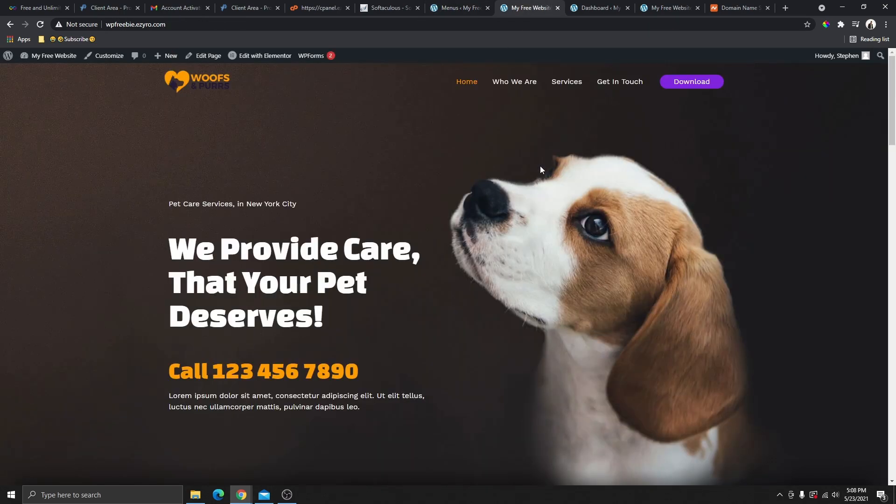
{"action": "scroll", "coordinate": [539, 166], "scroll_direction": "down", "scroll_amount": 4}
{"action": "scroll", "coordinate": [533, 144], "scroll_direction": "up", "scroll_amount": 4}
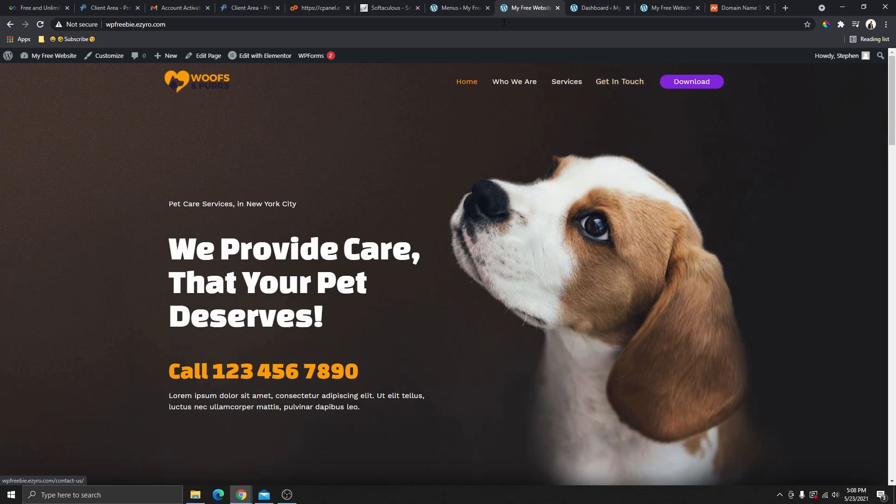
Add the Blog page to the Main Menu after Get In Touch and save the menu.
{"action": "left_click", "coordinate": [460, 8]}
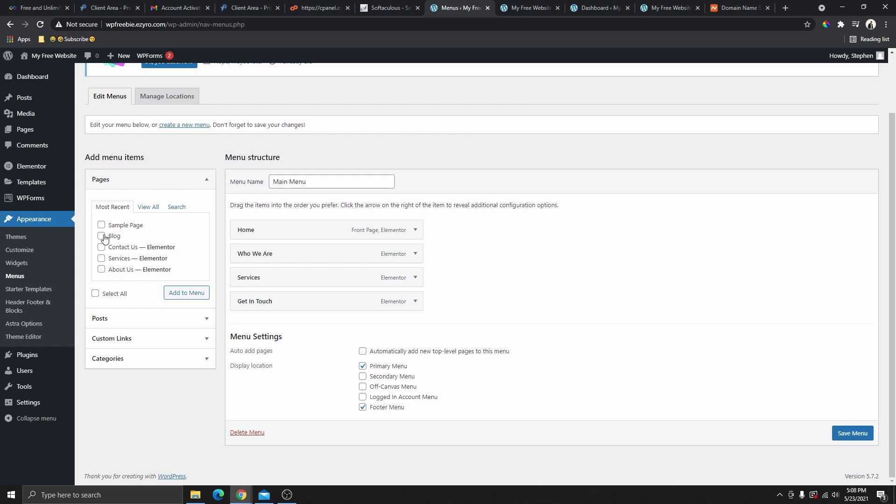
{"action": "left_click", "coordinate": [187, 294]}
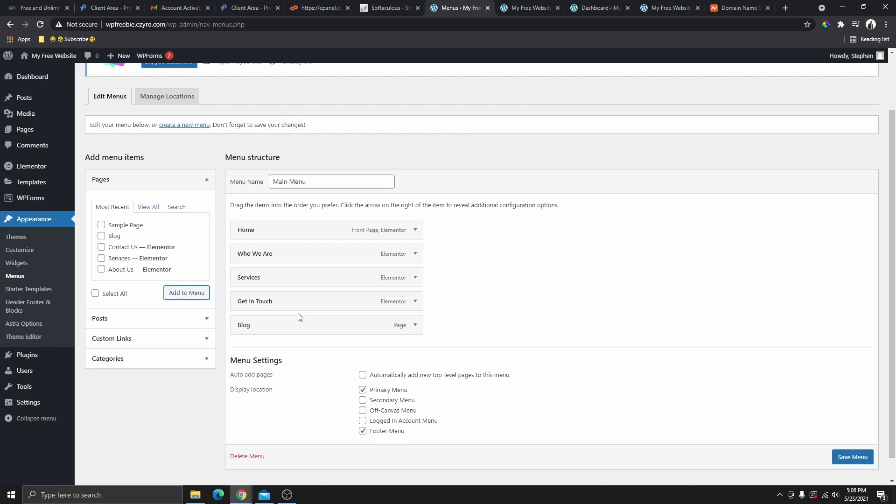
{"action": "left_click", "coordinate": [308, 183]}
{"action": "scroll", "coordinate": [620, 324], "scroll_direction": "up", "scroll_amount": 2}
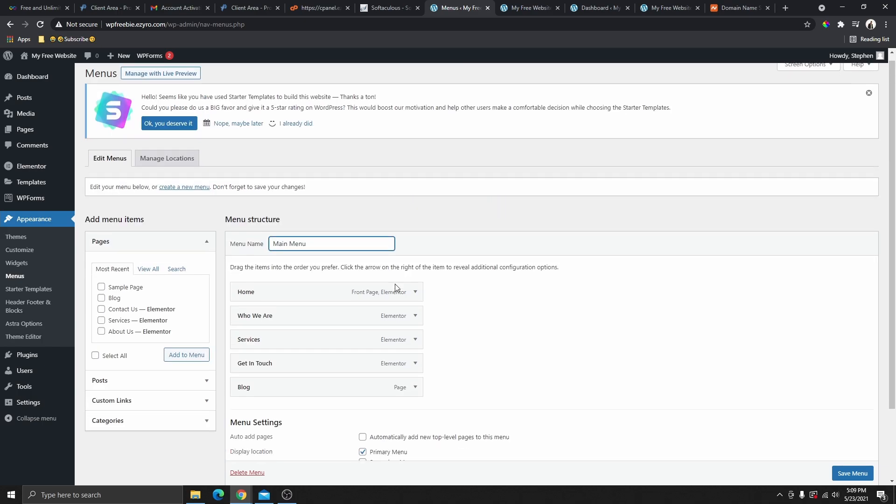
{"action": "scroll", "coordinate": [336, 222], "scroll_direction": "down", "scroll_amount": 2}
{"action": "left_click", "coordinate": [839, 437]}
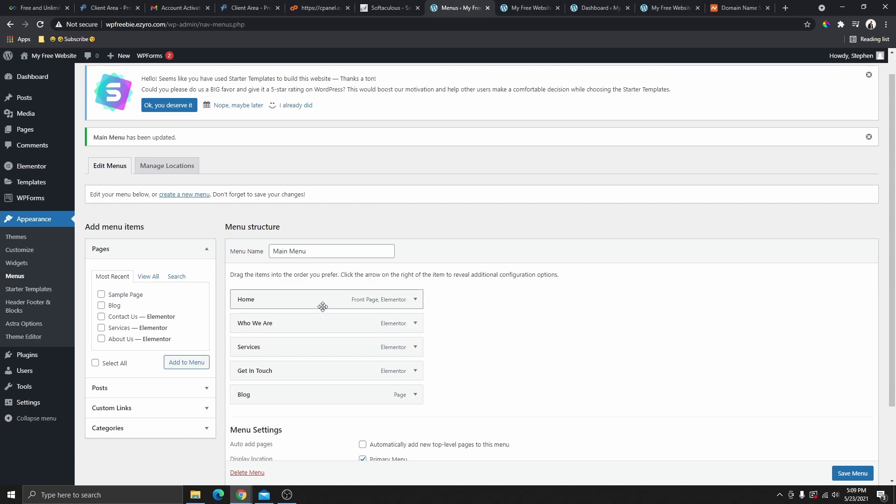
Reload the live home page to check its header navigation for the Blog item.
{"action": "scroll", "coordinate": [324, 304], "scroll_direction": "down", "scroll_amount": 1}
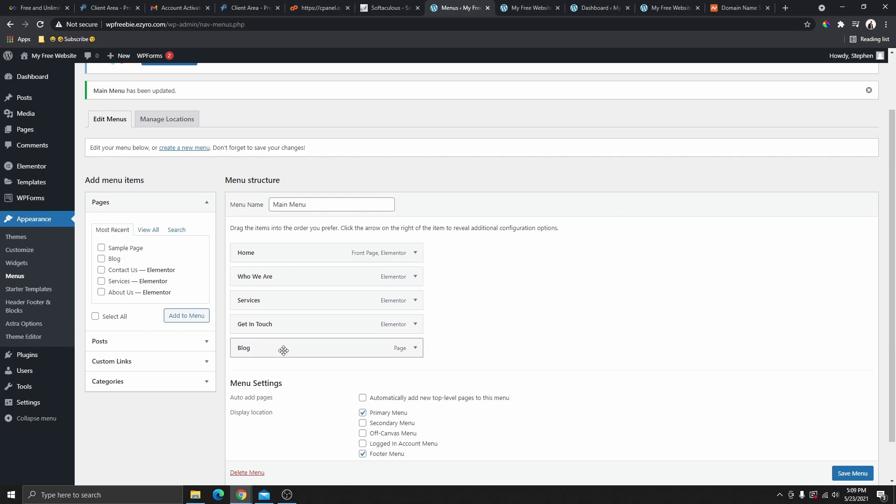
{"action": "left_click", "coordinate": [525, 8]}
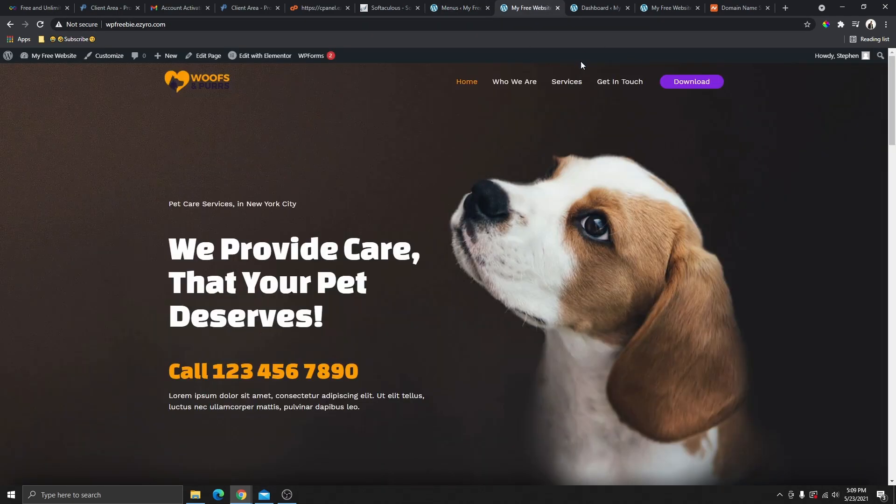
{"action": "left_click", "coordinate": [40, 25]}
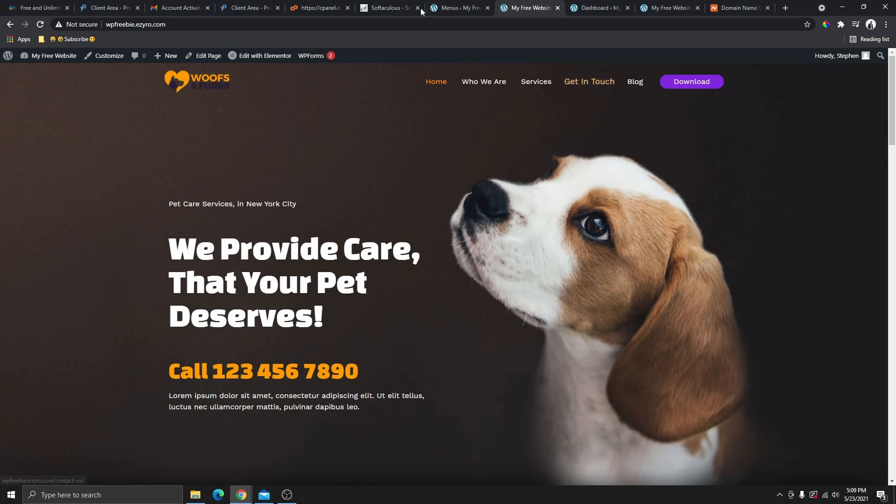
Open the list of posts in the dashboard and add a new post titled Sample Post.
{"action": "left_click", "coordinate": [442, 8]}
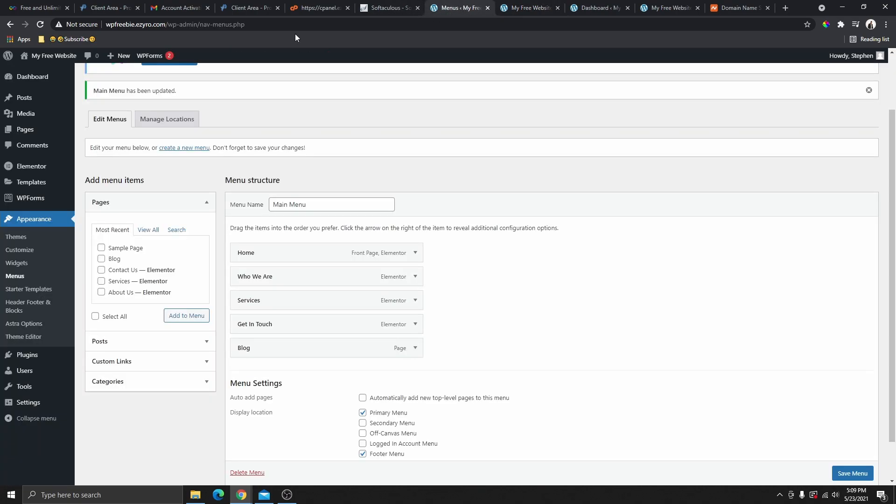
{"action": "left_click", "coordinate": [30, 101]}
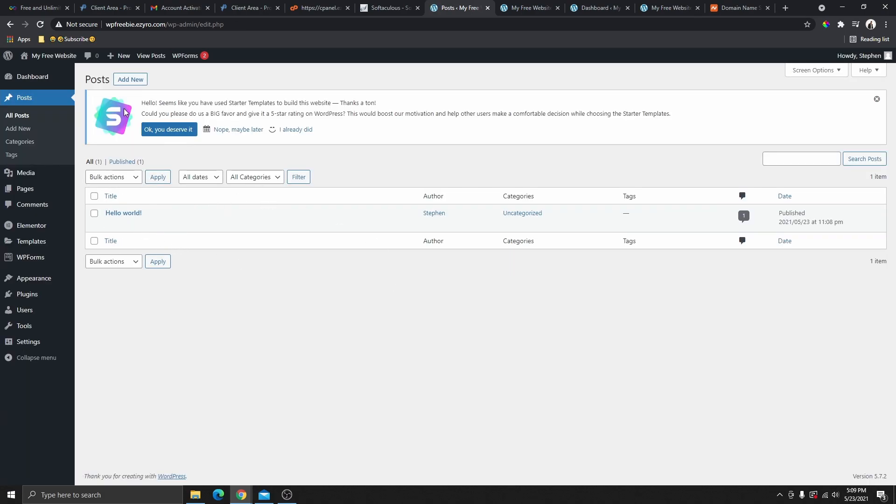
{"action": "left_click", "coordinate": [125, 80]}
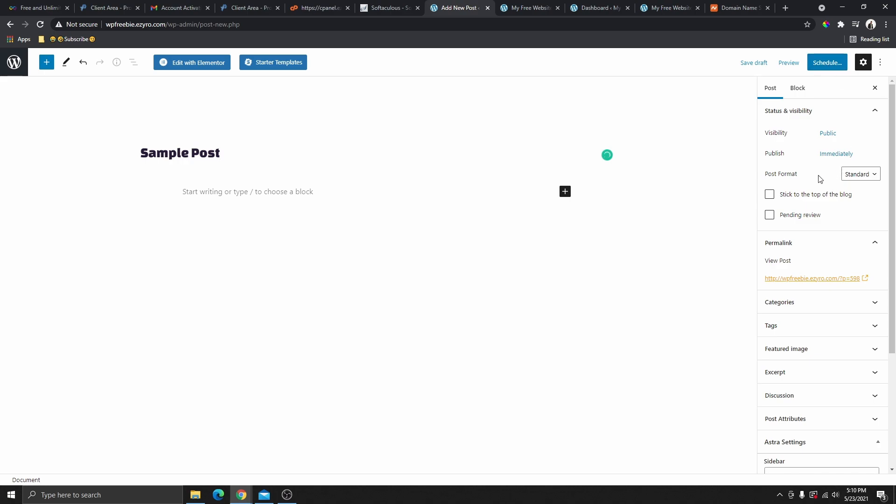
Set the Sample Post's publish date to May 23, 2021, publish it and view it on the site.
{"action": "left_click", "coordinate": [837, 154]}
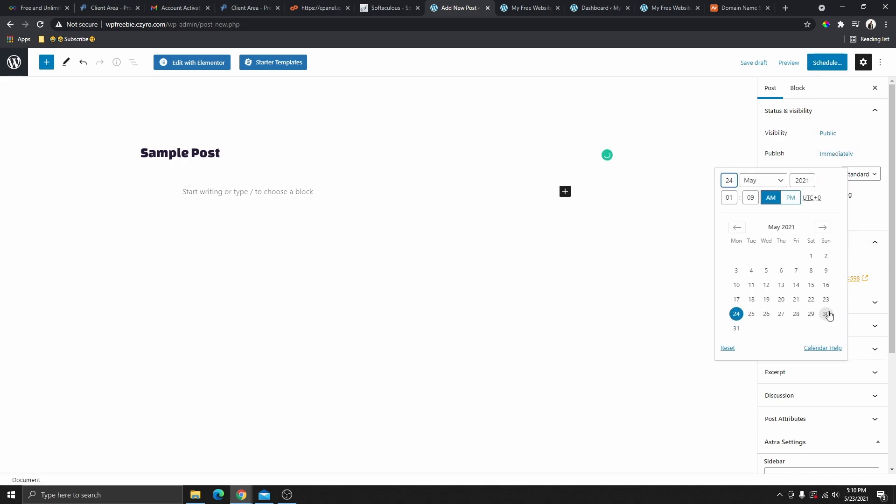
{"action": "left_click", "coordinate": [826, 298]}
{"action": "left_click", "coordinate": [829, 69]}
{"action": "left_click", "coordinate": [815, 65]}
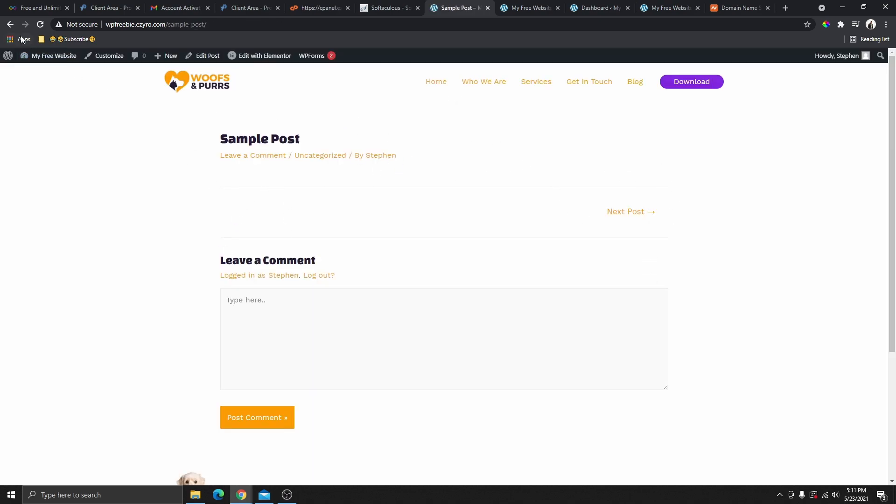
Return to the Sample Post editor and paste five placeholder paragraphs of two sentences each from the lorem ipsum generator extension into the body.
{"action": "left_click", "coordinate": [10, 24]}
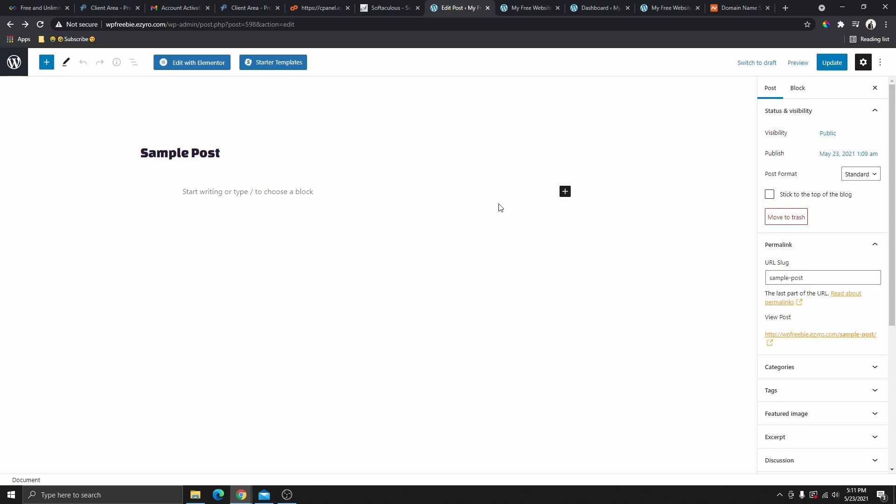
{"action": "left_click", "coordinate": [246, 191]}
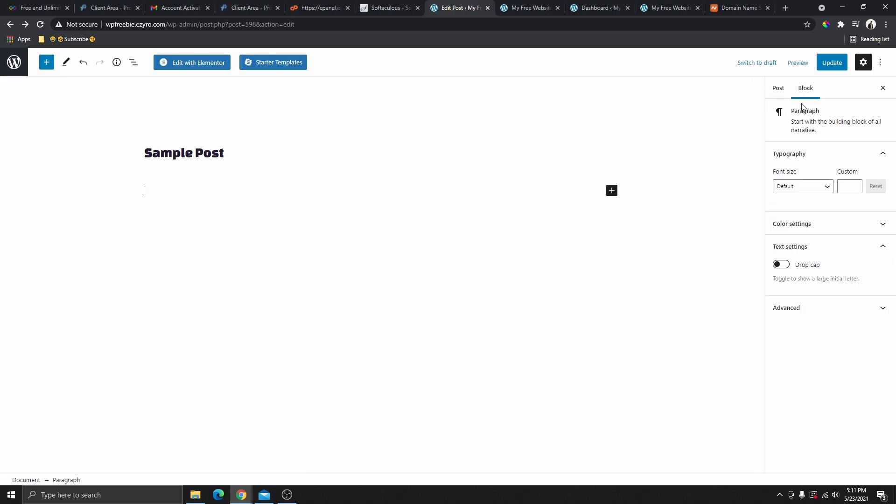
{"action": "left_click", "coordinate": [841, 24]}
{"action": "scroll", "coordinate": [794, 131], "scroll_direction": "down", "scroll_amount": 3}
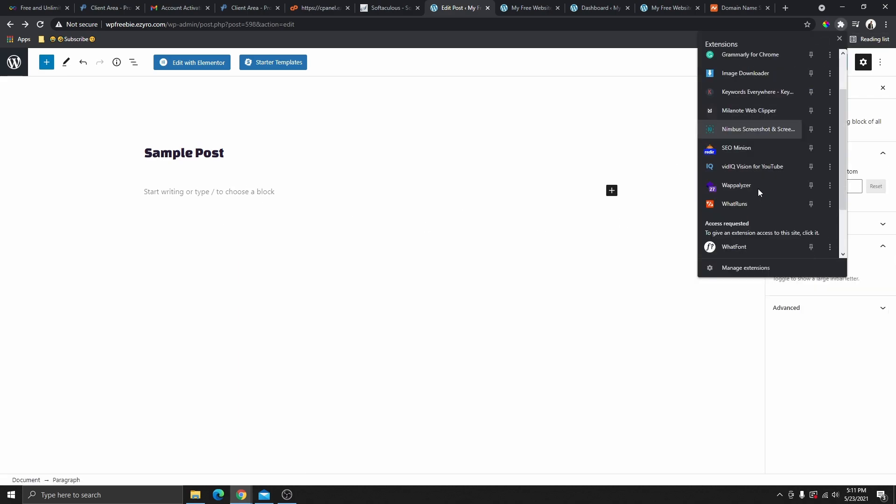
{"action": "left_click", "coordinate": [752, 230]}
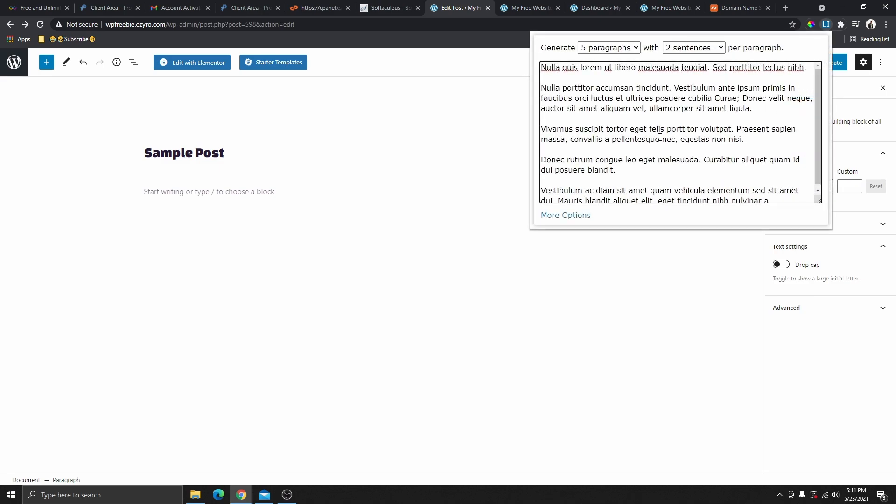
{"action": "left_click_drag", "start_coordinate": [544, 68], "coordinate": [756, 194]}
{"action": "key", "text": "ctrl+c"}
{"action": "left_click", "coordinate": [679, 358]}
{"action": "key", "text": "ctrl+v"}
Insert an image block below the Sample Post's paragraphs using feature-img2-free-img.jpg, the woman with a dog on a bench, from the media library.
{"action": "left_click", "coordinate": [612, 334]}
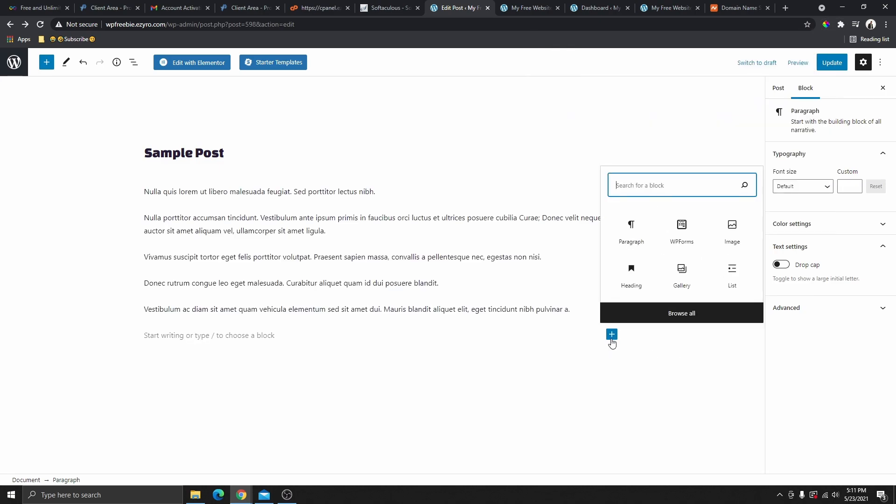
{"action": "left_click", "coordinate": [732, 233]}
{"action": "left_click", "coordinate": [212, 398]}
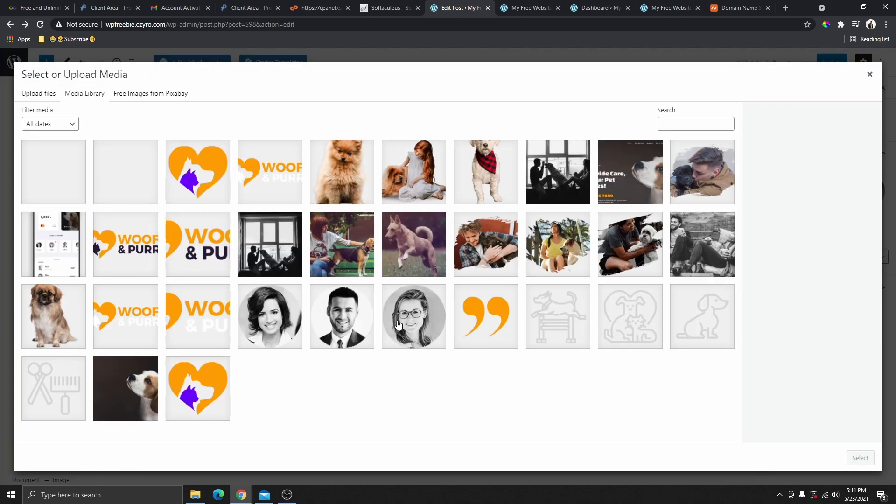
{"action": "left_click", "coordinate": [346, 261]}
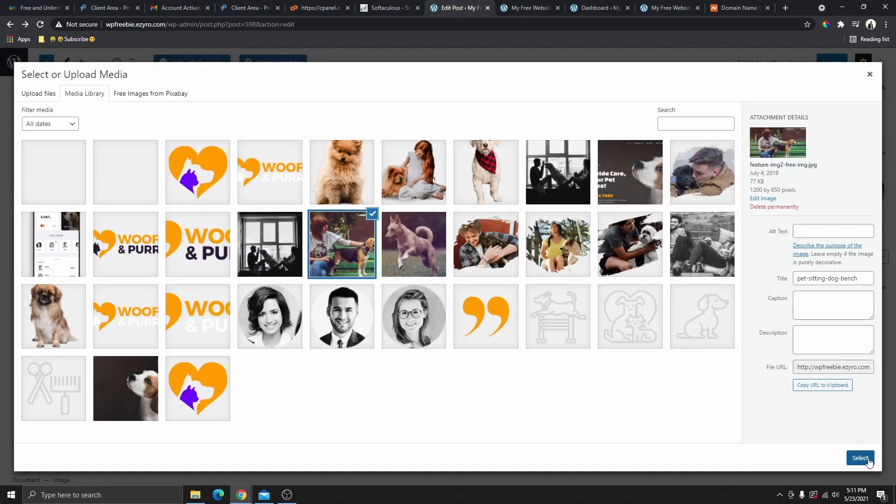
{"action": "left_click", "coordinate": [860, 458]}
Add a paragraph block below the image, paste the copied placeholder paragraphs into it again and update the post.
{"action": "left_click", "coordinate": [562, 400]}
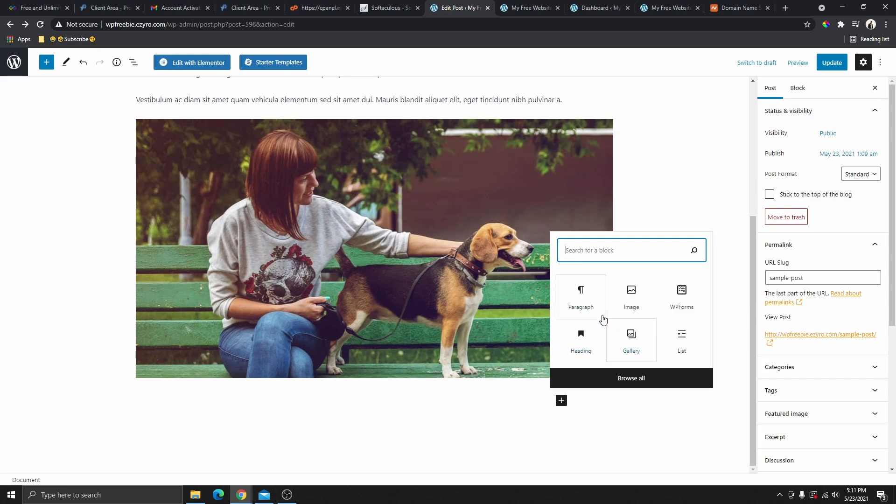
{"action": "left_click", "coordinate": [582, 299]}
{"action": "key", "text": "ctrl+v"}
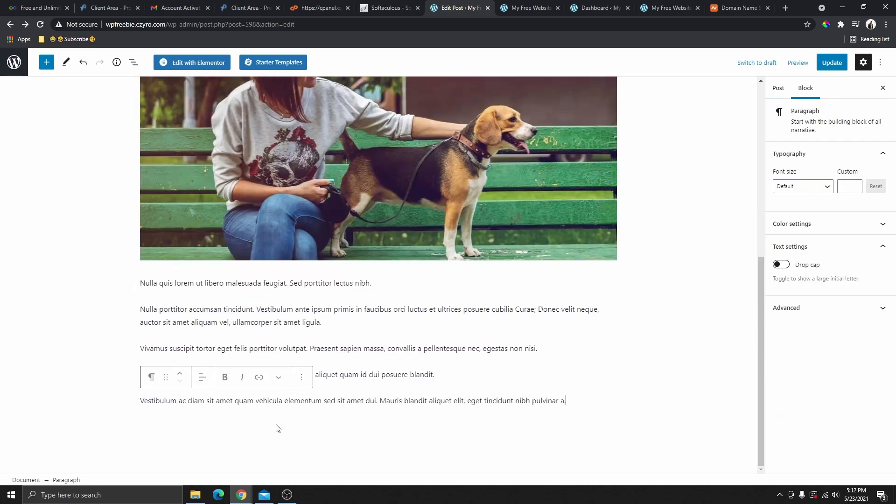
{"action": "scroll", "coordinate": [454, 308], "scroll_direction": "up", "scroll_amount": 6}
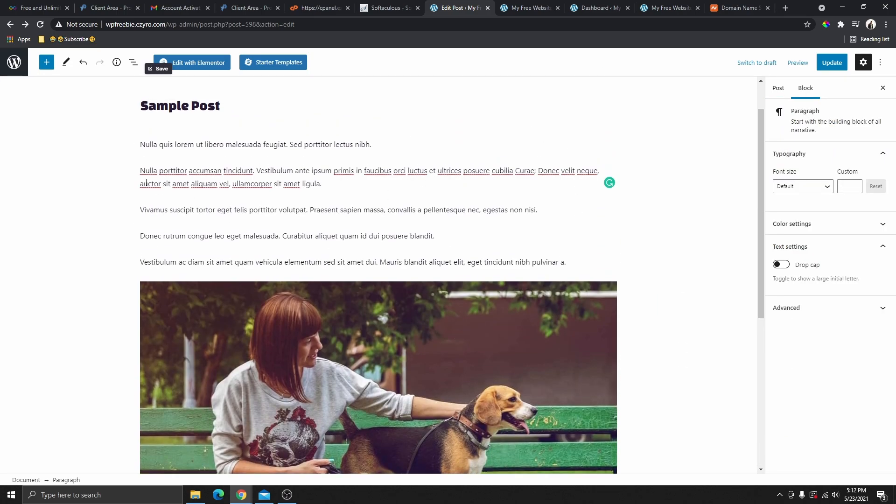
{"action": "left_click", "coordinate": [829, 65]}
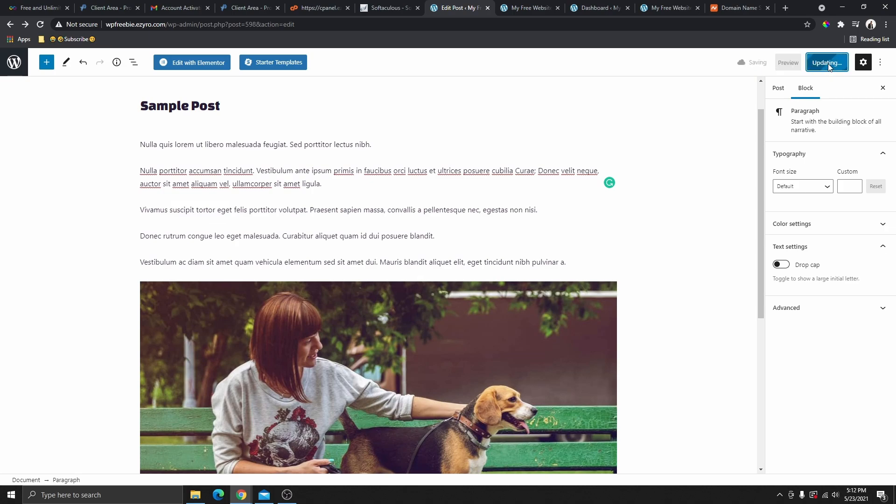
Set the post's featured image to the leaping dog photo video-bg-free-img.jpg from the media library and update the post.
{"action": "scroll", "coordinate": [300, 256], "scroll_direction": "up", "scroll_amount": 2}
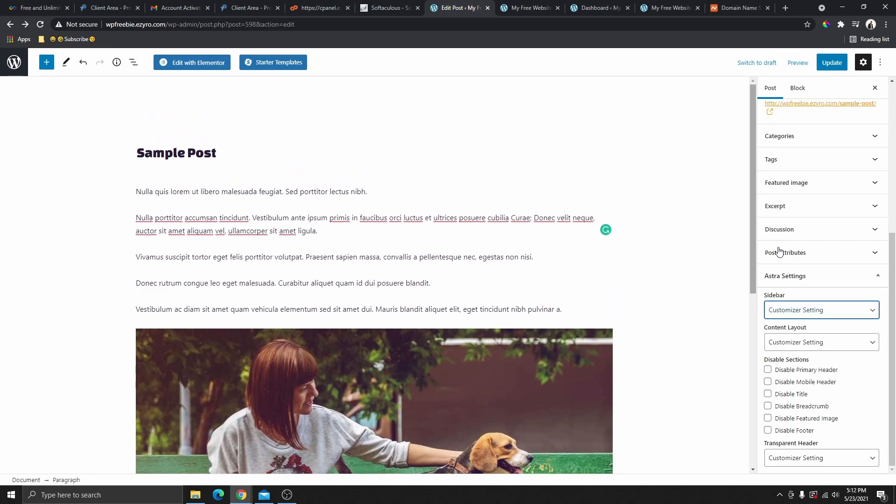
{"action": "left_click", "coordinate": [784, 184]}
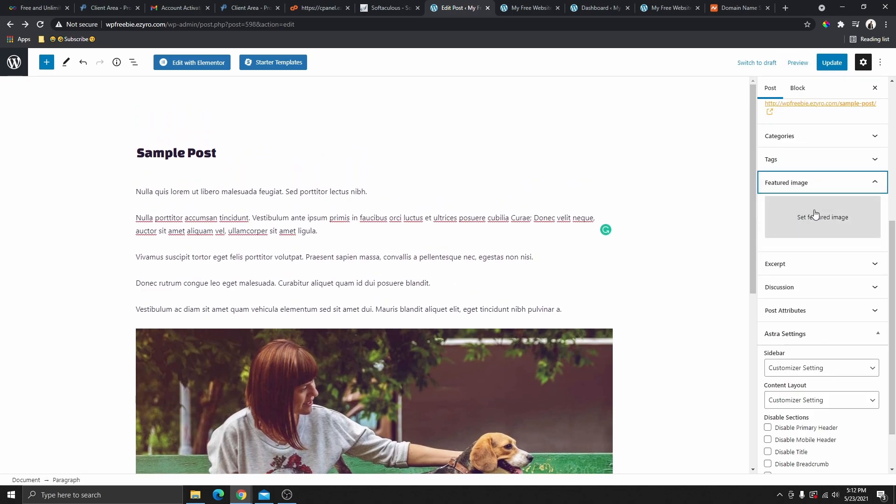
{"action": "left_click", "coordinate": [813, 215]}
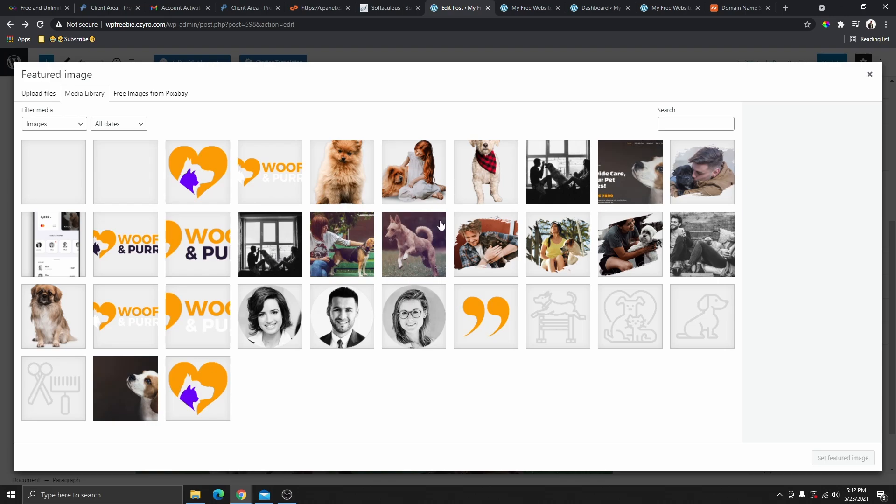
{"action": "left_click", "coordinate": [415, 270]}
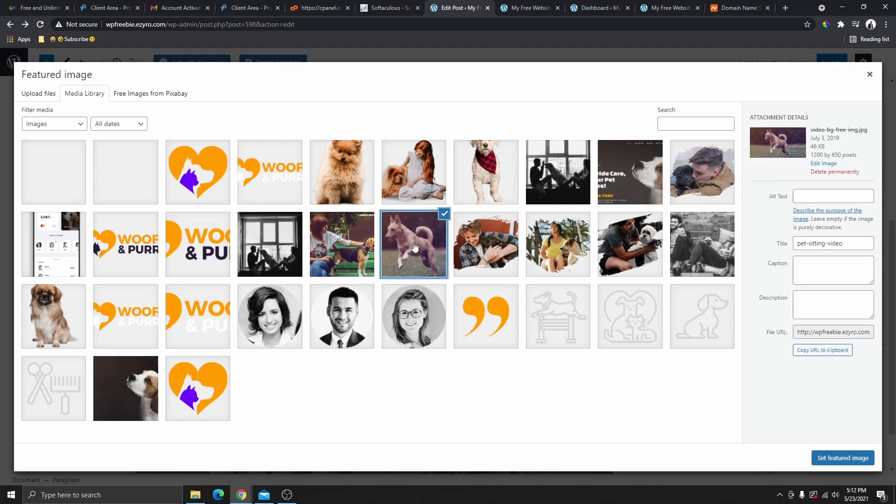
{"action": "left_click", "coordinate": [832, 457]}
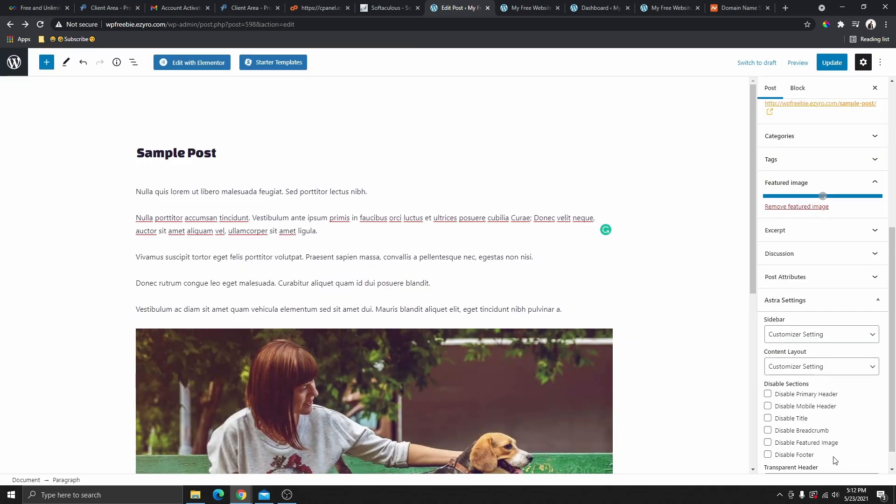
{"action": "left_click", "coordinate": [829, 63]}
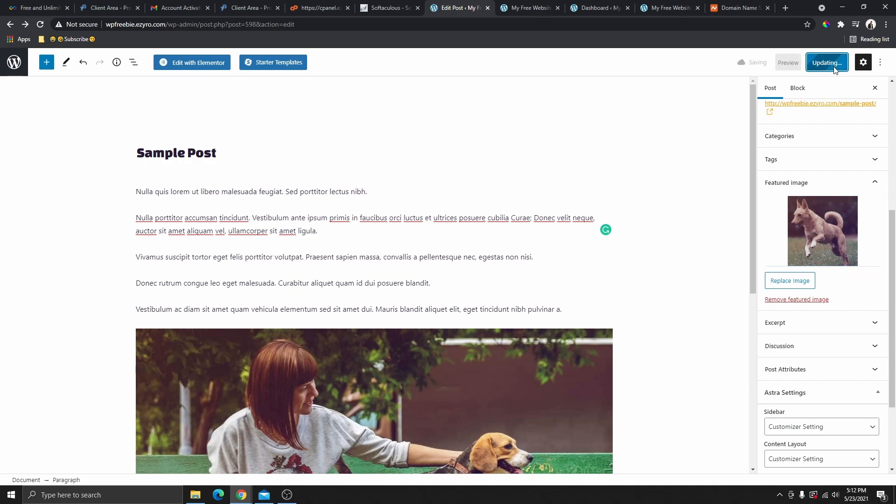
Reload the live home page and open its Blog page to check whether the posts are listed.
{"action": "left_click", "coordinate": [537, 13]}
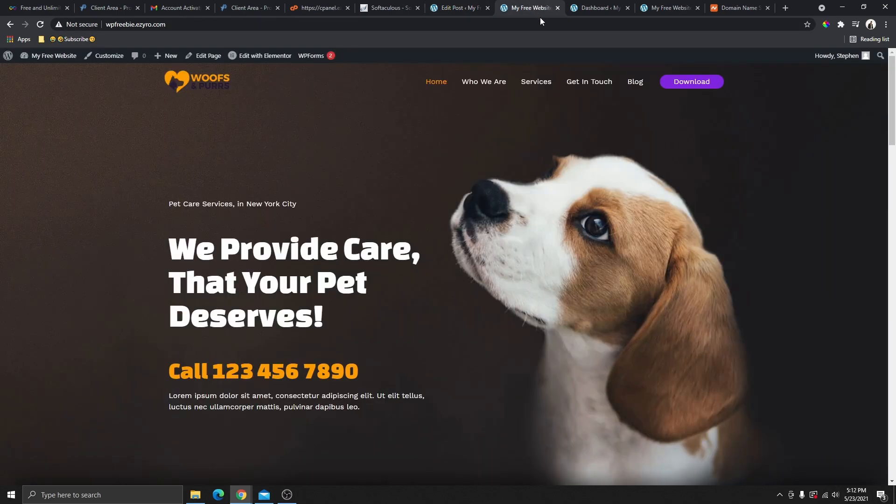
{"action": "left_click", "coordinate": [40, 25]}
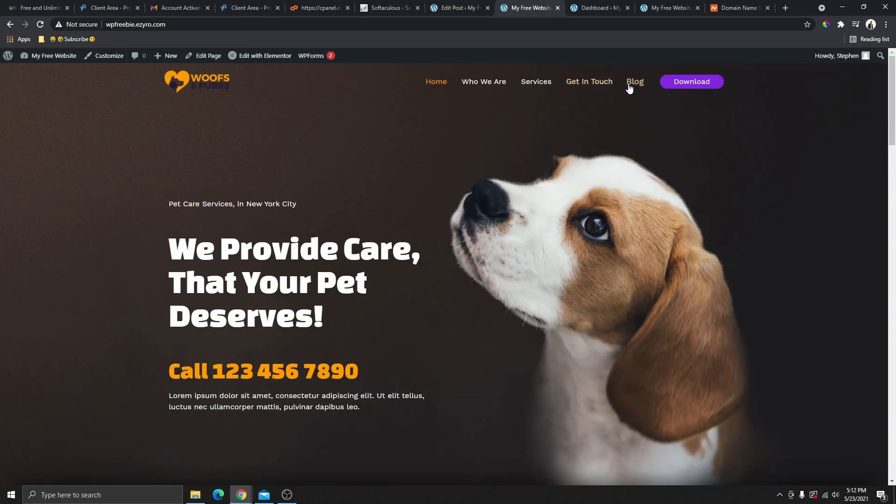
{"action": "left_click", "coordinate": [634, 82]}
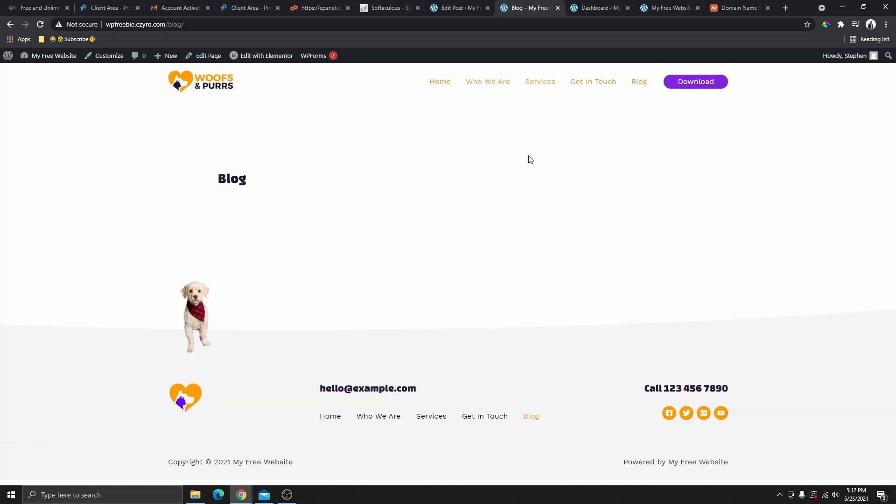
Return to the dashboard, open the Reading settings and choose Home as the static homepage.
{"action": "left_click", "coordinate": [464, 8]}
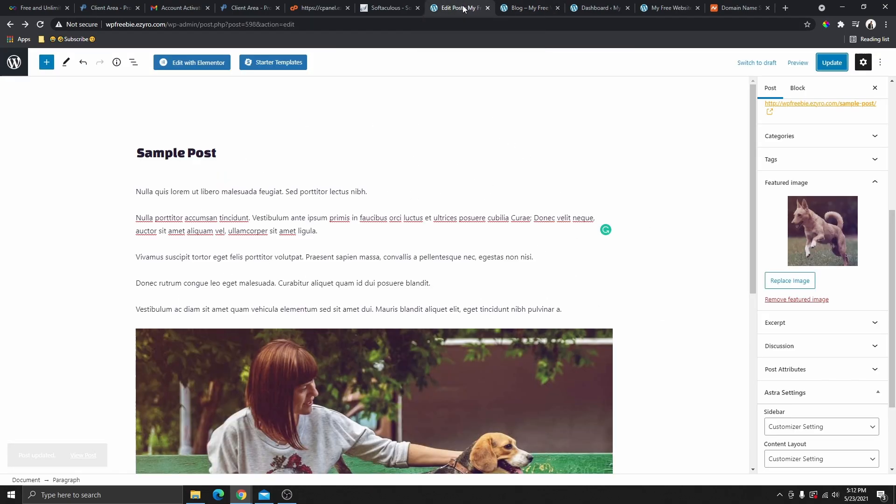
{"action": "left_click", "coordinate": [14, 67]}
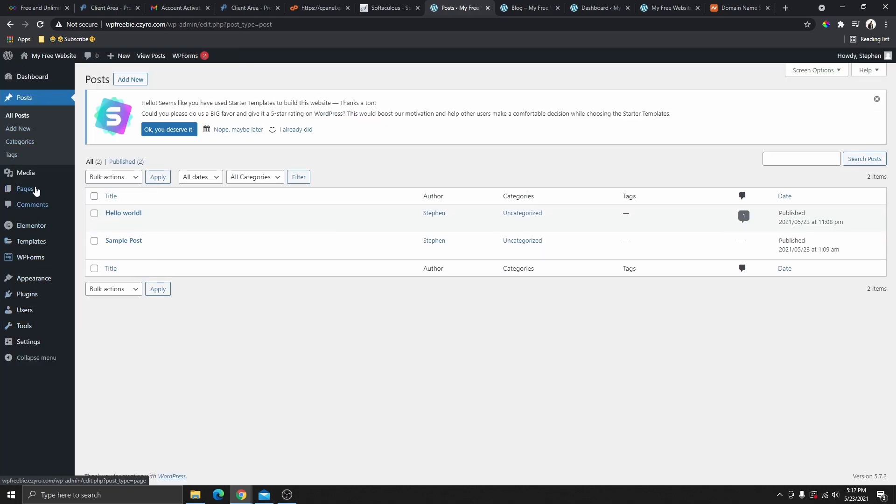
{"action": "mouse_move", "coordinate": [34, 347]}
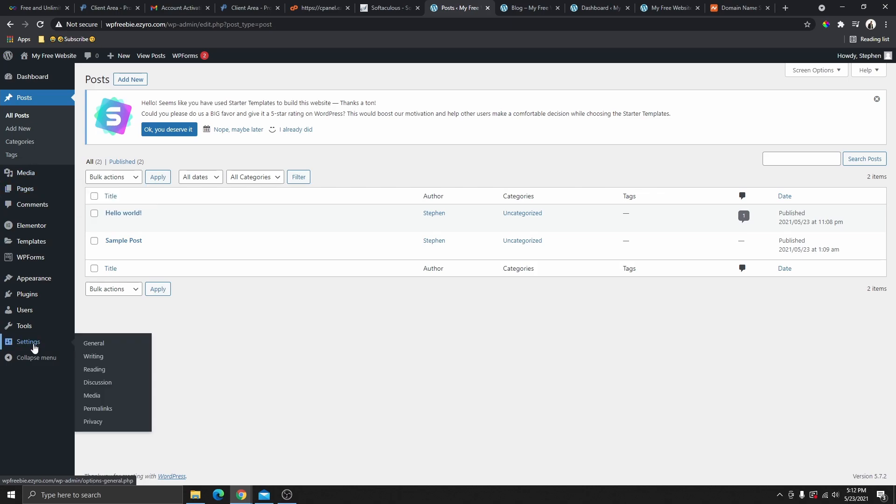
{"action": "left_click", "coordinate": [95, 370]}
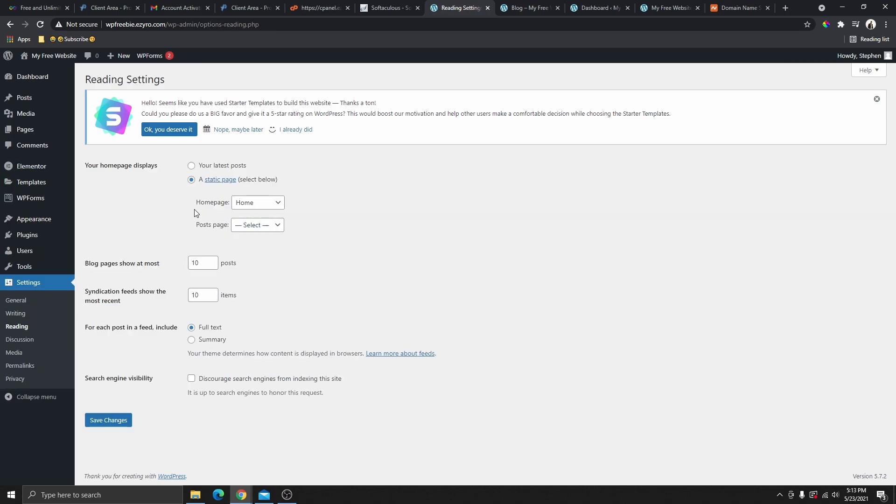
{"action": "left_click_drag", "start_coordinate": [195, 205], "coordinate": [229, 209]}
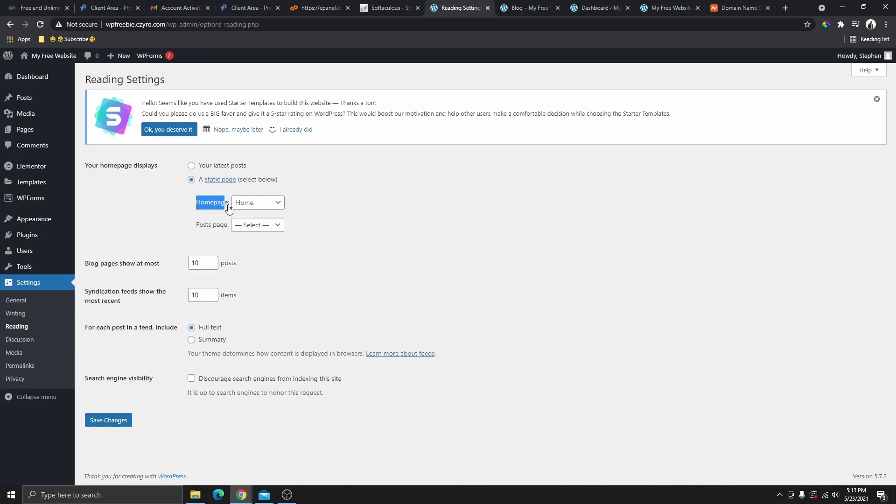
{"action": "left_click", "coordinate": [253, 205]}
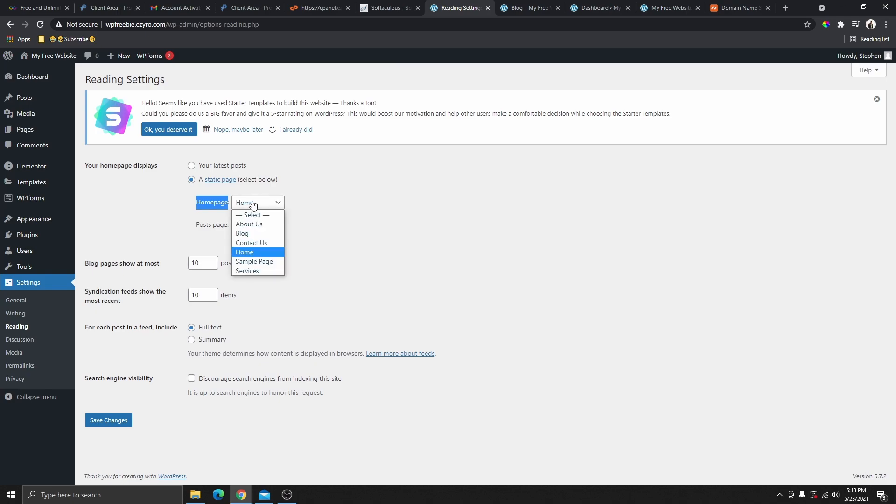
{"action": "left_click", "coordinate": [258, 252]}
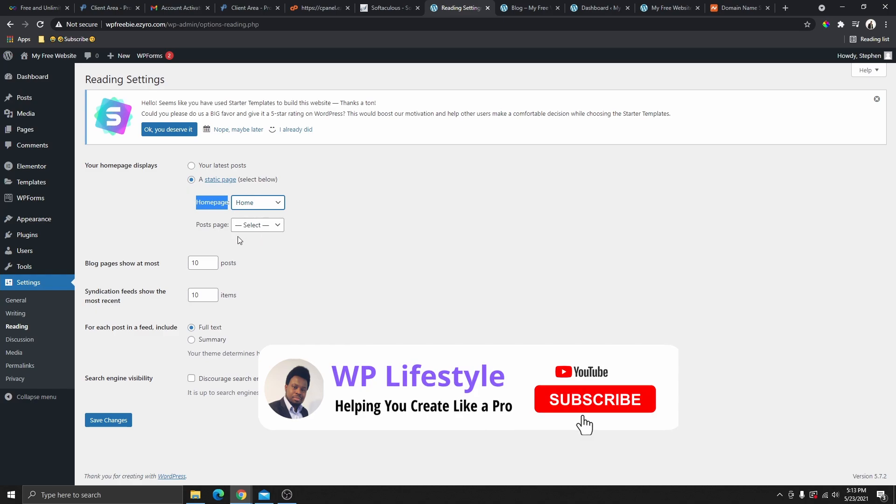
Set the posts page to Blog and save the Reading settings.
{"action": "left_click_drag", "start_coordinate": [190, 227], "coordinate": [230, 226]}
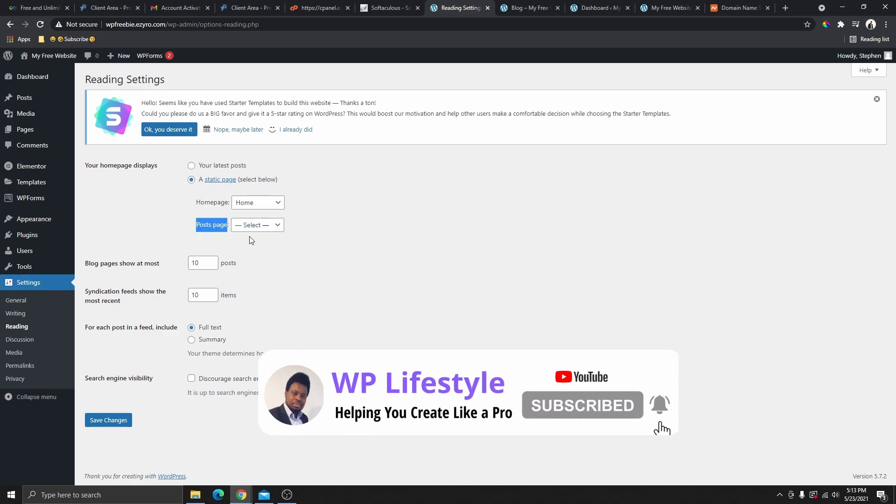
{"action": "left_click", "coordinate": [258, 227]}
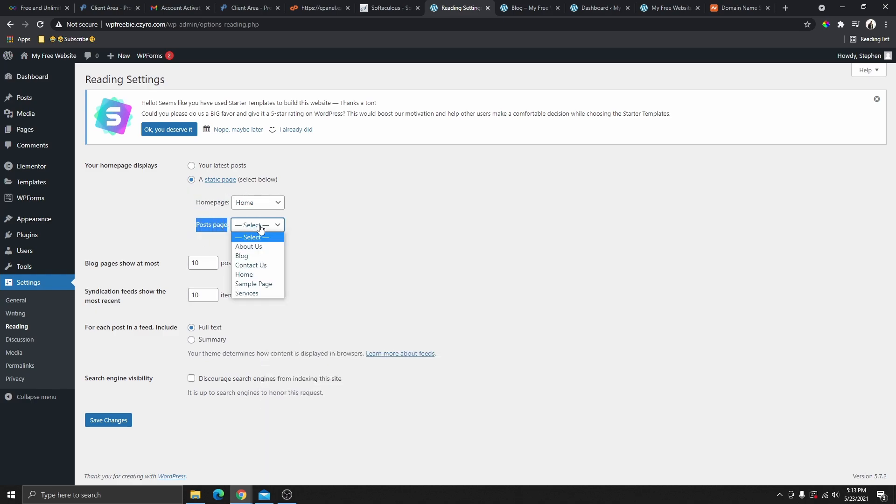
{"action": "left_click", "coordinate": [247, 256]}
{"action": "left_click", "coordinate": [118, 426]}
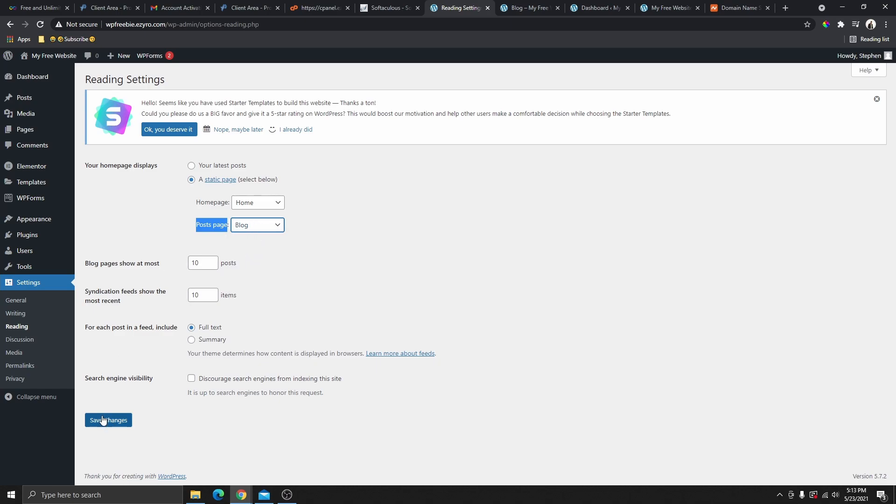
{"action": "left_click", "coordinate": [119, 426]}
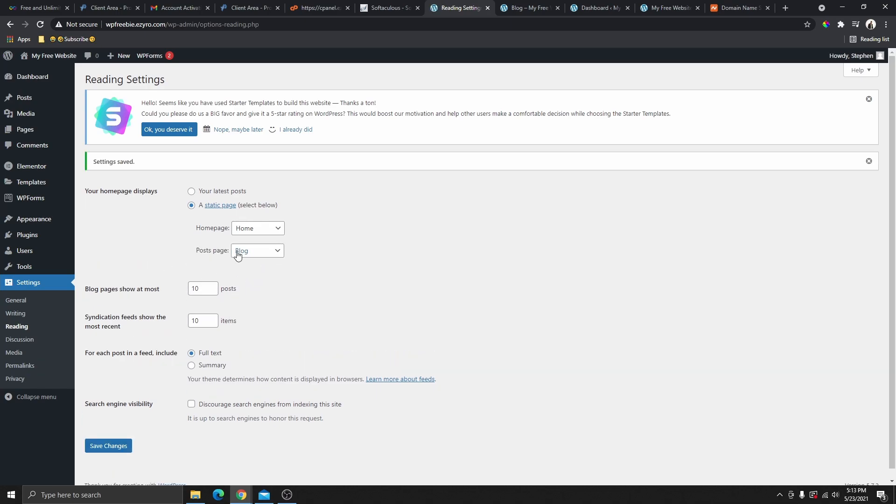
Reopen the Blog page on the live site and examine how the post entries, featured image and excerpt are displayed.
{"action": "left_click", "coordinate": [524, 8]}
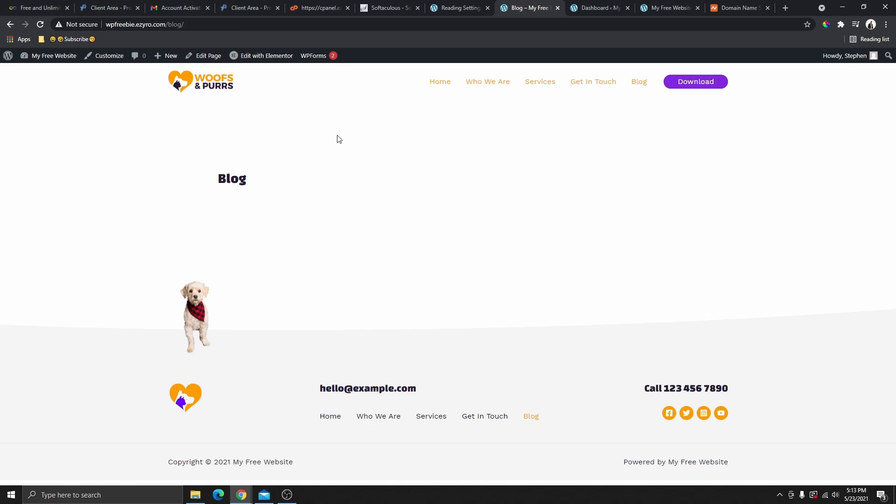
{"action": "left_click", "coordinate": [640, 88]}
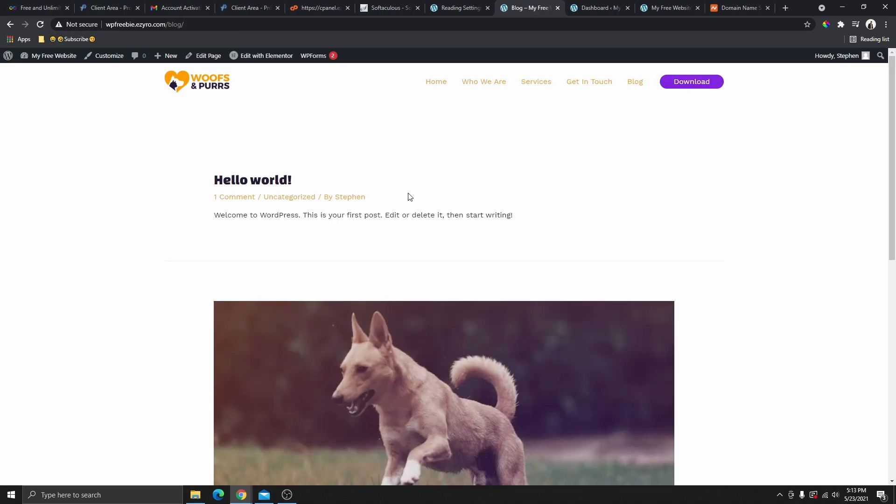
{"action": "scroll", "coordinate": [409, 197], "scroll_direction": "down", "scroll_amount": 10}
{"action": "scroll", "coordinate": [423, 262], "scroll_direction": "up", "scroll_amount": 5}
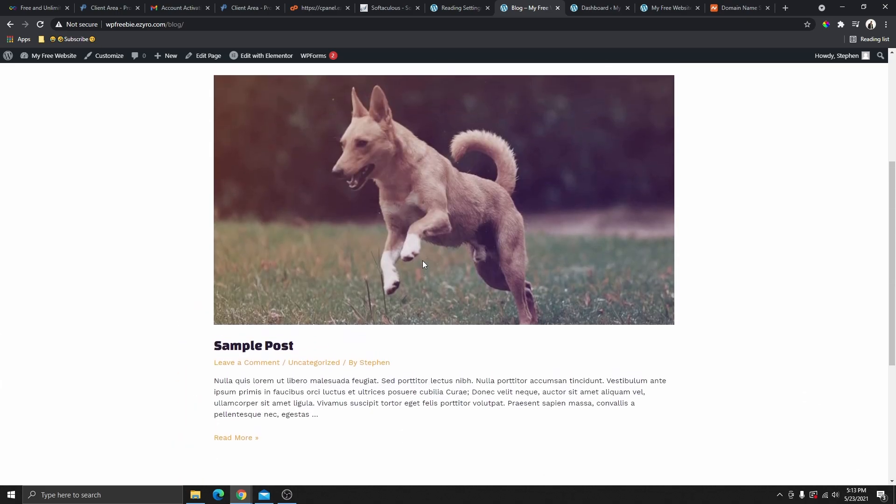
{"action": "scroll", "coordinate": [422, 260], "scroll_direction": "up", "scroll_amount": 5}
{"action": "scroll", "coordinate": [333, 370], "scroll_direction": "down", "scroll_amount": 3}
{"action": "scroll", "coordinate": [352, 415], "scroll_direction": "down", "scroll_amount": 2}
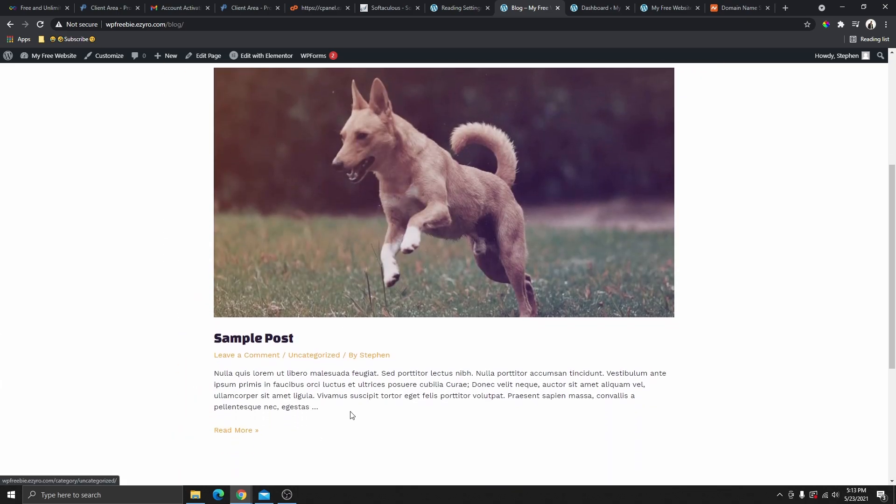
{"action": "scroll", "coordinate": [308, 394], "scroll_direction": "up", "scroll_amount": 4}
{"action": "left_click_drag", "start_coordinate": [219, 133], "coordinate": [383, 242]}
{"action": "scroll", "coordinate": [430, 207], "scroll_direction": "down", "scroll_amount": 3}
{"action": "scroll", "coordinate": [307, 280], "scroll_direction": "down", "scroll_amount": 2}
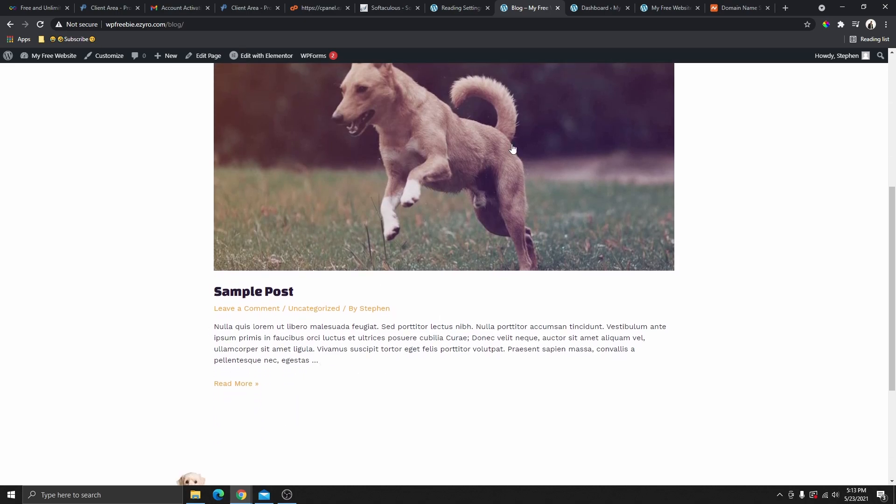
{"action": "scroll", "coordinate": [338, 190], "scroll_direction": "up", "scroll_amount": 3}
{"action": "scroll", "coordinate": [564, 251], "scroll_direction": "down", "scroll_amount": 2}
{"action": "scroll", "coordinate": [564, 251], "scroll_direction": "down", "scroll_amount": 1}
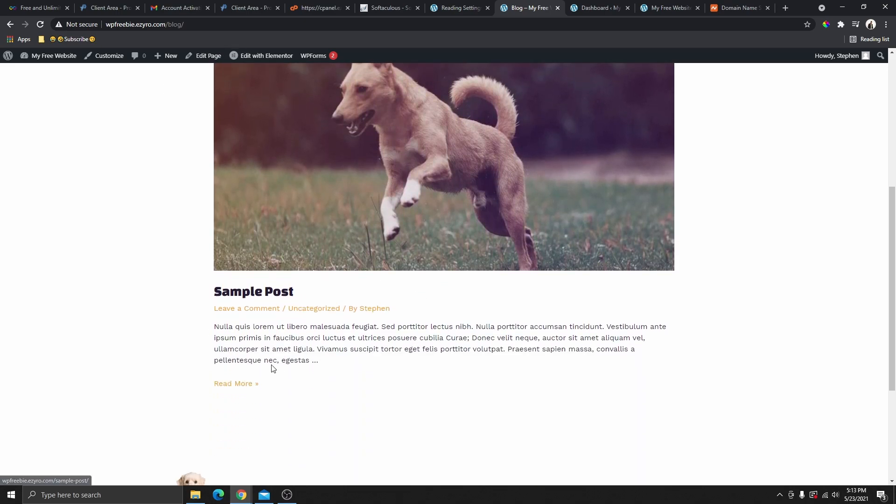
Open the full Sample Post from its blog excerpt and review its content down to the comment form.
{"action": "left_click", "coordinate": [237, 384]}
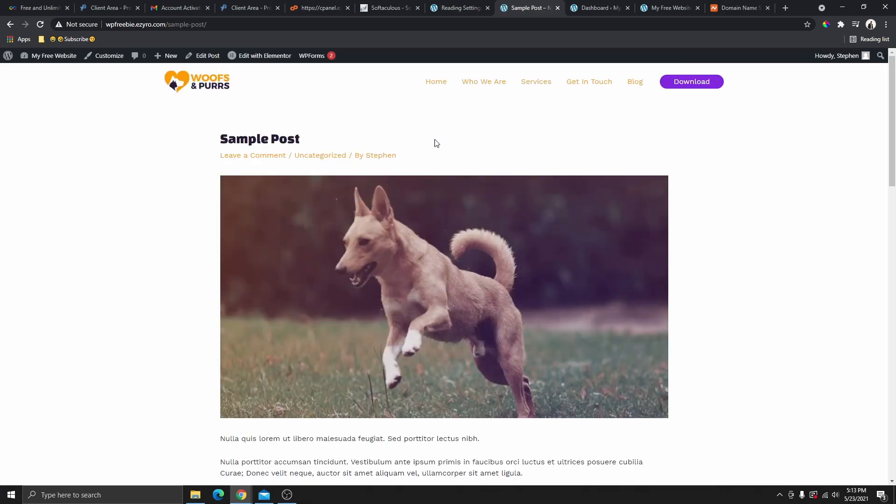
{"action": "scroll", "coordinate": [437, 143], "scroll_direction": "down", "scroll_amount": 15}
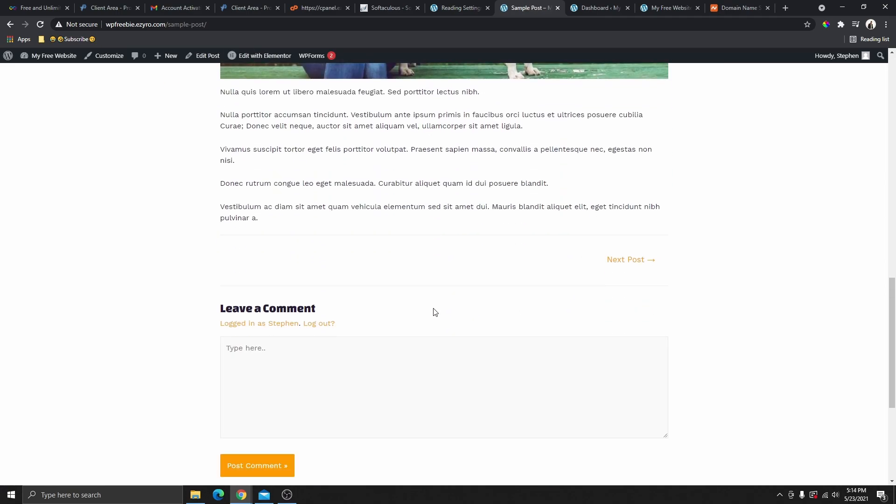
Return to the site's homepage and examine the free subdomain part of its web address.
{"action": "scroll", "coordinate": [428, 312], "scroll_direction": "up", "scroll_amount": 15}
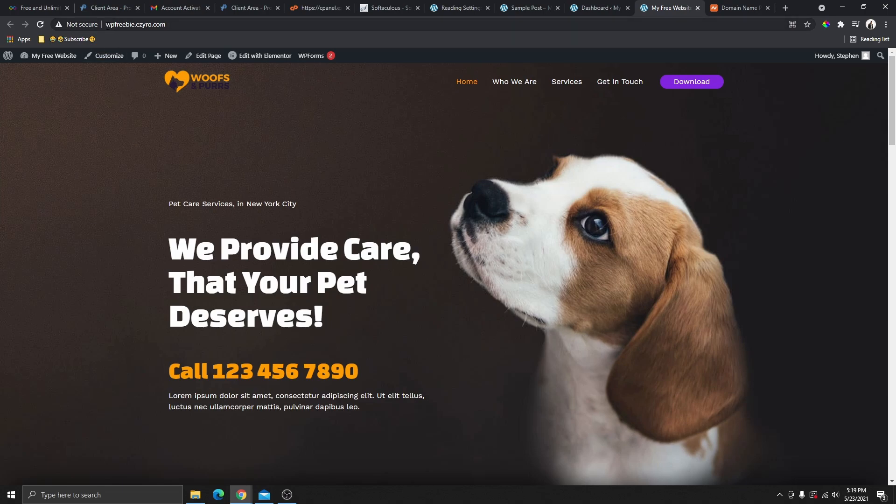
{"action": "left_click_drag", "start_coordinate": [106, 25], "coordinate": [121, 27]}
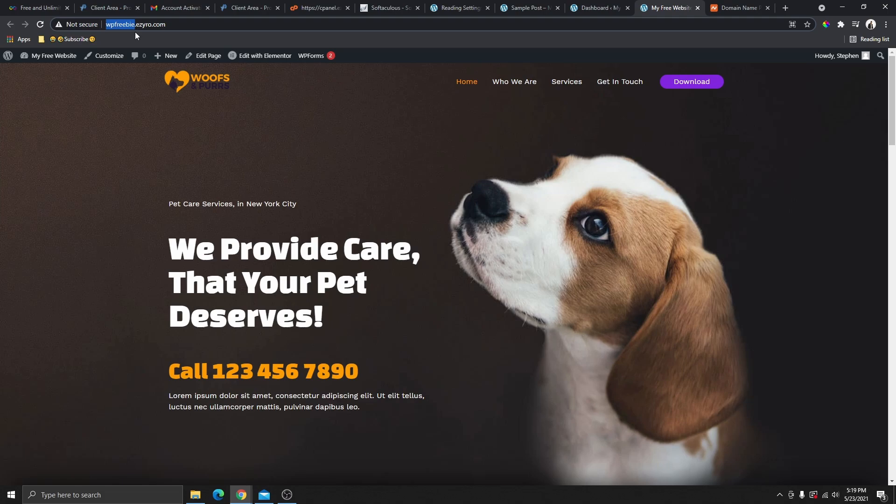
{"action": "left_click", "coordinate": [152, 25]}
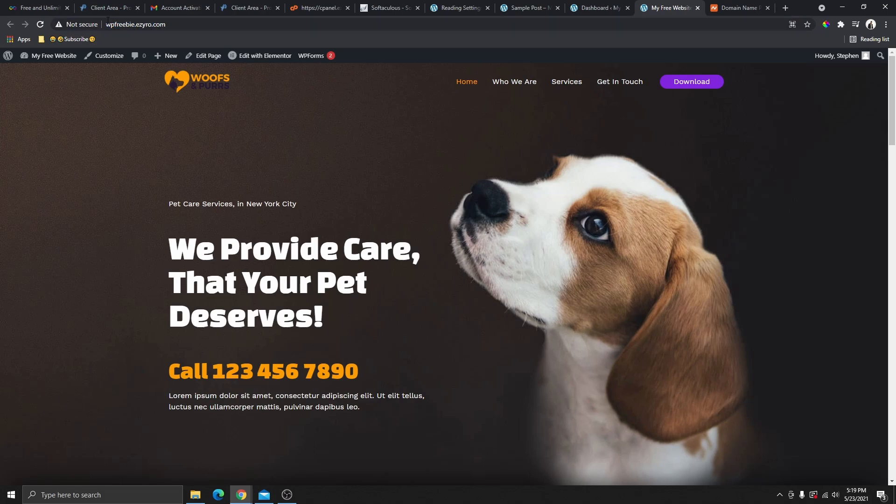
{"action": "left_click_drag", "start_coordinate": [106, 24], "coordinate": [131, 24]}
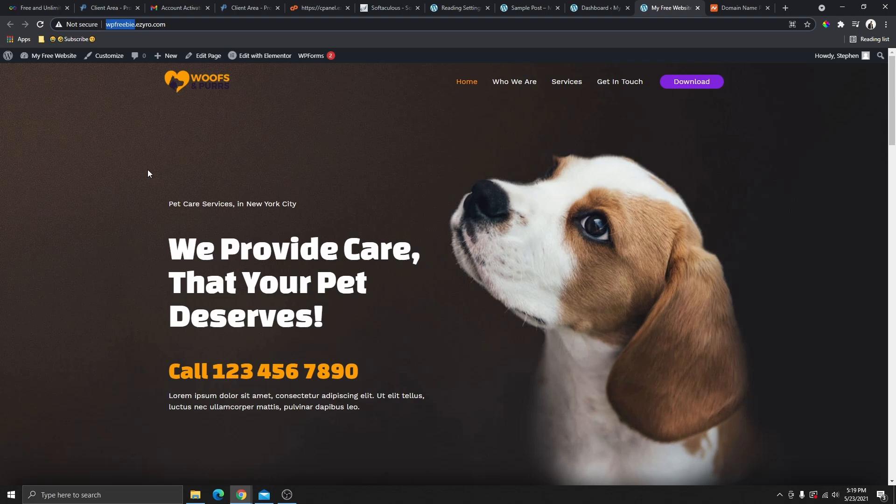
Switch to the Namecheap domain registration page and enter wplifestyle.com/namecheap as the web address.
{"action": "left_click", "coordinate": [742, 4]}
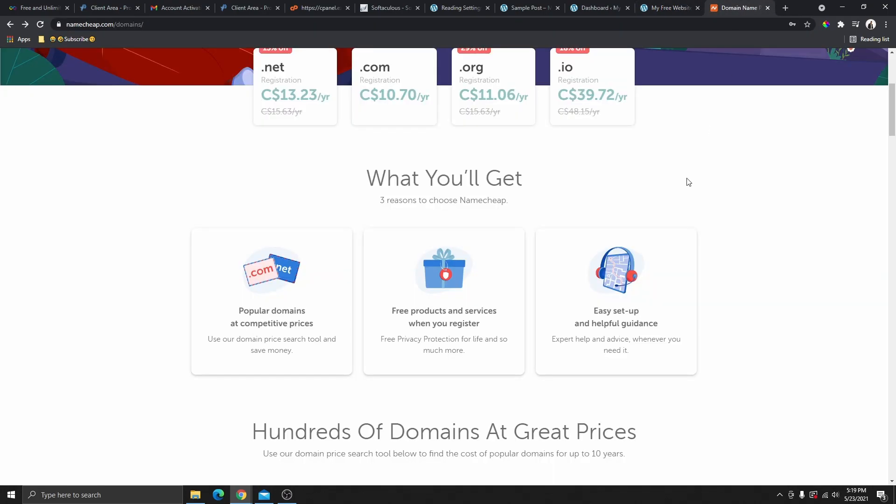
{"action": "scroll", "coordinate": [502, 213], "scroll_direction": "up", "scroll_amount": 5}
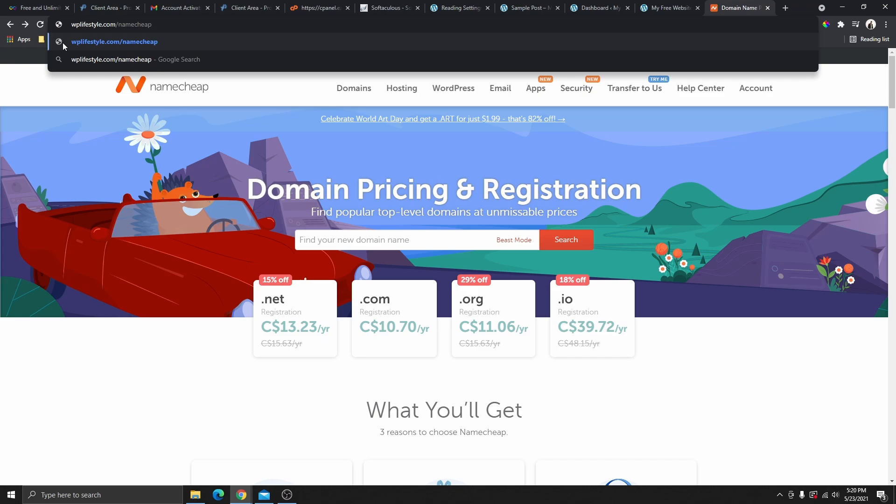
{"action": "key", "text": "Return"}
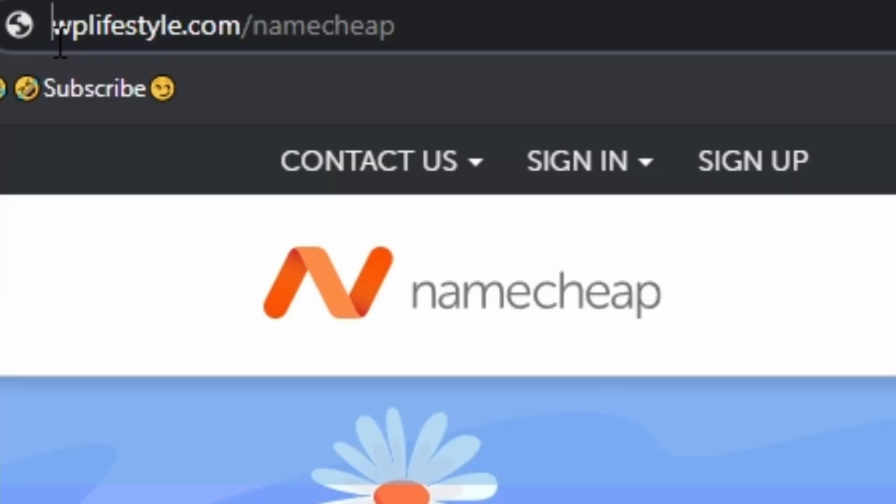
{"action": "left_click_drag", "start_coordinate": [67, 24], "coordinate": [183, 25]}
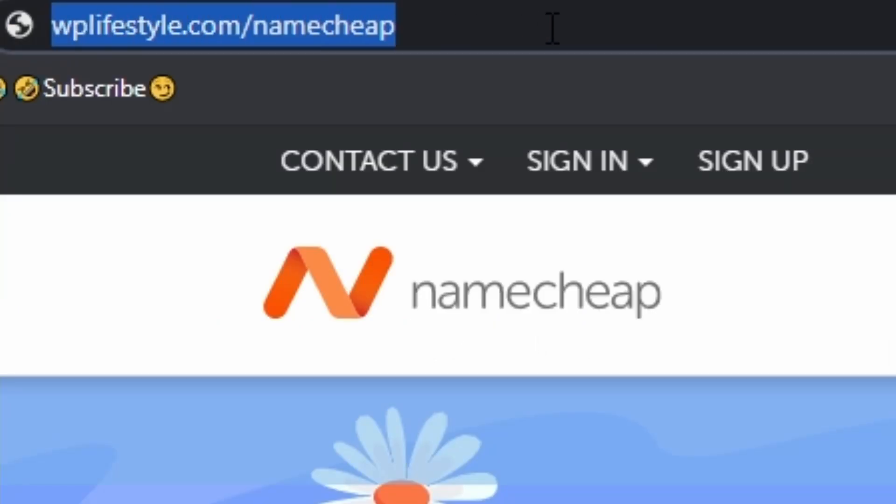
{"action": "key", "text": "Return"}
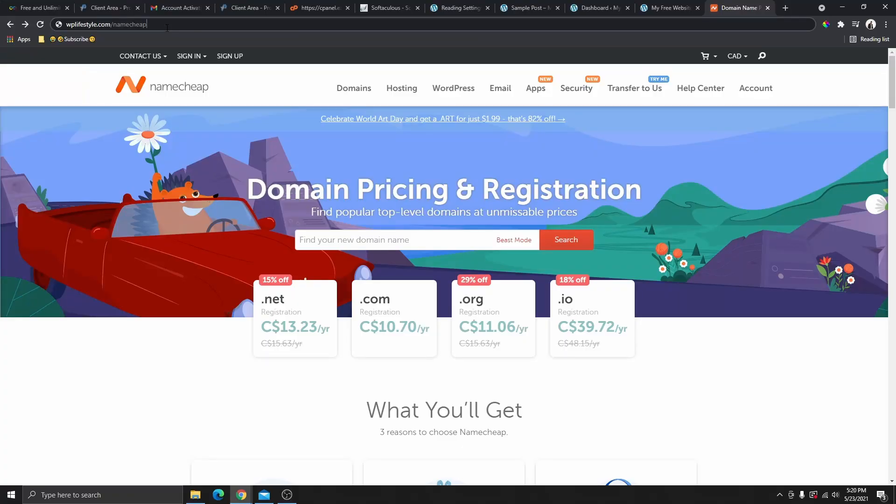
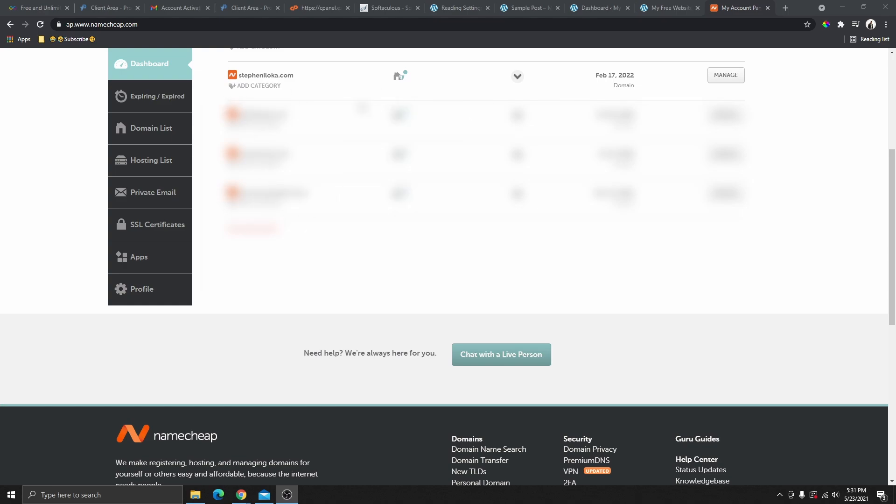
Open the registered domain's management page from the Namecheap dashboard and choose Custom DNS as its nameserver type.
{"action": "left_click", "coordinate": [725, 77]}
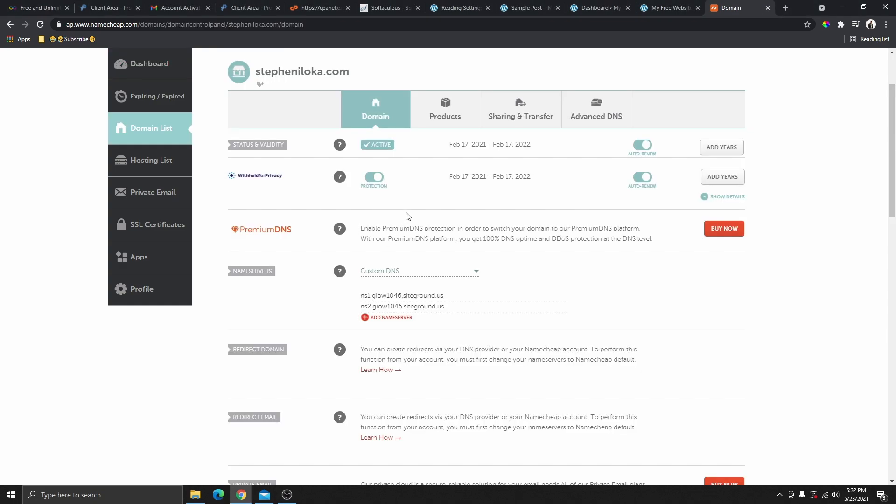
{"action": "scroll", "coordinate": [572, 186], "scroll_direction": "down", "scroll_amount": 3}
{"action": "scroll", "coordinate": [569, 196], "scroll_direction": "up", "scroll_amount": 3}
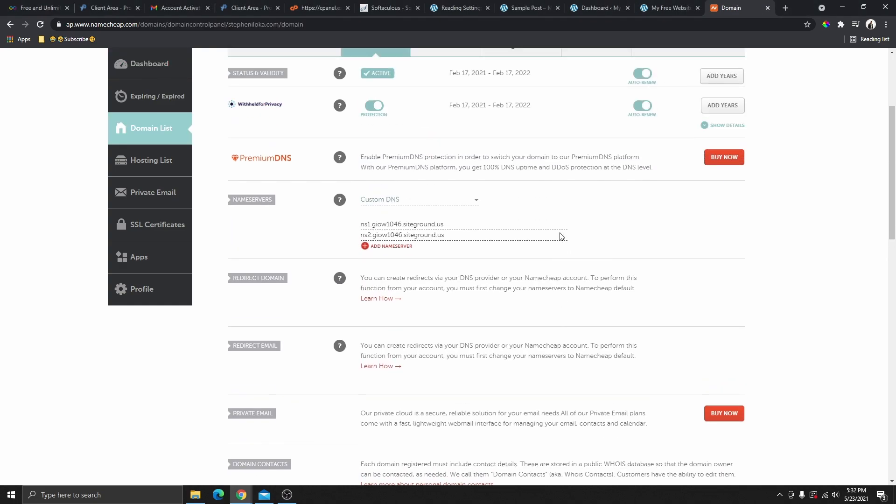
{"action": "scroll", "coordinate": [486, 255], "scroll_direction": "down", "scroll_amount": 2}
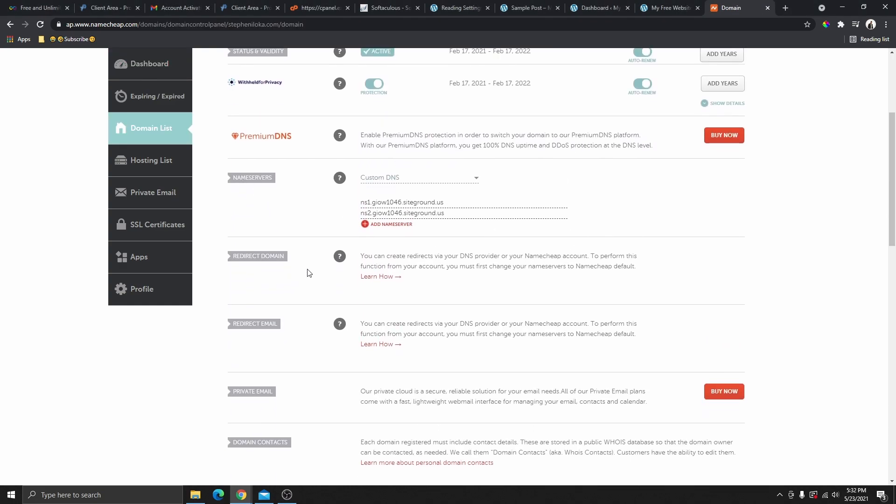
{"action": "left_click", "coordinate": [409, 182]}
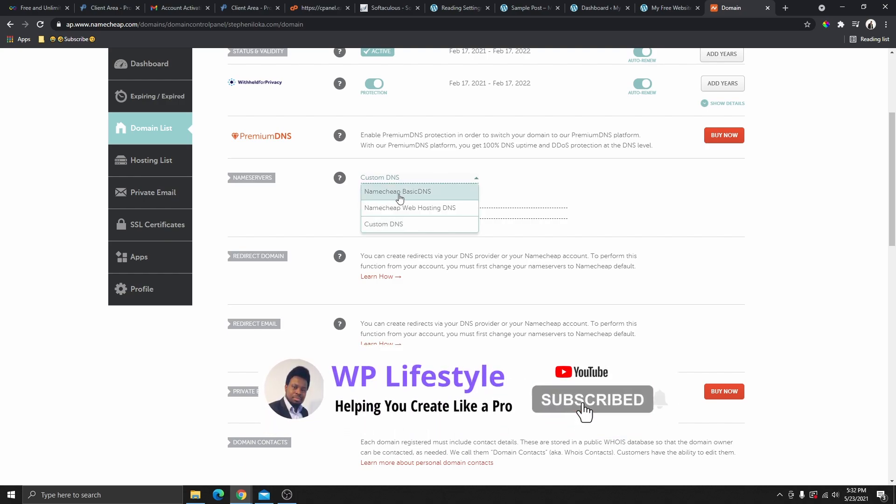
{"action": "left_click", "coordinate": [475, 180]}
{"action": "left_click", "coordinate": [475, 179]}
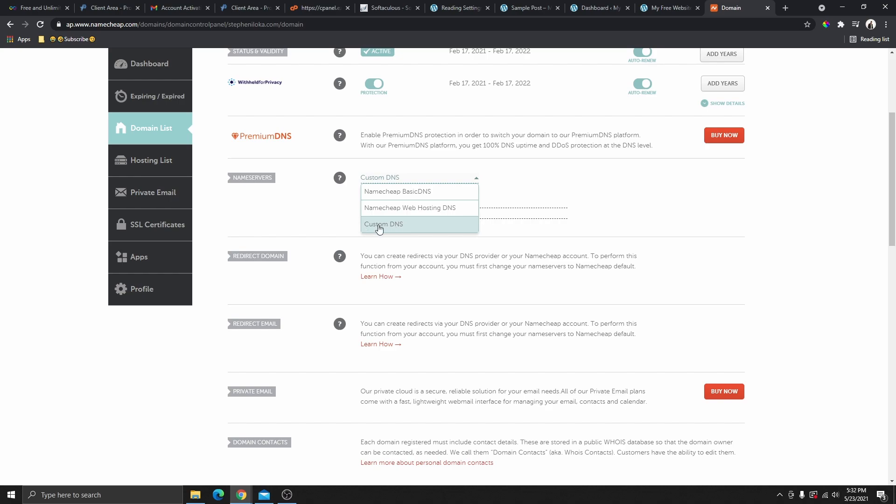
{"action": "left_click", "coordinate": [436, 225]}
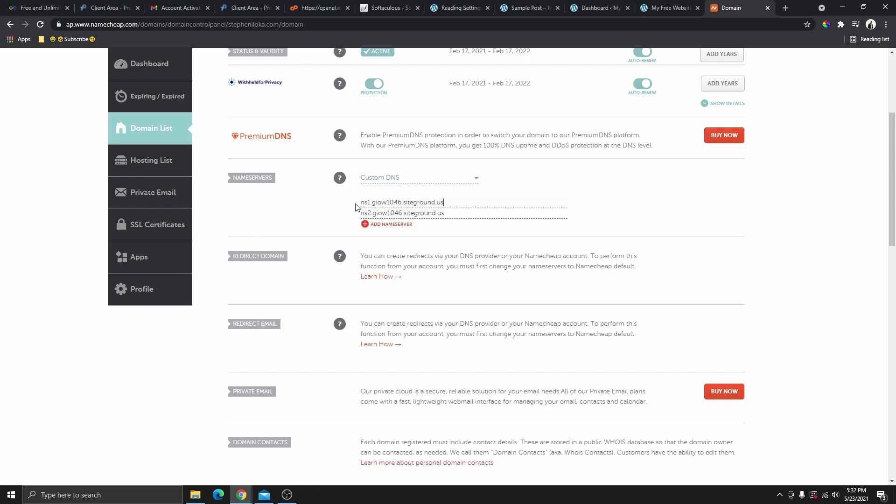
Examine the two existing custom nameserver entries of the domain.
{"action": "left_click_drag", "start_coordinate": [446, 204], "coordinate": [363, 203]}
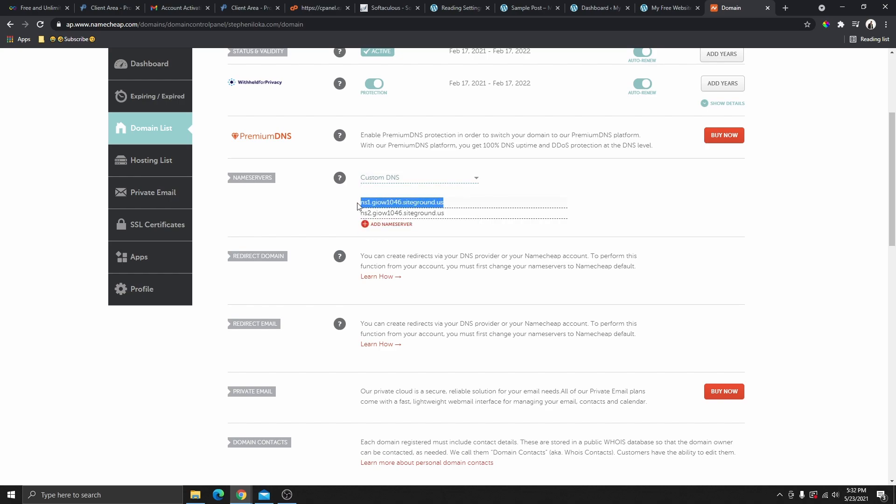
{"action": "left_click_drag", "start_coordinate": [448, 213], "coordinate": [358, 213]}
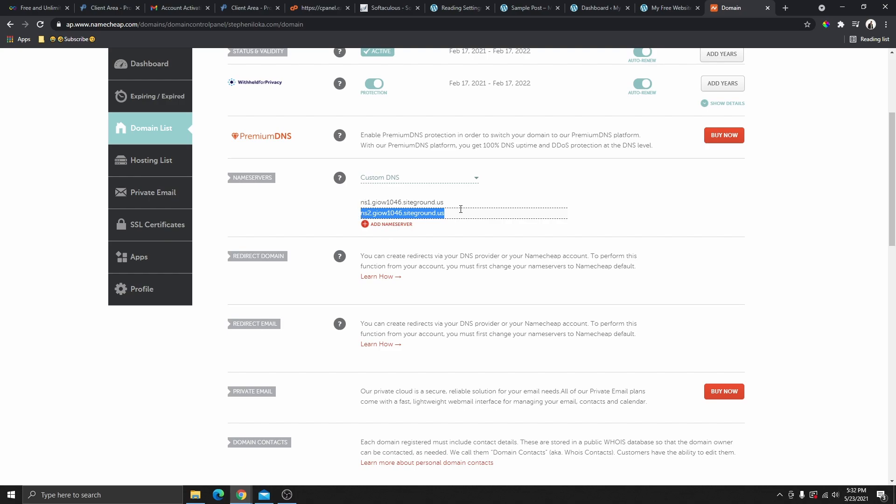
{"action": "left_click_drag", "start_coordinate": [446, 203], "coordinate": [359, 203]}
{"action": "left_click", "coordinate": [416, 209]}
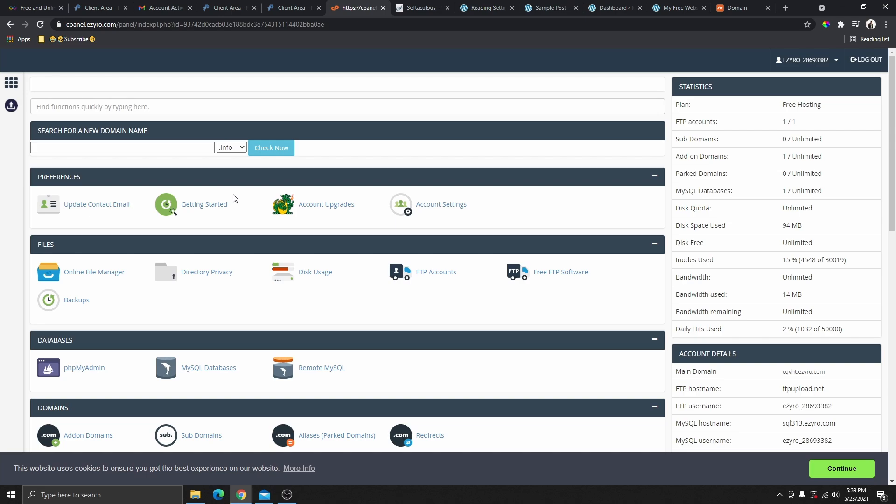
Switch to the ProFreeHost account, open its control panel and go to the Aliases (Parked Domains) page.
{"action": "left_click", "coordinate": [295, 7]}
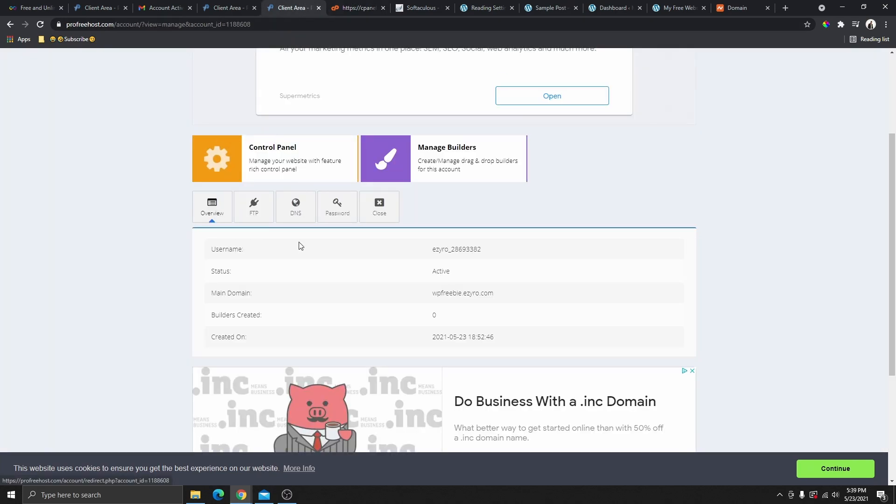
{"action": "scroll", "coordinate": [263, 177], "scroll_direction": "up", "scroll_amount": 2}
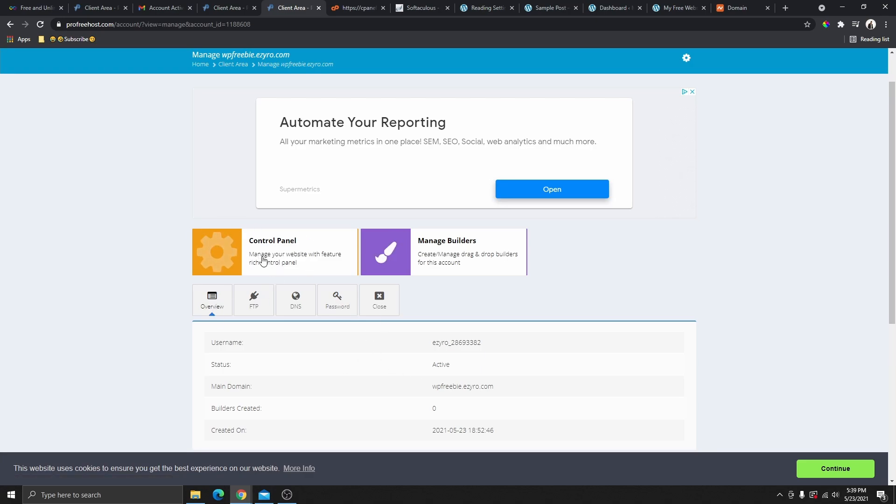
{"action": "left_click", "coordinate": [282, 250]}
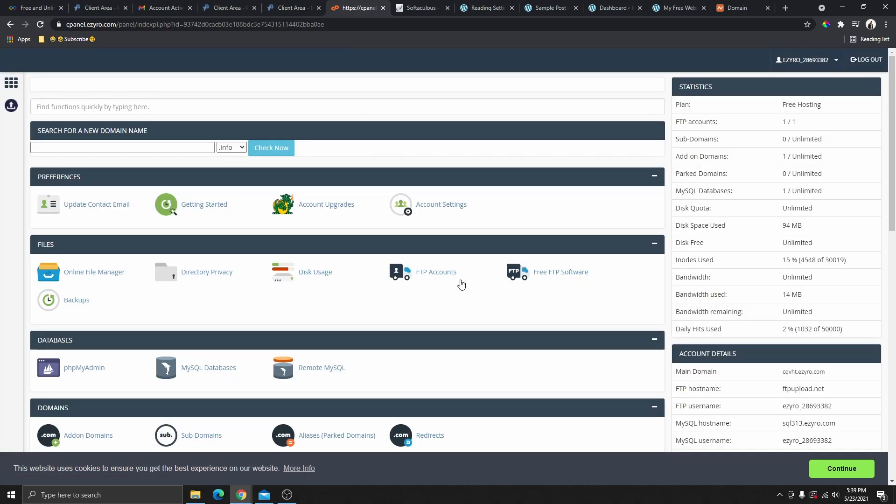
{"action": "scroll", "coordinate": [82, 257], "scroll_direction": "down", "scroll_amount": 3}
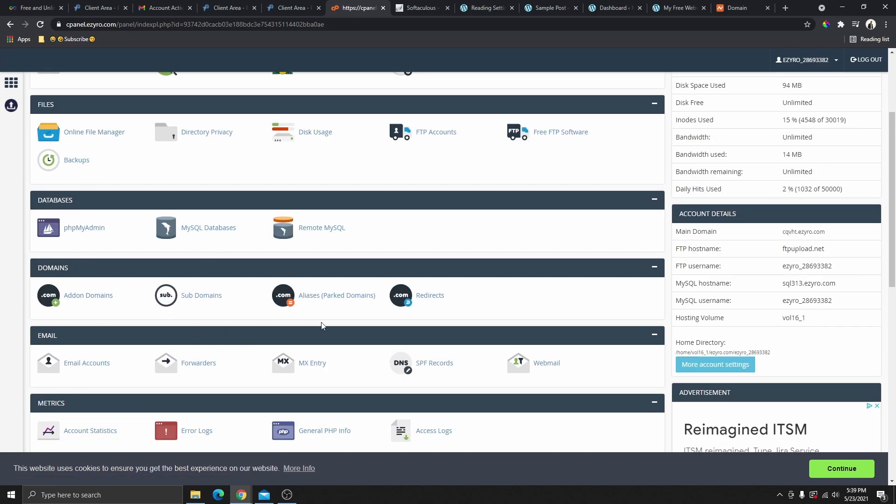
{"action": "left_click", "coordinate": [355, 305]}
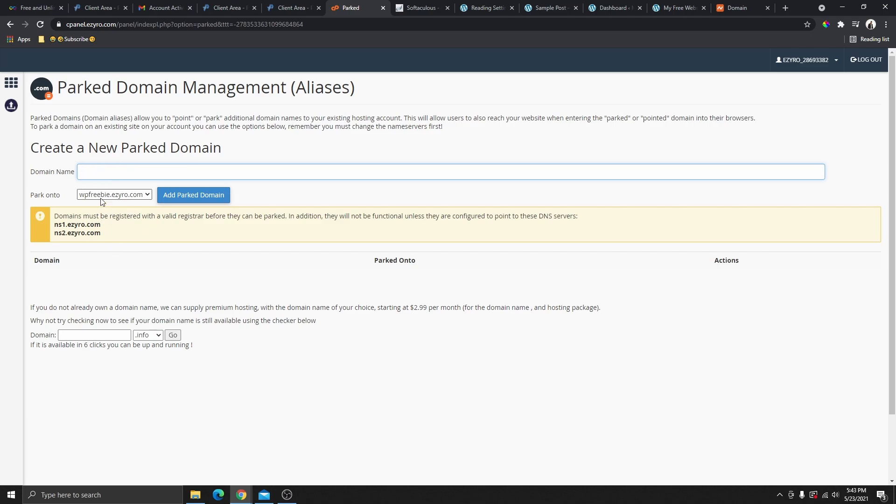
Enter the registered custom domain as the new parked domain's name, with wpfreebie.ezyro.com as the domain to park onto.
{"action": "left_click", "coordinate": [84, 196]}
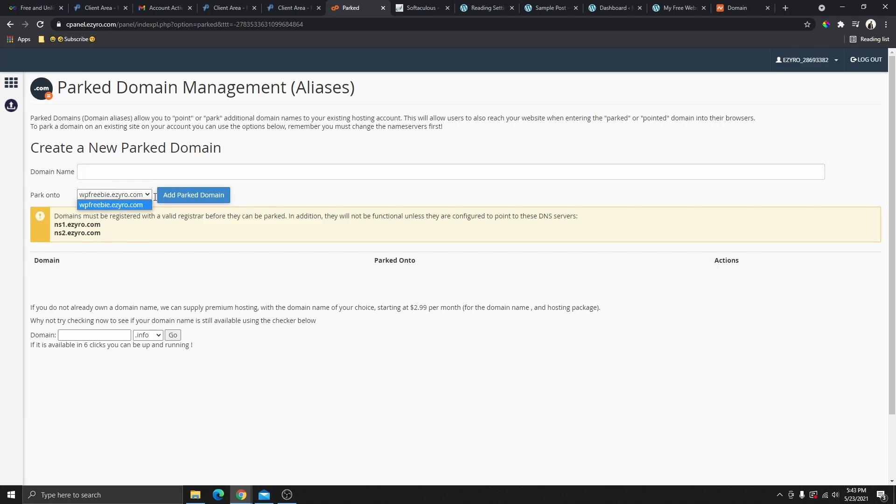
{"action": "right_click", "coordinate": [80, 172]}
{"action": "left_click", "coordinate": [122, 242]}
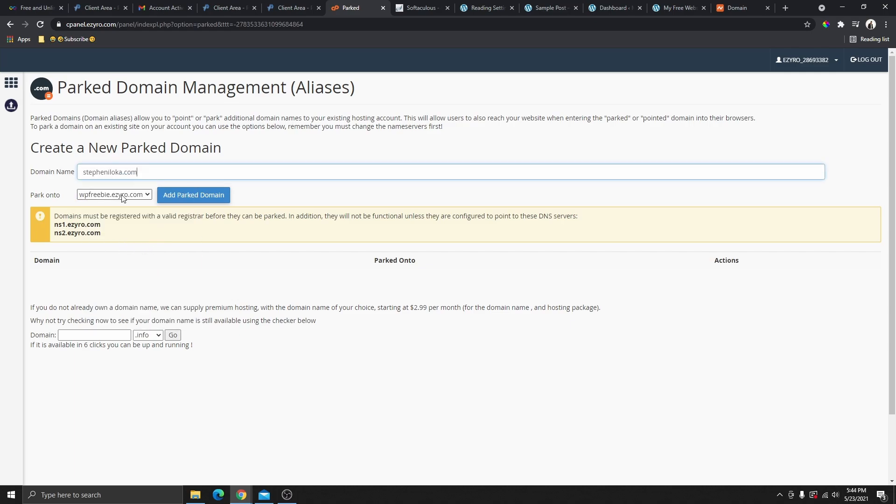
{"action": "double_click", "coordinate": [132, 176]}
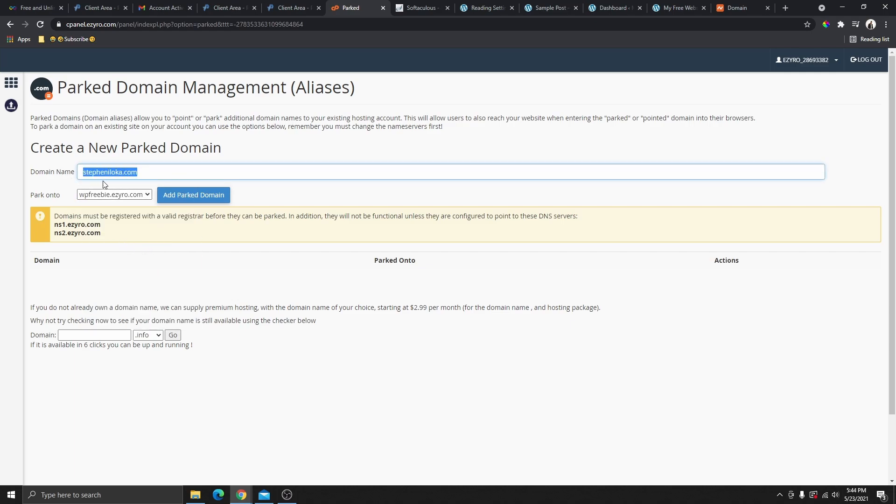
{"action": "left_click", "coordinate": [150, 171]}
{"action": "left_click_drag", "start_coordinate": [137, 174], "coordinate": [80, 175]}
{"action": "left_click", "coordinate": [168, 213]}
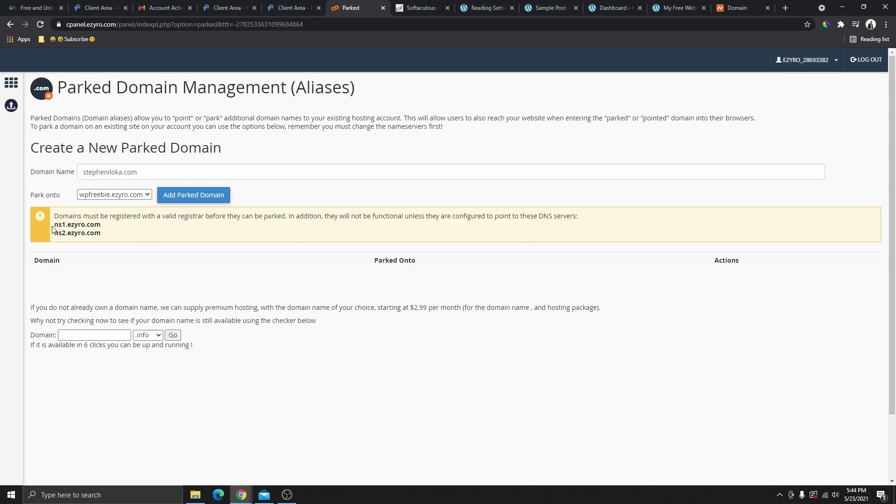
Copy the hosting nameserver ns1.ezyro.com and put it into the domain's first custom nameserver entry on Namecheap.
{"action": "mouse_move", "coordinate": [53, 229]}
{"action": "left_mouse_down"}
{"action": "mouse_move", "coordinate": [105, 227]}
{"action": "mouse_move", "coordinate": [58, 225]}
{"action": "left_mouse_up"}
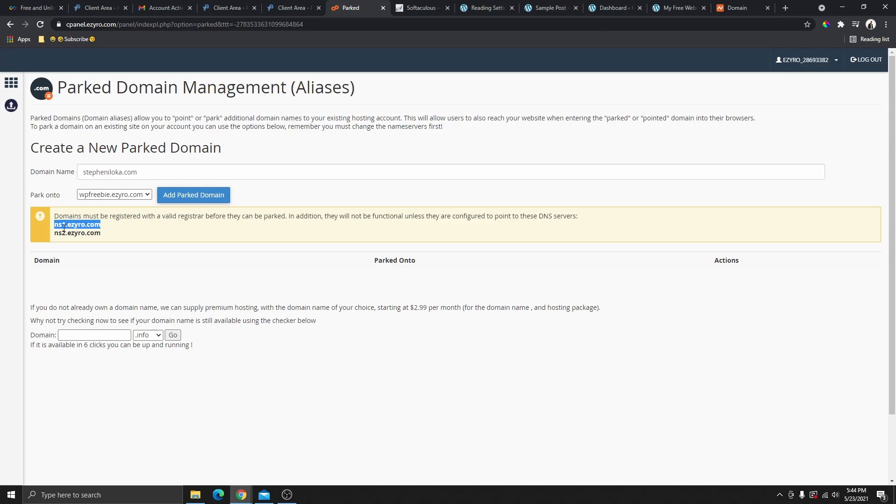
{"action": "right_click", "coordinate": [64, 227]}
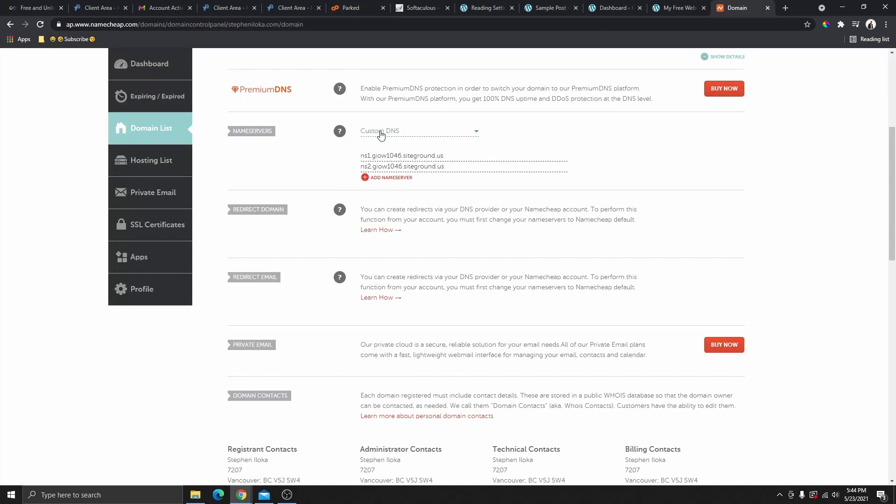
{"action": "left_click", "coordinate": [441, 137]}
{"action": "left_click", "coordinate": [441, 134]}
{"action": "left_click_drag", "start_coordinate": [456, 155], "coordinate": [359, 160]}
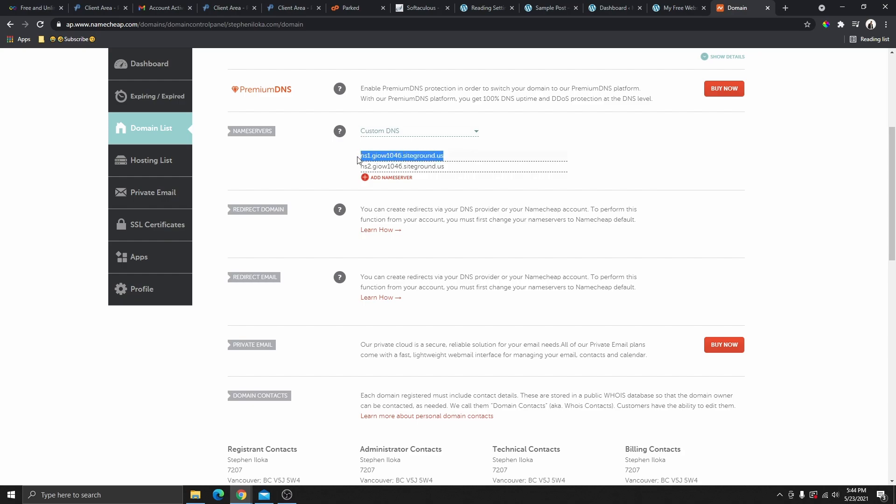
{"action": "key", "text": "BackSpace"}
{"action": "type", "text": "ns1.ezyro.com"}
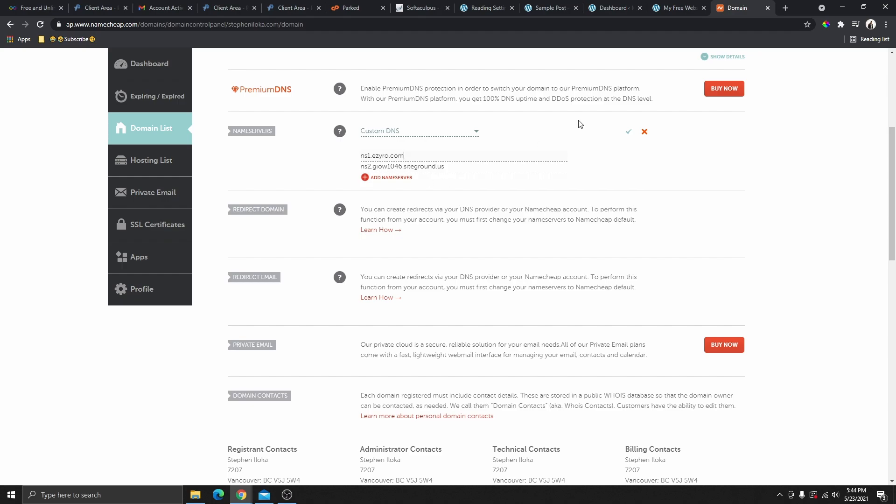
Copy the hosting nameserver ns2.ezyro.com into the domain's second custom nameserver entry on Namecheap and save the nameserver changes.
{"action": "left_click", "coordinate": [356, 8]}
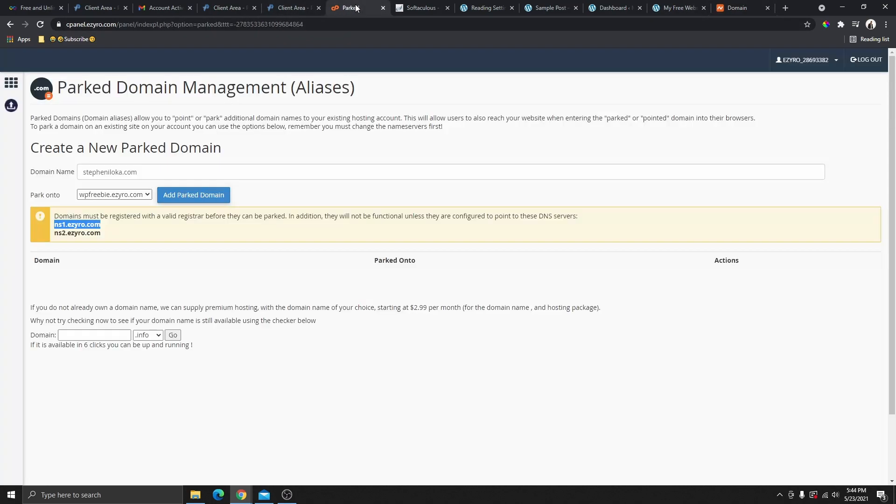
{"action": "left_click_drag", "start_coordinate": [103, 235], "coordinate": [54, 234]}
{"action": "key", "text": "ctrl+c"}
{"action": "left_click", "coordinate": [740, 8]}
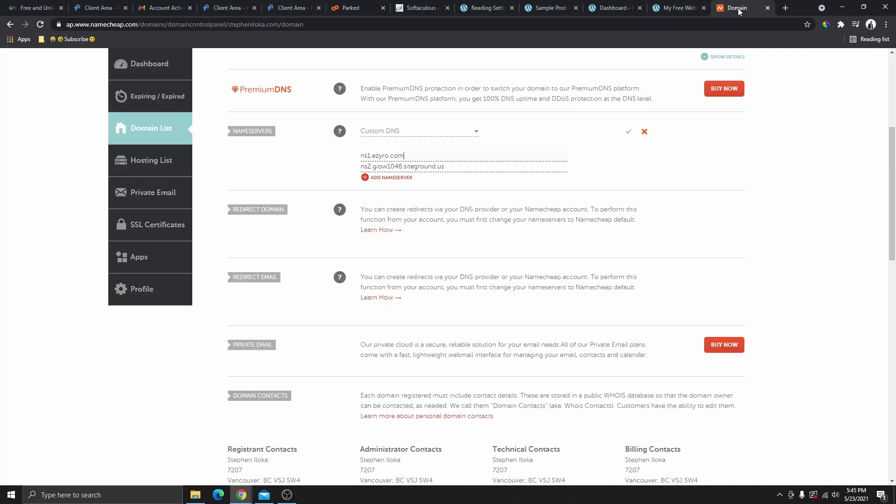
{"action": "left_click_drag", "start_coordinate": [450, 163], "coordinate": [354, 181]}
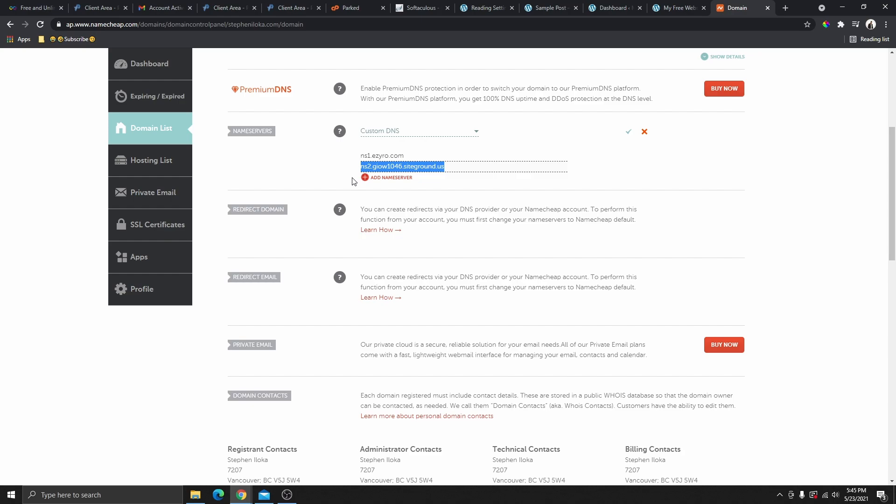
{"action": "key", "text": "BackSpace"}
{"action": "key", "text": "ctrl+v"}
{"action": "scroll", "coordinate": [450, 236], "scroll_direction": "up", "scroll_amount": 2}
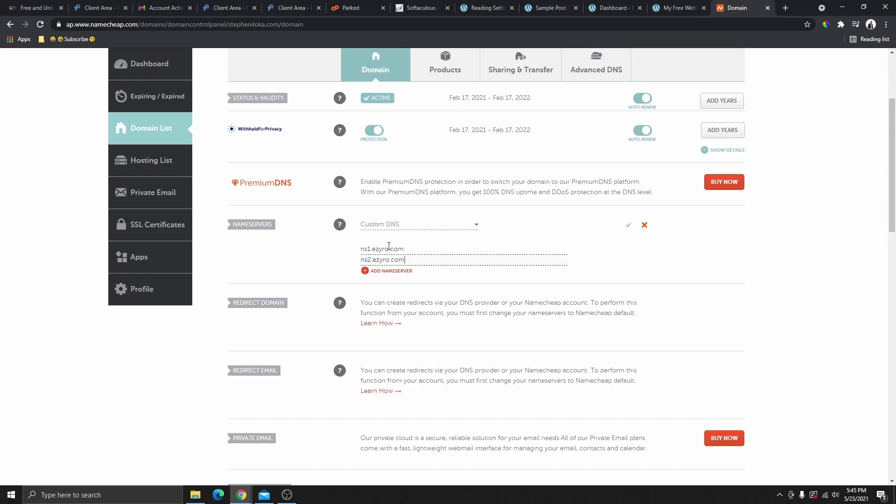
{"action": "left_click", "coordinate": [628, 229]}
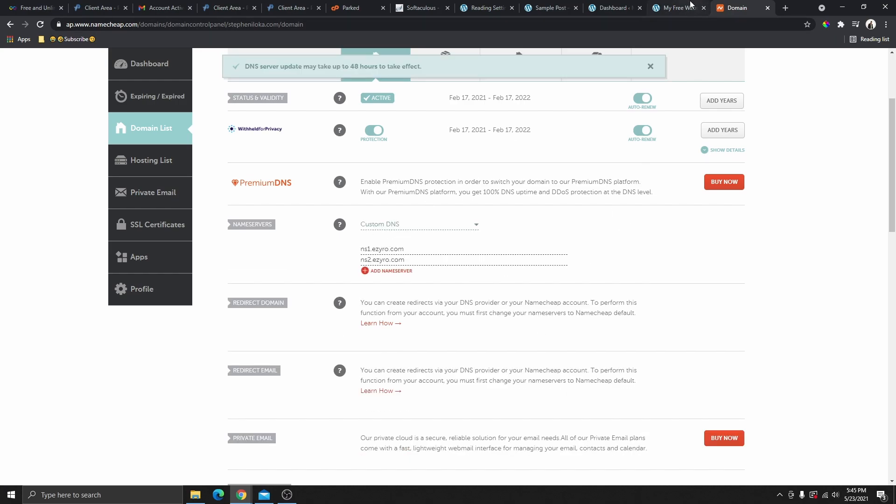
Try to park the custom domain onto wpfreebie.ezyro.com in the hosting control panel, and recheck the domain's nameservers on Namecheap.
{"action": "left_click", "coordinate": [350, 8]}
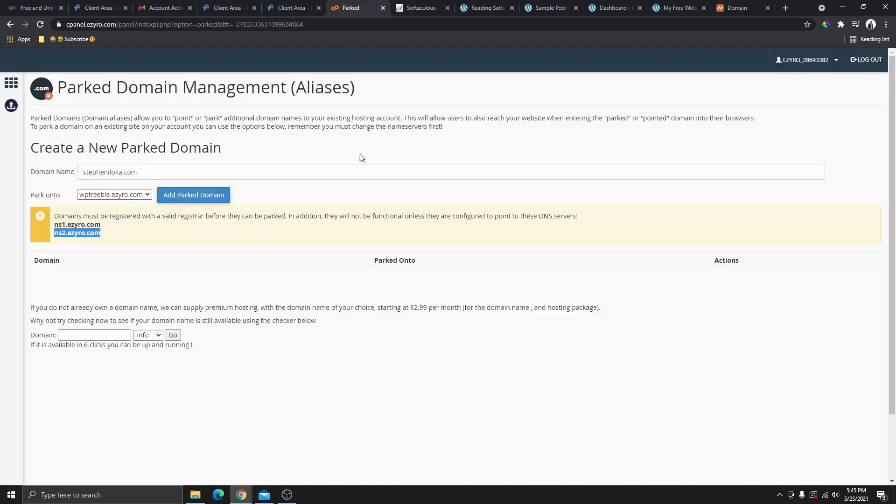
{"action": "left_click", "coordinate": [191, 199]}
{"action": "left_click_drag", "start_coordinate": [31, 116], "coordinate": [692, 125]}
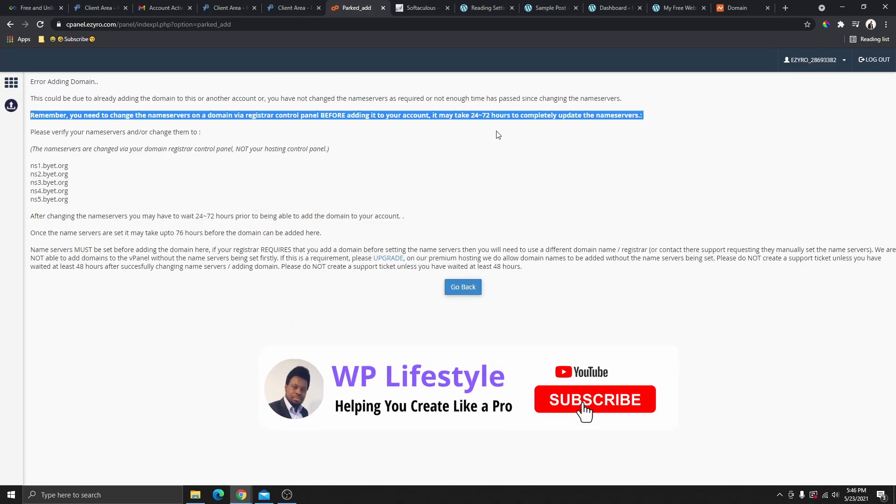
{"action": "left_click", "coordinate": [736, 8]}
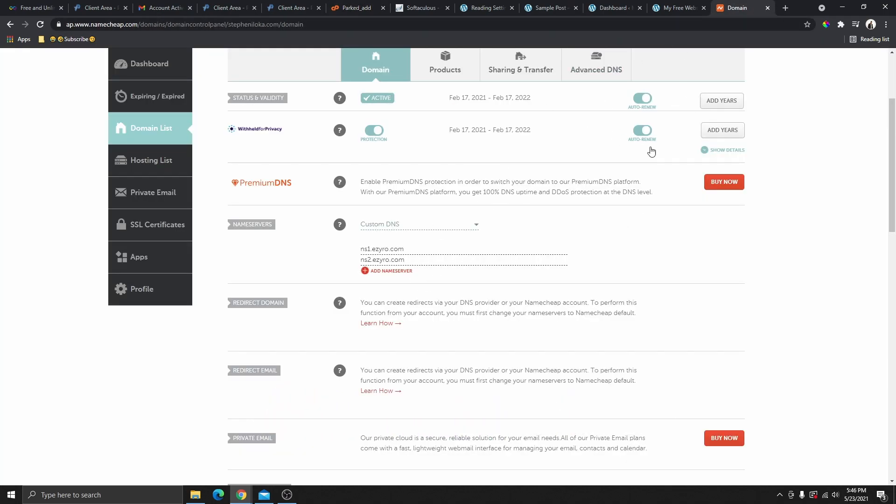
{"action": "left_click", "coordinate": [349, 10]}
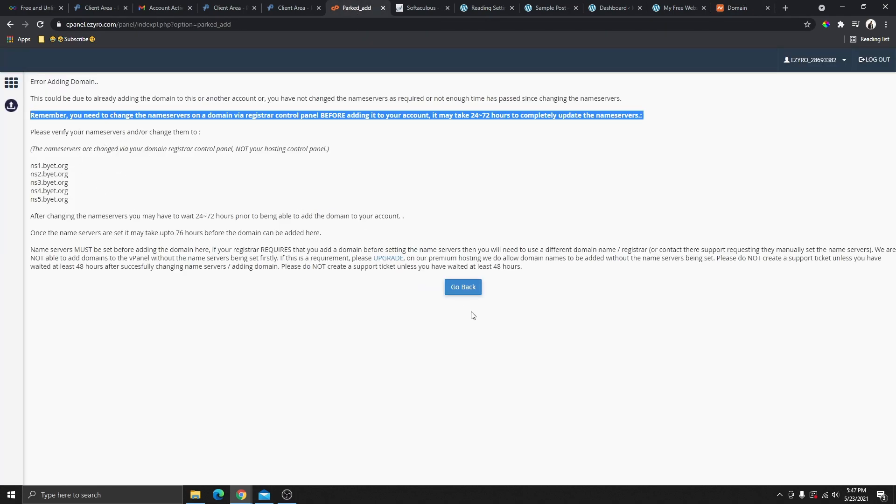
Return to the parked domain form, add the custom domain parked onto wpfreebie.ezyro.com, and go back to the parked domain list.
{"action": "left_click", "coordinate": [463, 287]}
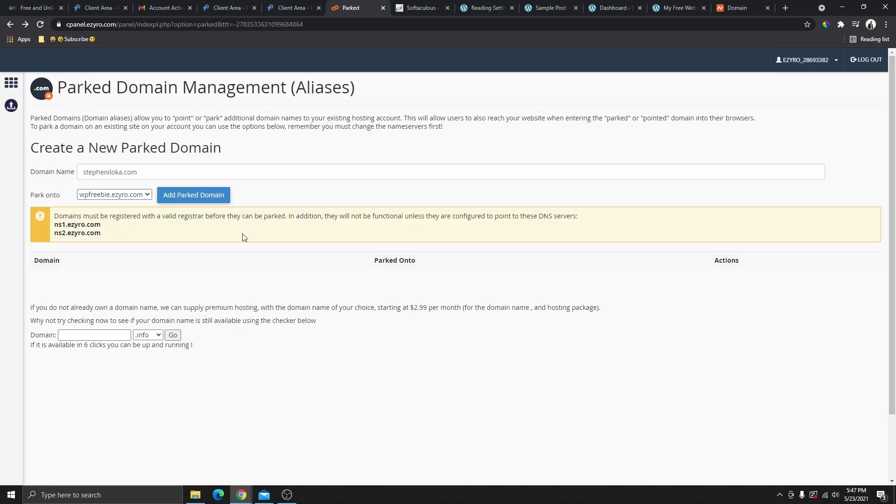
{"action": "left_click", "coordinate": [193, 200]}
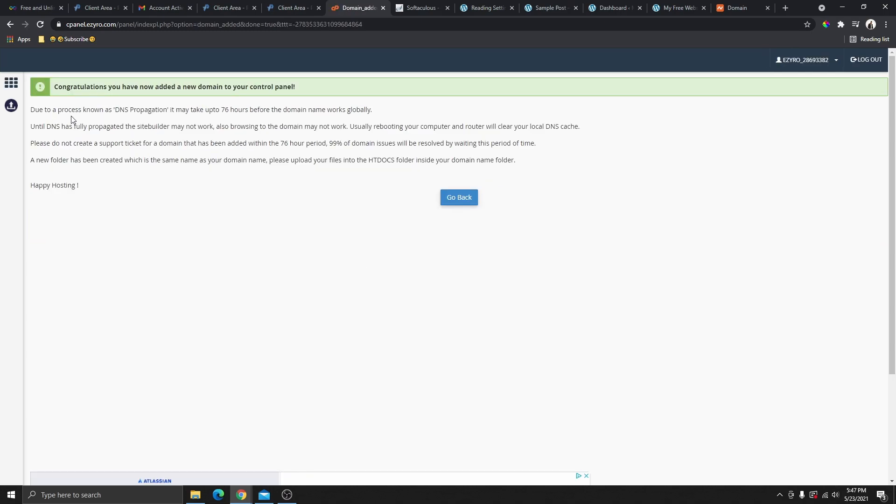
{"action": "left_click_drag", "start_coordinate": [57, 86], "coordinate": [307, 96]}
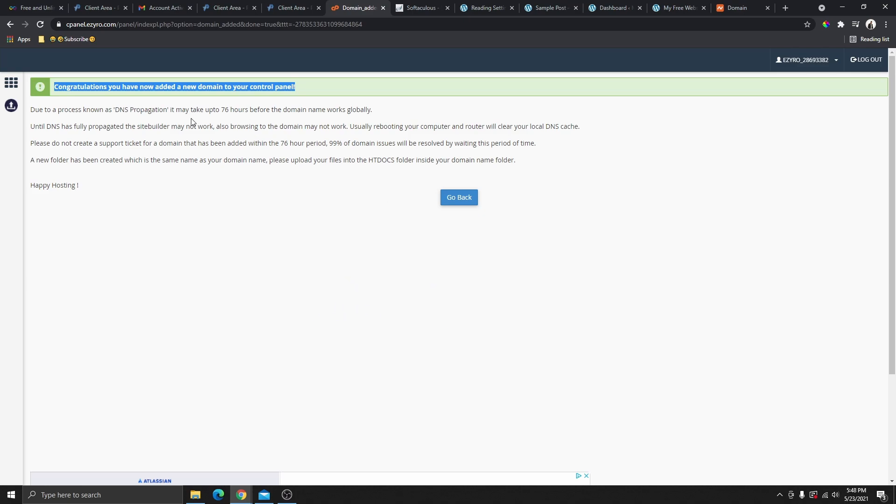
{"action": "key", "text": "alt+Left"}
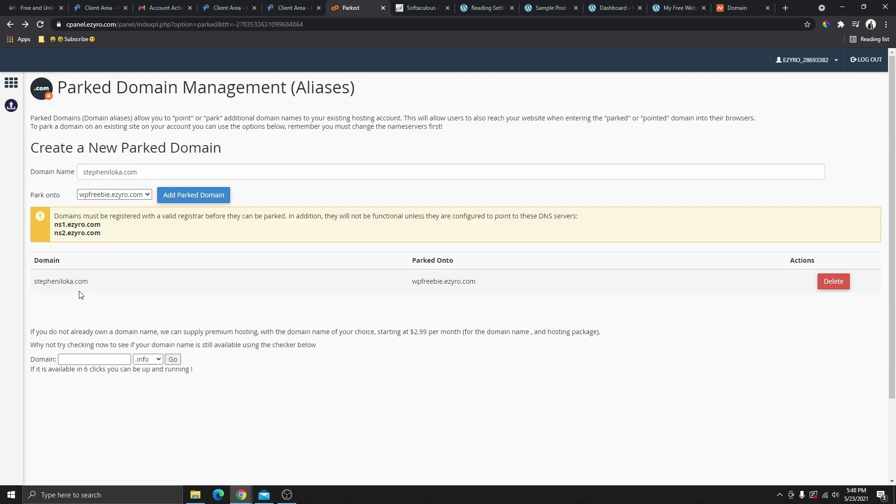
Copy the custom domain's name from the parked domain list and open the General settings in the WordPress dashboard.
{"action": "left_click_drag", "start_coordinate": [35, 281], "coordinate": [103, 290]}
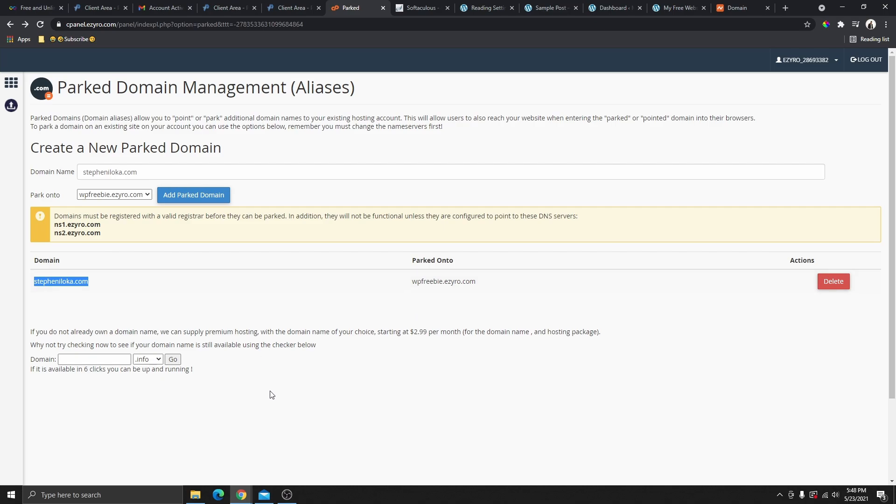
{"action": "right_click", "coordinate": [61, 285]}
{"action": "left_click", "coordinate": [89, 292]}
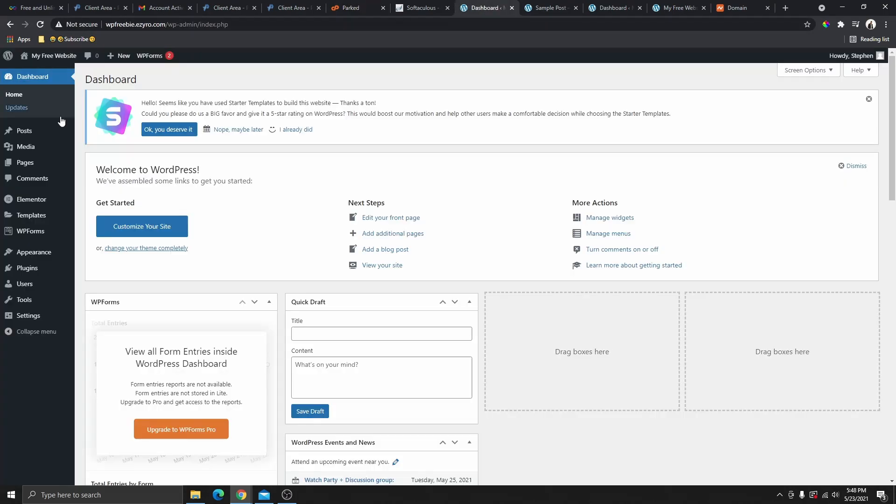
{"action": "left_click", "coordinate": [486, 8]}
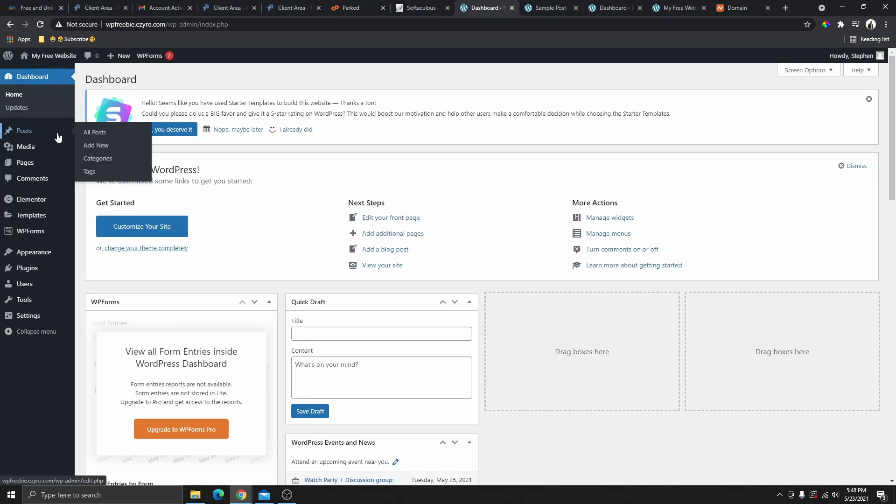
{"action": "mouse_move", "coordinate": [27, 314]}
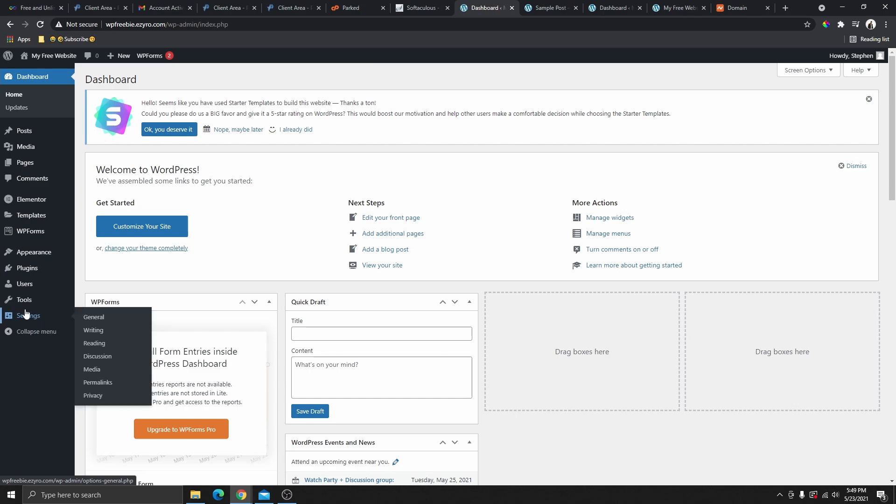
{"action": "left_click", "coordinate": [89, 321]}
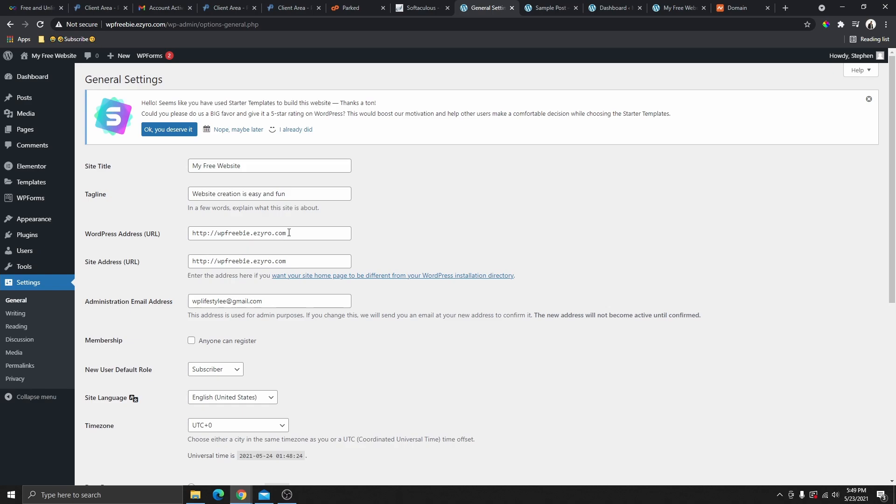
{"action": "mouse_move", "coordinate": [289, 232]}
{"action": "left_mouse_down"}
{"action": "mouse_move", "coordinate": [191, 238]}
{"action": "mouse_move", "coordinate": [236, 247]}
{"action": "mouse_move", "coordinate": [289, 233]}
{"action": "left_mouse_up"}
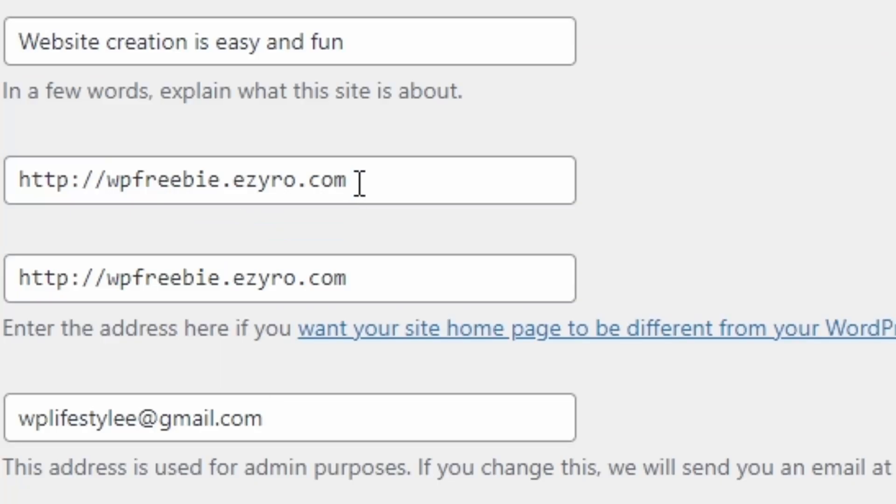
{"action": "left_click_drag", "start_coordinate": [360, 183], "coordinate": [108, 201]}
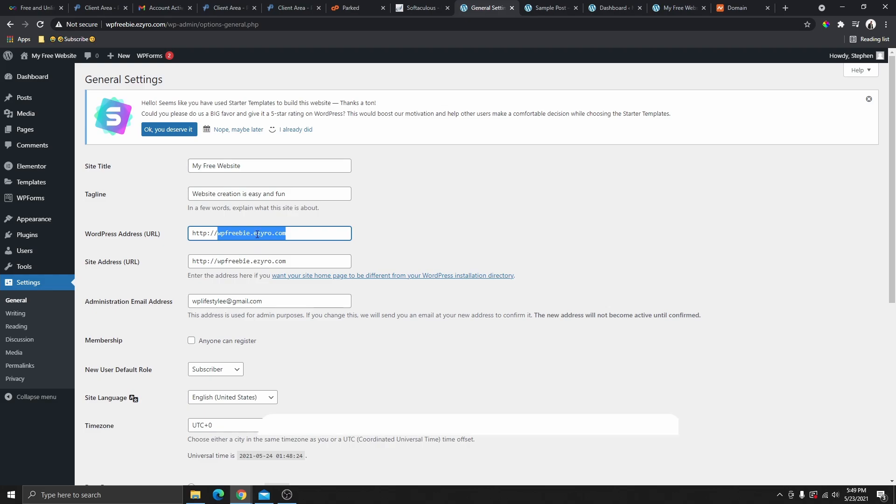
{"action": "right_click", "coordinate": [244, 182]}
{"action": "left_click", "coordinate": [292, 279]}
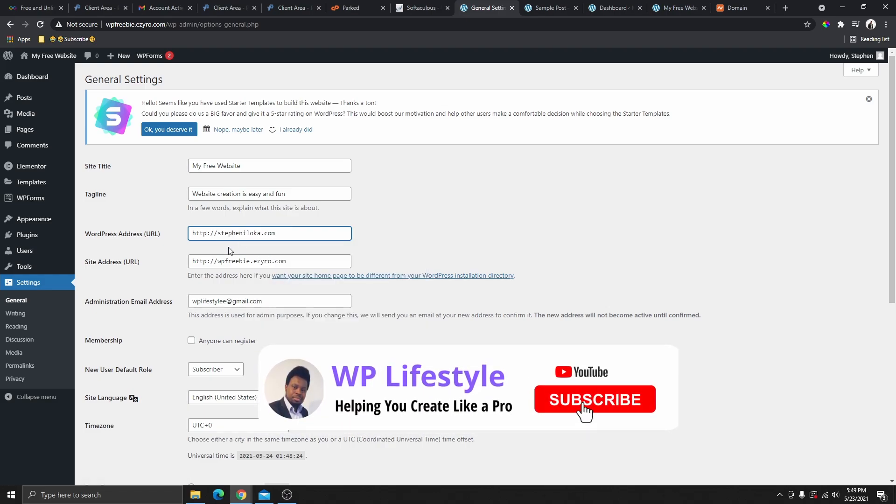
Replace wpfreebie.ezyro.com in the Site Address (URL) with the custom domain and save the general settings.
{"action": "left_click_drag", "start_coordinate": [286, 261], "coordinate": [218, 265]}
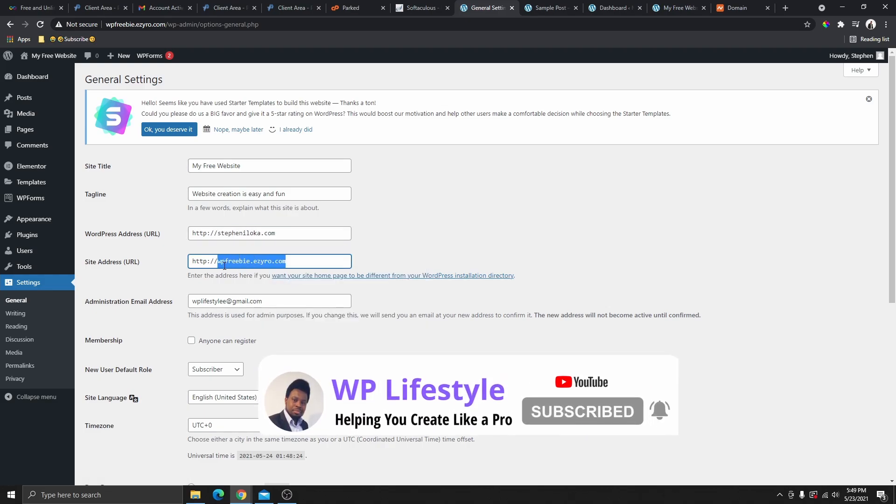
{"action": "right_click", "coordinate": [227, 265]}
{"action": "left_click", "coordinate": [262, 304]}
{"action": "scroll", "coordinate": [259, 278], "scroll_direction": "down", "scroll_amount": 7}
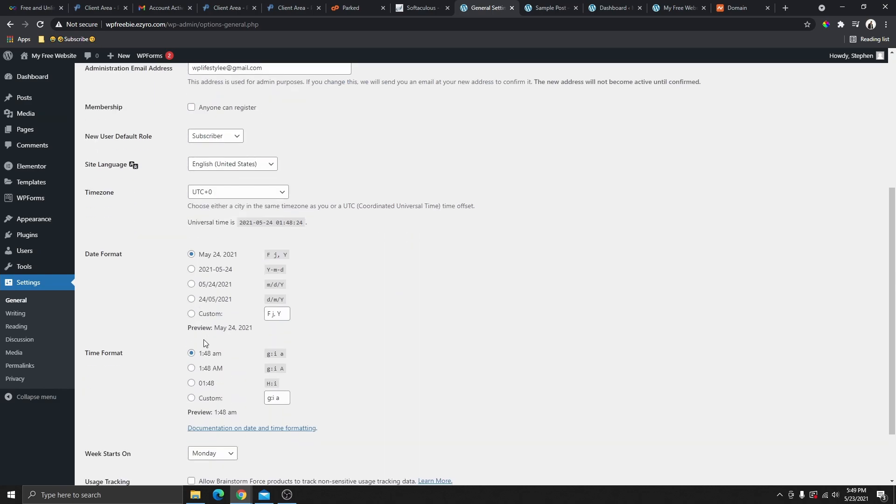
{"action": "left_click", "coordinate": [112, 431]}
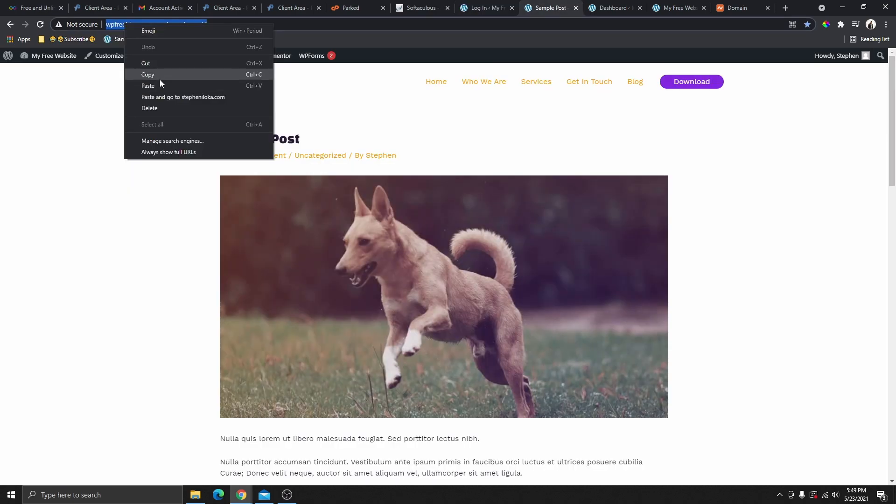
Load the website at the custom domain in the Sample Post browser tab, browse its Blog page and open Sample Post.
{"action": "left_click", "coordinate": [160, 81]}
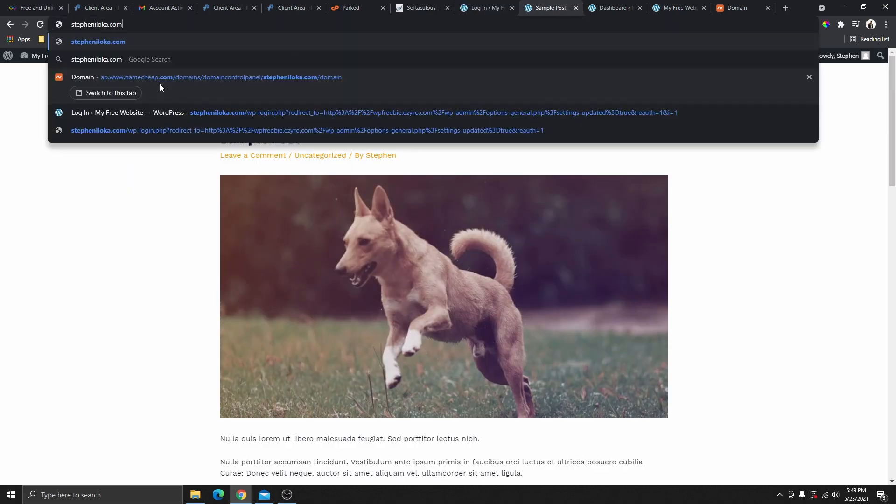
{"action": "key", "text": "Return"}
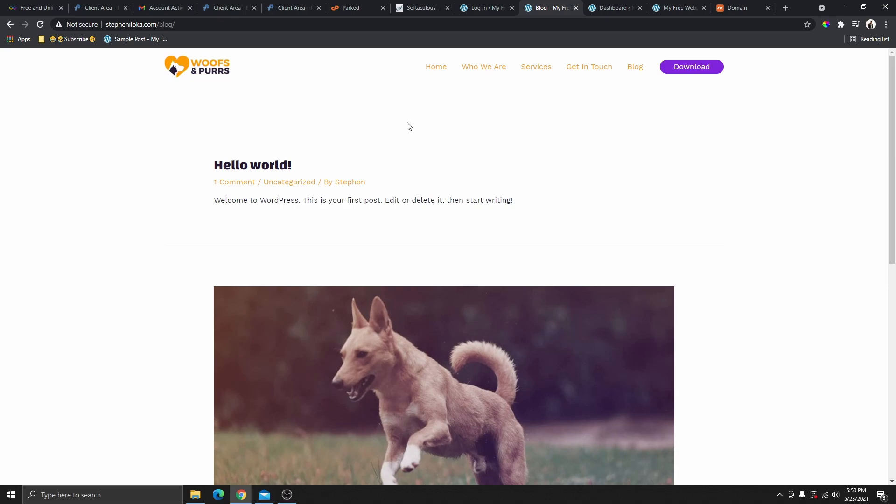
{"action": "scroll", "coordinate": [467, 180], "scroll_direction": "down", "scroll_amount": 10}
{"action": "scroll", "coordinate": [462, 253], "scroll_direction": "down", "scroll_amount": 1}
{"action": "scroll", "coordinate": [452, 302], "scroll_direction": "up", "scroll_amount": 10}
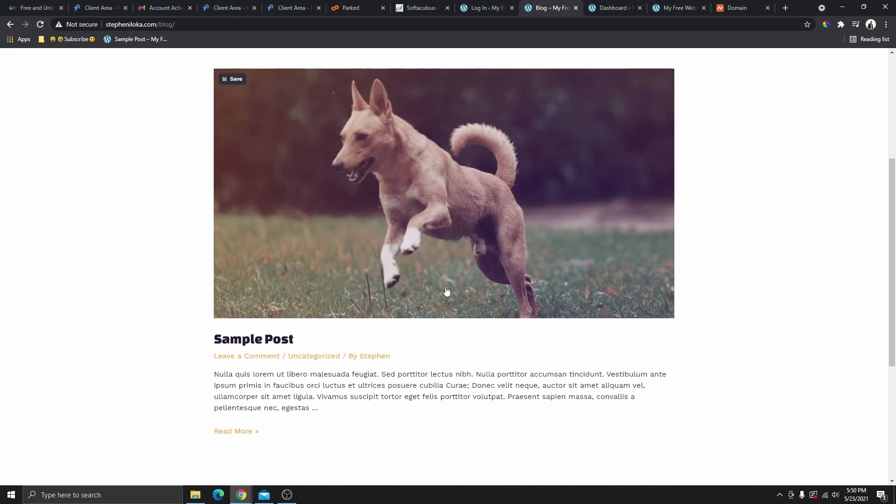
{"action": "scroll", "coordinate": [430, 180], "scroll_direction": "down", "scroll_amount": 4}
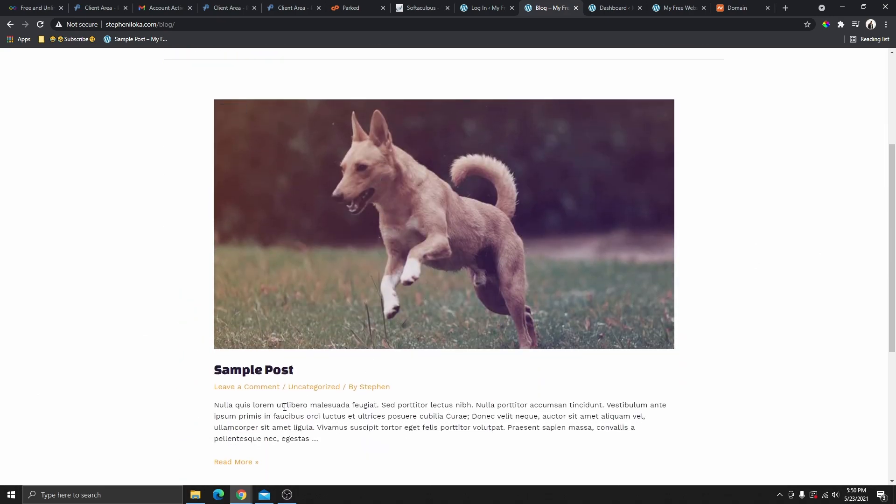
{"action": "left_click", "coordinate": [271, 373]}
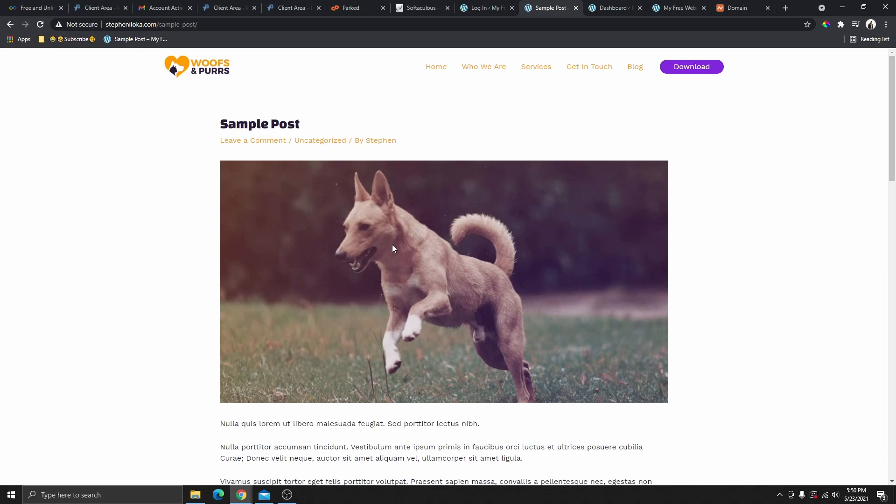